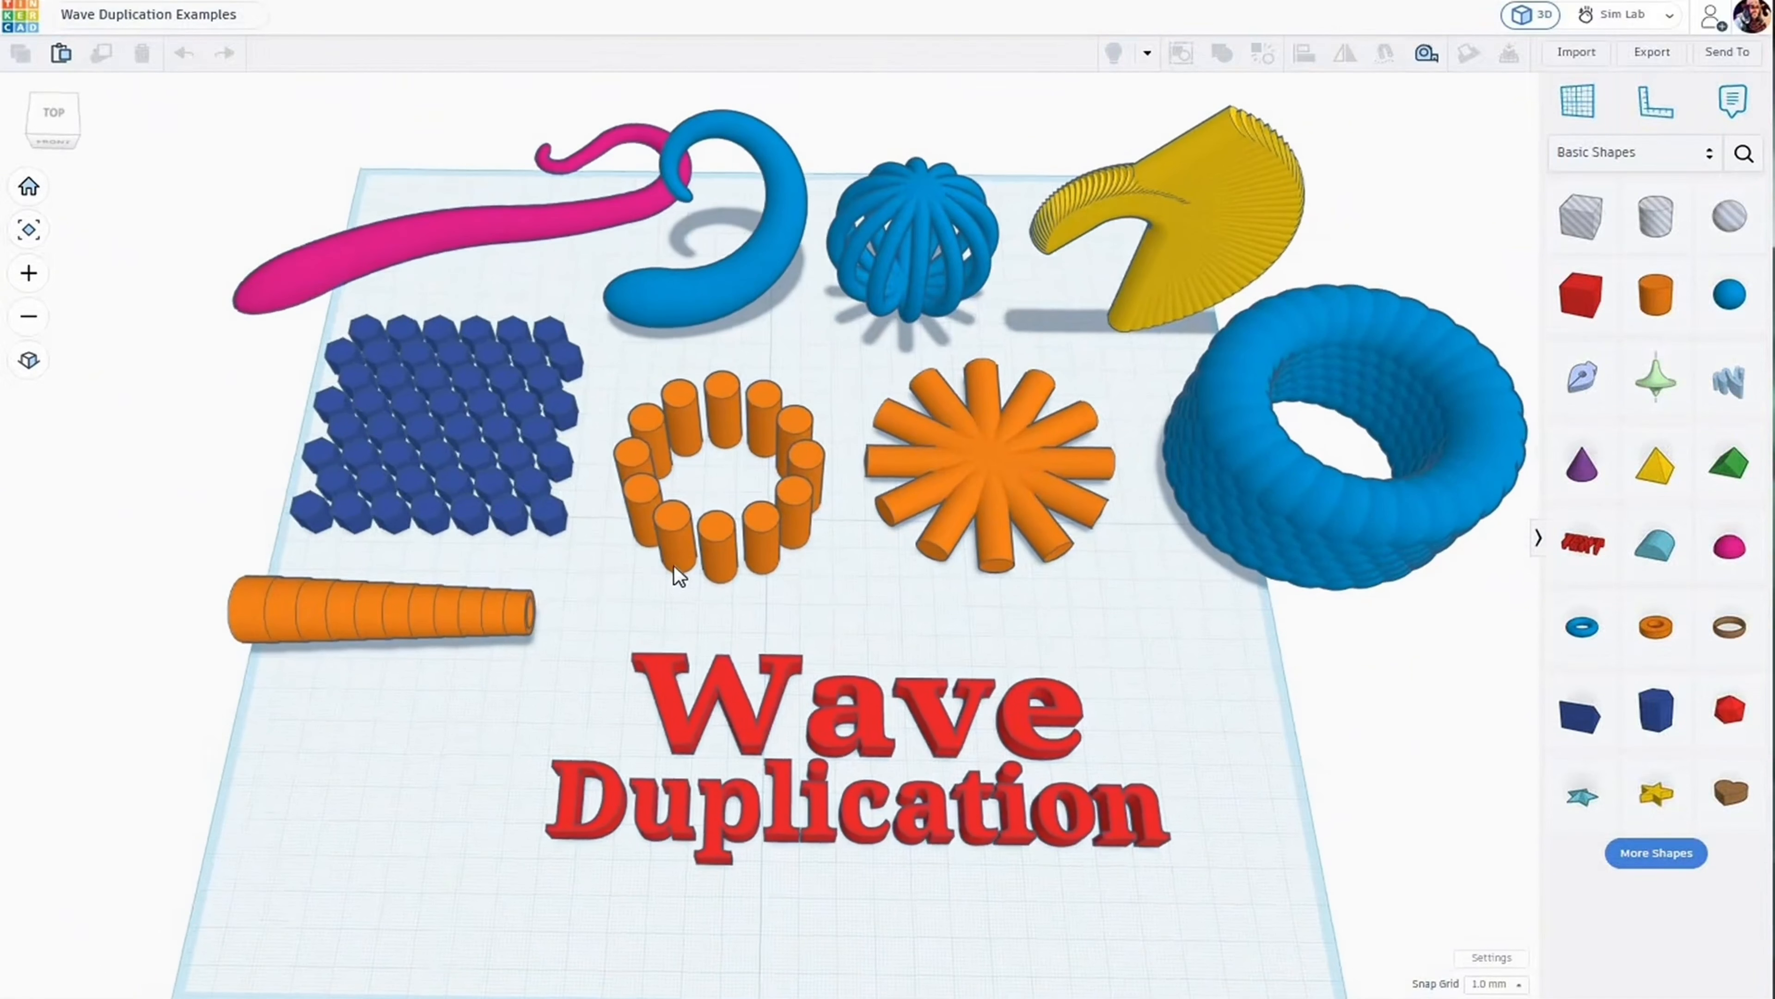
Examine the grid of blue hexagonal prisms and the ring of upright orange cylinders in the example design.
{"action": "scroll", "coordinate": [642, 586], "scroll_direction": "up", "scroll_amount": 3}
{"action": "scroll", "coordinate": [640, 585], "scroll_direction": "up", "scroll_amount": 3}
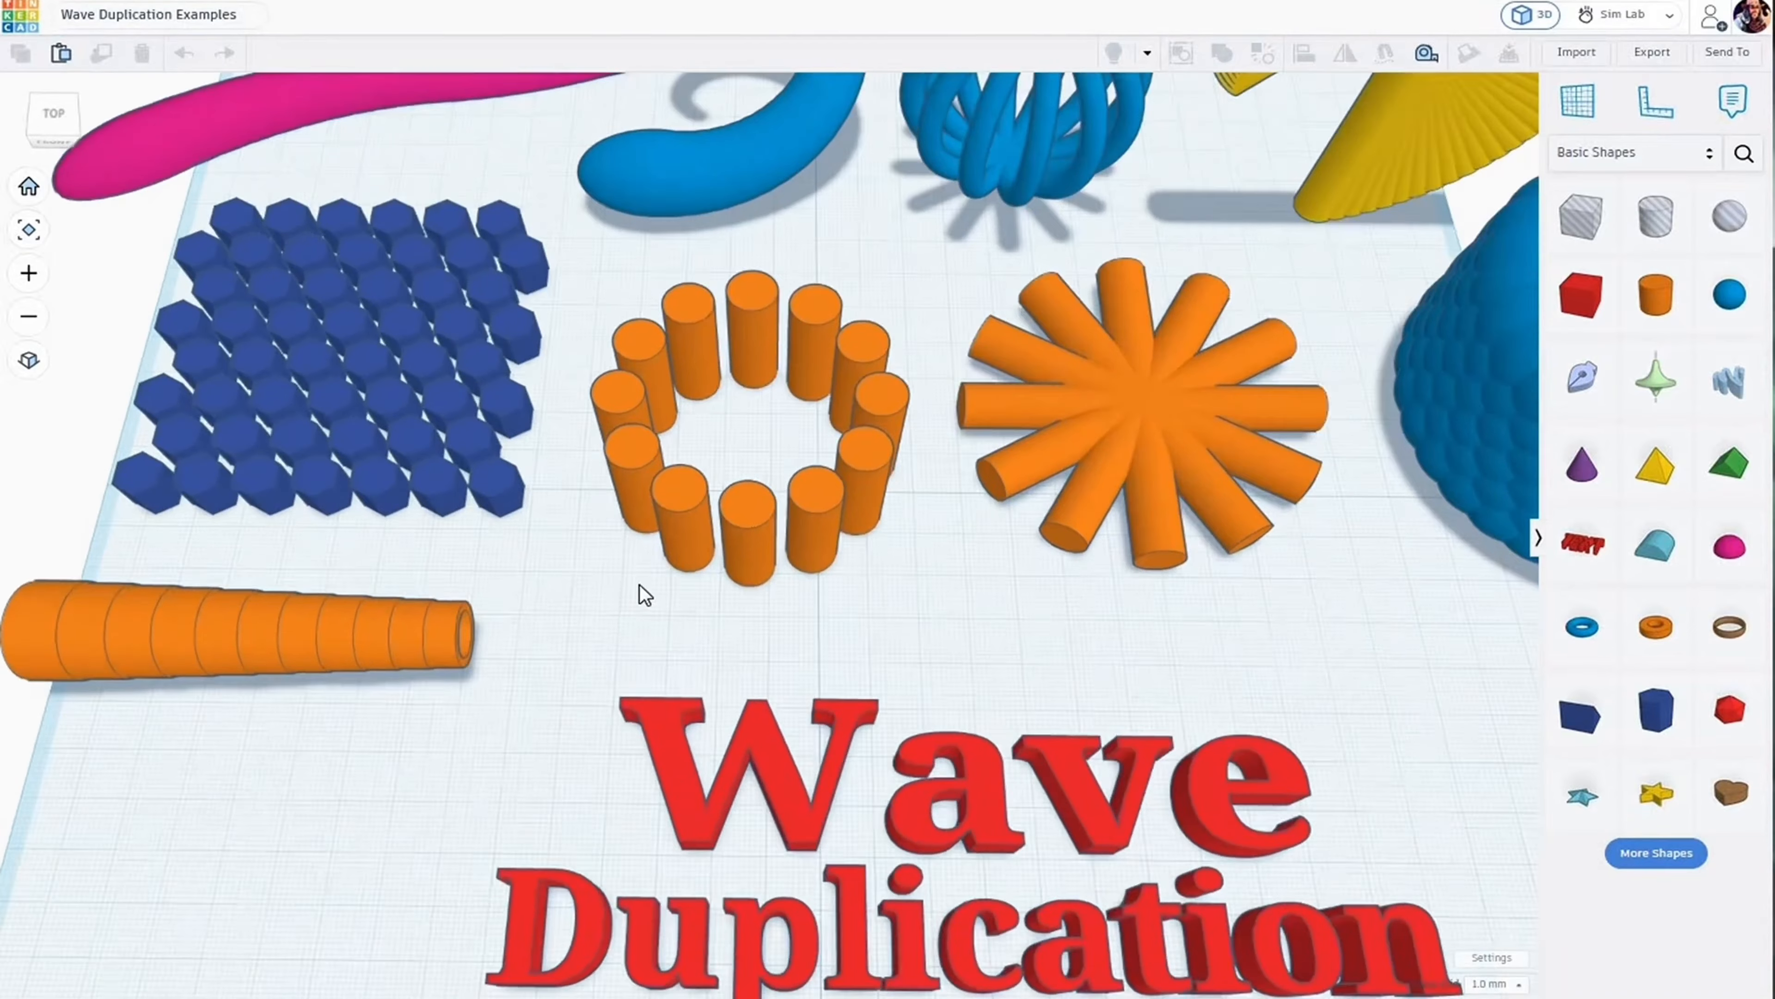
{"action": "scroll", "coordinate": [581, 571], "scroll_direction": "down", "scroll_amount": 4}
{"action": "middle_click_drag", "start_coordinate": [666, 672], "coordinate": [826, 782]}
{"action": "scroll", "coordinate": [694, 671], "scroll_direction": "up", "scroll_amount": 5}
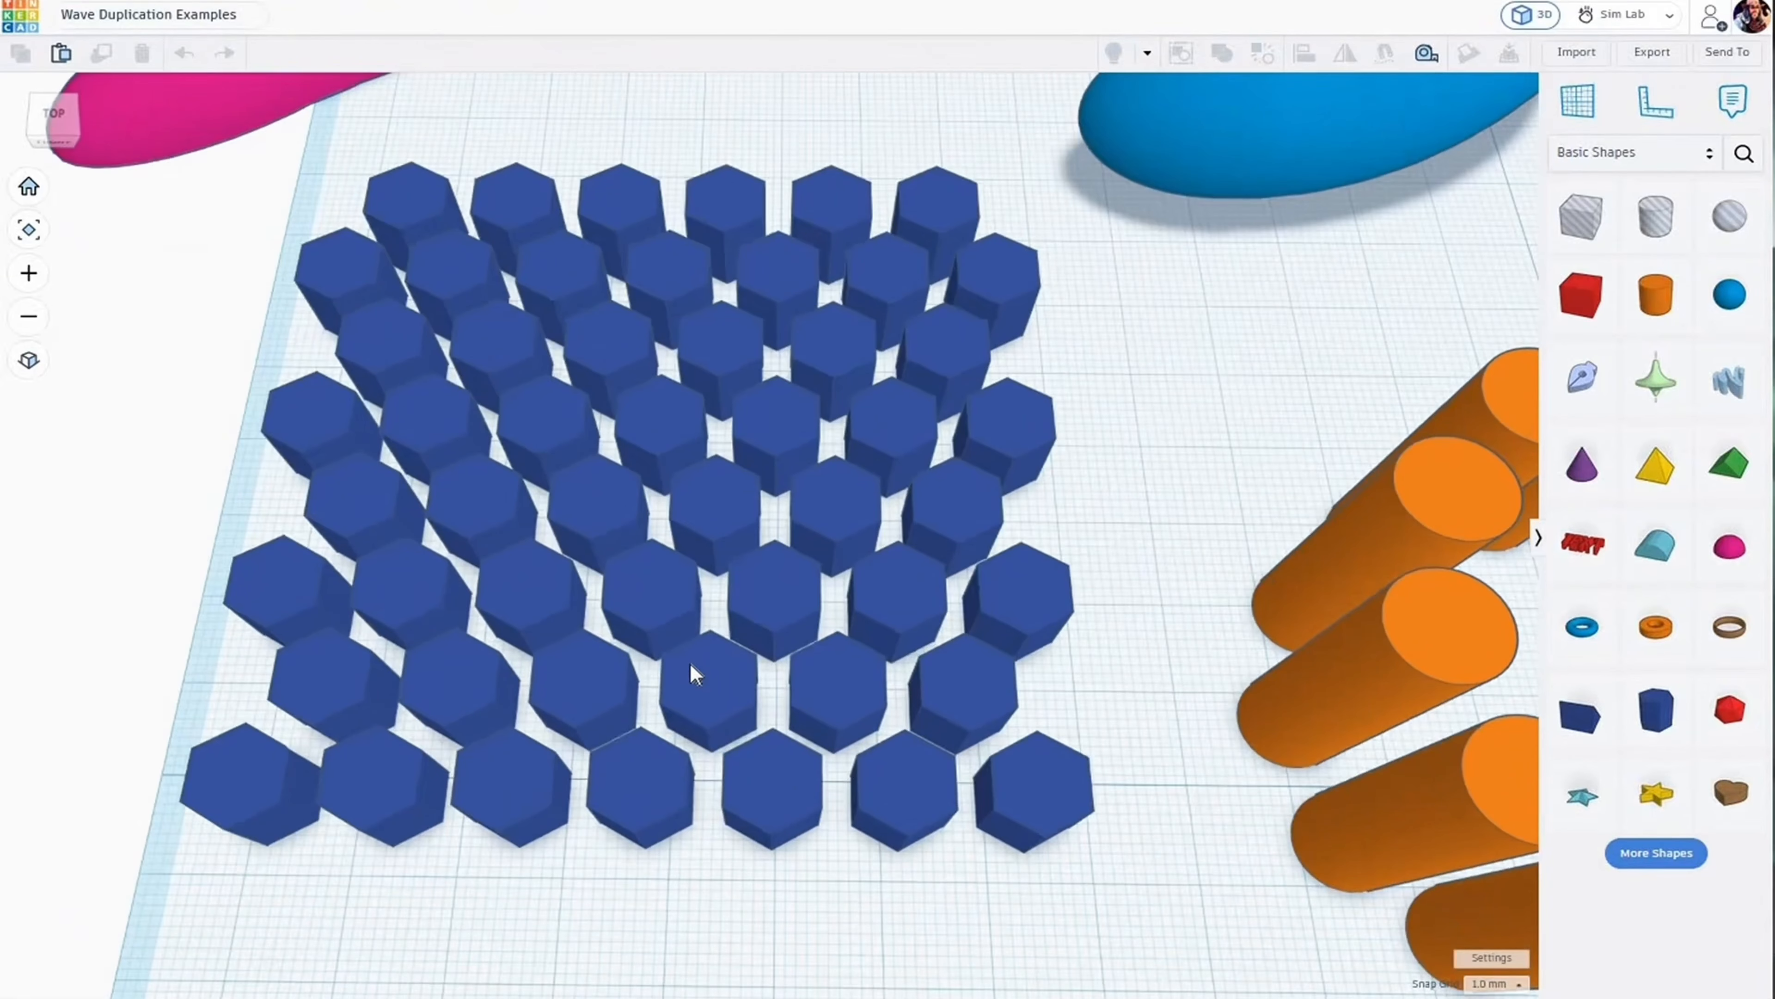
{"action": "scroll", "coordinate": [690, 662], "scroll_direction": "down", "scroll_amount": 5}
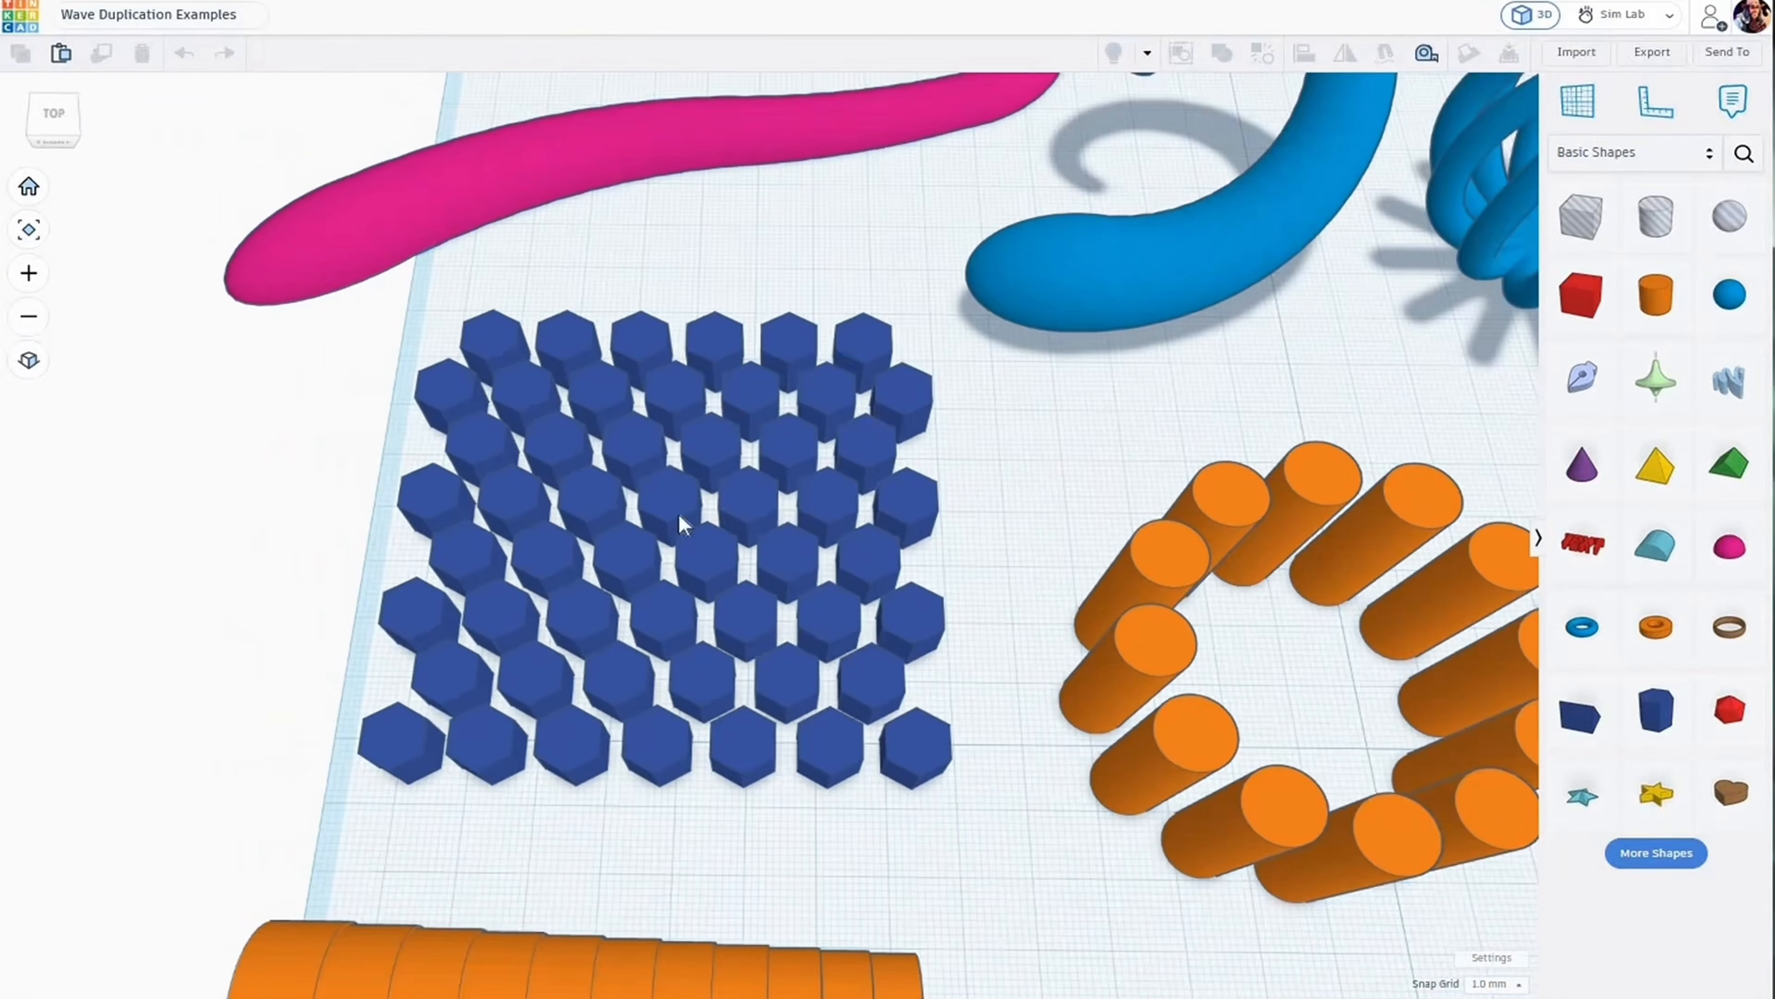
{"action": "scroll", "coordinate": [730, 556], "scroll_direction": "down", "scroll_amount": 5}
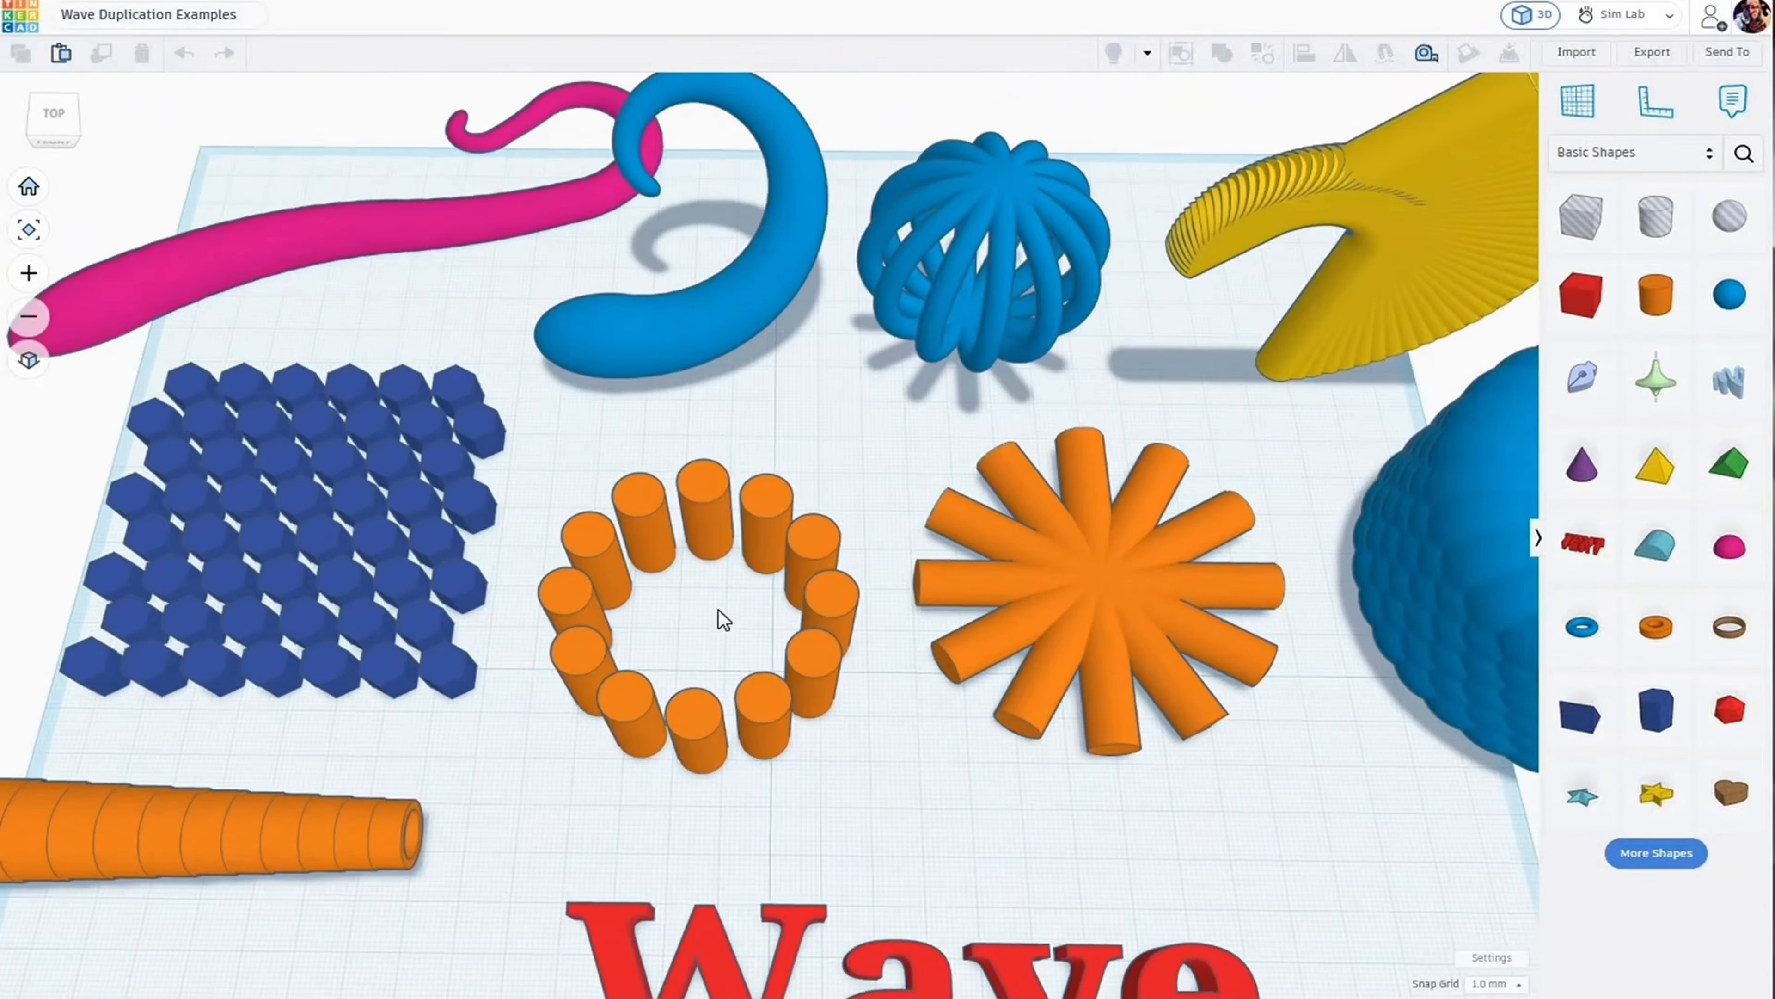
{"action": "scroll", "coordinate": [719, 607], "scroll_direction": "up", "scroll_amount": 5}
{"action": "scroll", "coordinate": [775, 657], "scroll_direction": "up", "scroll_amount": 2}
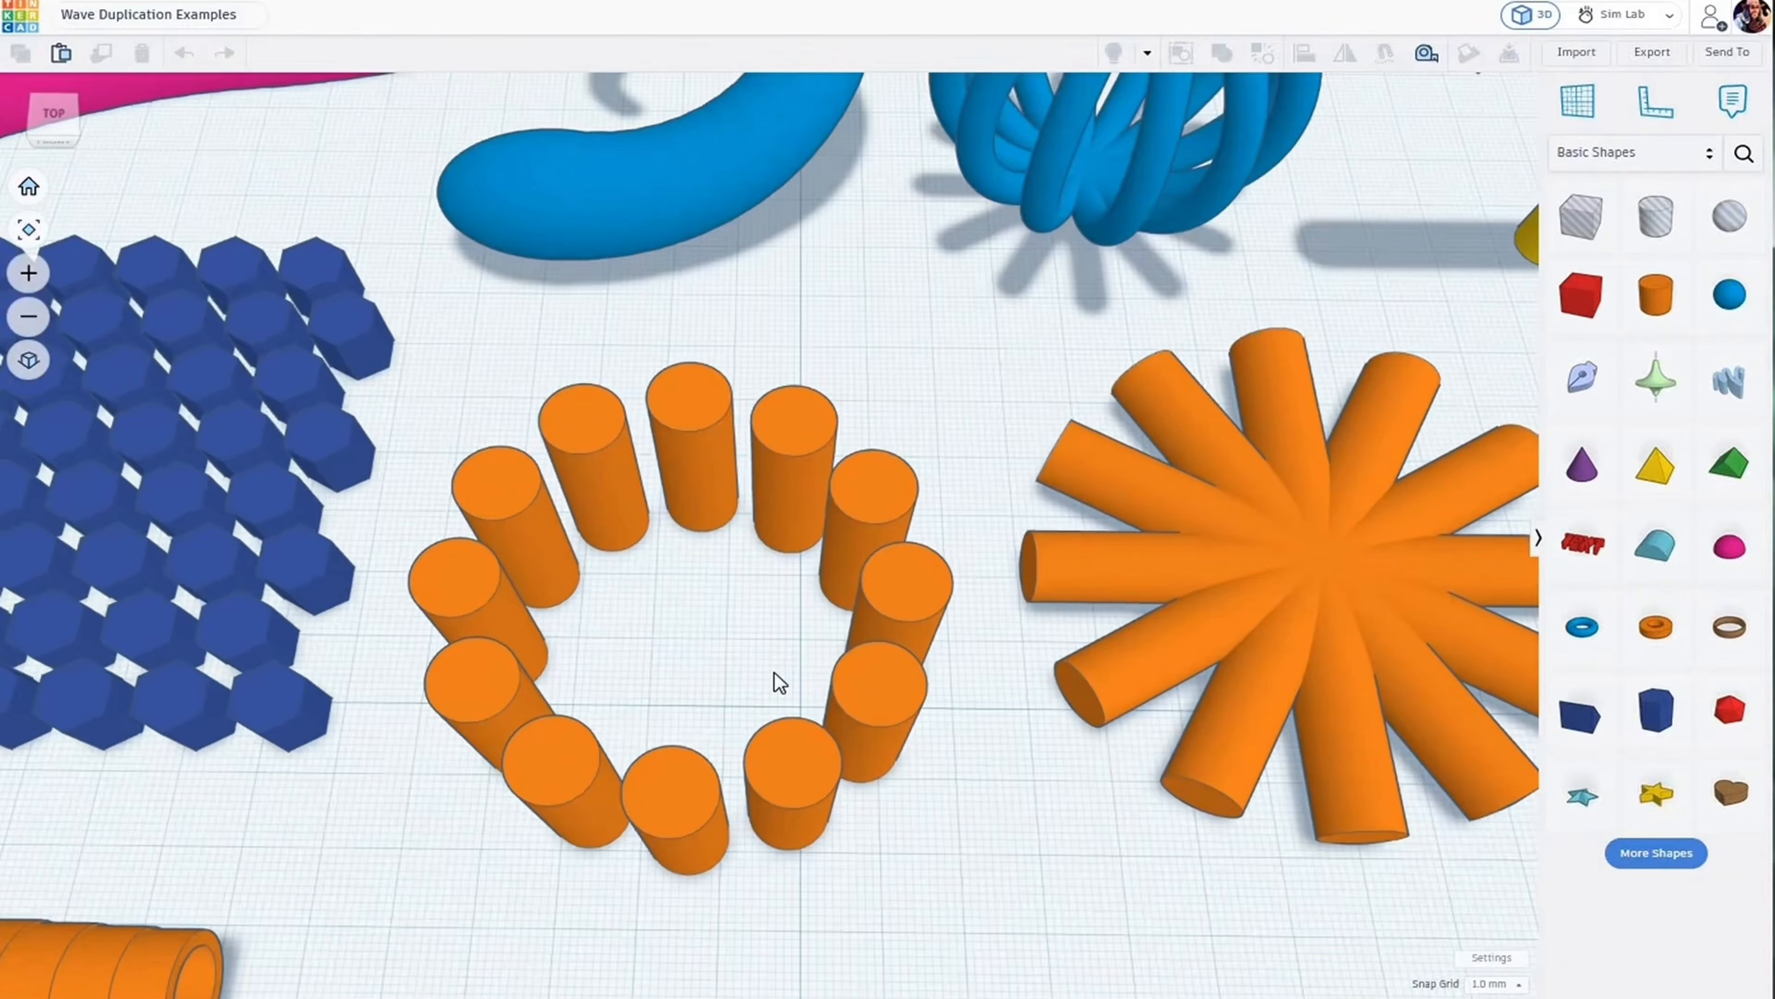
{"action": "scroll", "coordinate": [702, 810], "scroll_direction": "down", "scroll_amount": 2}
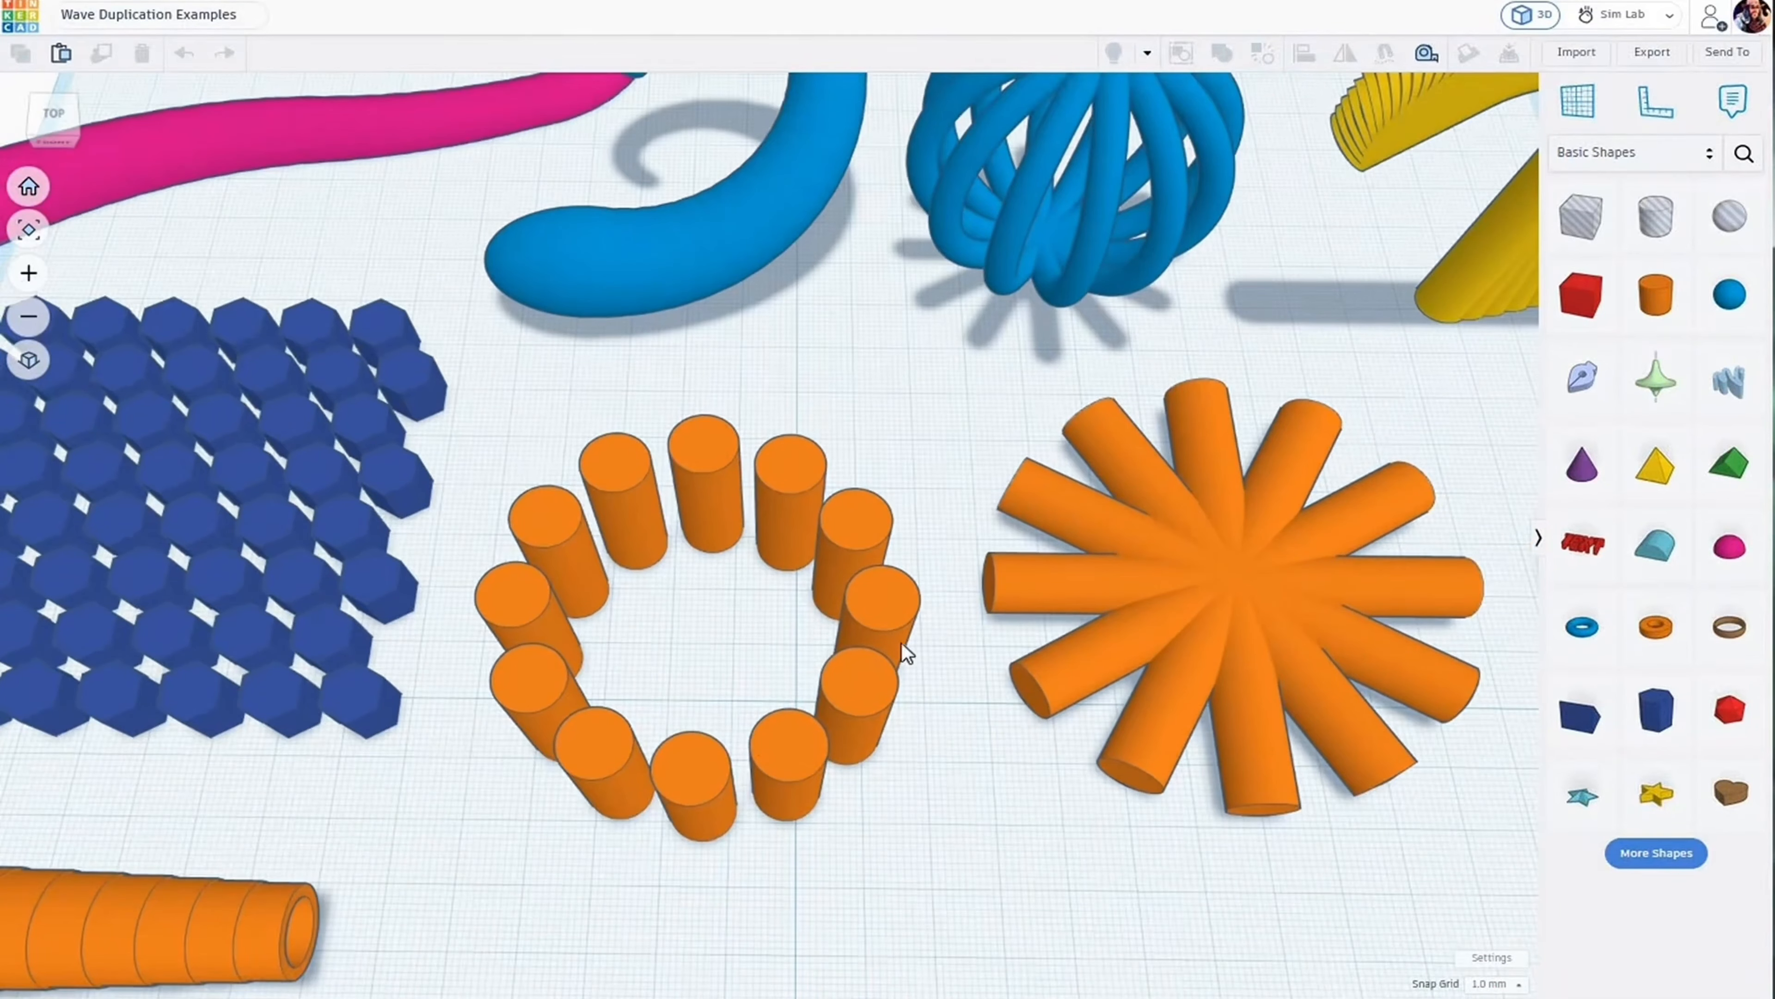
Inspect the tapered orange tube, including its open end, and the orange starburst of radiating cylinders.
{"action": "scroll", "coordinate": [979, 622], "scroll_direction": "down", "scroll_amount": 3}
{"action": "scroll", "coordinate": [563, 686], "scroll_direction": "up", "scroll_amount": 2}
{"action": "scroll", "coordinate": [476, 682], "scroll_direction": "up", "scroll_amount": 4}
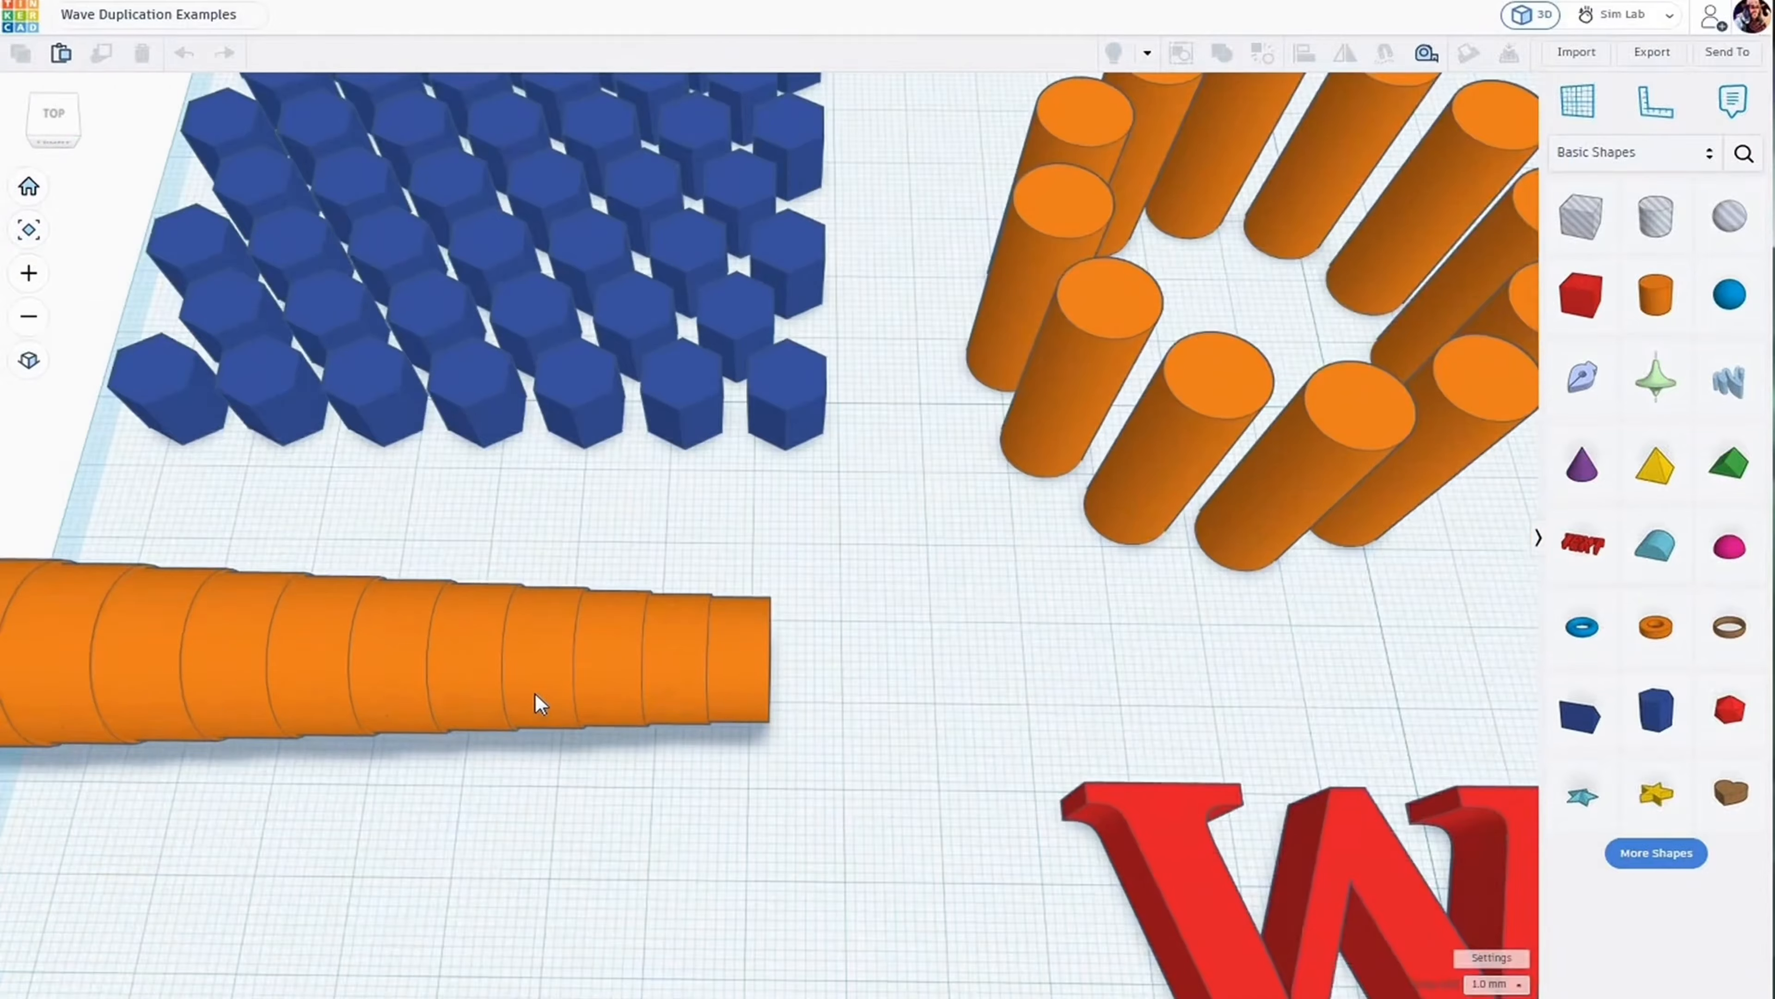
{"action": "scroll", "coordinate": [519, 689], "scroll_direction": "up", "scroll_amount": 1}
{"action": "right_click_drag", "start_coordinate": [300, 625], "coordinate": [150, 553]}
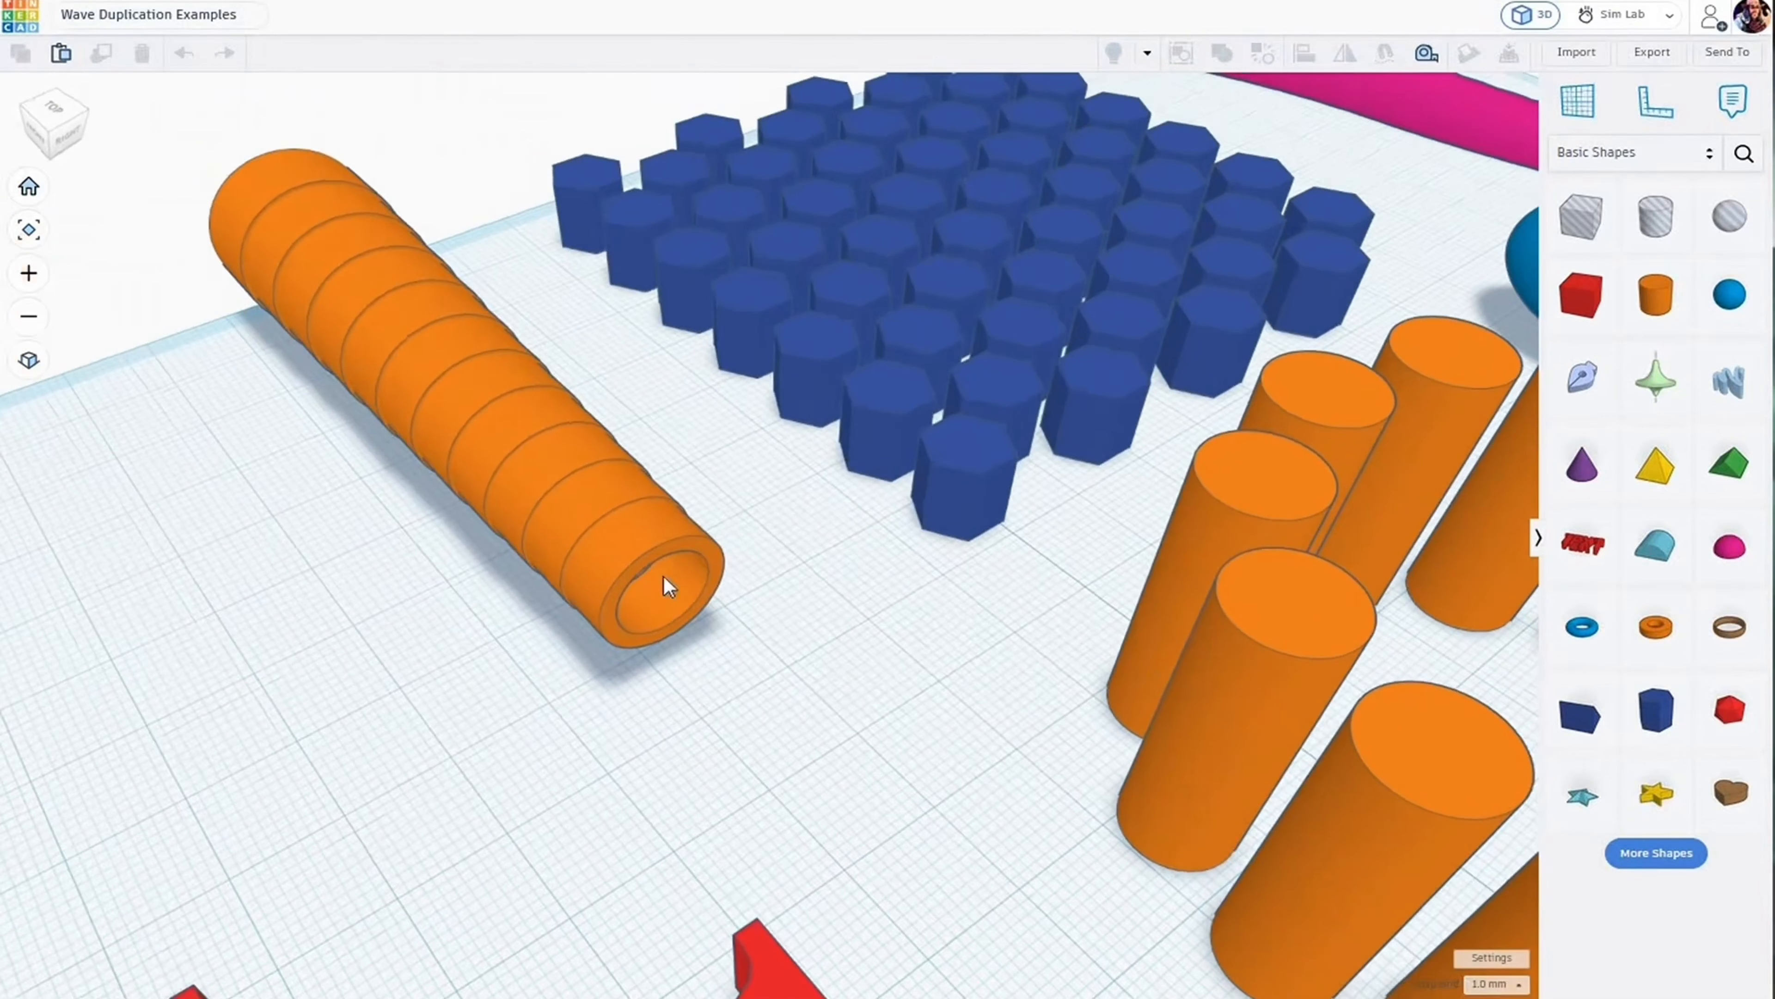
{"action": "right_click_drag", "start_coordinate": [756, 614], "coordinate": [759, 578]}
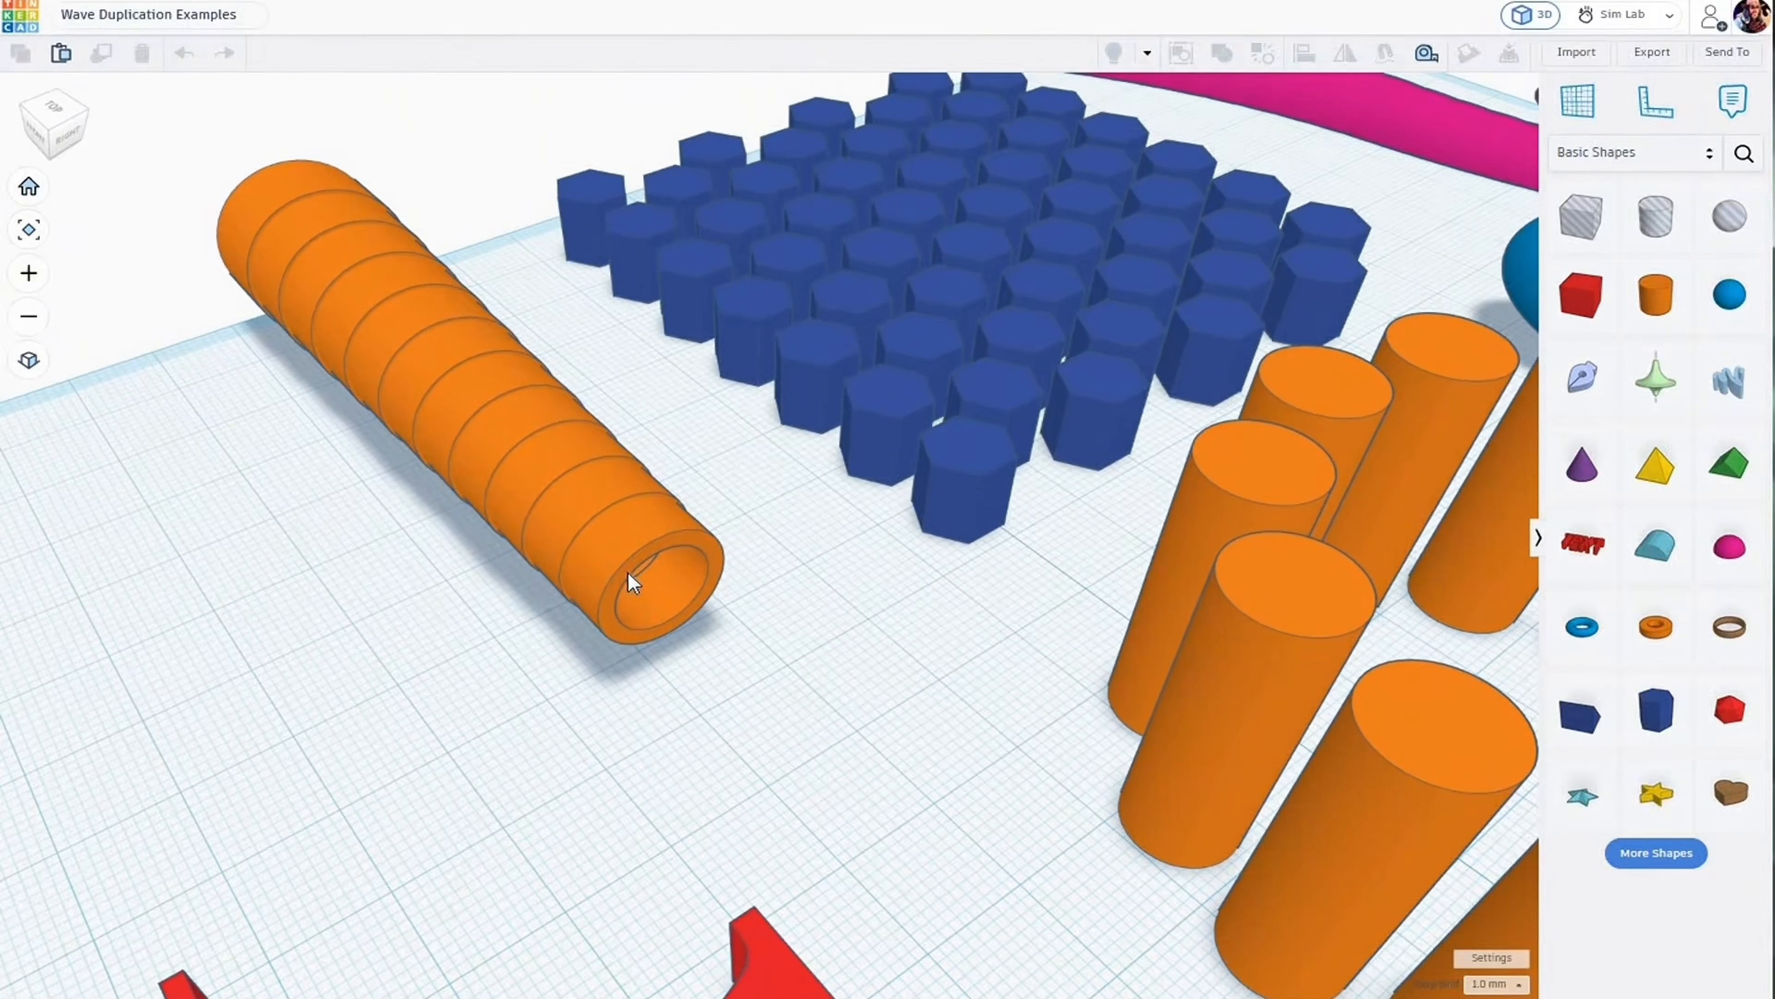
{"action": "scroll", "coordinate": [693, 615], "scroll_direction": "down", "scroll_amount": 5}
{"action": "right_click_drag", "start_coordinate": [1127, 825], "coordinate": [872, 649]}
{"action": "scroll", "coordinate": [796, 612], "scroll_direction": "up", "scroll_amount": 3}
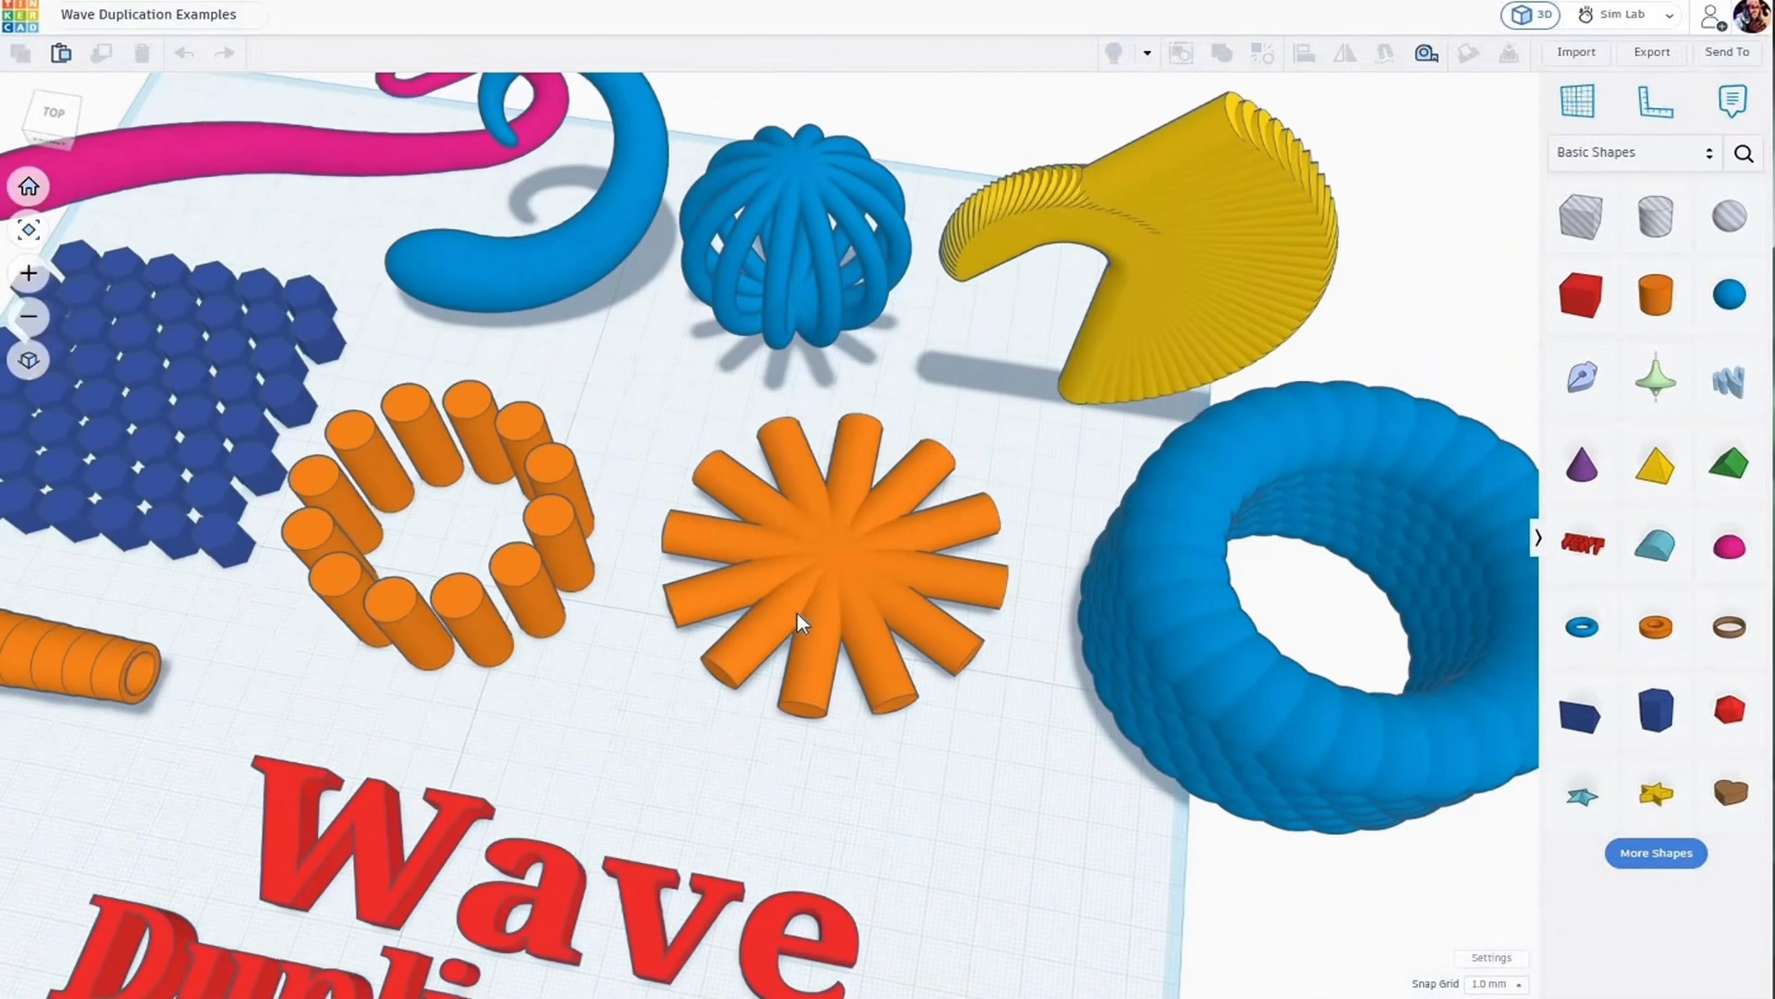
{"action": "middle_click_drag", "start_coordinate": [796, 612], "coordinate": [760, 602]}
{"action": "scroll", "coordinate": [765, 612], "scroll_direction": "up", "scroll_amount": 3}
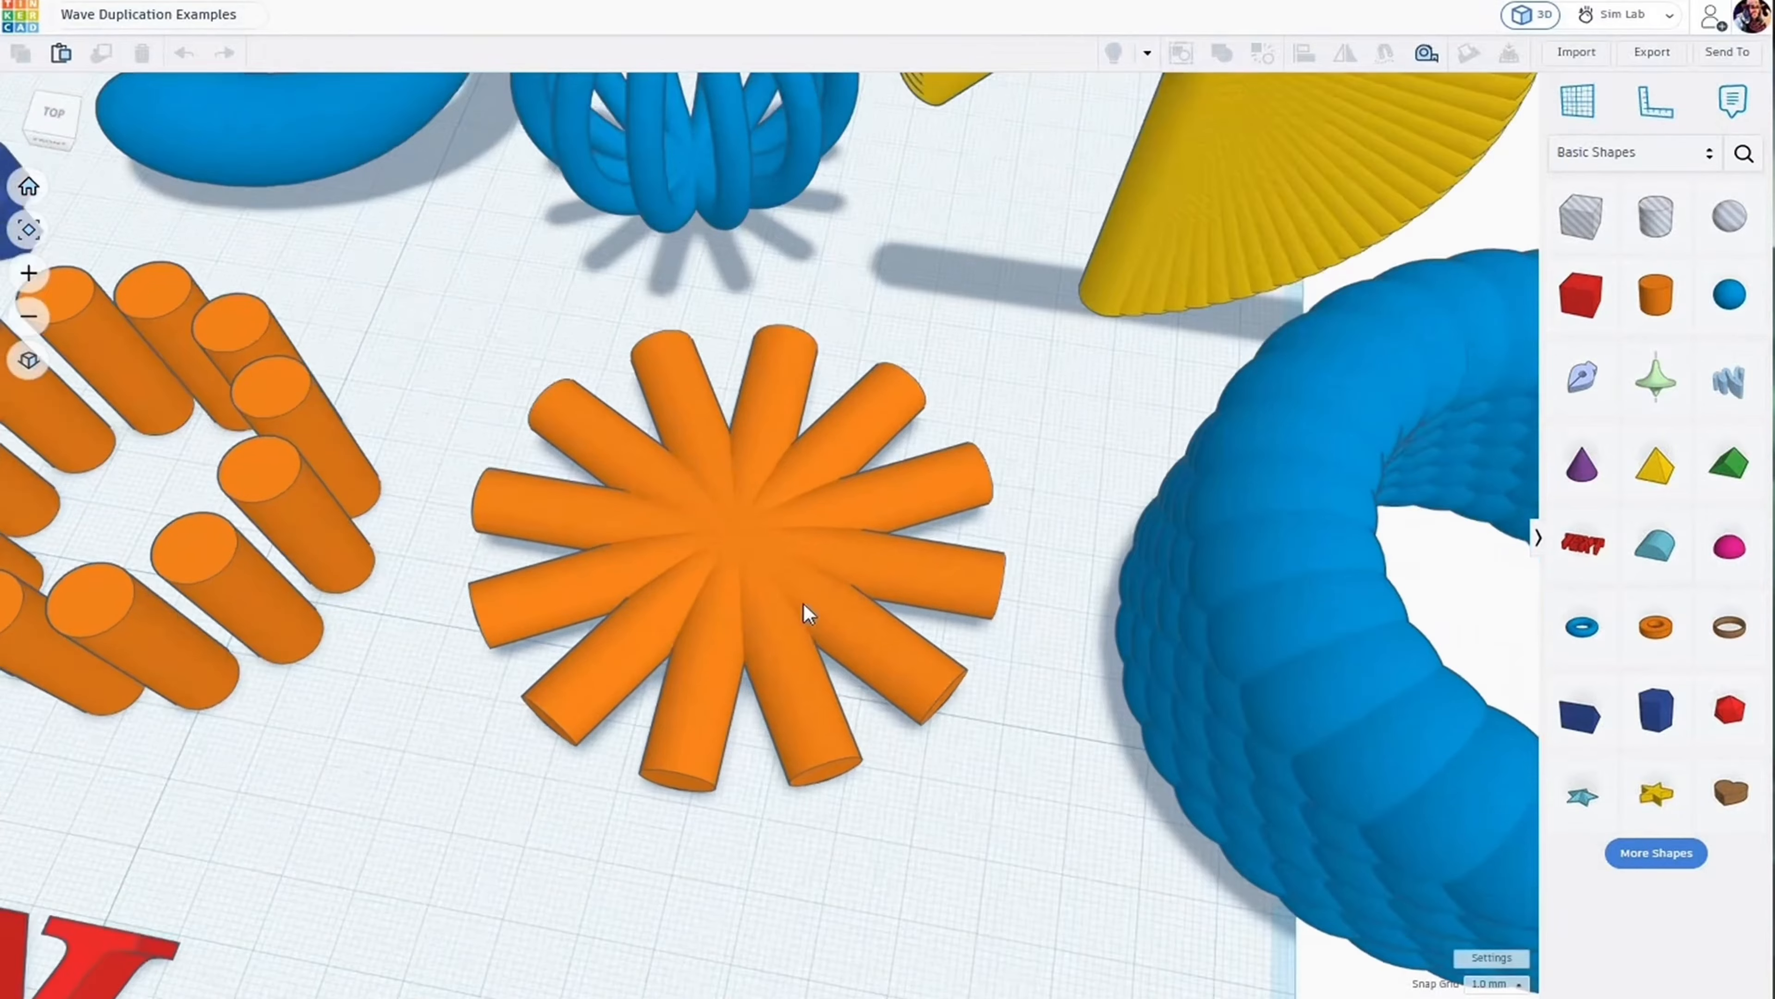
{"action": "right_click_drag", "start_coordinate": [820, 572], "coordinate": [410, 405]}
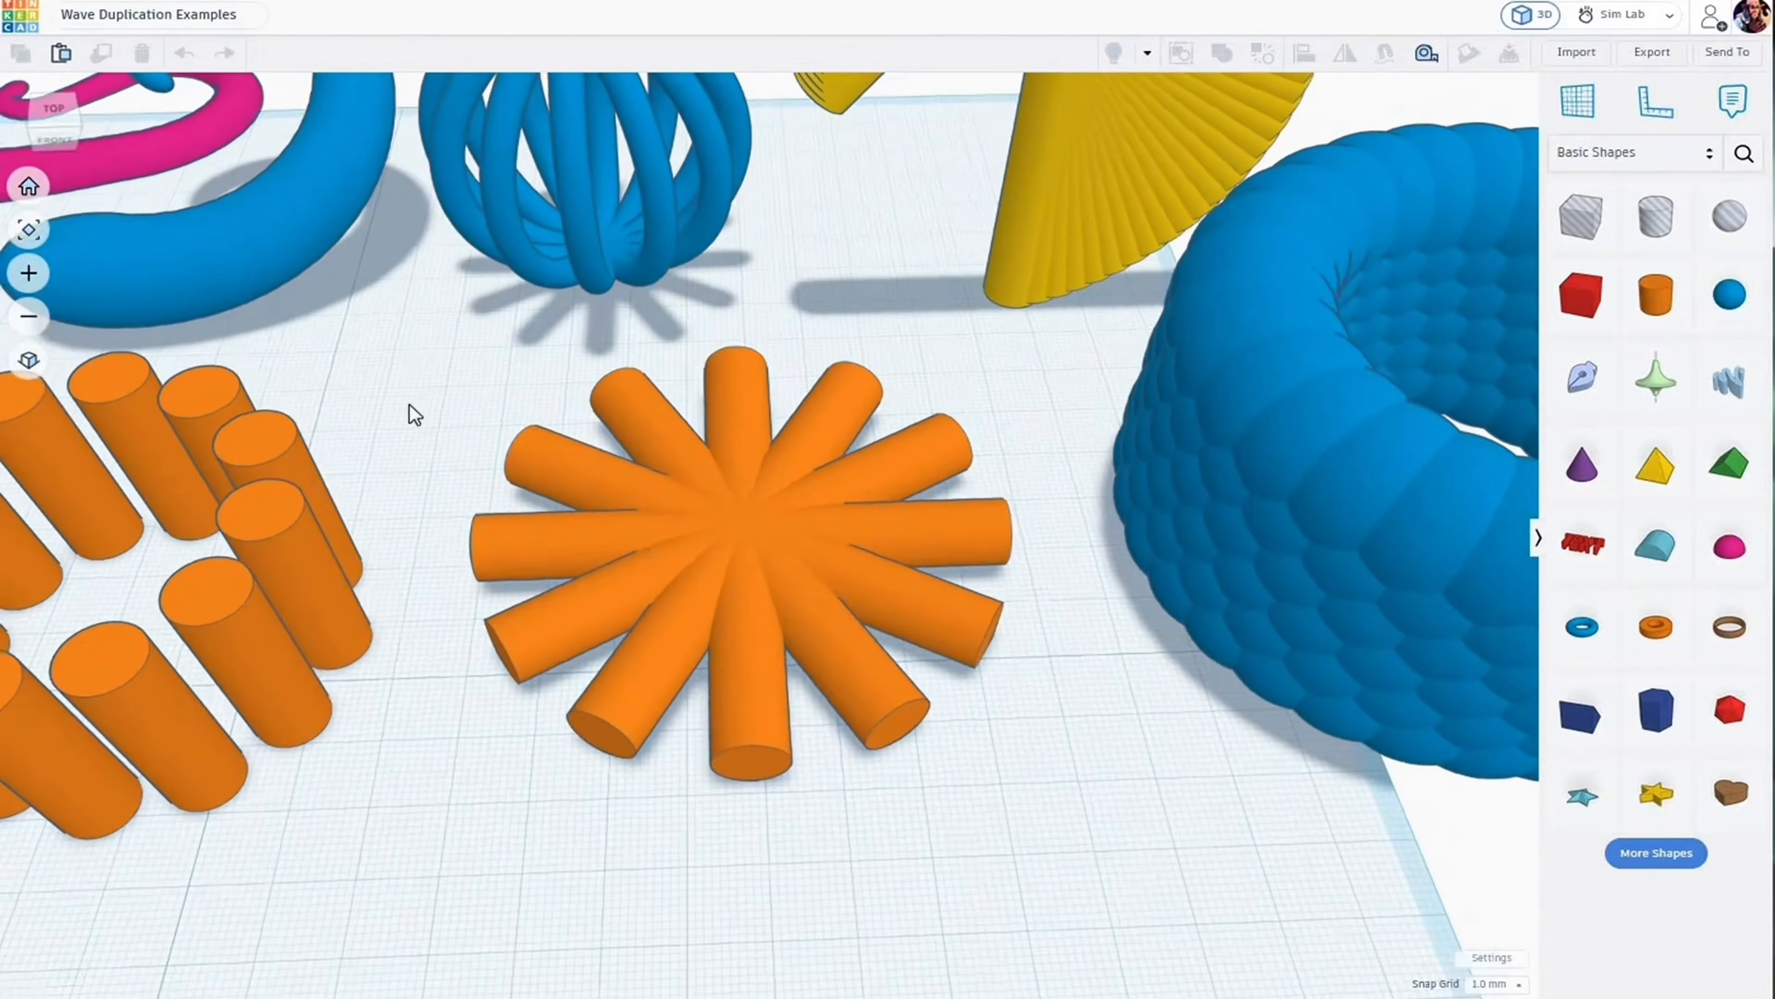
Examine the curled pink and blue tentacle shapes in the back row of the example design.
{"action": "scroll", "coordinate": [725, 639], "scroll_direction": "down", "scroll_amount": 2}
{"action": "middle_click_drag", "start_coordinate": [783, 584], "coordinate": [1070, 805]}
{"action": "middle_click_drag", "start_coordinate": [804, 651], "coordinate": [1023, 781]}
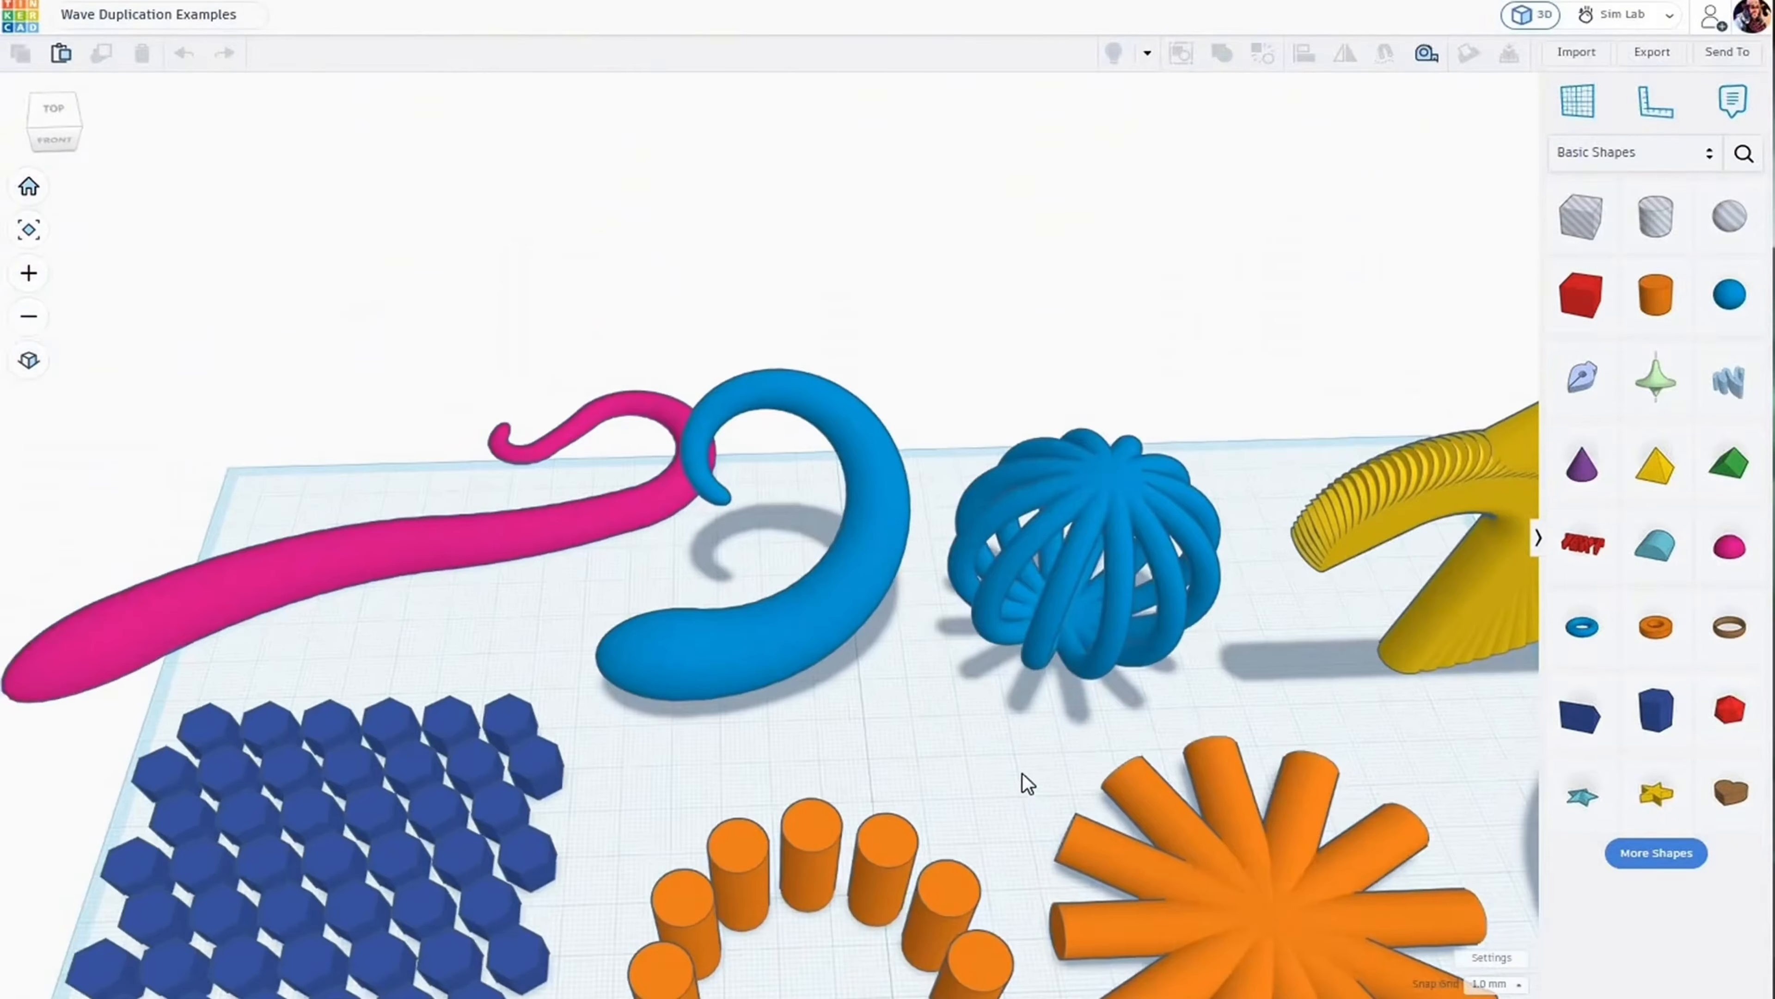
{"action": "middle_click_drag", "start_coordinate": [657, 544], "coordinate": [699, 529]}
{"action": "scroll", "coordinate": [716, 543], "scroll_direction": "up", "scroll_amount": 3}
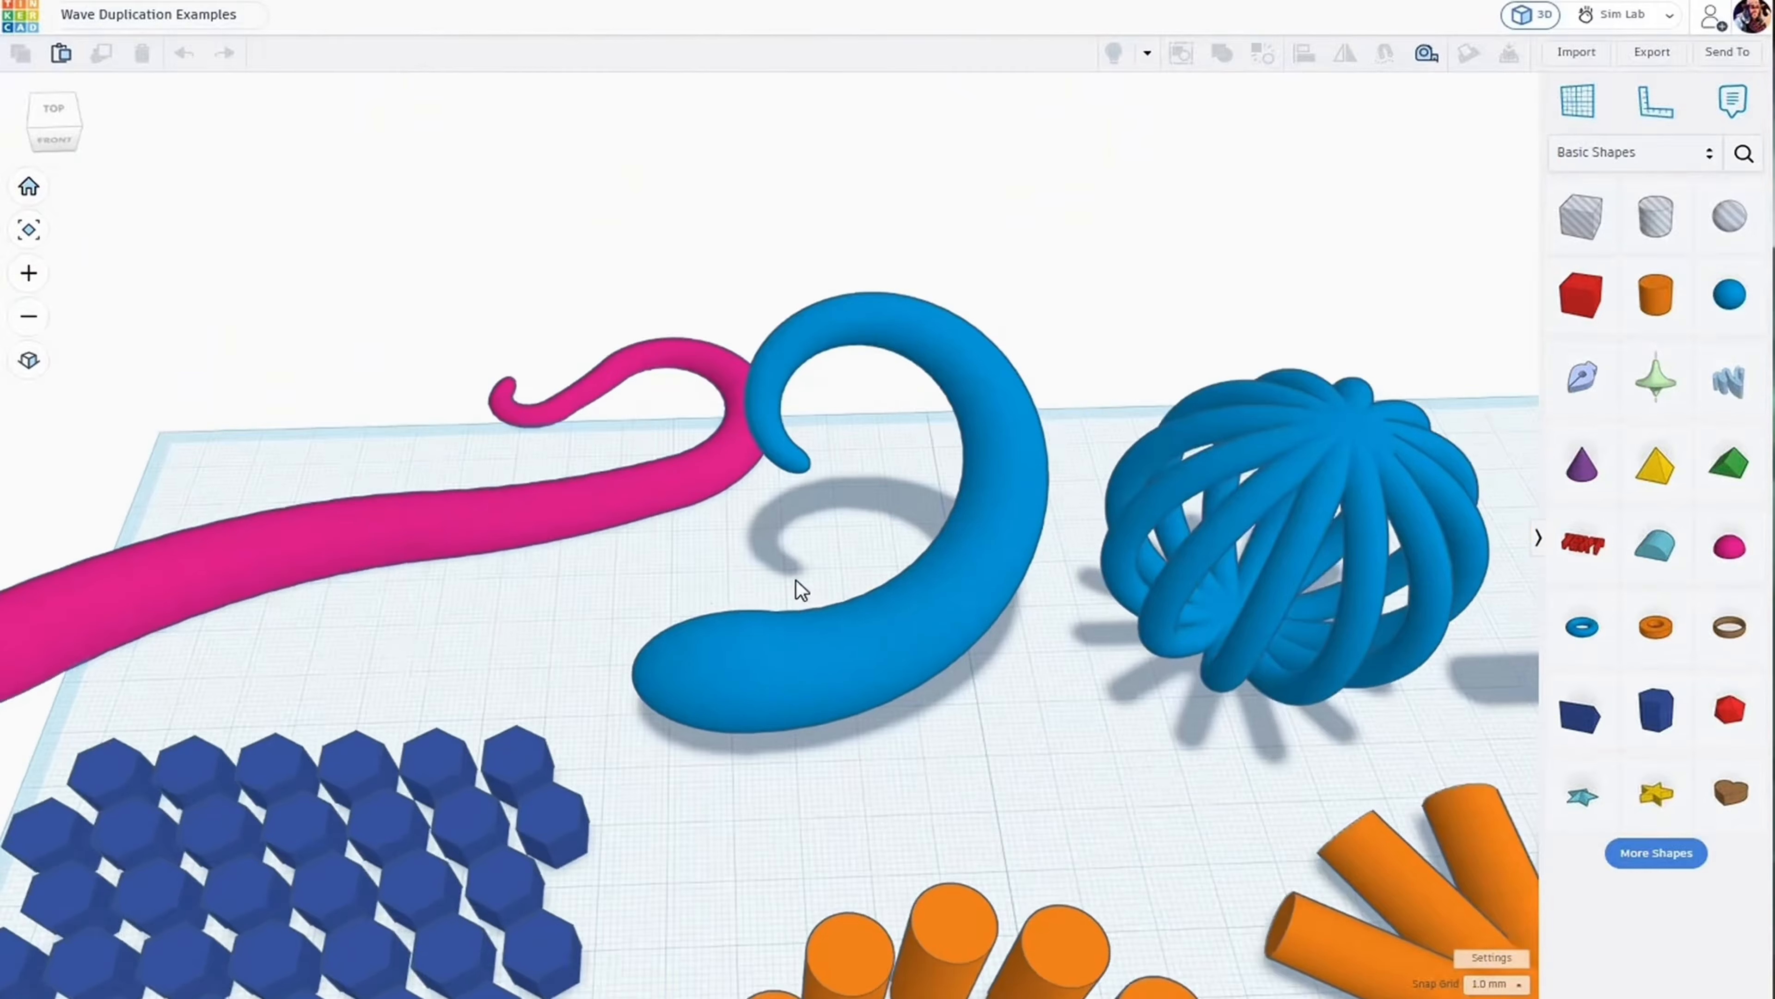
{"action": "mouse_move", "coordinate": [784, 662]}
{"action": "right_mouse_down"}
{"action": "mouse_move", "coordinate": [847, 649]}
{"action": "mouse_move", "coordinate": [718, 710]}
{"action": "mouse_move", "coordinate": [783, 692]}
{"action": "right_mouse_up"}
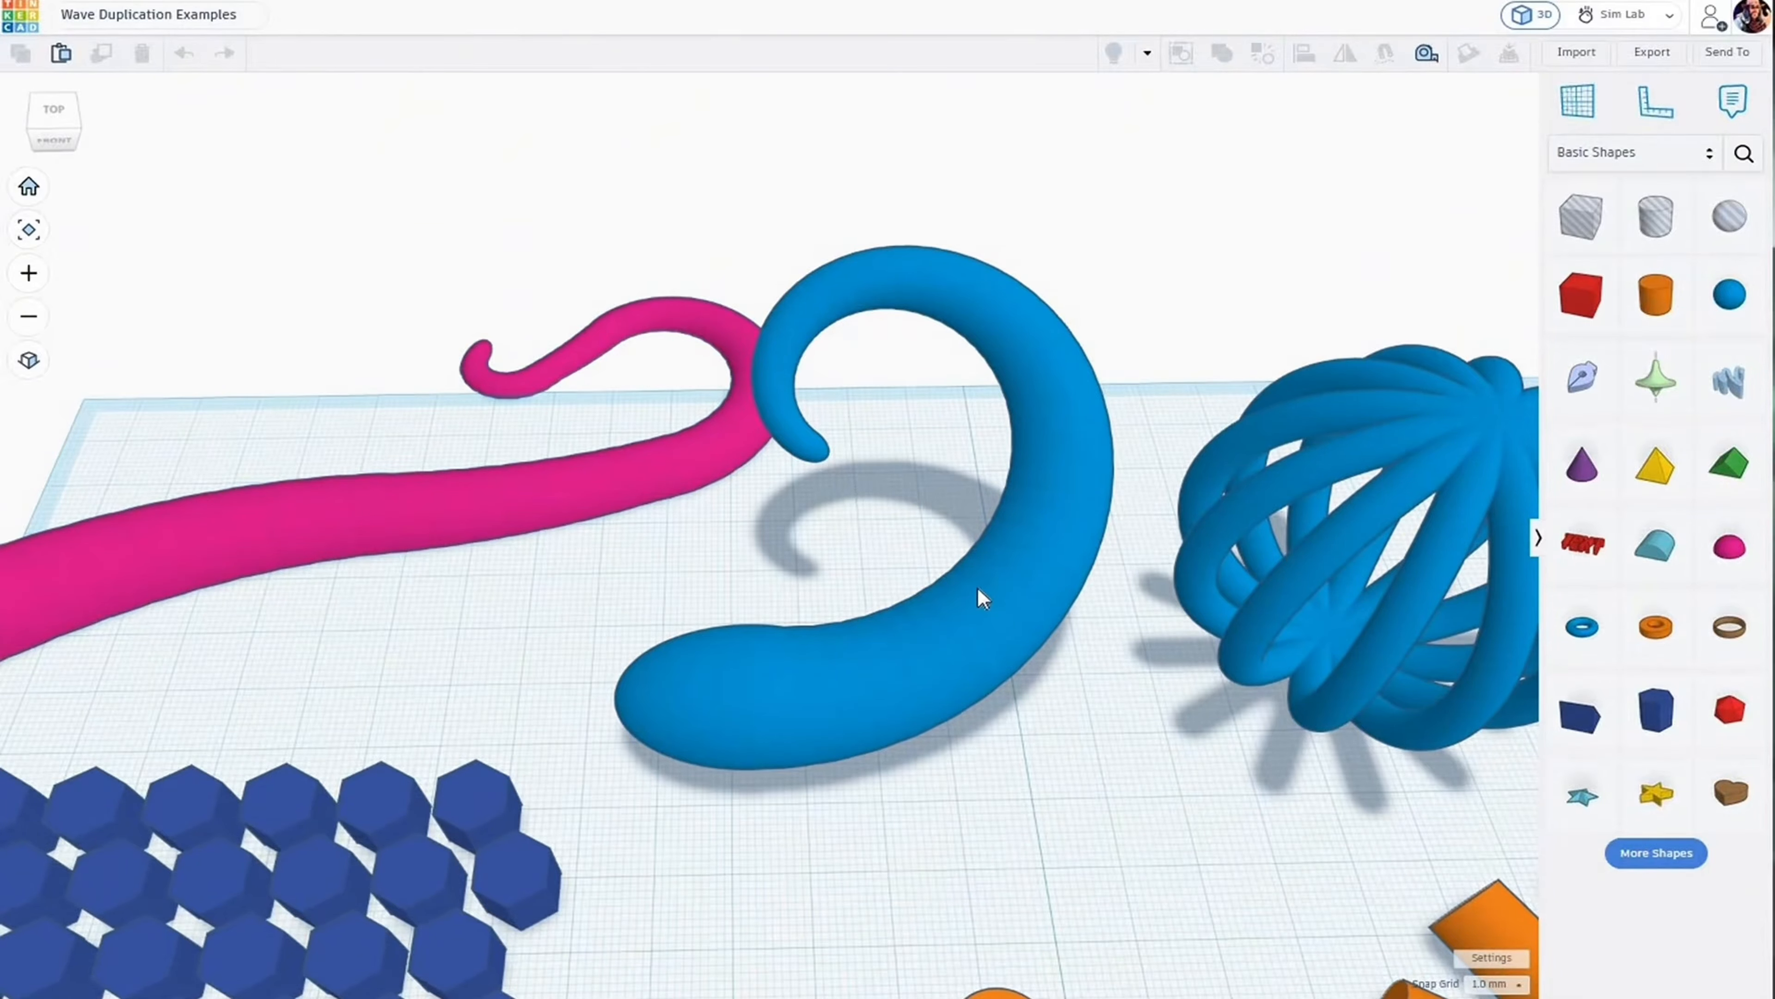
{"action": "scroll", "coordinate": [982, 597], "scroll_direction": "down", "scroll_amount": 8}
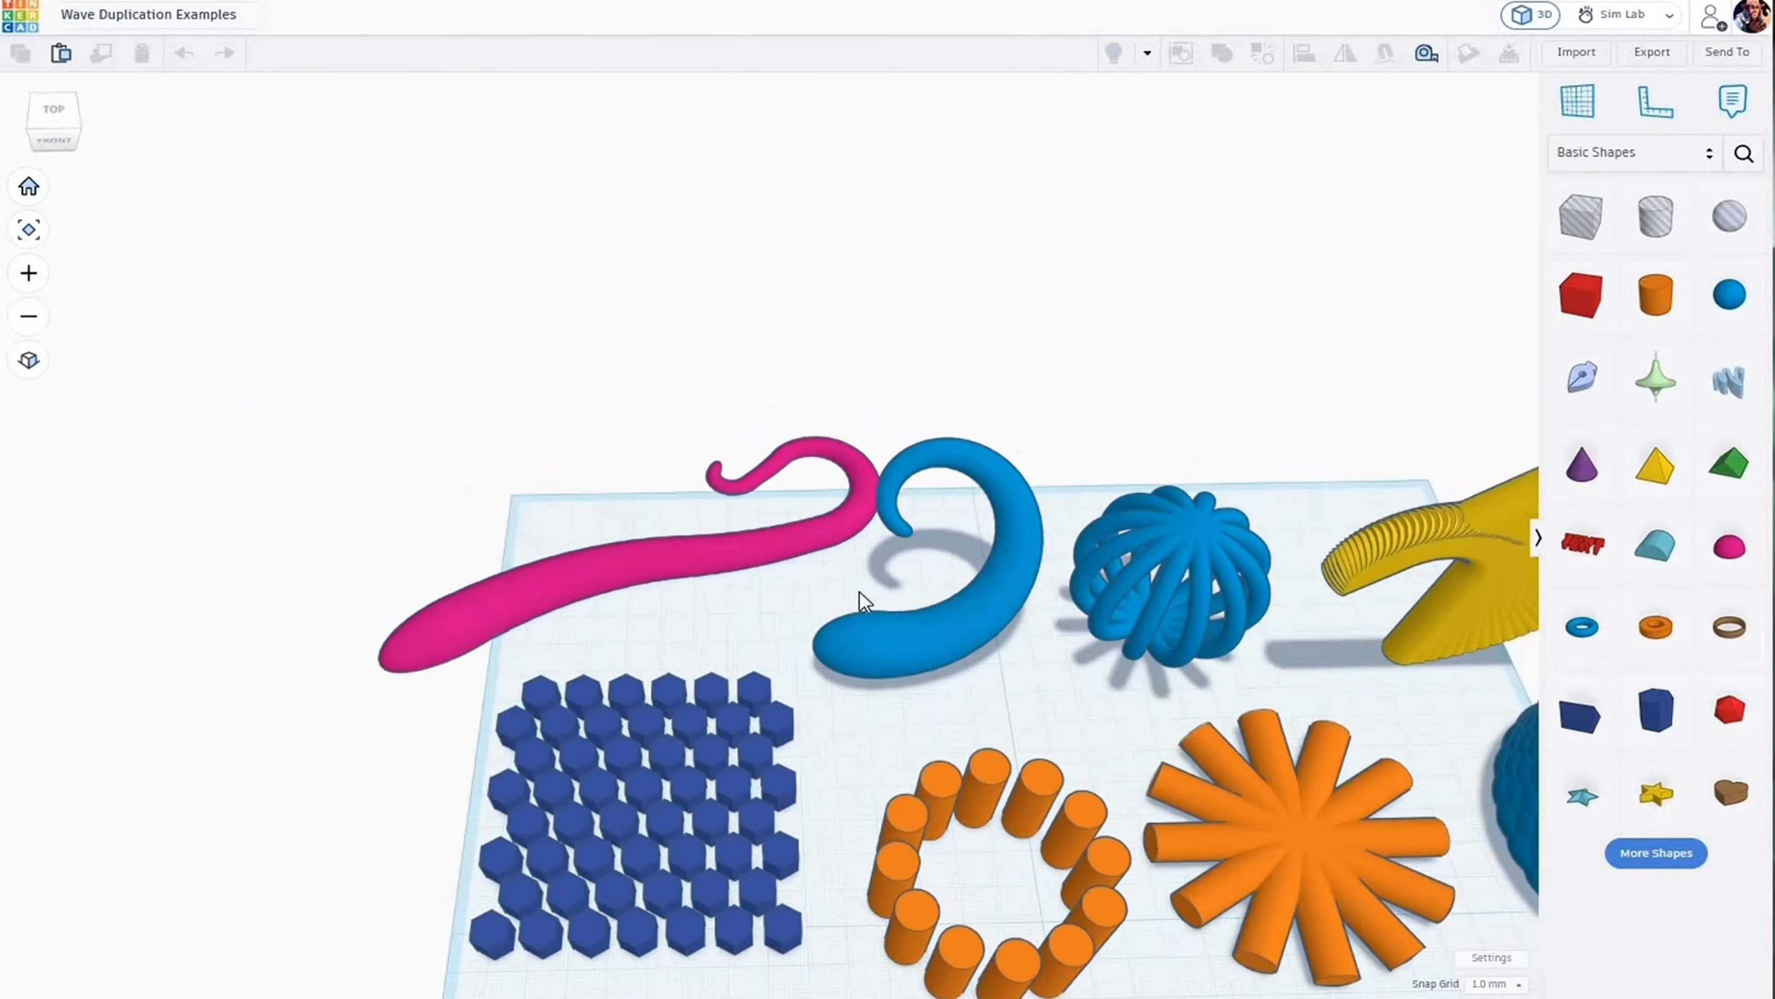
{"action": "middle_click_drag", "start_coordinate": [860, 592], "coordinate": [580, 546]}
{"action": "middle_click_drag", "start_coordinate": [1000, 545], "coordinate": [854, 499]}
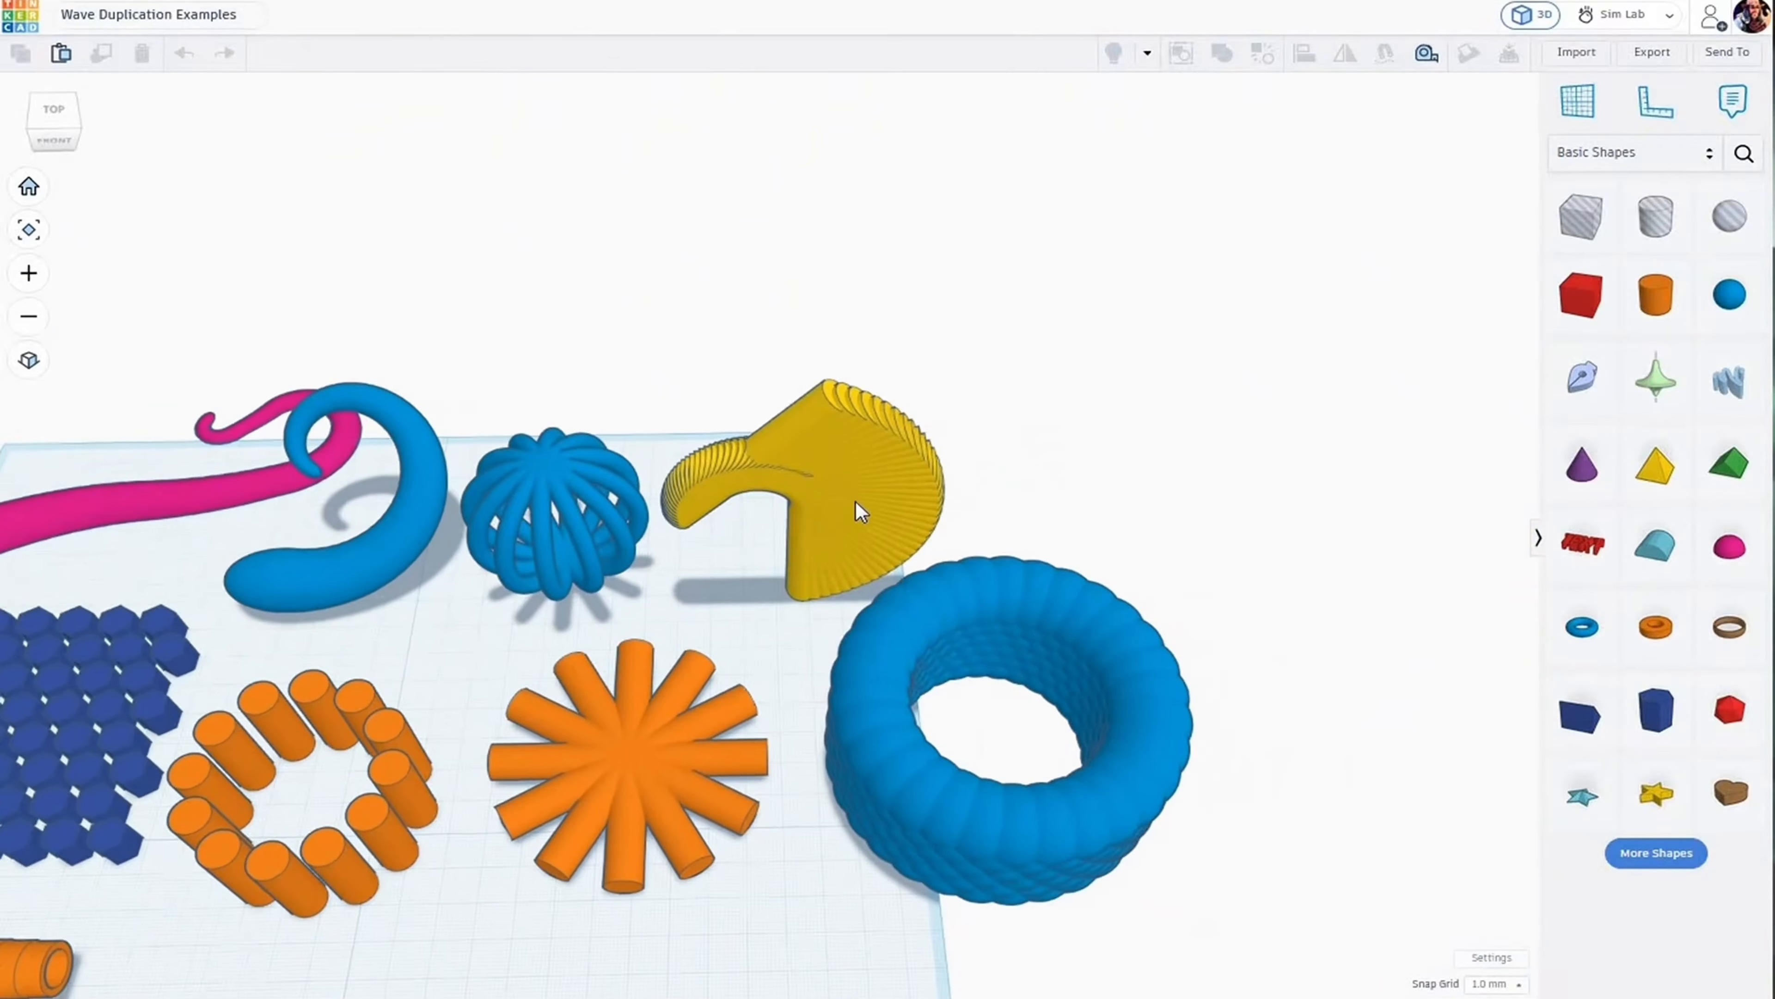
Inspect the yellow fan shape and the textured blue ring from several angles, ending with an overview of all examples.
{"action": "scroll", "coordinate": [851, 499], "scroll_direction": "up", "scroll_amount": 5}
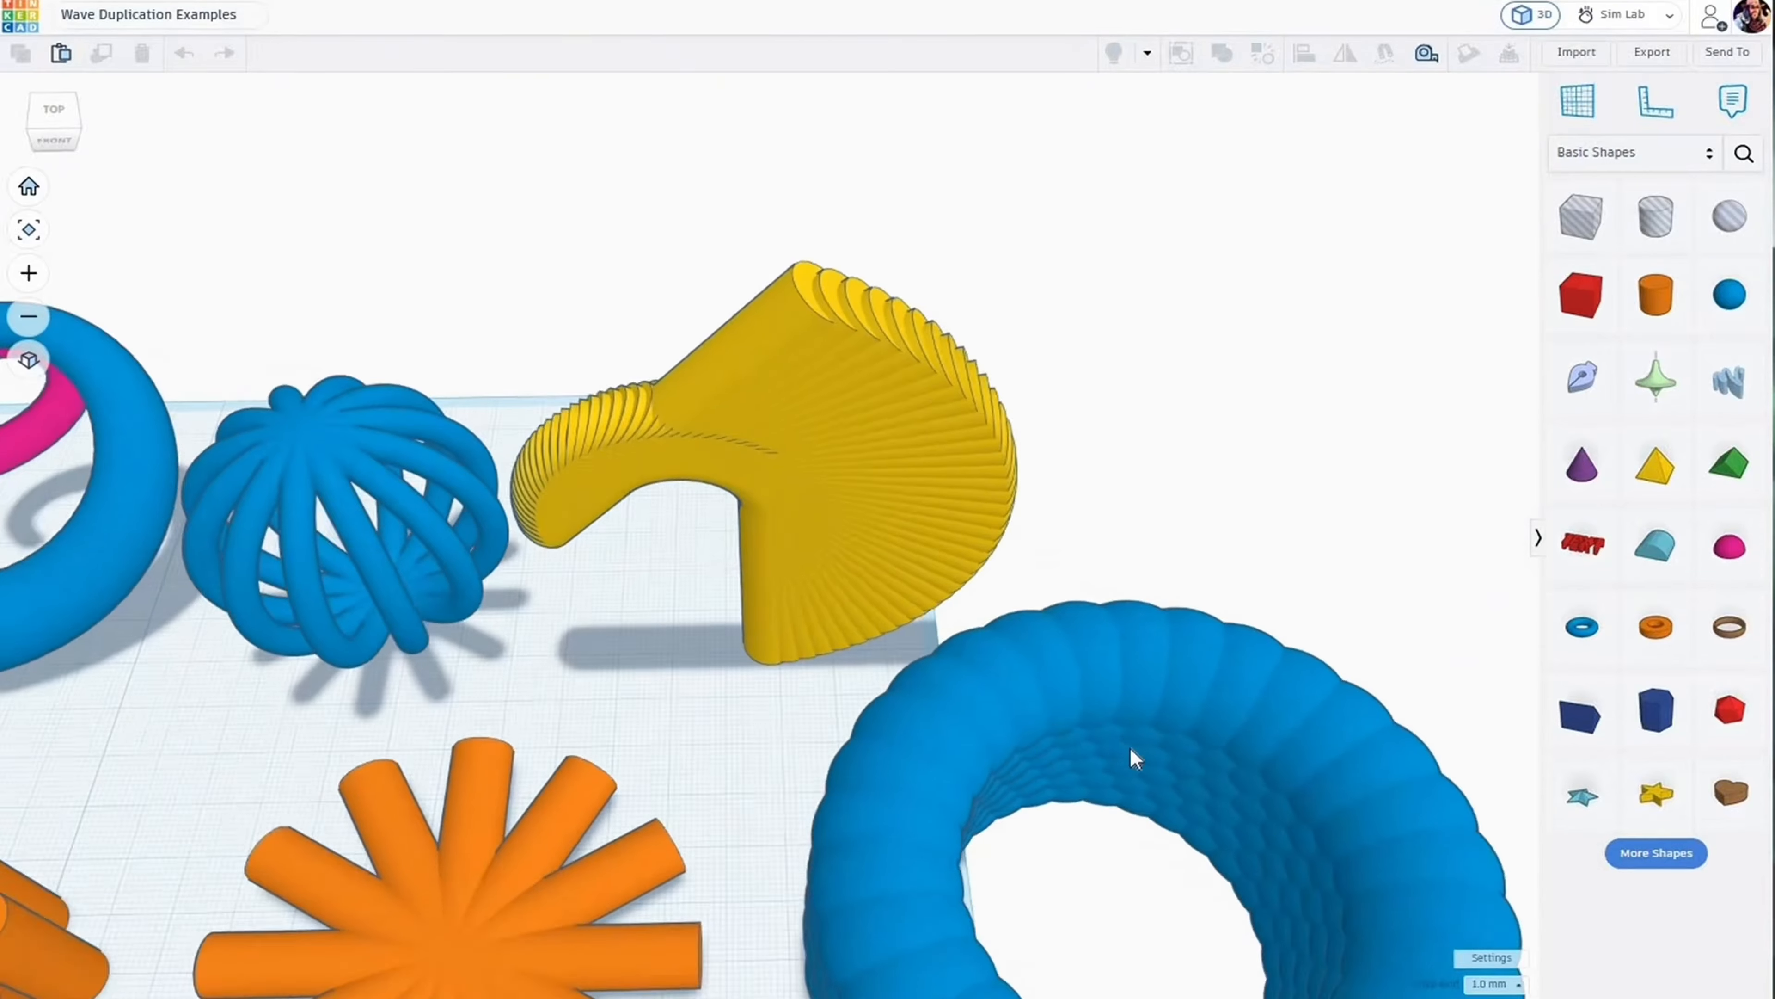
{"action": "middle_click_drag", "start_coordinate": [1001, 553], "coordinate": [912, 372]}
{"action": "middle_click_drag", "start_coordinate": [1080, 633], "coordinate": [1030, 543]}
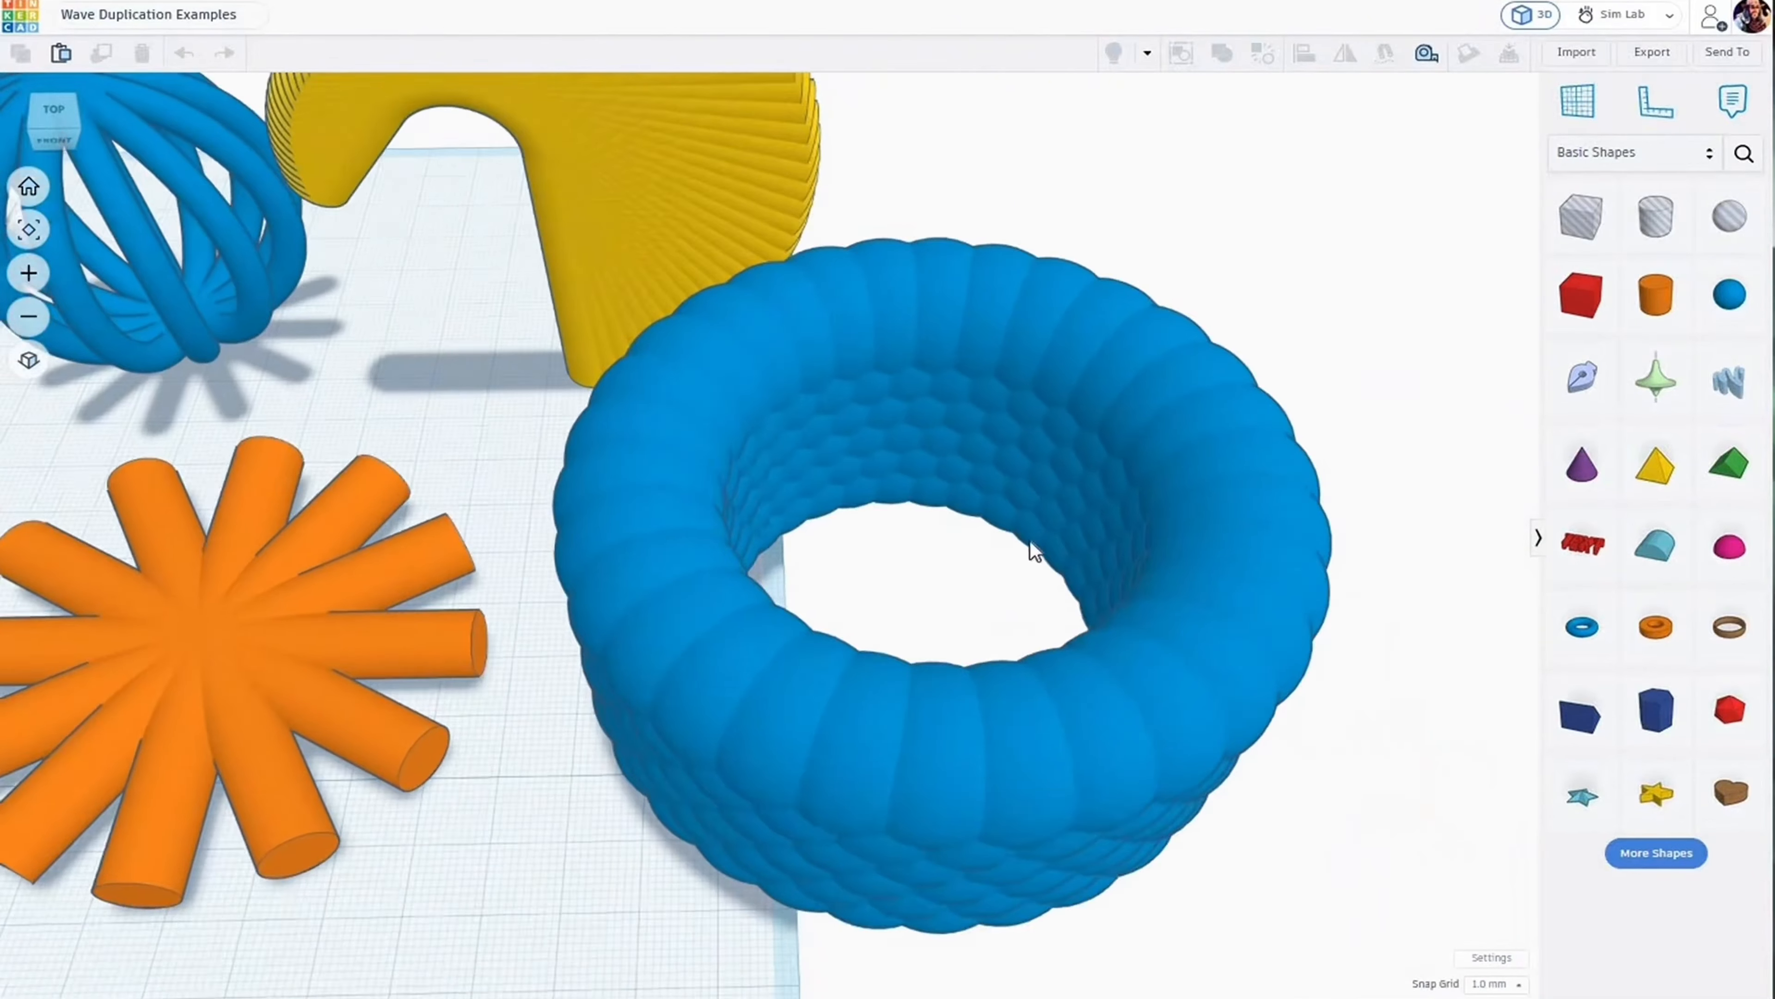
{"action": "right_click_drag", "start_coordinate": [965, 465], "coordinate": [924, 525]}
{"action": "scroll", "coordinate": [929, 533], "scroll_direction": "down", "scroll_amount": 3}
{"action": "scroll", "coordinate": [741, 551], "scroll_direction": "down", "scroll_amount": 2}
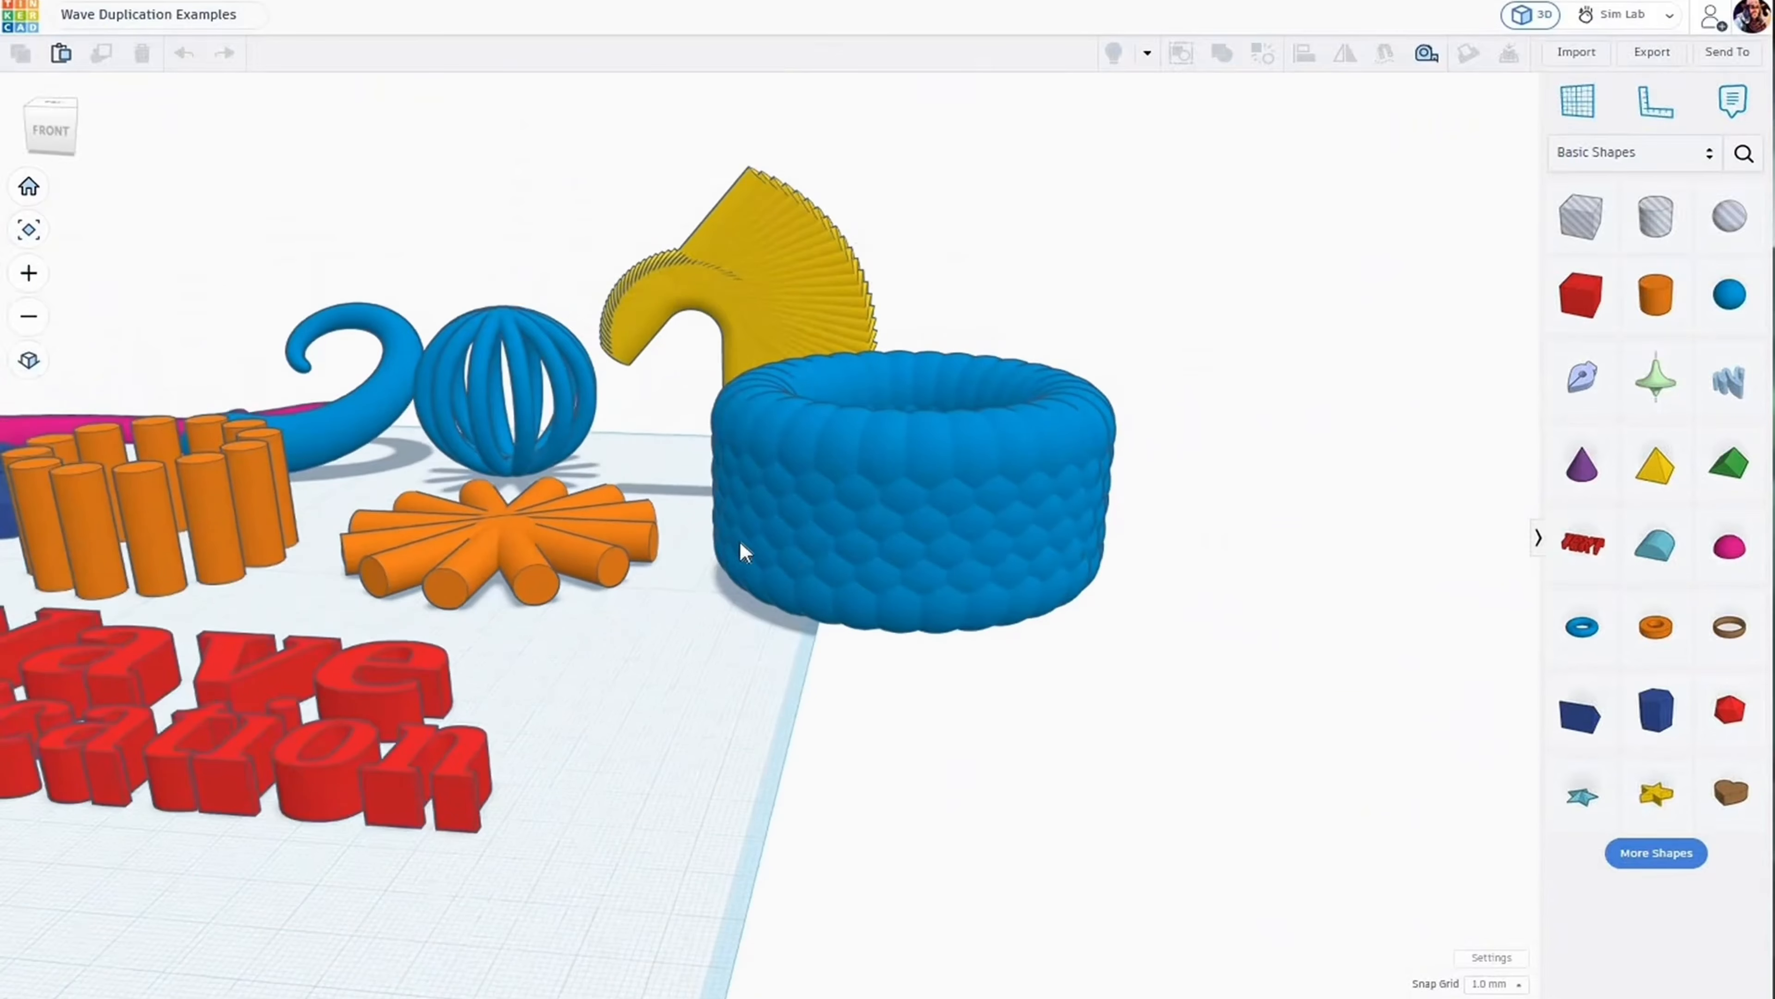
{"action": "middle_click_drag", "start_coordinate": [1039, 639], "coordinate": [1295, 591]}
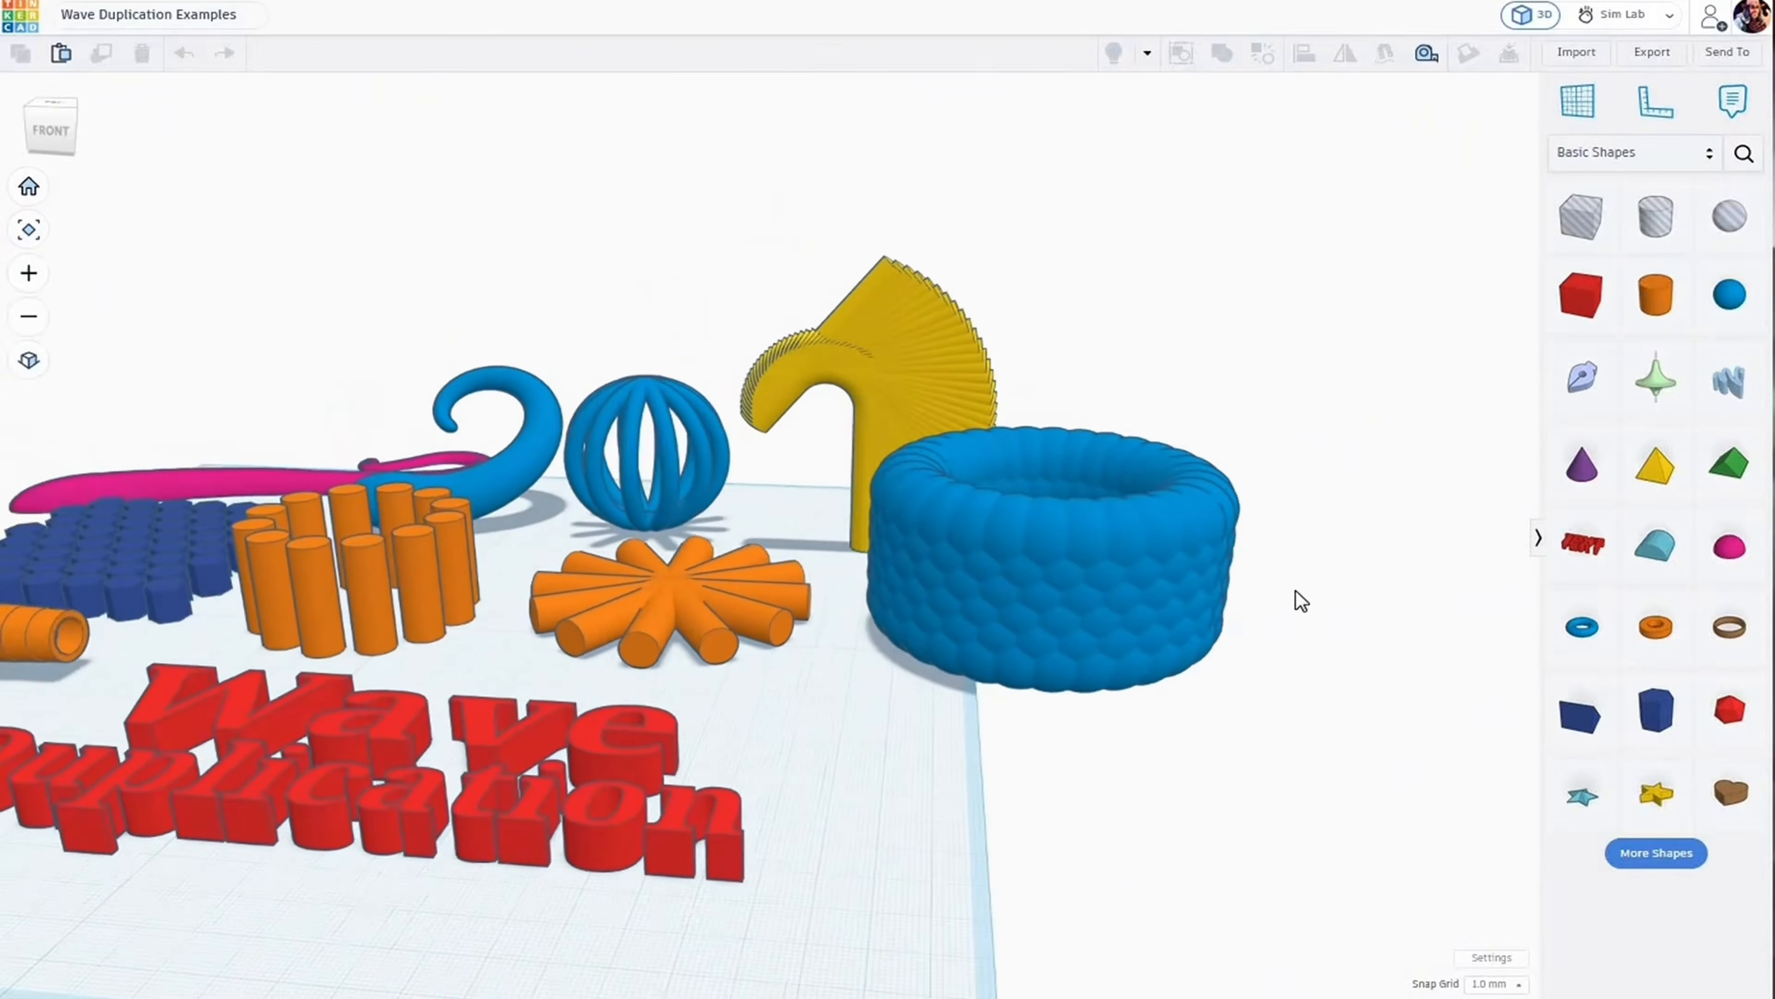
{"action": "middle_click_drag", "start_coordinate": [796, 594], "coordinate": [1048, 552]}
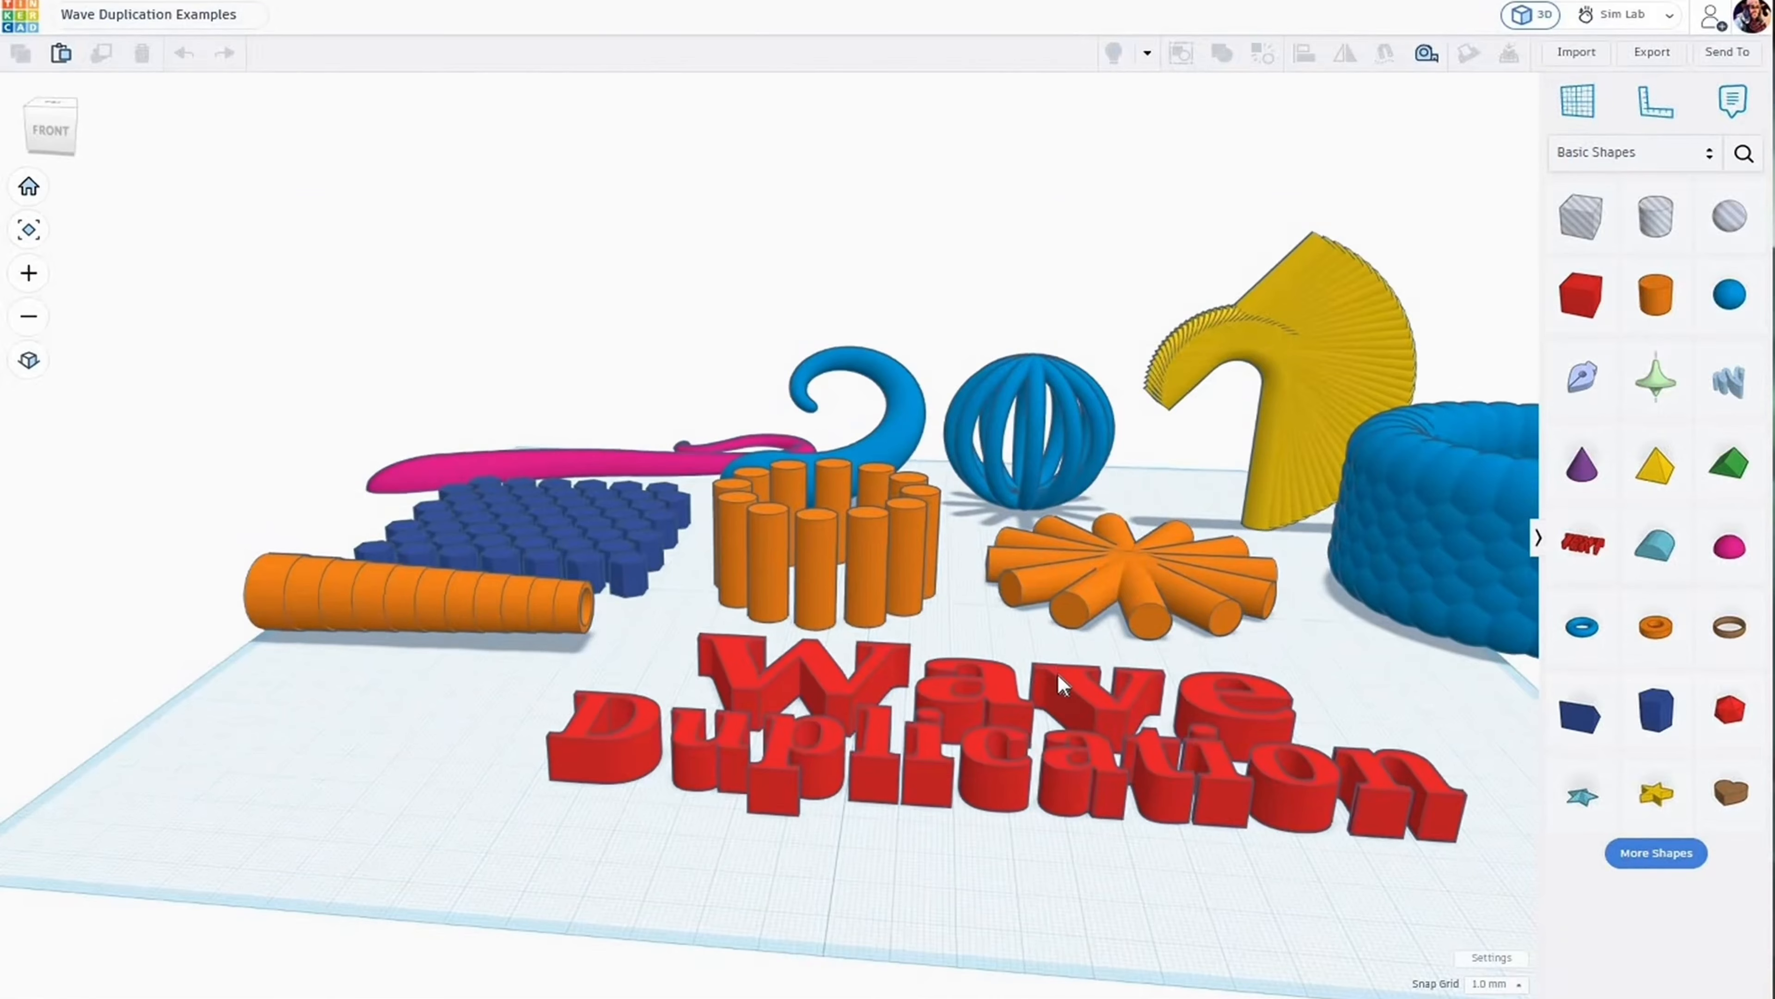
{"action": "right_click_drag", "start_coordinate": [1057, 673], "coordinate": [993, 549]}
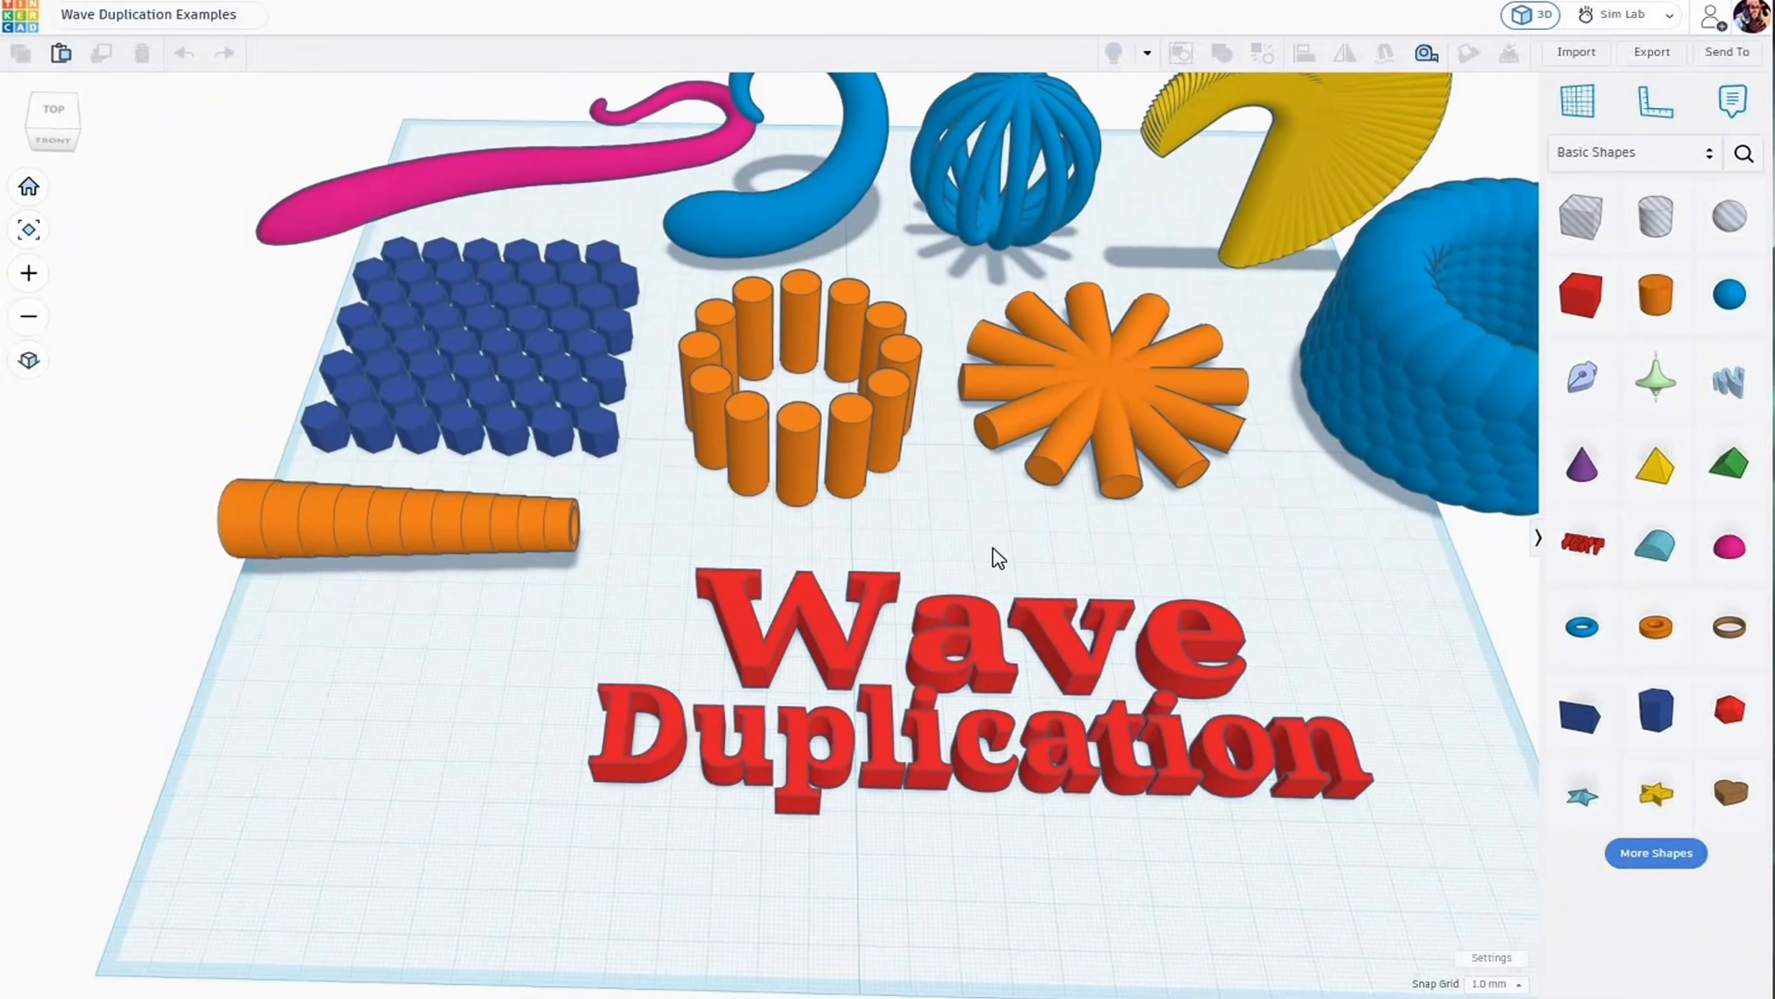
{"action": "middle_click_drag", "start_coordinate": [993, 548], "coordinate": [923, 633]}
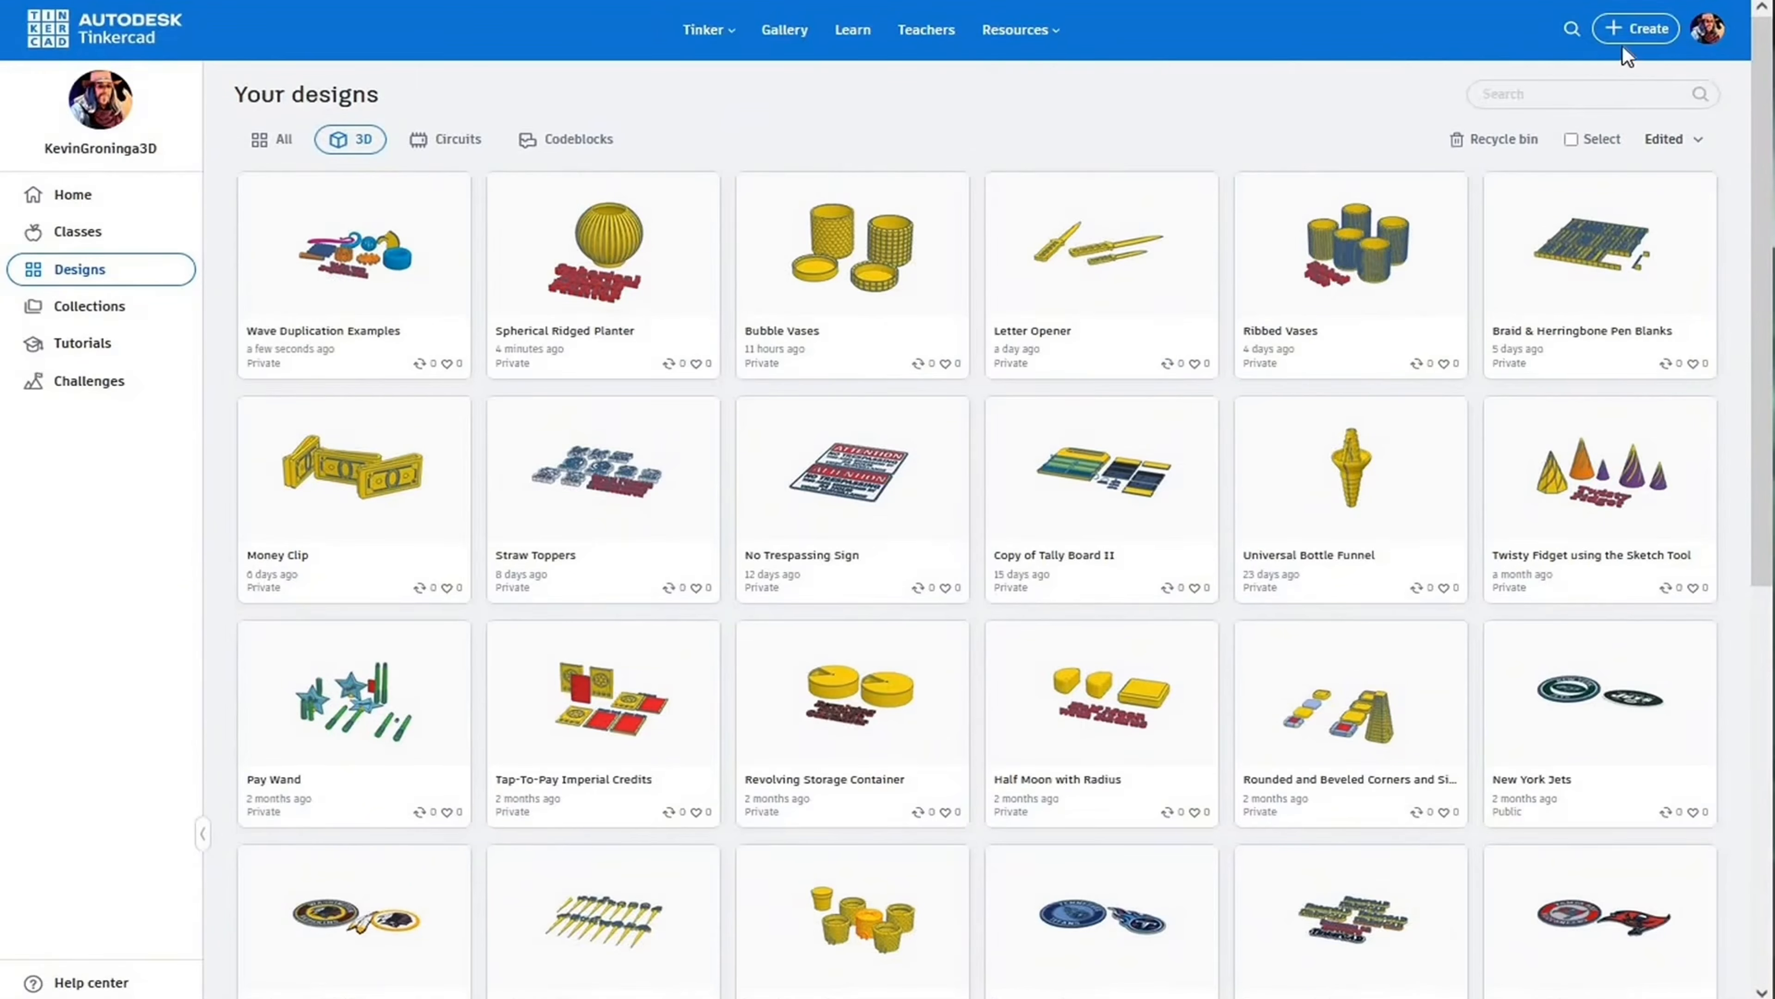
Create a new 3D design and name it "Wave Duplication Examples".
{"action": "left_click", "coordinate": [1637, 31]}
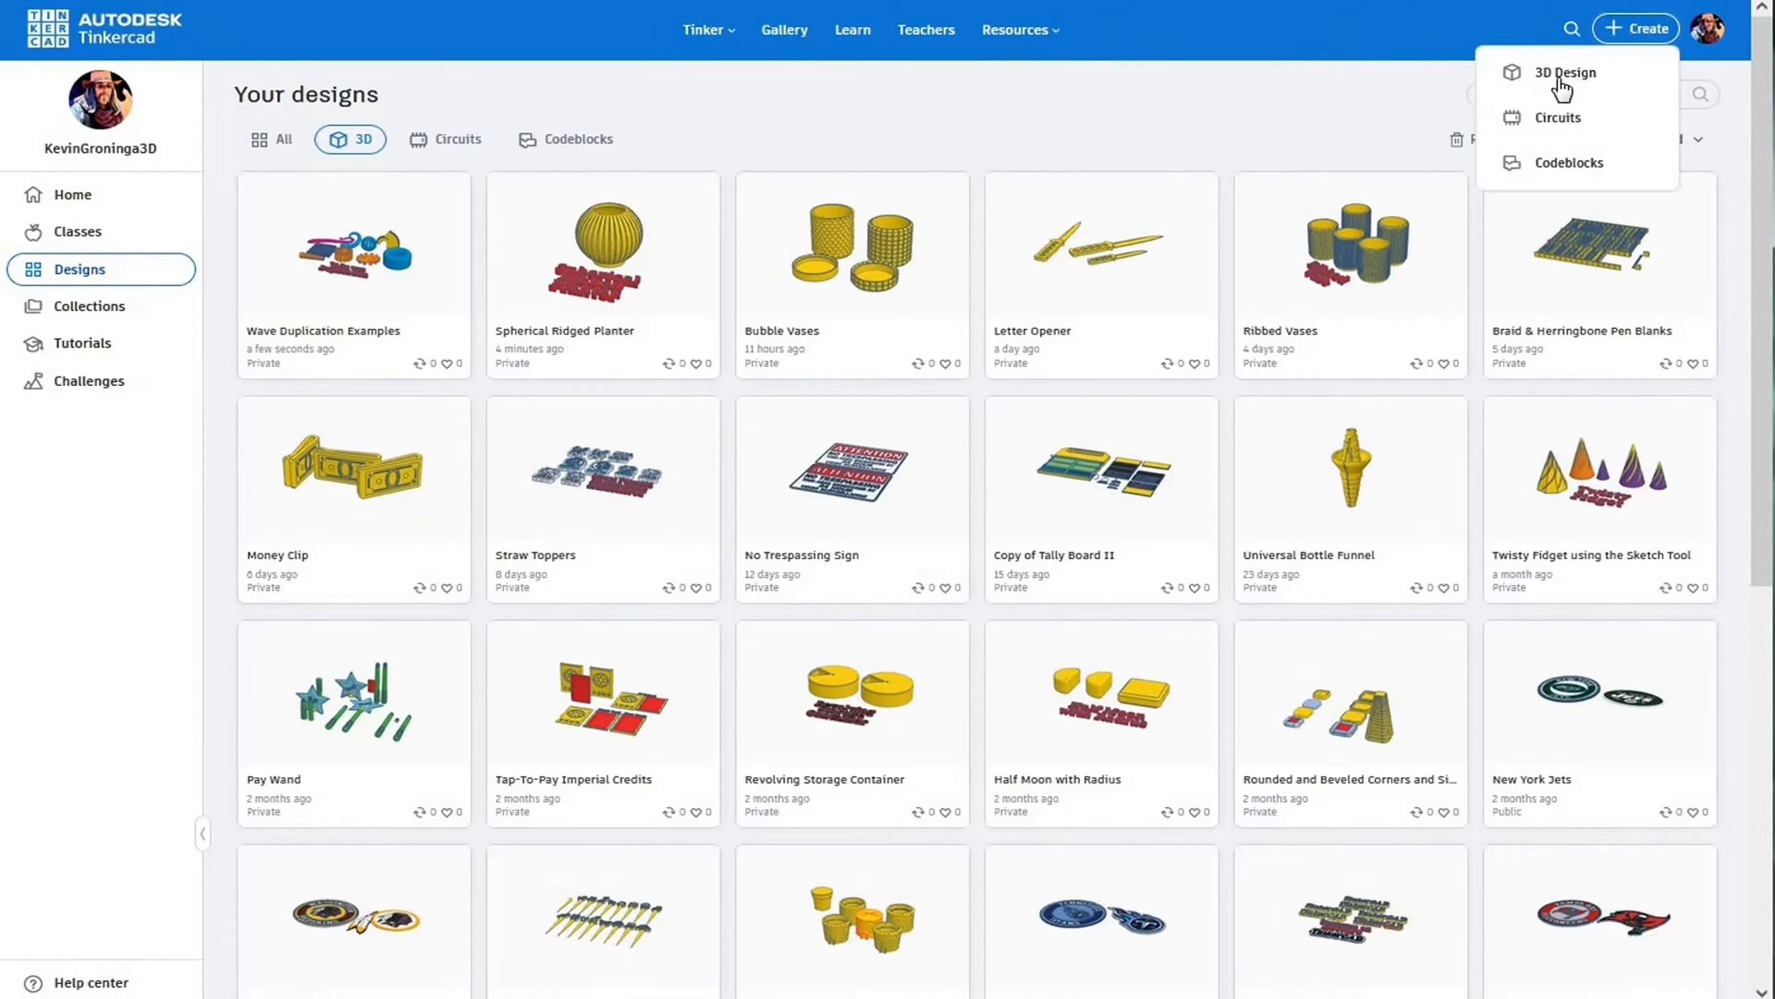
{"action": "left_click", "coordinate": [1557, 76]}
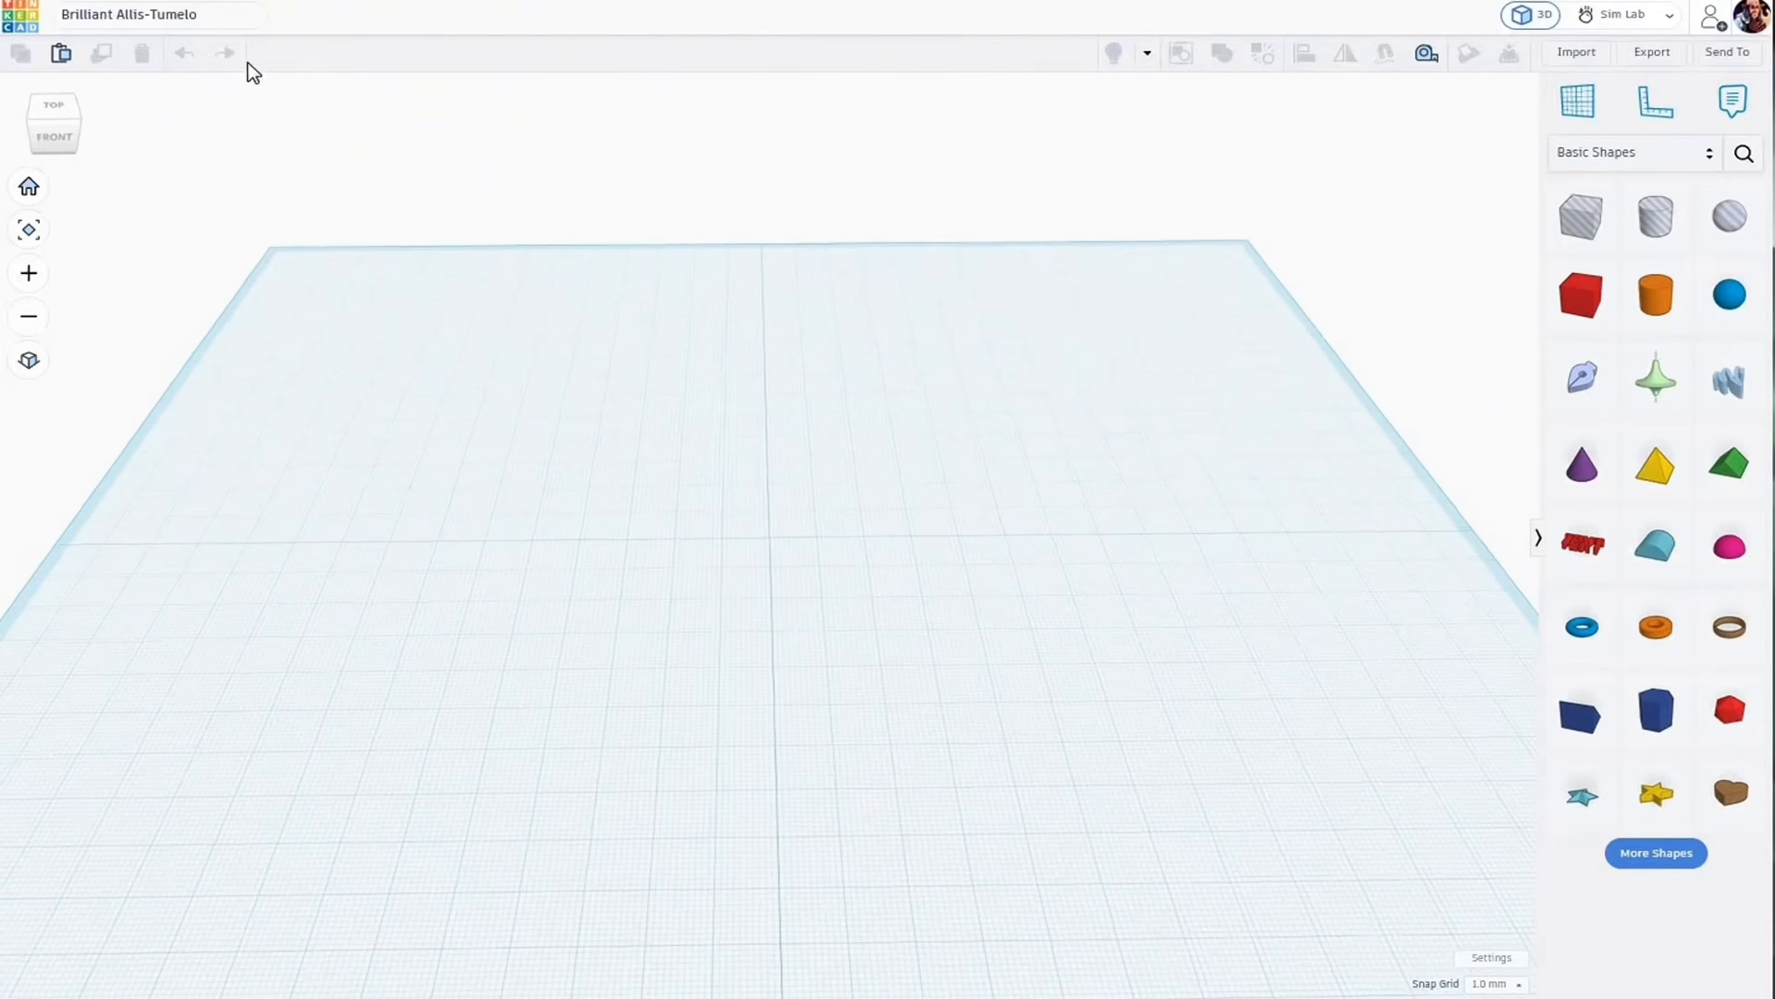
{"action": "left_click", "coordinate": [150, 18]}
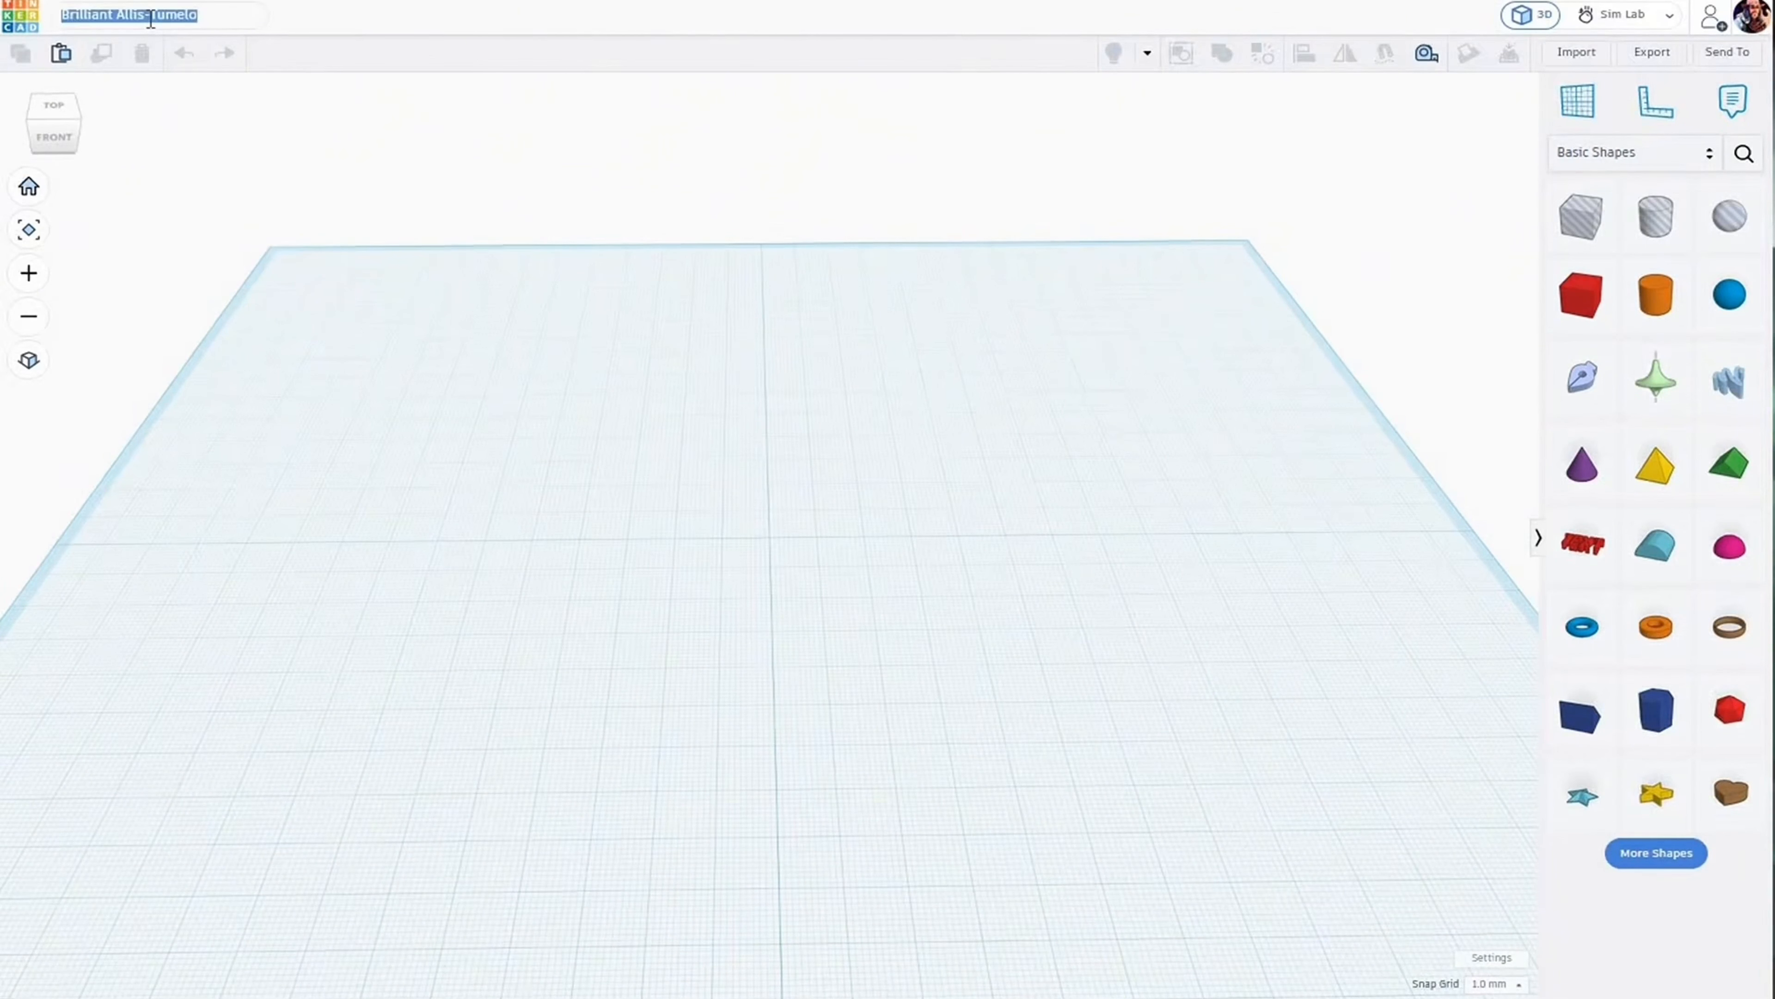
{"action": "type", "text": "Wave Duplicati"}
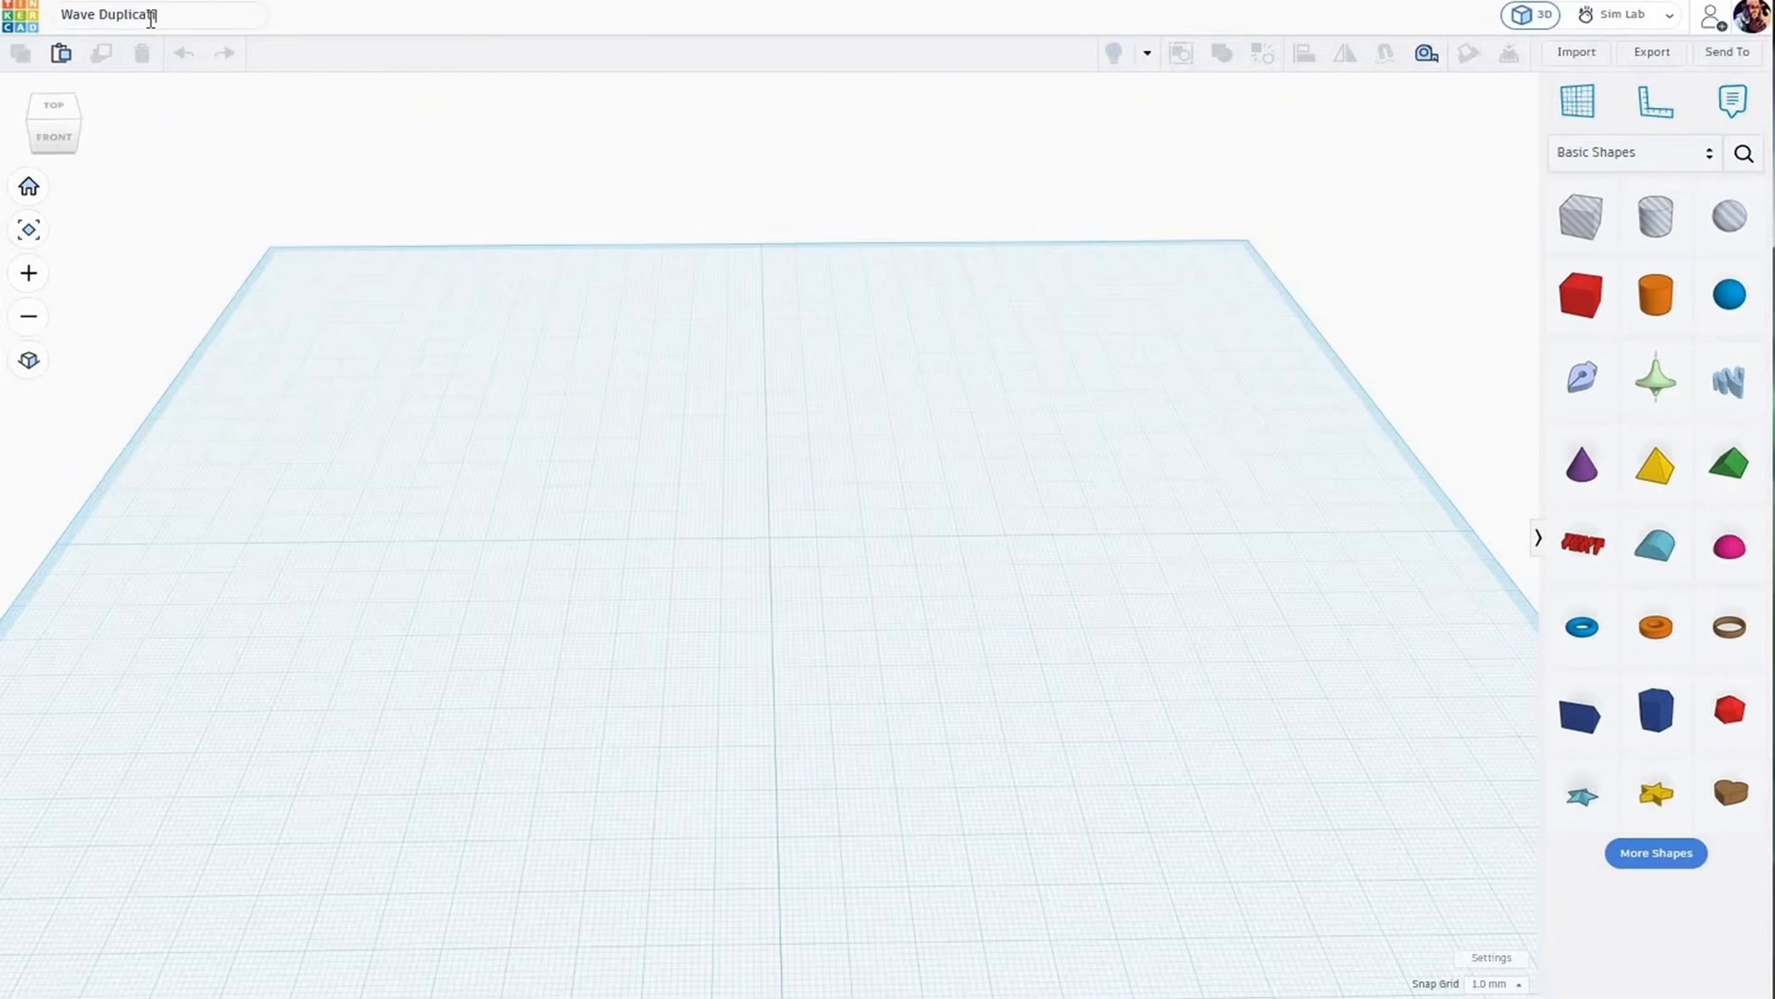
{"action": "type", "text": "on Examples"}
Place a six-sided solid Polygon shape on the workplane, left of its centre.
{"action": "right_click_drag", "start_coordinate": [861, 635], "coordinate": [919, 649]}
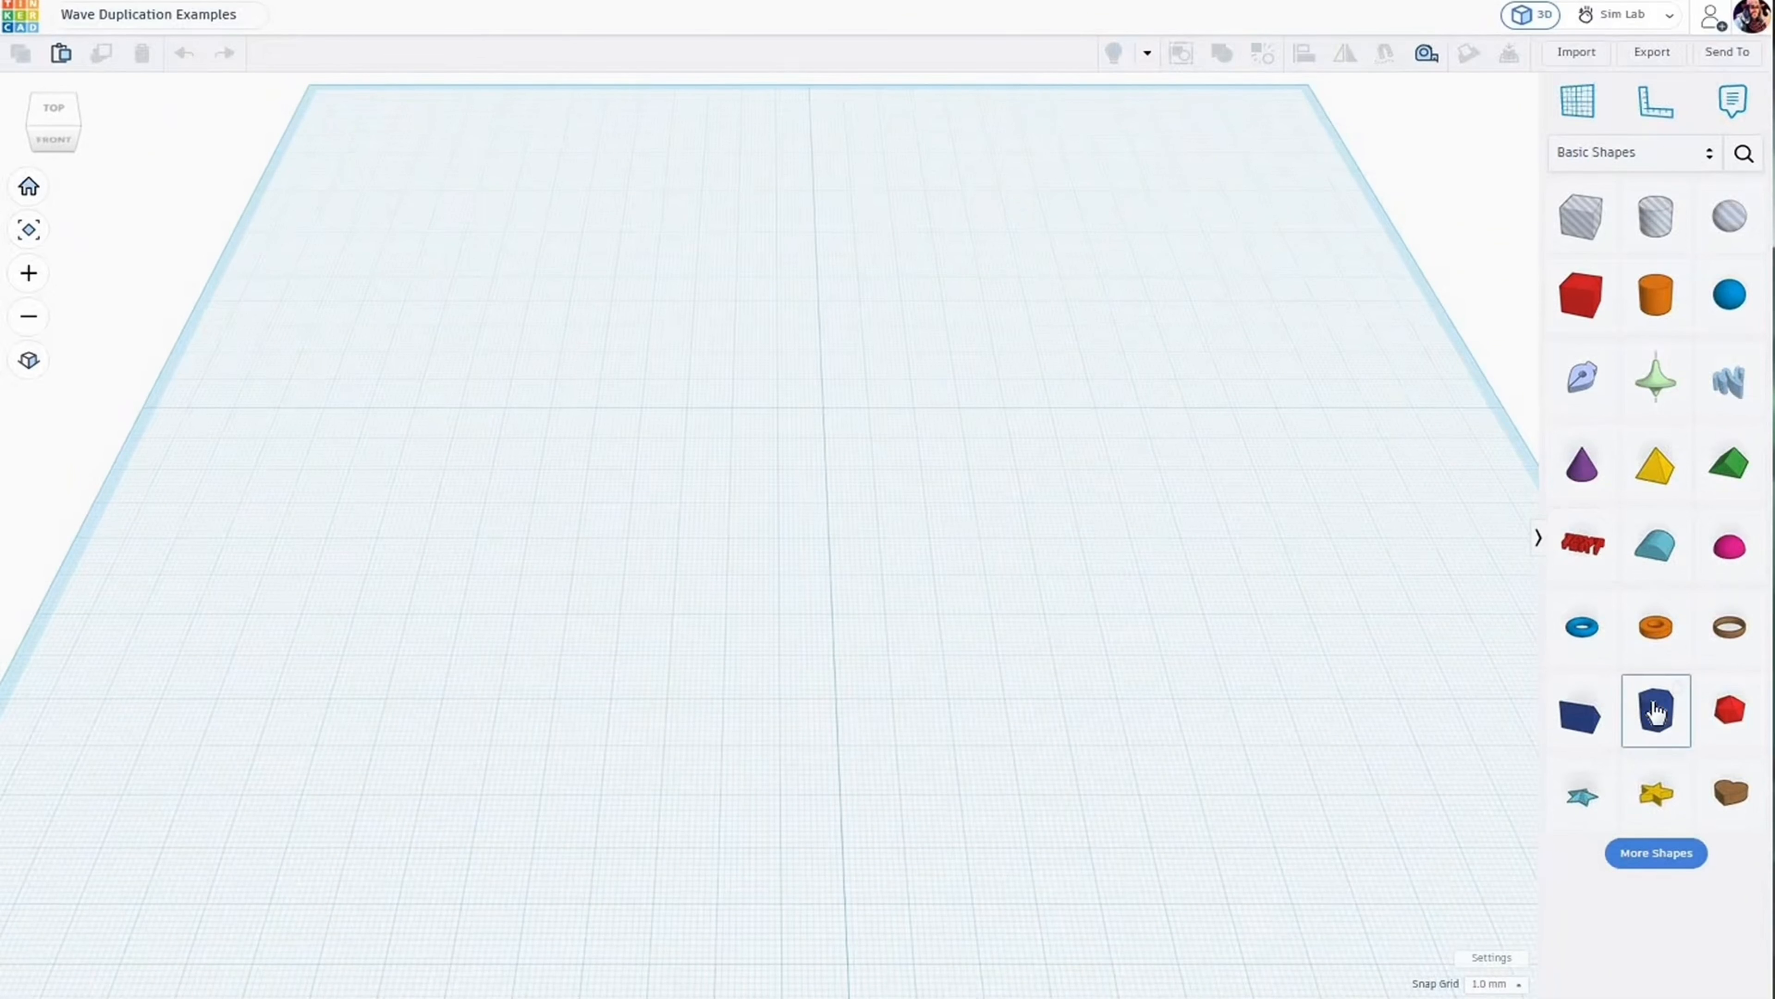
{"action": "left_click_drag", "start_coordinate": [1655, 711], "coordinate": [643, 502]}
{"action": "scroll", "coordinate": [644, 503], "scroll_direction": "up", "scroll_amount": 2}
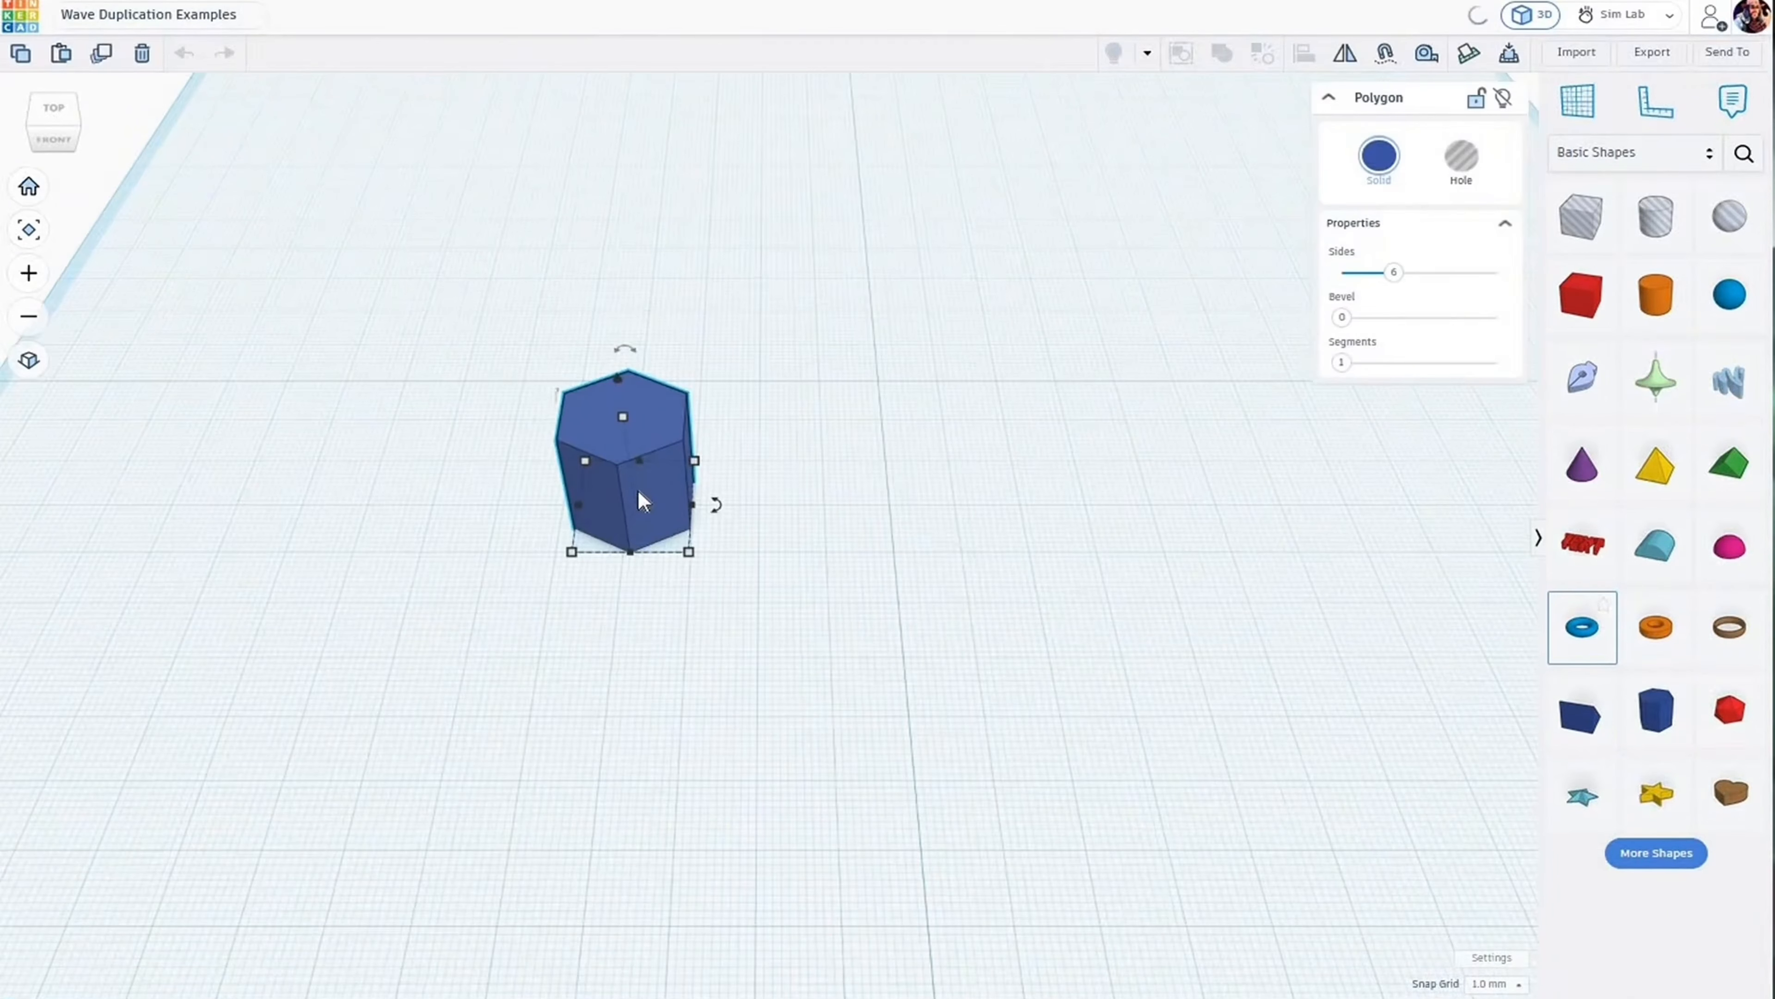
{"action": "scroll", "coordinate": [643, 502], "scroll_direction": "down", "scroll_amount": 2}
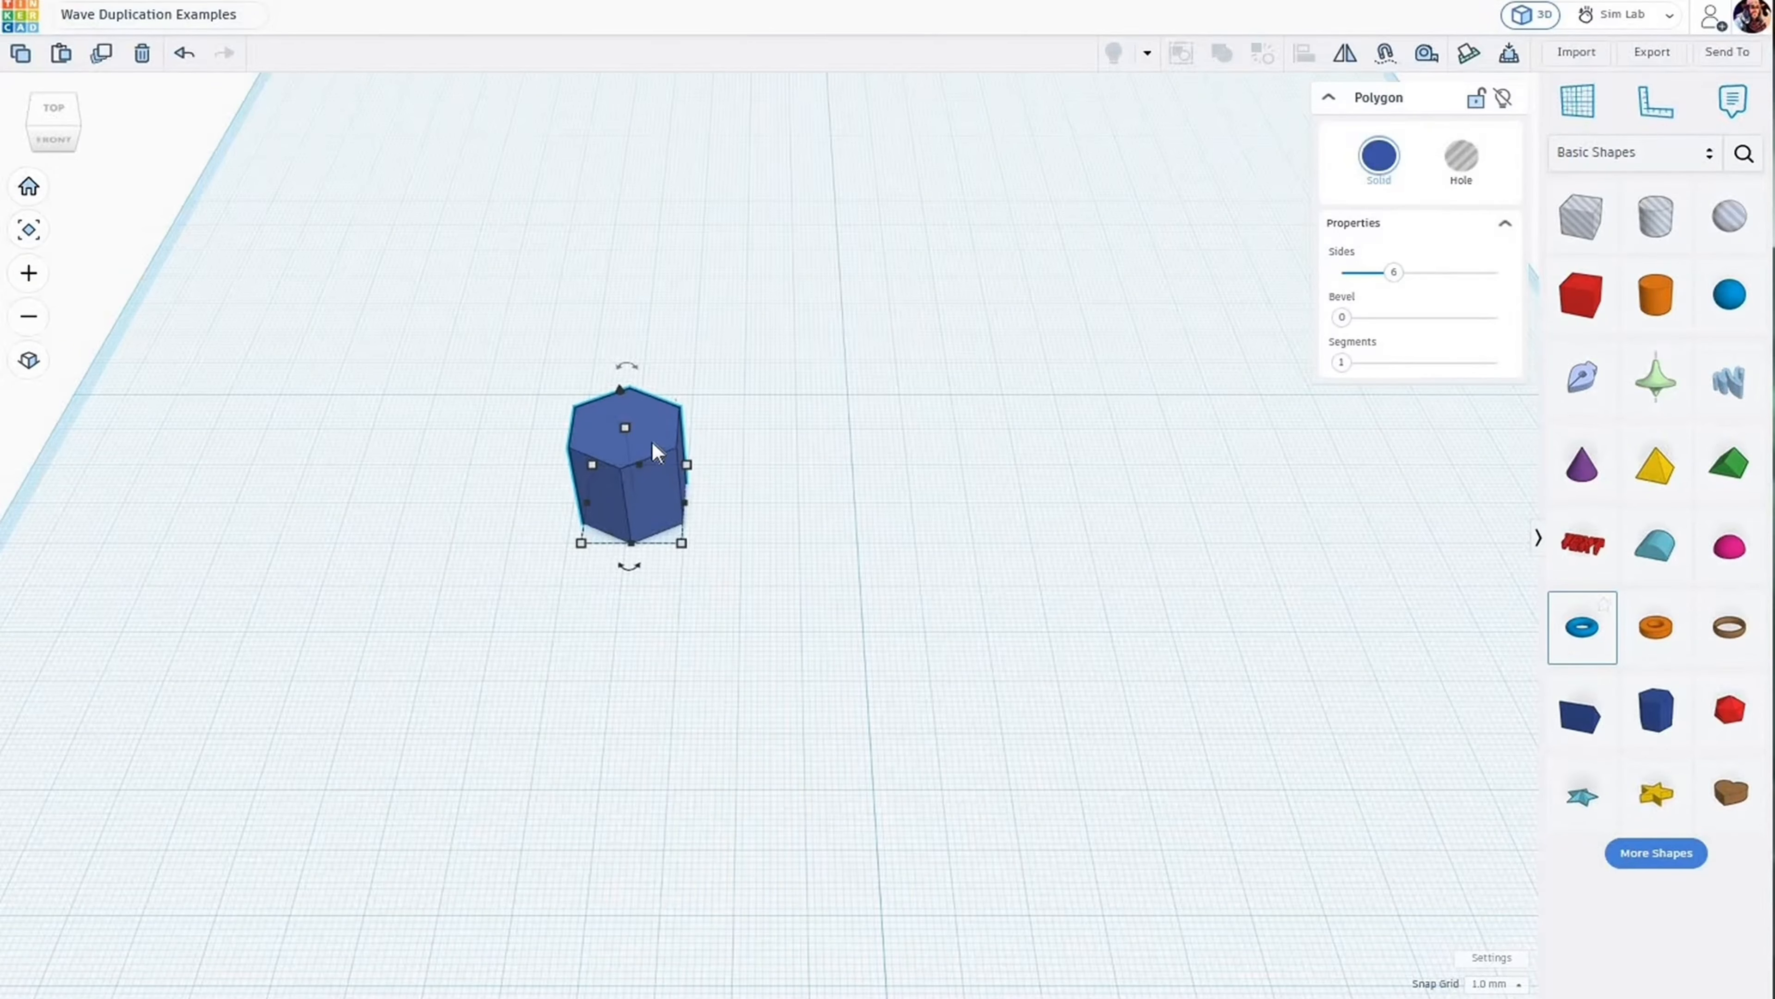
Duplicate the hexagonal prism in place and move the copy straight to the right, leaving a small gap beside the original.
{"action": "left_click", "coordinate": [103, 62]}
{"action": "key", "text": "Right"}
{"action": "key", "text": "Right"}
{"action": "key", "text": "Right"}
{"action": "key", "text": "Right"}
{"action": "key", "text": "Right"}
{"action": "key", "text": "Right"}
{"action": "key", "text": "Right"}
{"action": "key", "text": "Right"}
{"action": "key", "text": "Right"}
{"action": "key", "text": "Right"}
{"action": "key", "text": "Right"}
{"action": "key", "text": "Right"}
{"action": "key", "text": "Right"}
{"action": "key", "text": "Right"}
{"action": "key", "text": "Right"}
{"action": "key", "text": "Right"}
{"action": "key", "text": "Right"}
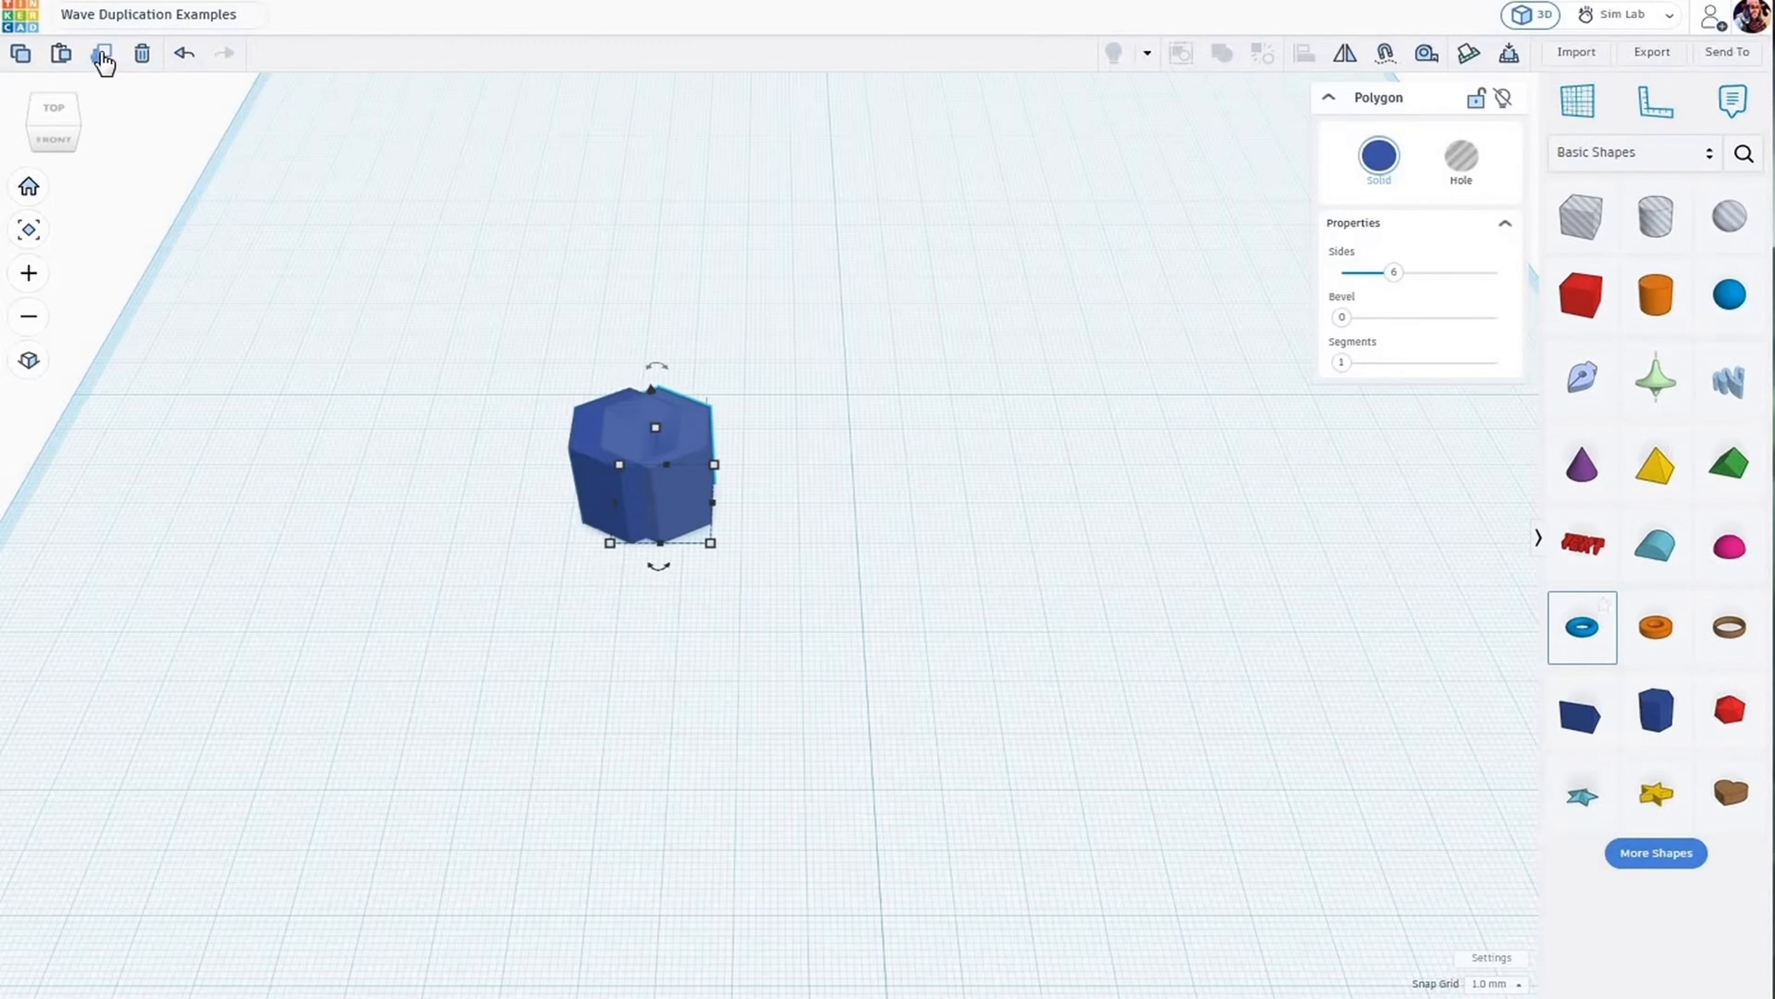
{"action": "key", "text": "Right"}
{"action": "key", "text": "Right"}
{"action": "key", "text": "Right"}
{"action": "key", "text": "Right"}
{"action": "key", "text": "Right"}
{"action": "key", "text": "Right"}
{"action": "key", "text": "Right"}
{"action": "key", "text": "Right"}
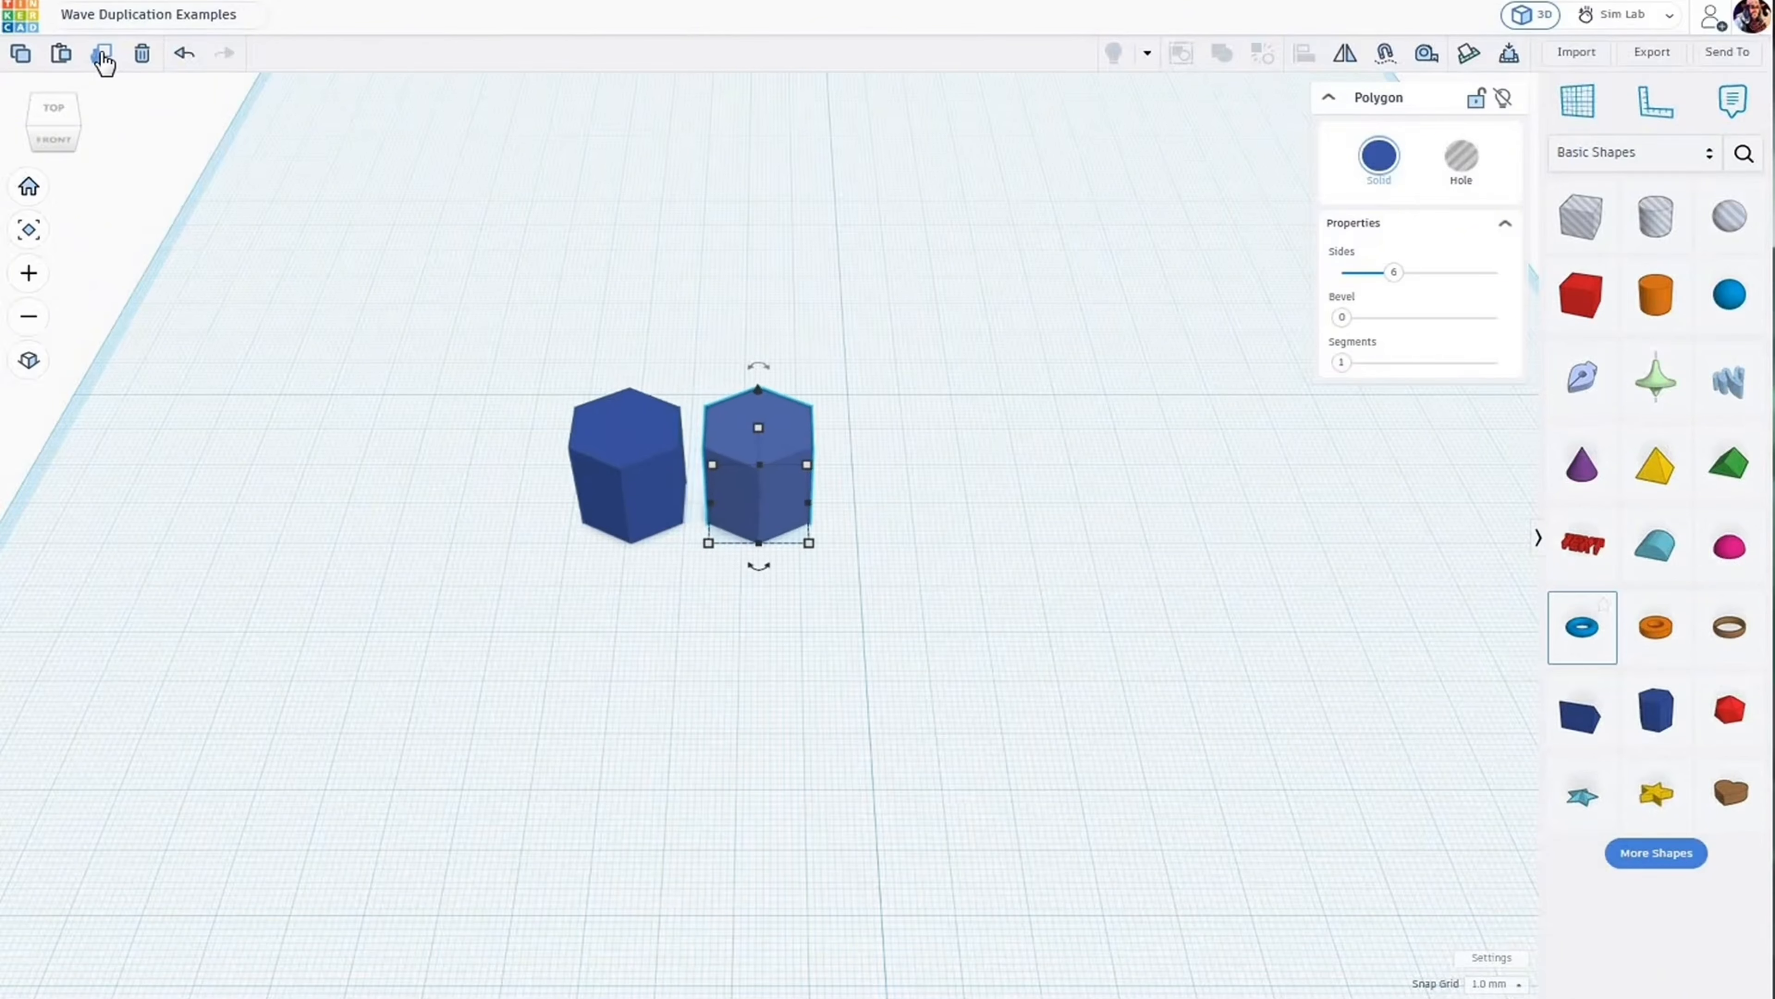
{"action": "key", "text": "Right"}
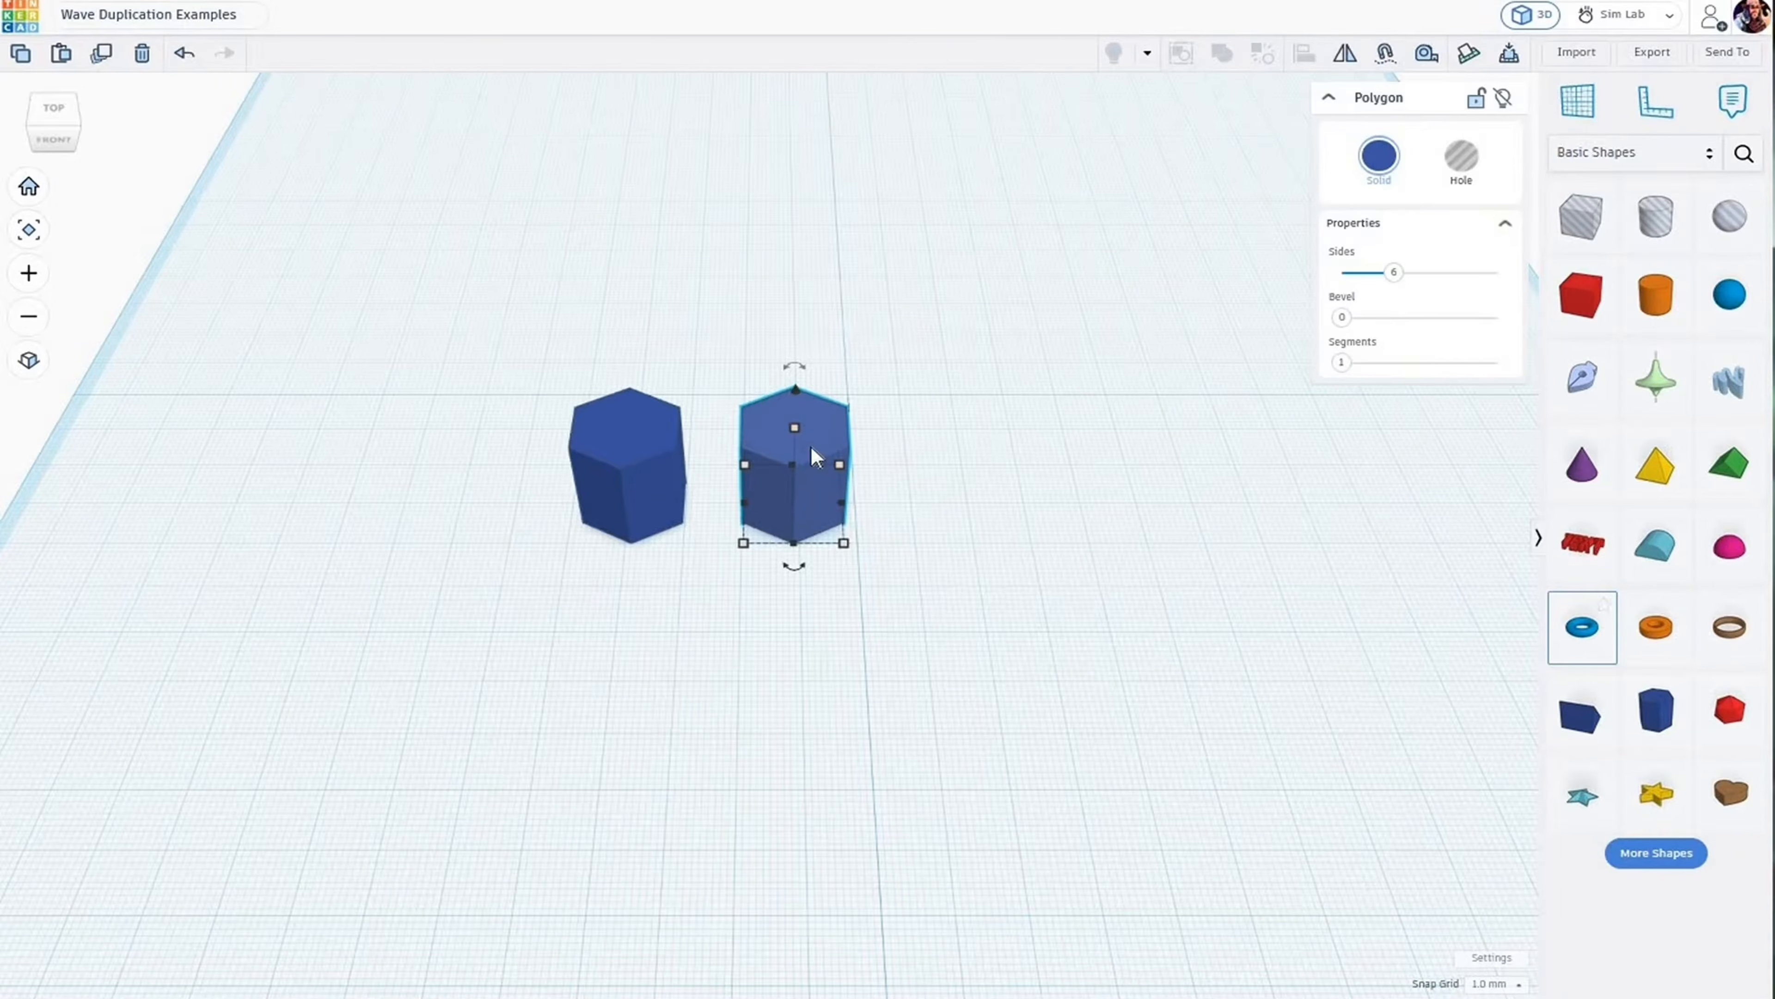
{"action": "right_click_drag", "start_coordinate": [793, 620], "coordinate": [794, 628]}
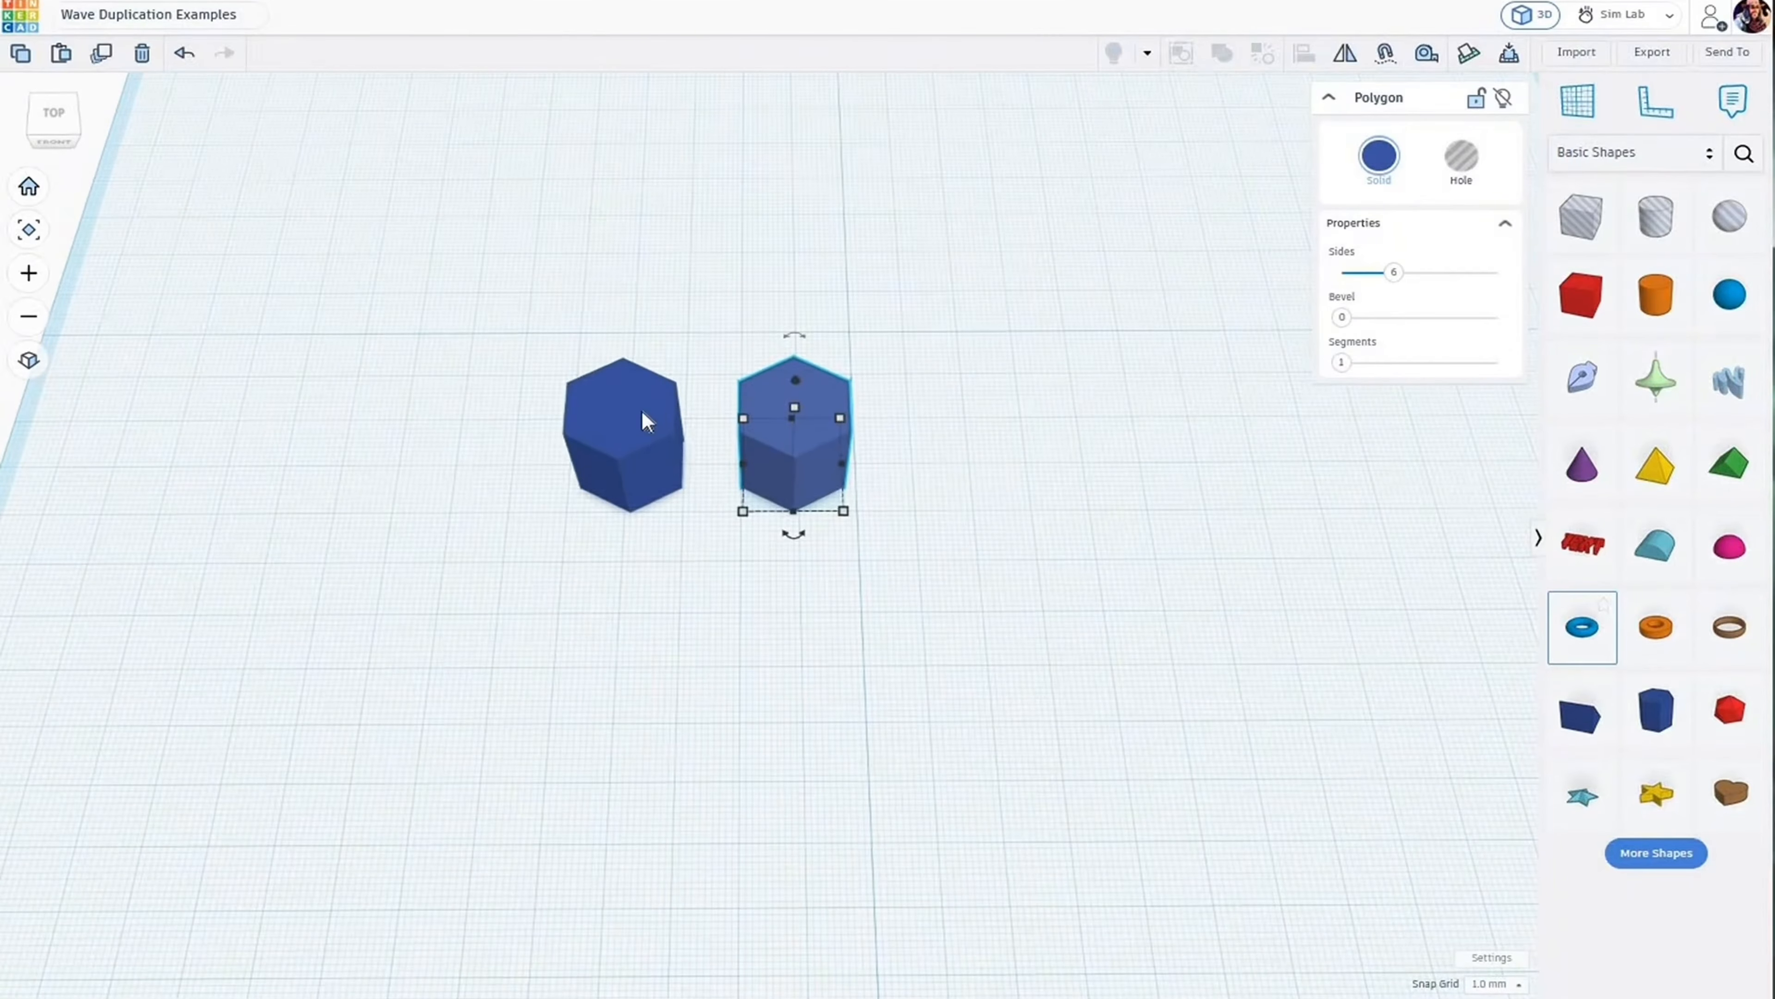
Repeat the offset duplication of the hexagonal prism until the evenly spaced row contains six prisms.
{"action": "left_click", "coordinate": [102, 56]}
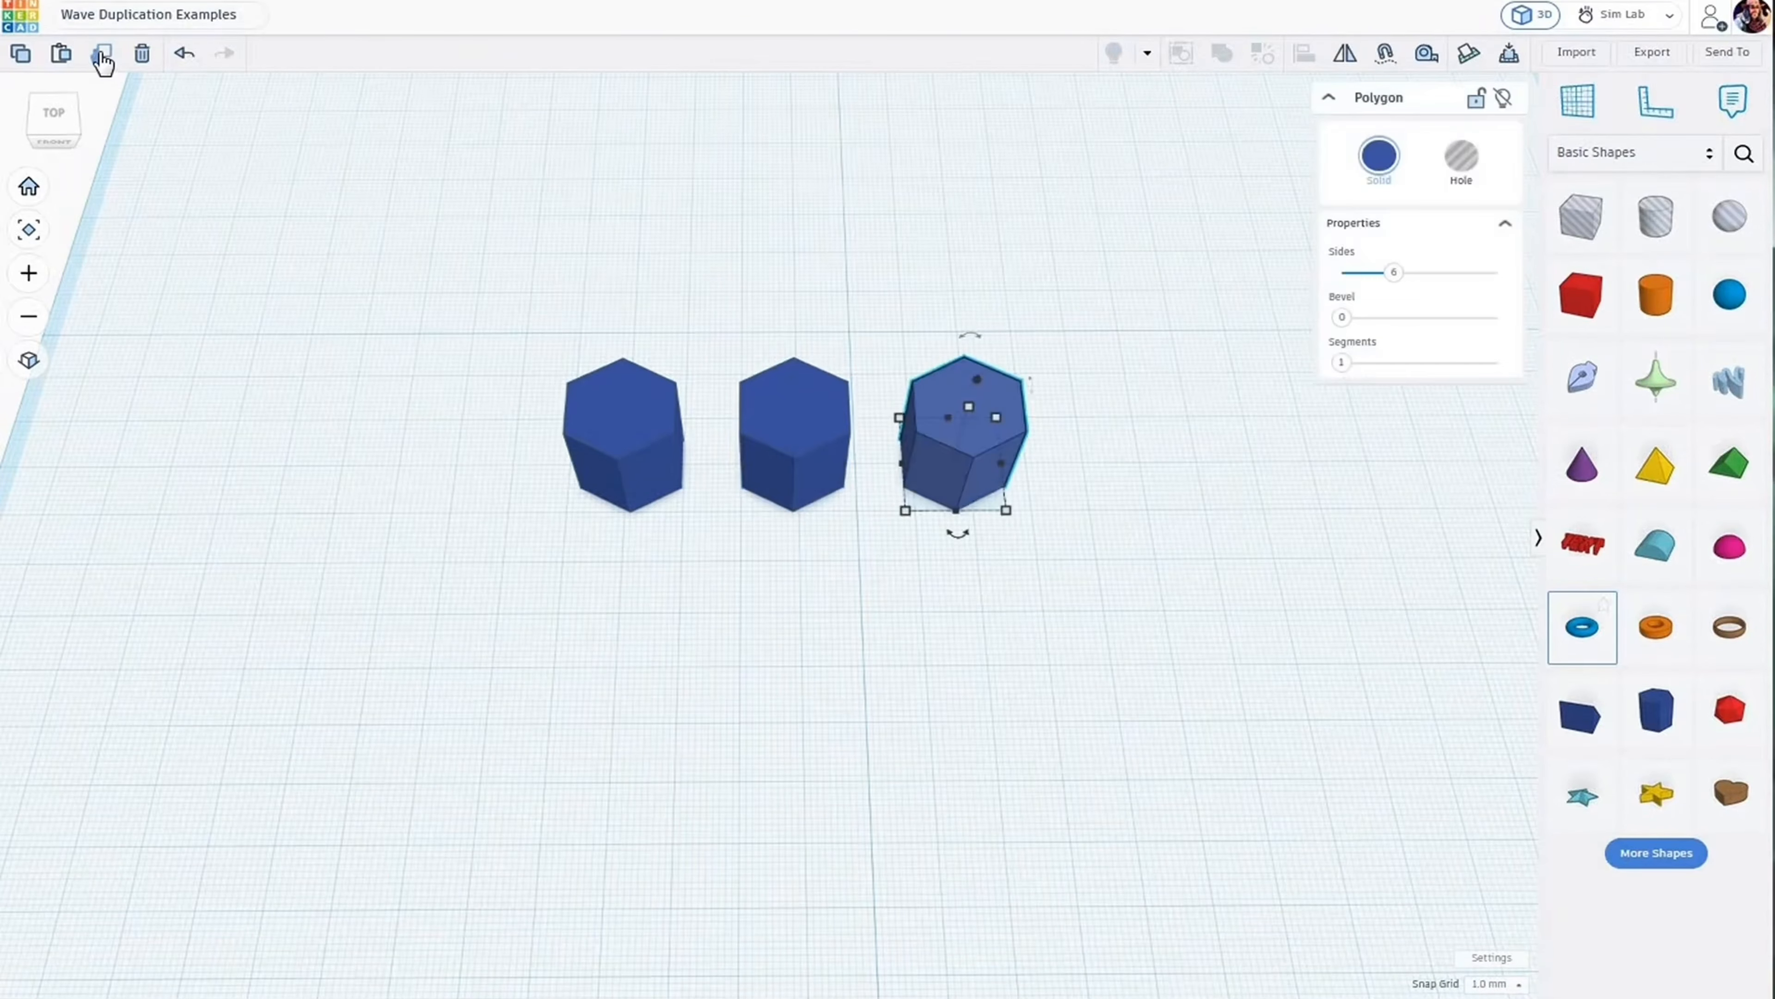
{"action": "left_click", "coordinate": [102, 56]}
{"action": "left_click", "coordinate": [102, 56]}
{"action": "key", "text": "ctrl+d"}
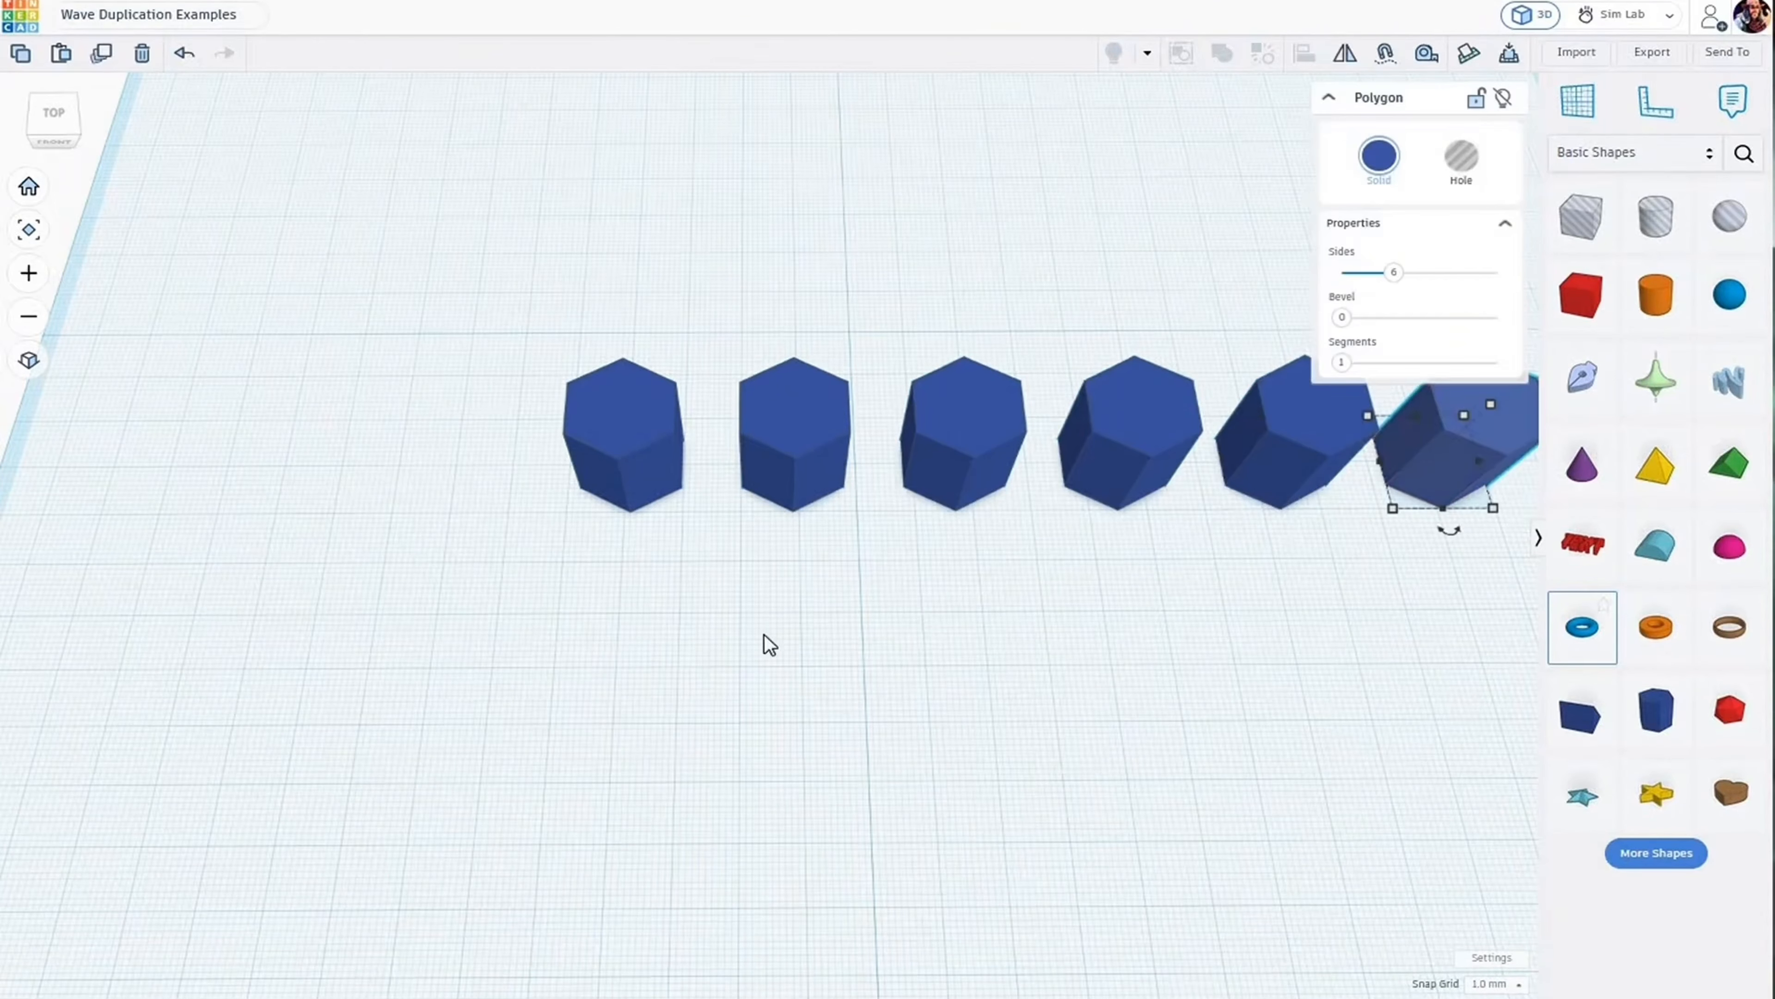
Duplicate the row's five rightmost prisms in place and move the copies straight back behind the first row.
{"action": "middle_click_drag", "start_coordinate": [971, 671], "coordinate": [622, 738]}
{"action": "scroll", "coordinate": [612, 760], "scroll_direction": "down", "scroll_amount": 3}
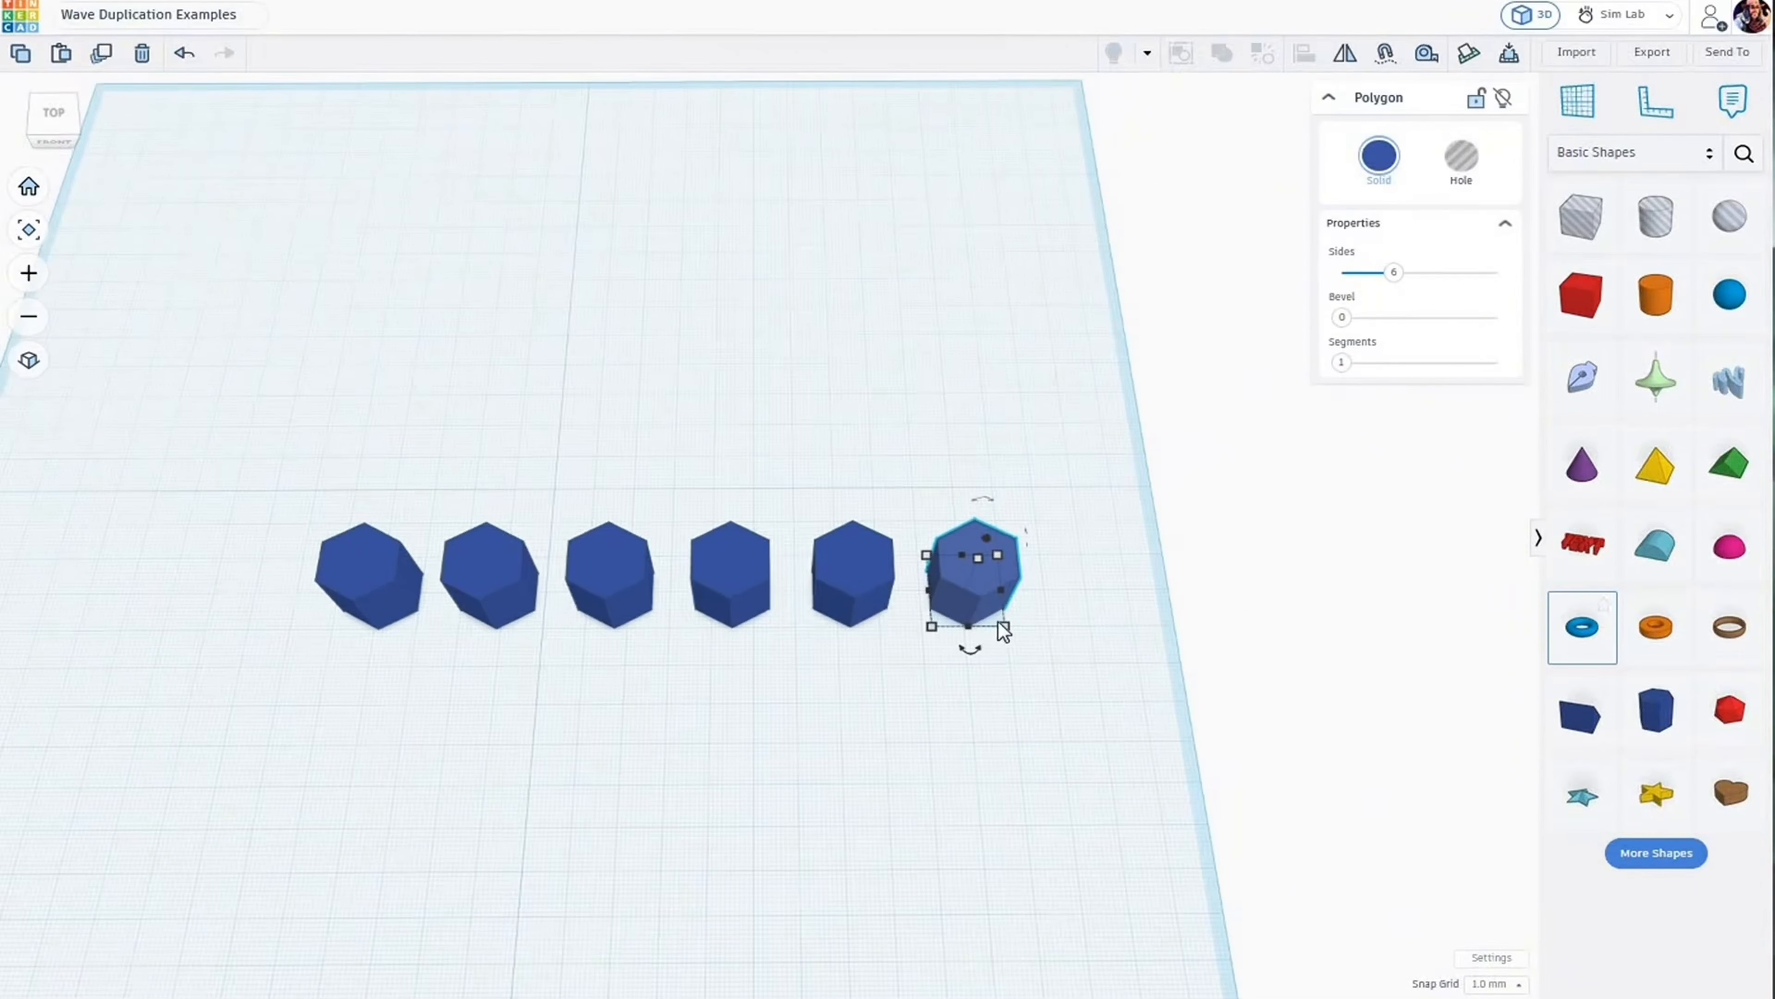
{"action": "left_click_drag", "start_coordinate": [1063, 632], "coordinate": [1064, 633]}
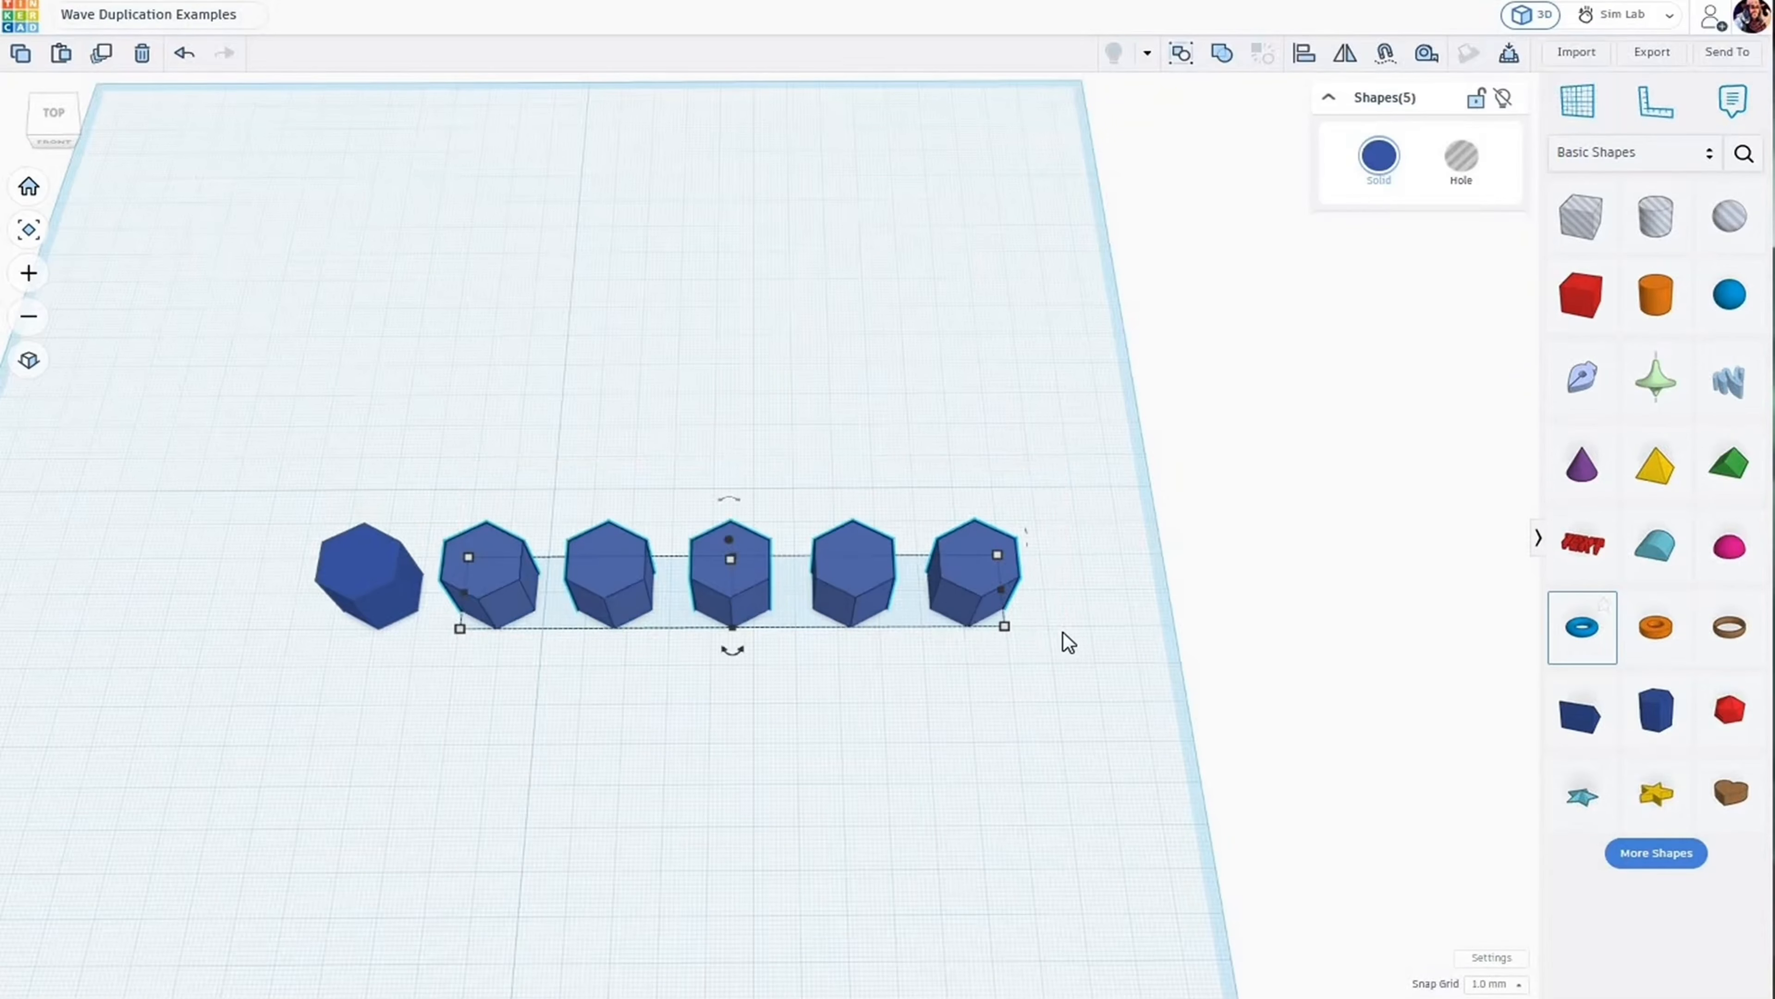
{"action": "key", "text": "ctrl+d"}
{"action": "key", "text": "Up"}
{"action": "key", "text": "Up"}
{"action": "key", "text": "Up"}
{"action": "key", "text": "Up"}
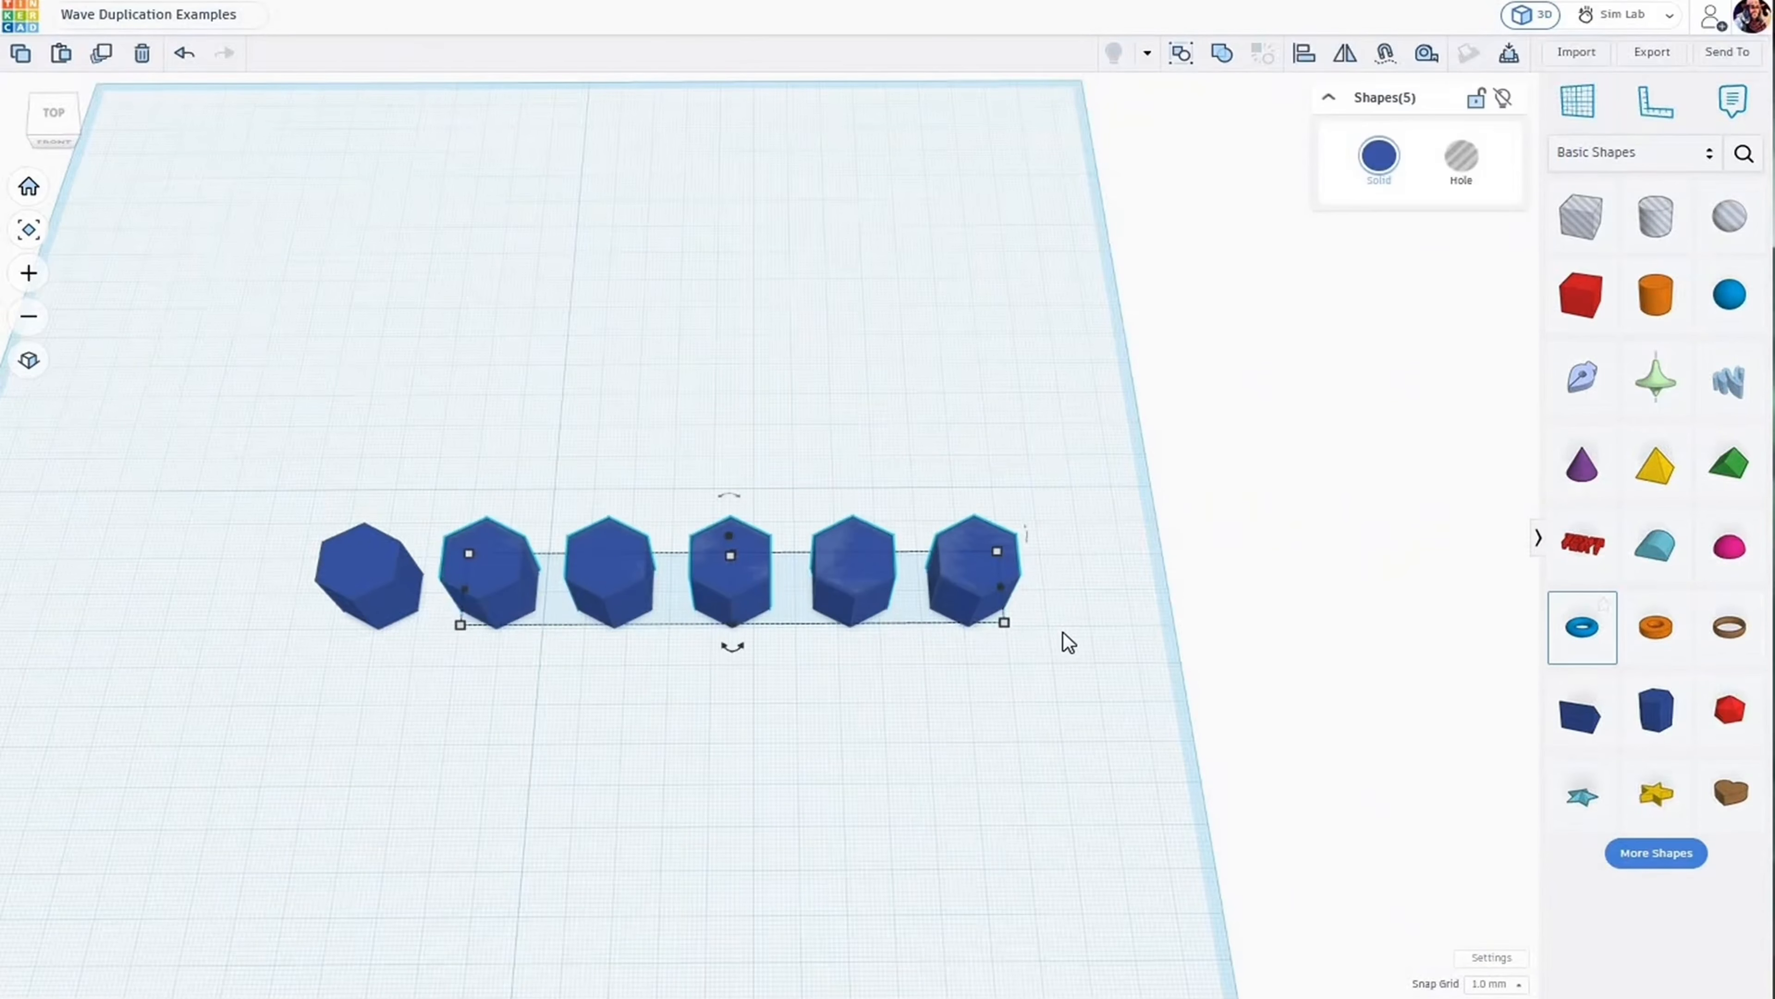
{"action": "key", "text": "Up"}
{"action": "key", "text": "Up"}
{"action": "key", "text": "Up"}
Shift the five copied prisms to the left so they sit staggered behind the gaps of the front row.
{"action": "key", "text": "Left"}
{"action": "key", "text": "Left"}
{"action": "key", "text": "Left"}
{"action": "key", "text": "Left"}
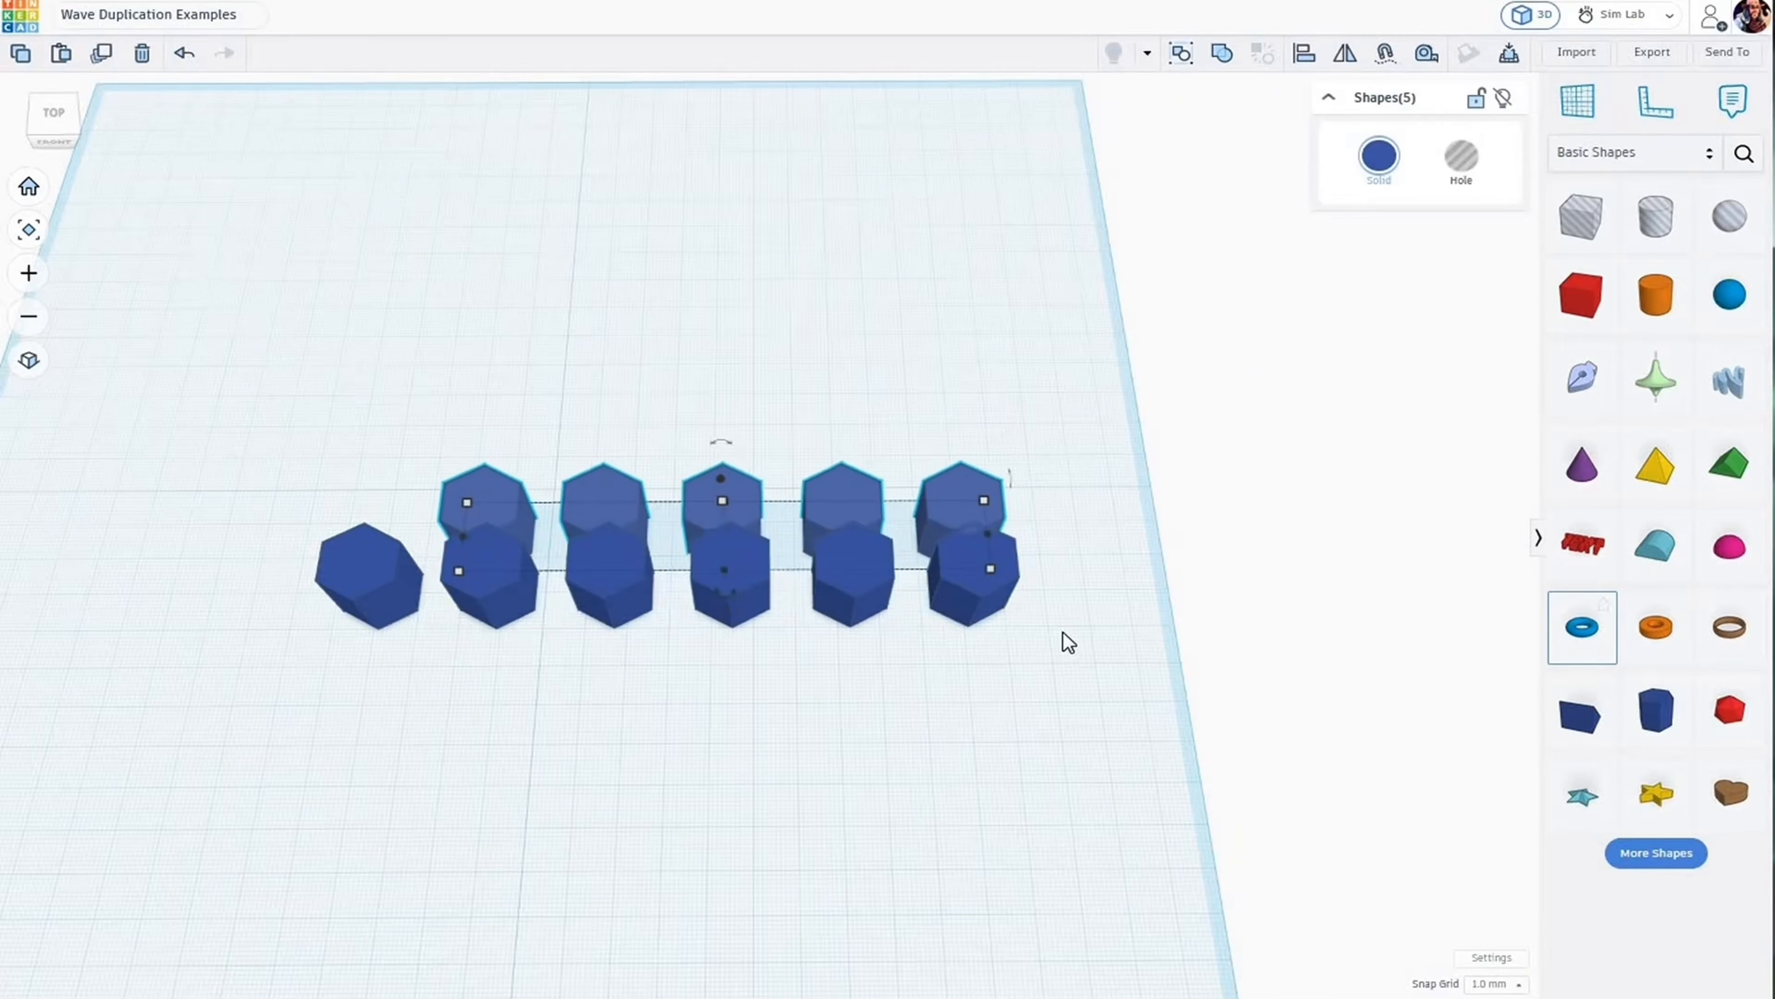
{"action": "key", "text": "Left"}
{"action": "key", "text": "Left"}
{"action": "key", "text": "Left"}
{"action": "key", "text": "Up"}
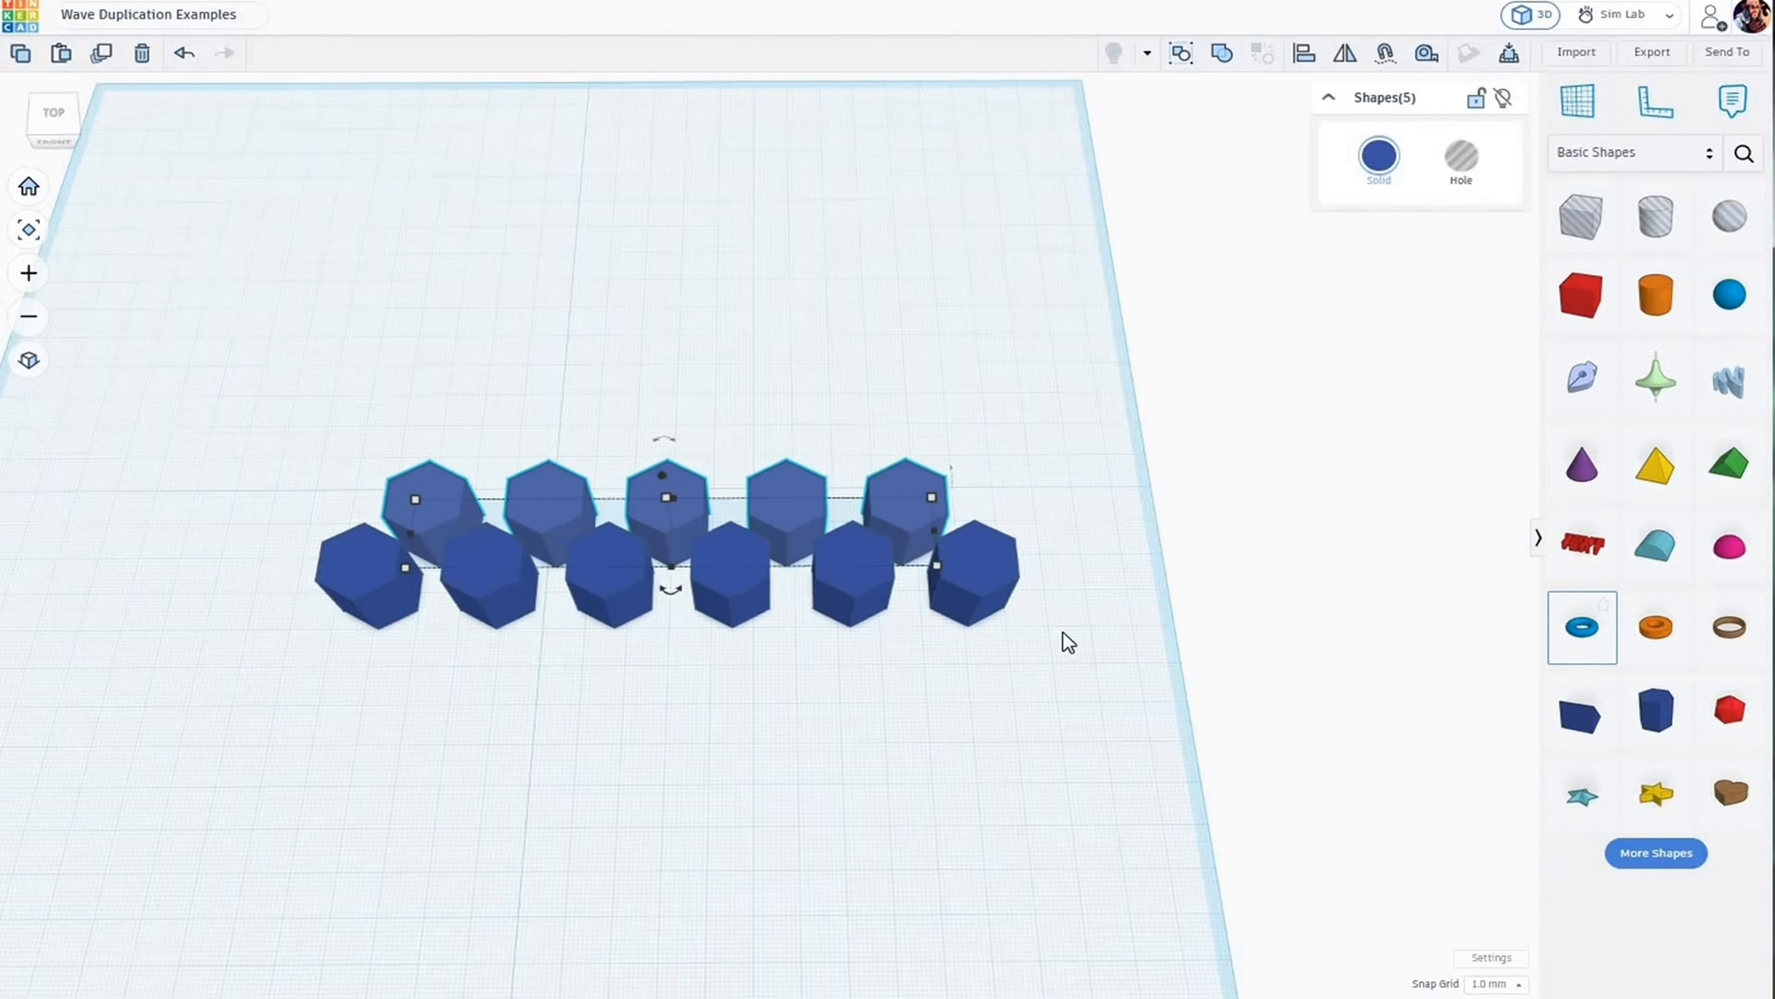
{"action": "key", "text": "Right"}
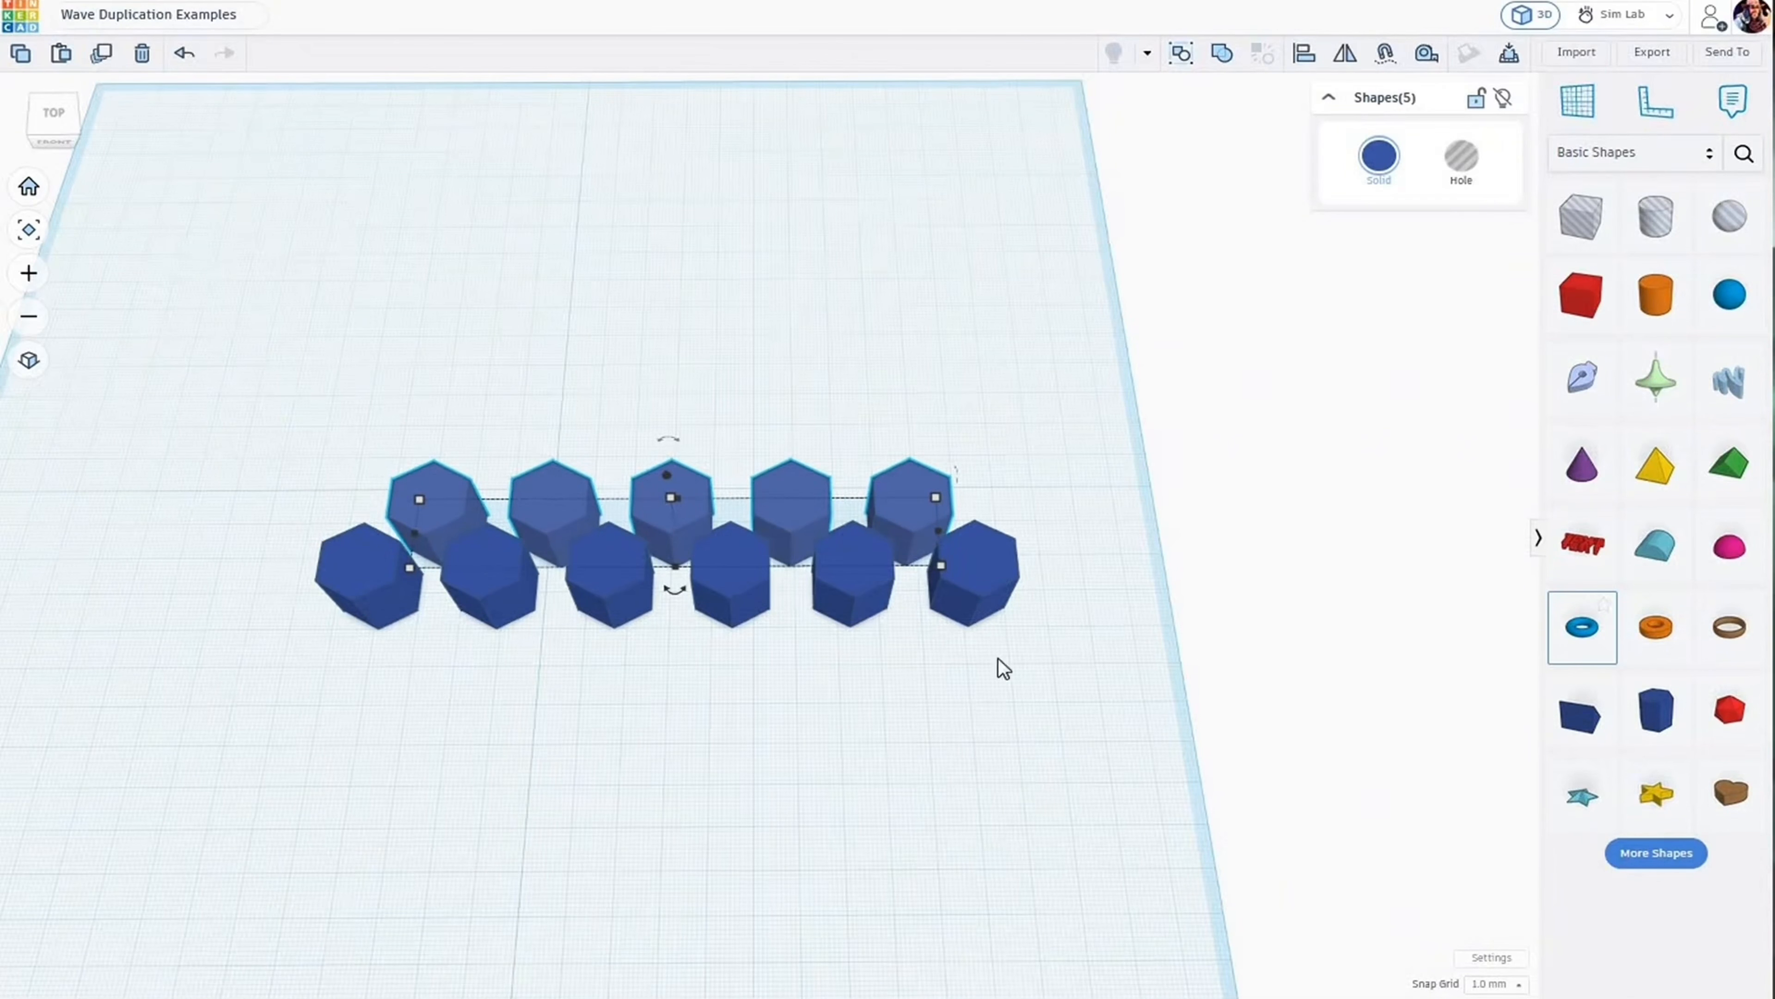
Duplicate all eleven prisms in place and move the copies straight back until the four staggered rows are evenly spaced.
{"action": "key", "text": "ctrl+a"}
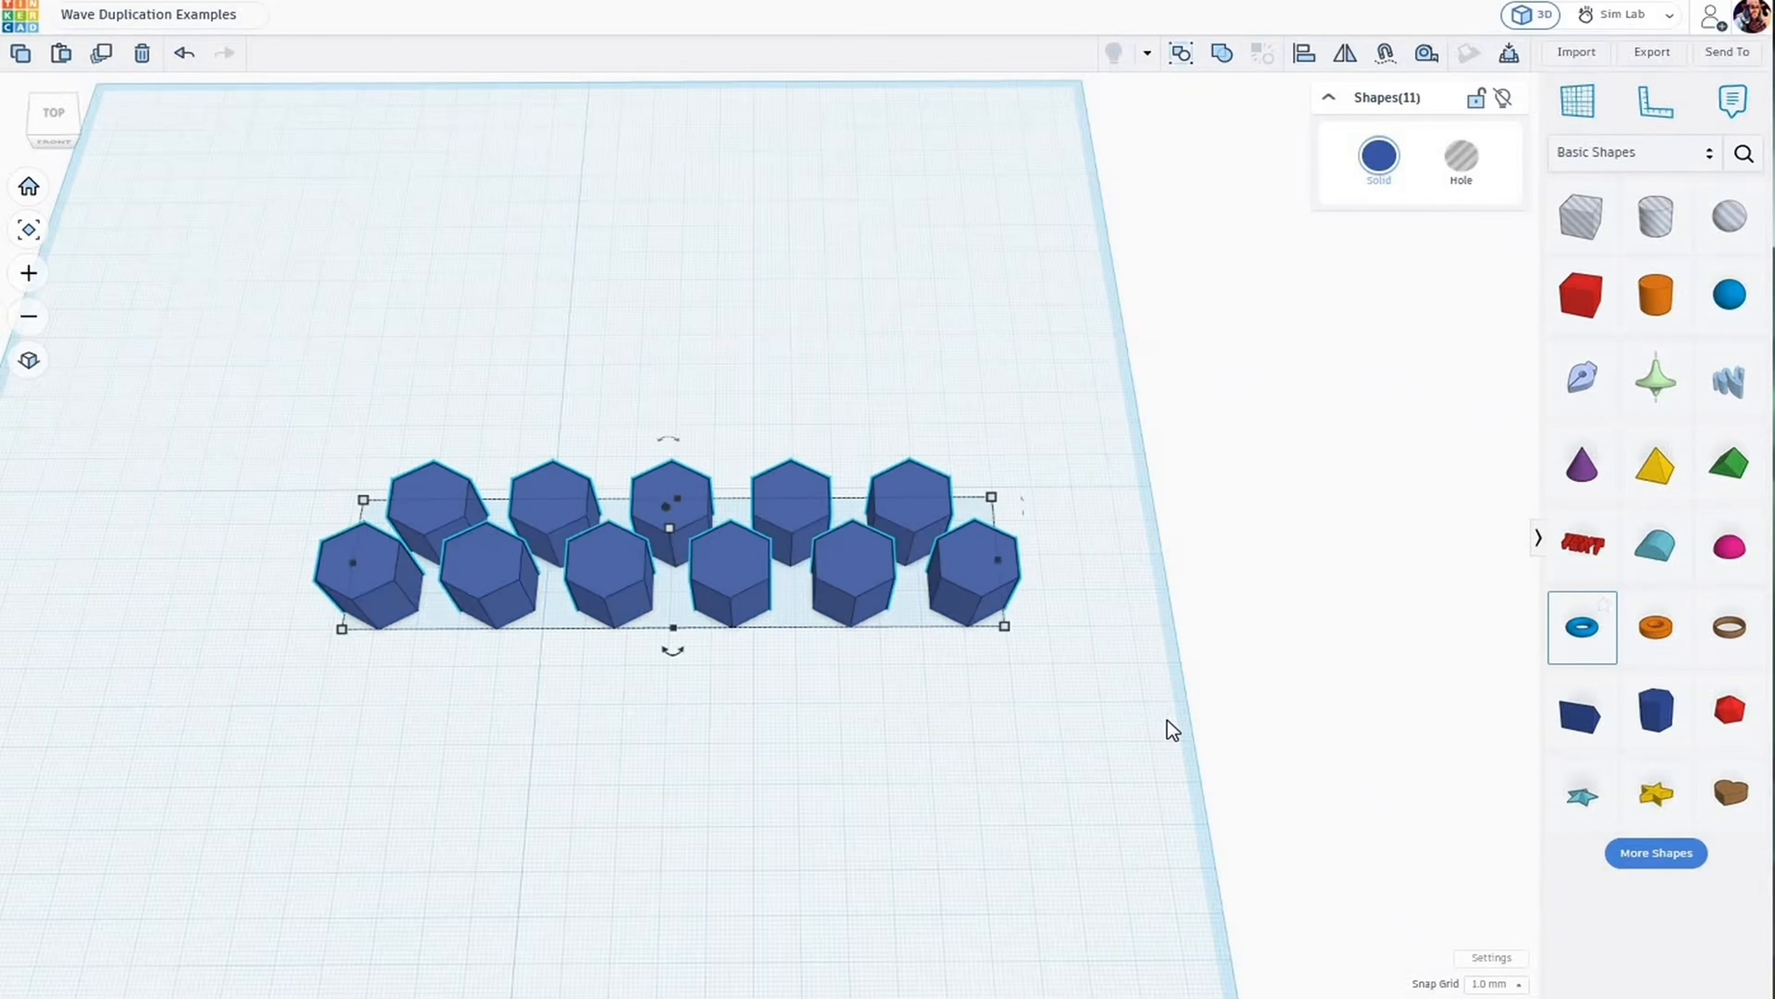
{"action": "key", "text": "ctrl+d"}
{"action": "key", "text": "Up"}
{"action": "key", "text": "Up"}
{"action": "key", "text": "Up"}
{"action": "key", "text": "Up"}
{"action": "key", "text": "Up"}
{"action": "key", "text": "Up"}
{"action": "key", "text": "Up"}
{"action": "key", "text": "Up"}
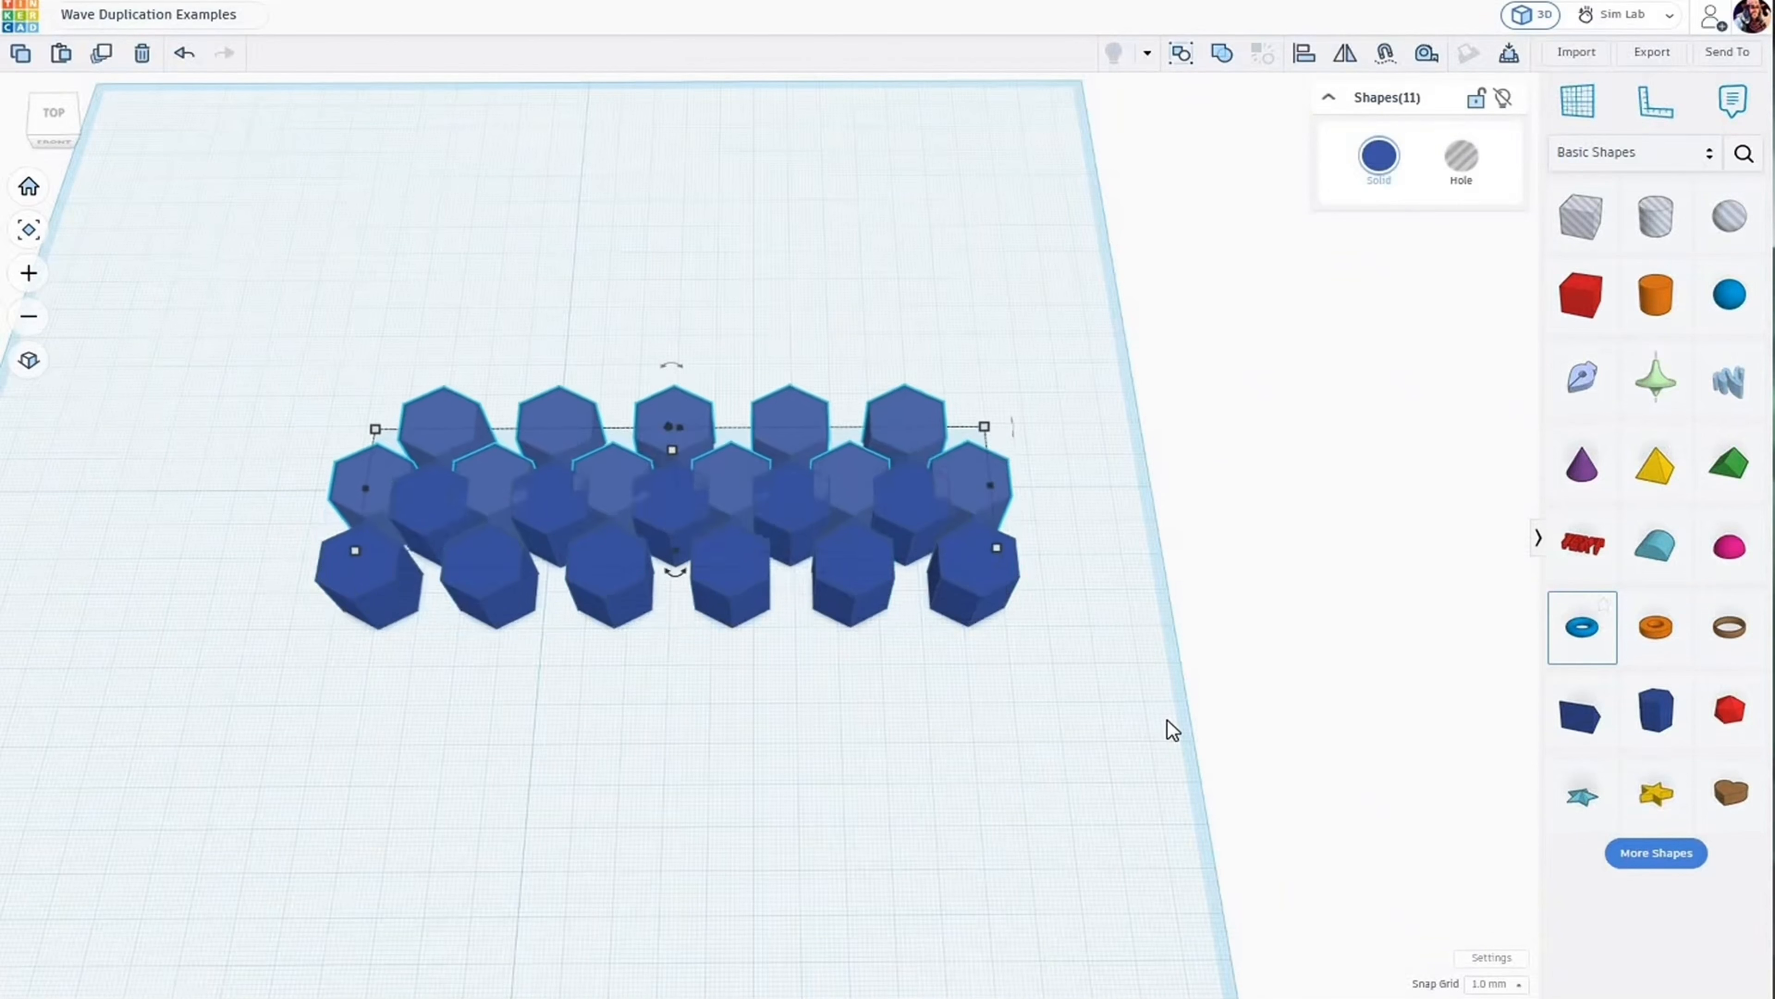
{"action": "key", "text": "Up"}
{"action": "key", "text": "Up"}
{"action": "key", "text": "Up"}
{"action": "key", "text": "Up"}
{"action": "key", "text": "Up"}
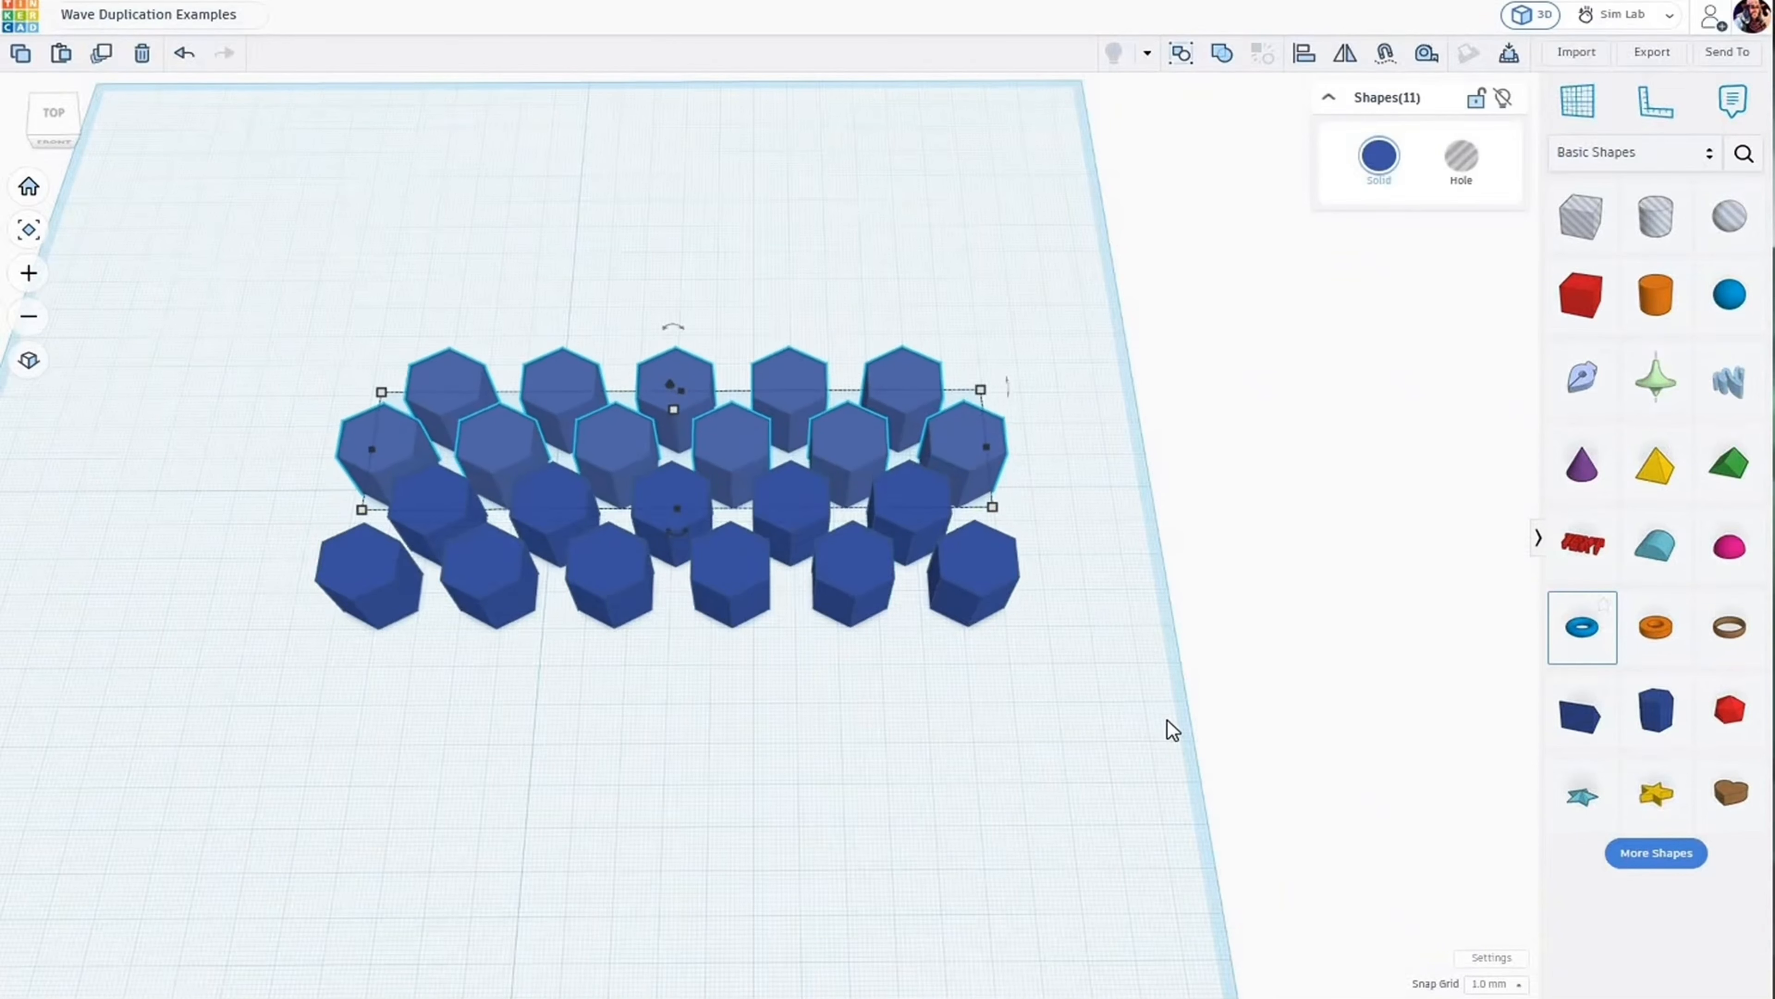
Repeat the two-row duplication five times to extend the honeycomb pattern backwards to fourteen rows.
{"action": "right_click_drag", "start_coordinate": [781, 749], "coordinate": [820, 794]}
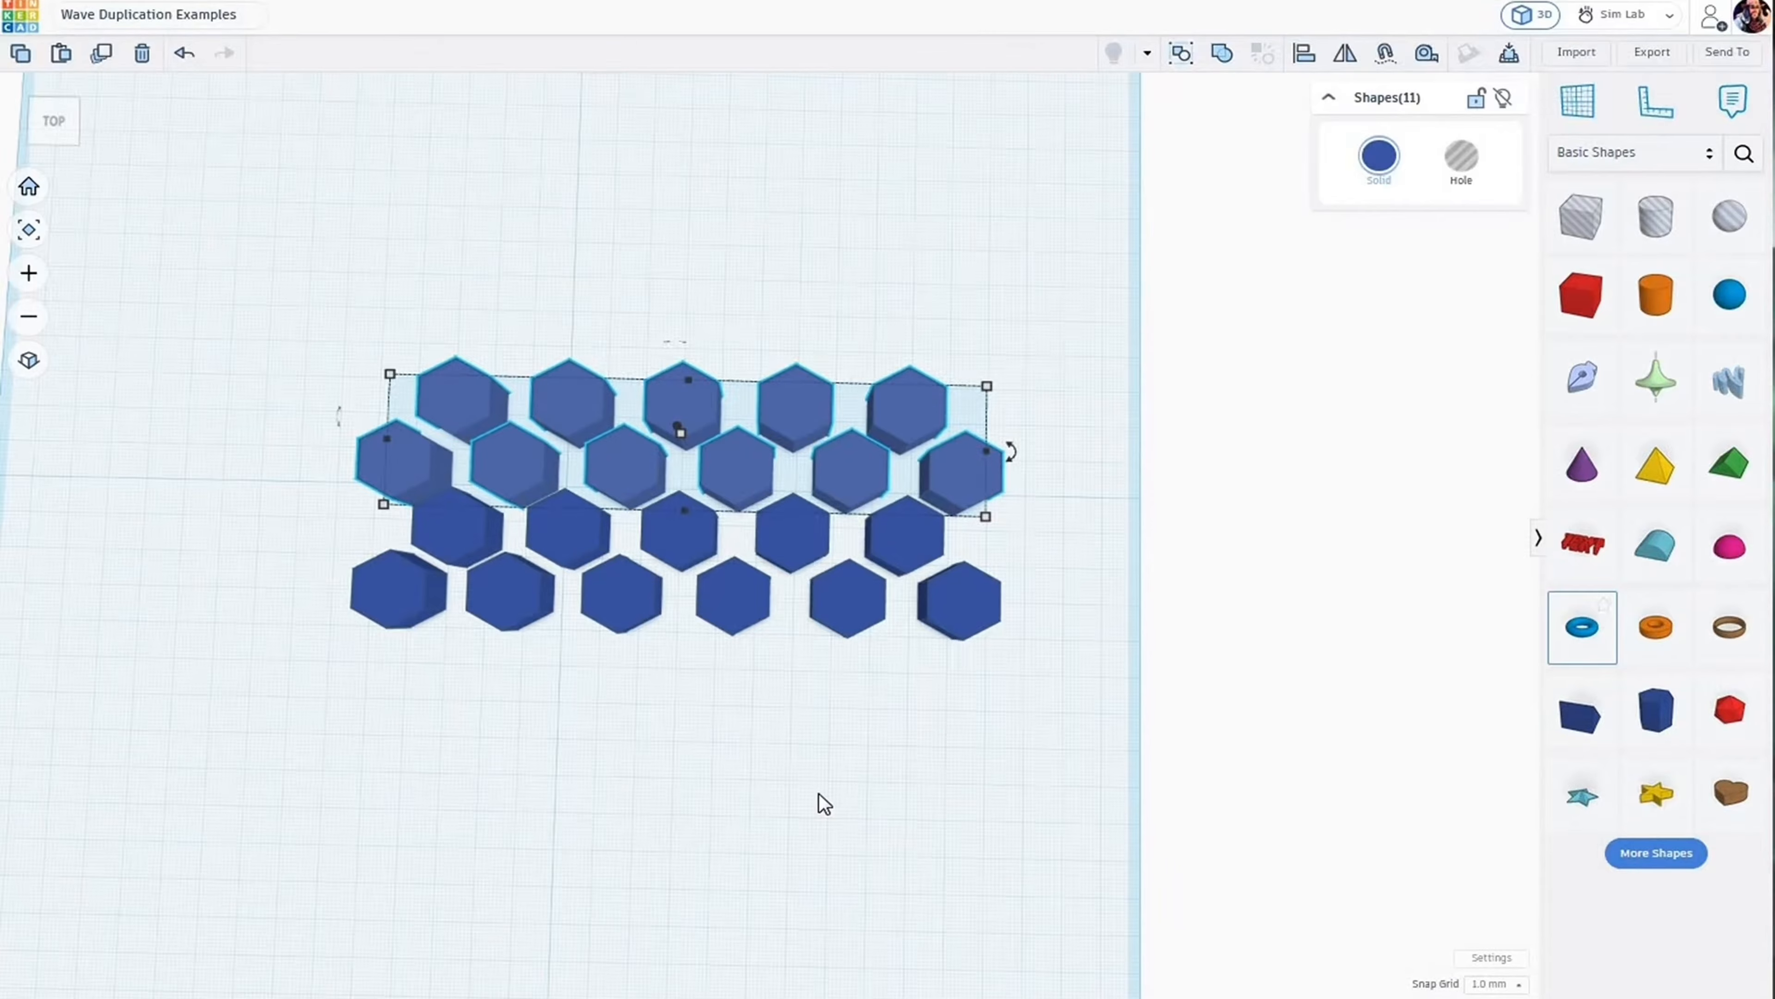
{"action": "key", "text": "ctrl+d"}
{"action": "key", "text": "ctrl+d"}
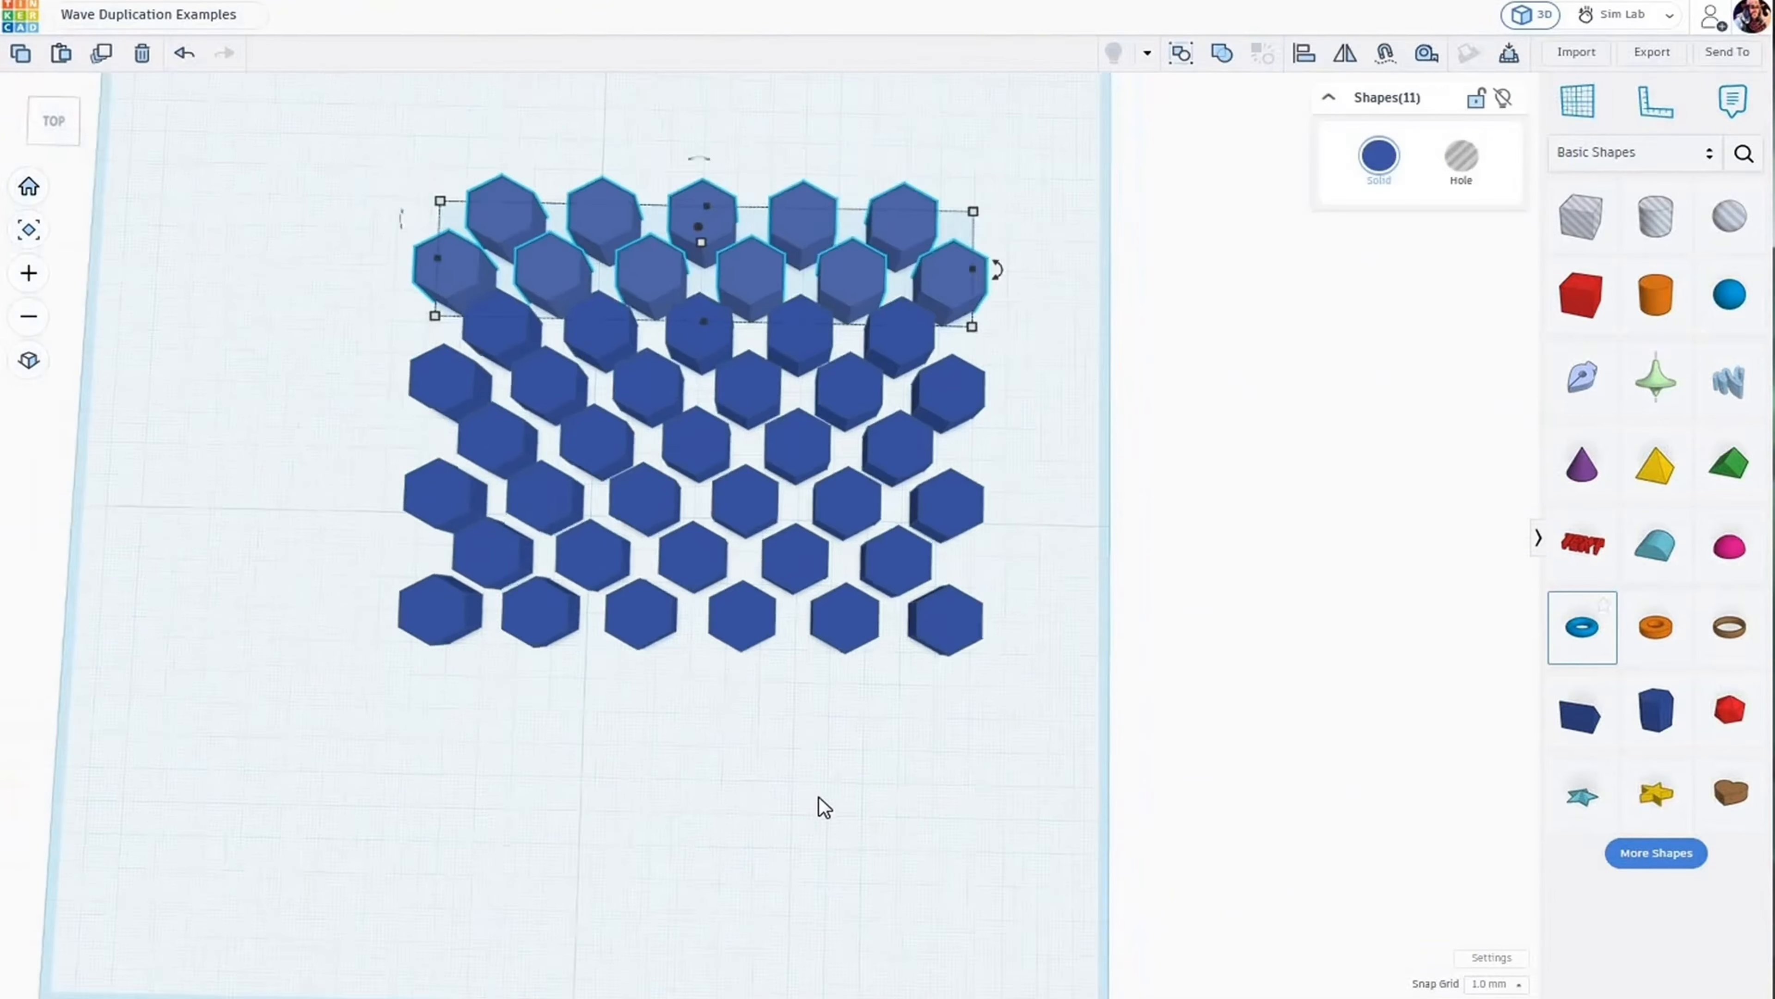
{"action": "scroll", "coordinate": [820, 798], "scroll_direction": "down", "scroll_amount": 3}
{"action": "key", "text": "ctrl+d"}
{"action": "key", "text": "ctrl+d"}
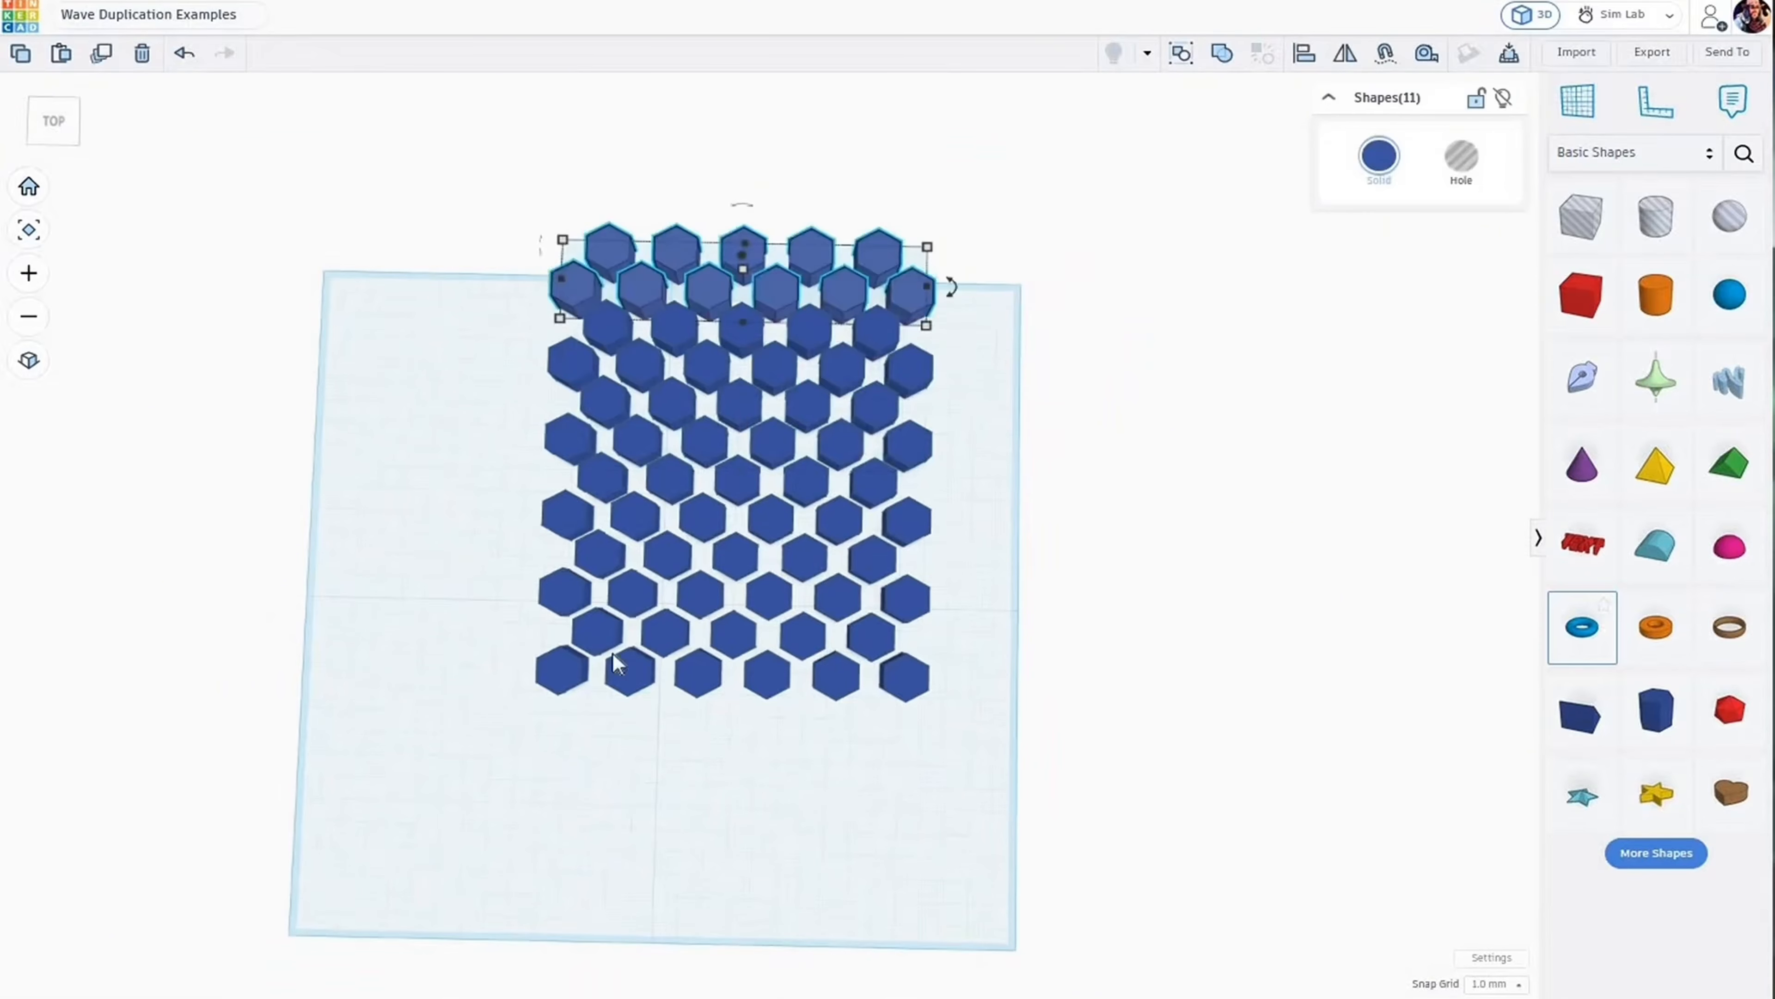
{"action": "key", "text": "ctrl+d"}
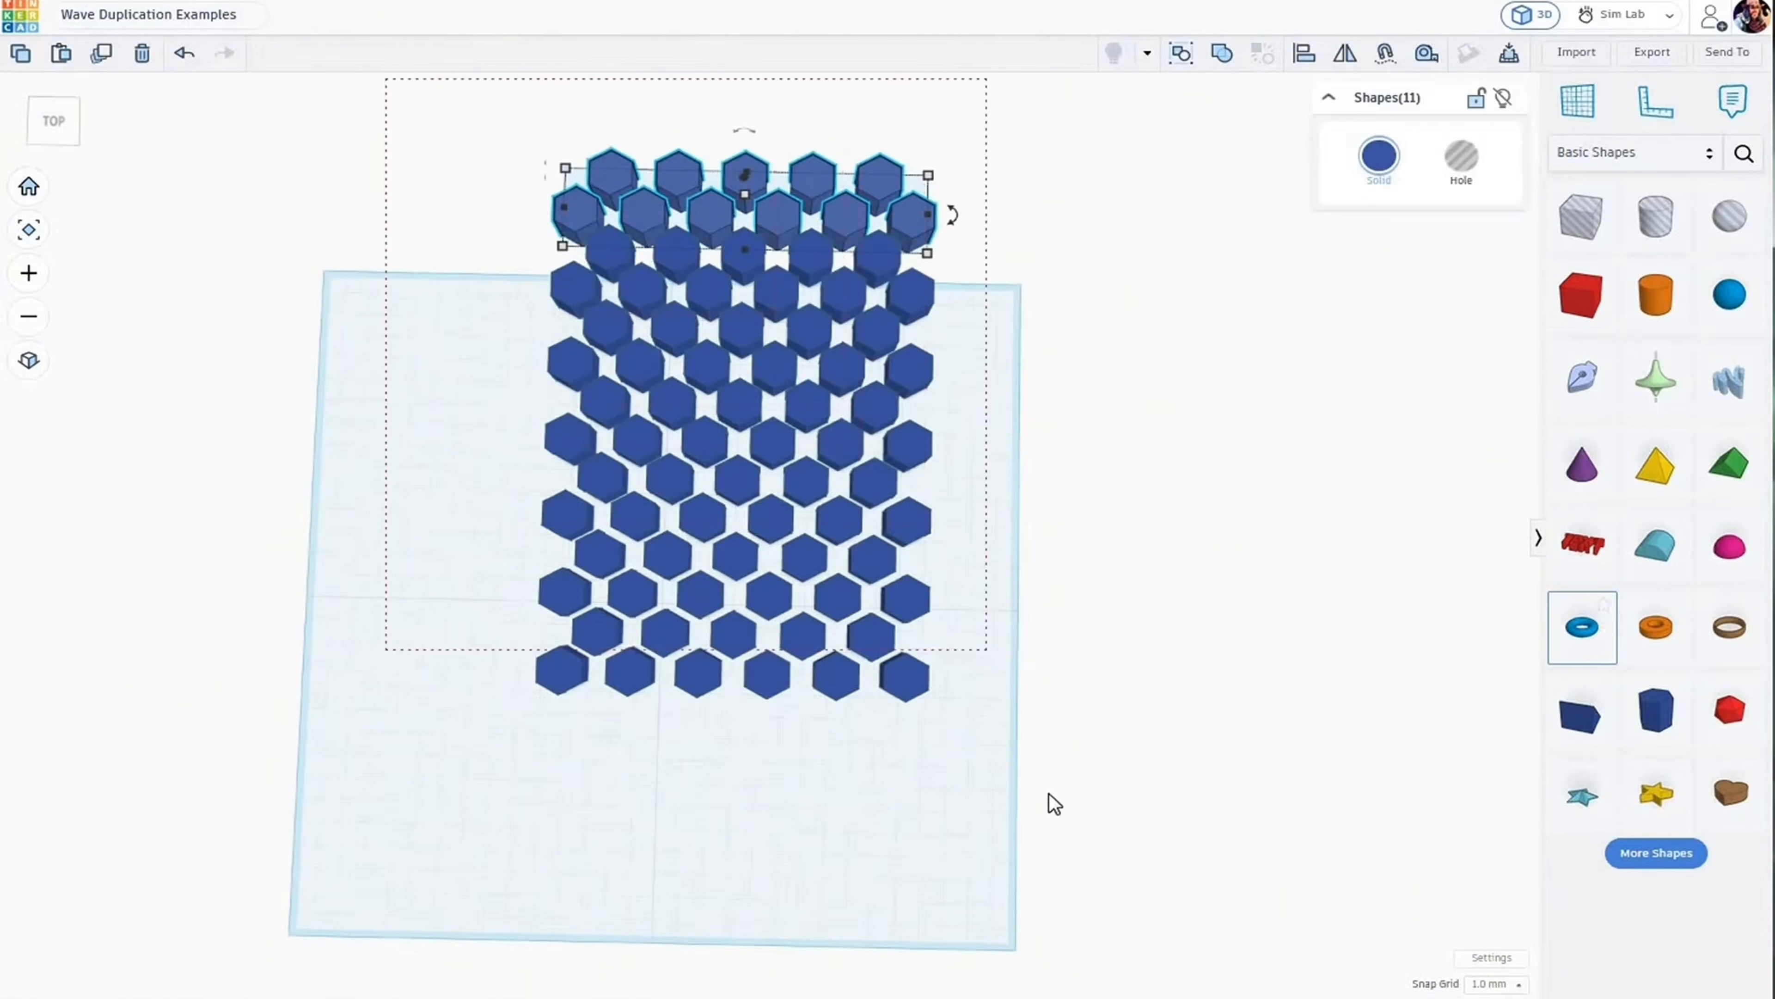
Delete all hexagonal prisms, leaving the workplane empty for another example.
{"action": "left_click_drag", "start_coordinate": [1048, 794], "coordinate": [1046, 787]}
{"action": "key", "text": "Delete"}
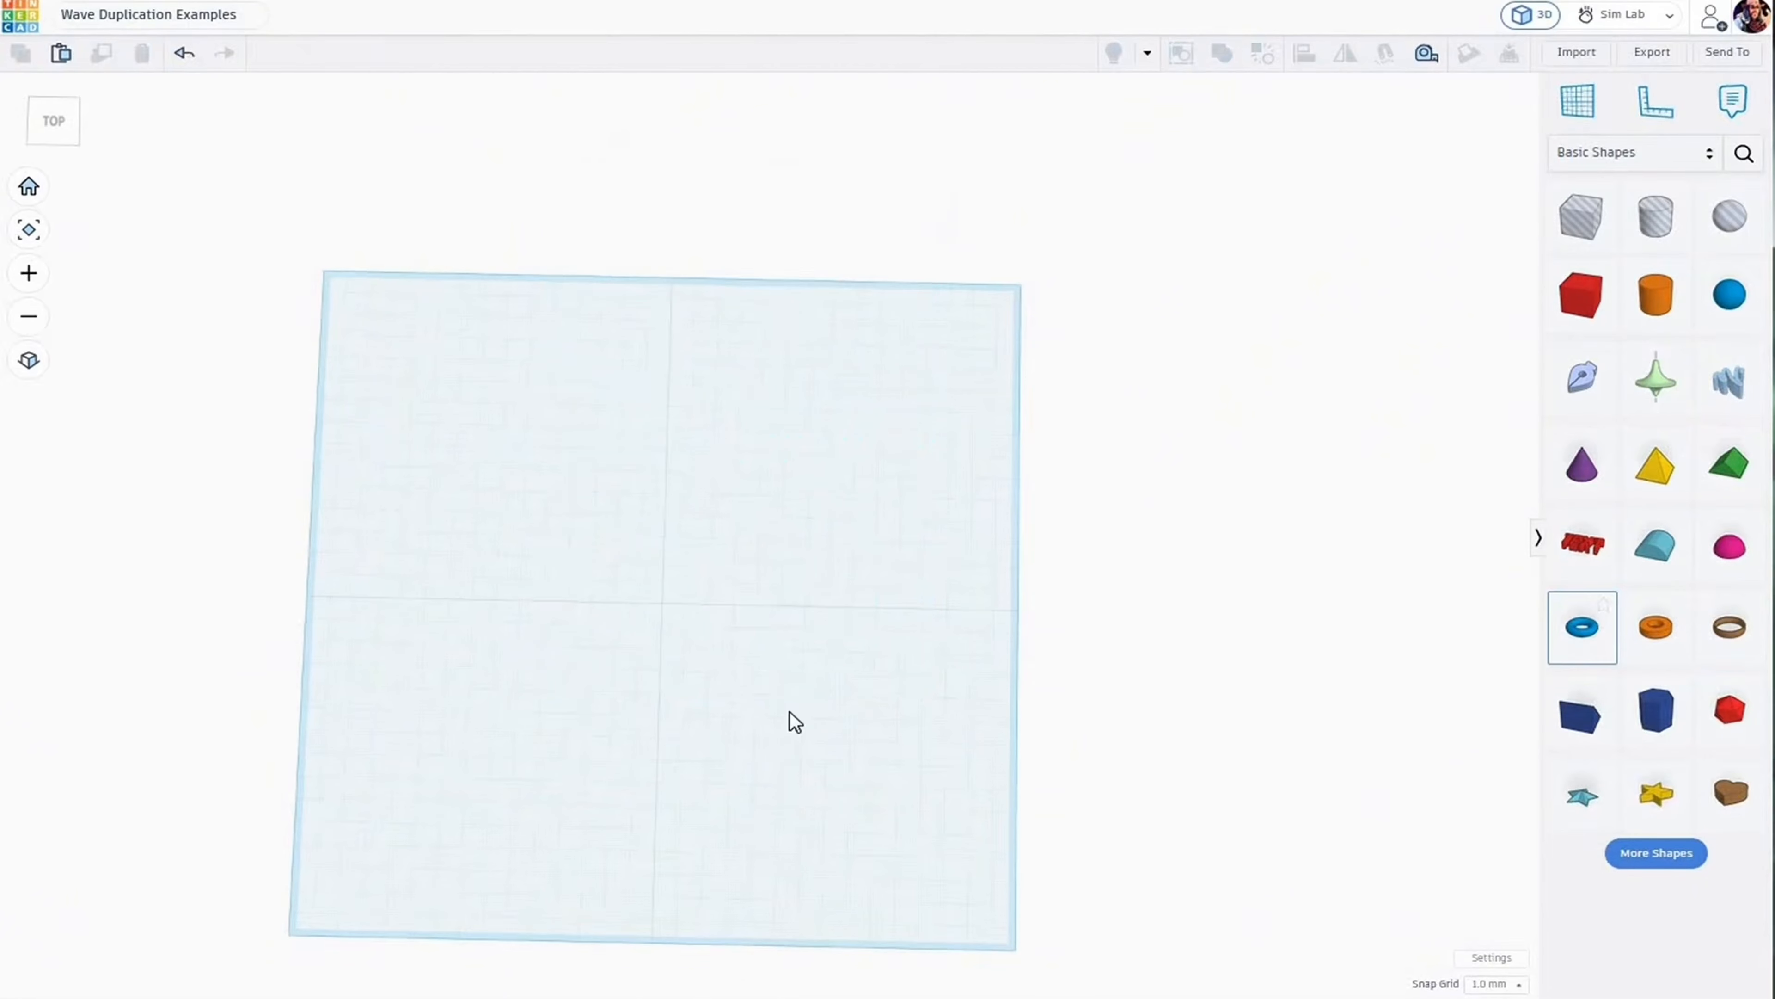
{"action": "right_click_drag", "start_coordinate": [790, 721], "coordinate": [696, 671]}
{"action": "scroll", "coordinate": [692, 662], "scroll_direction": "up", "scroll_amount": 3}
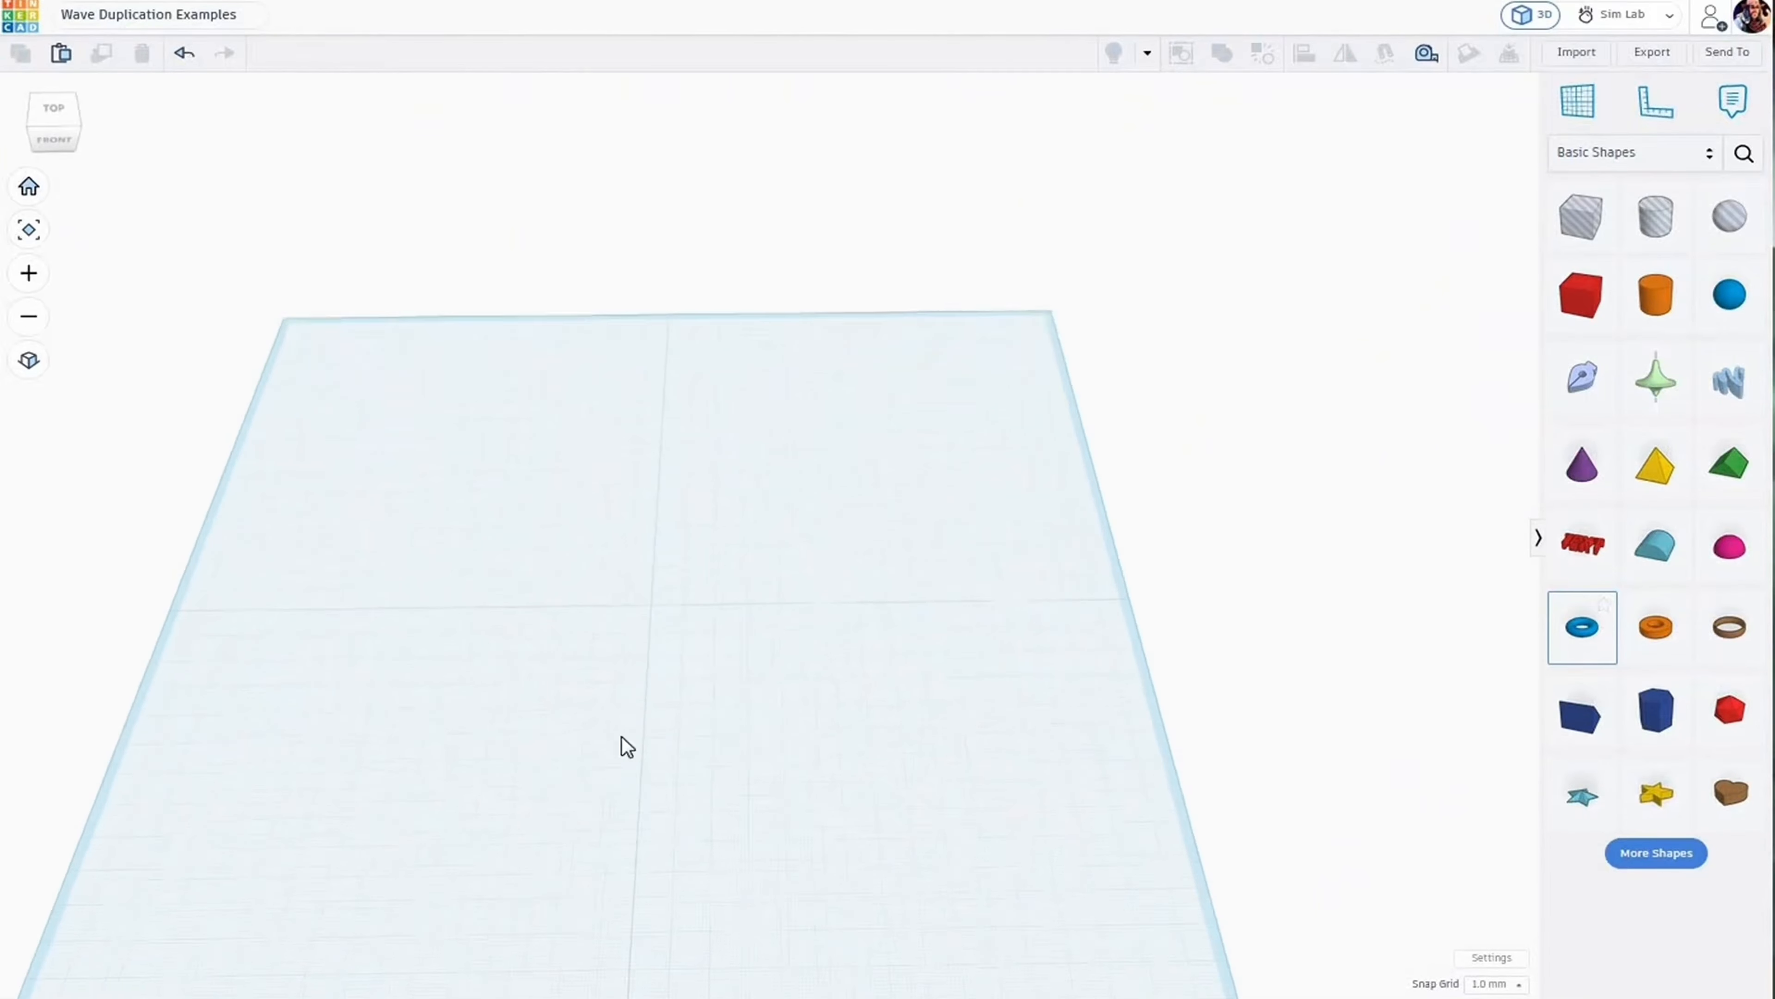
{"action": "middle_click_drag", "start_coordinate": [765, 684], "coordinate": [841, 686]}
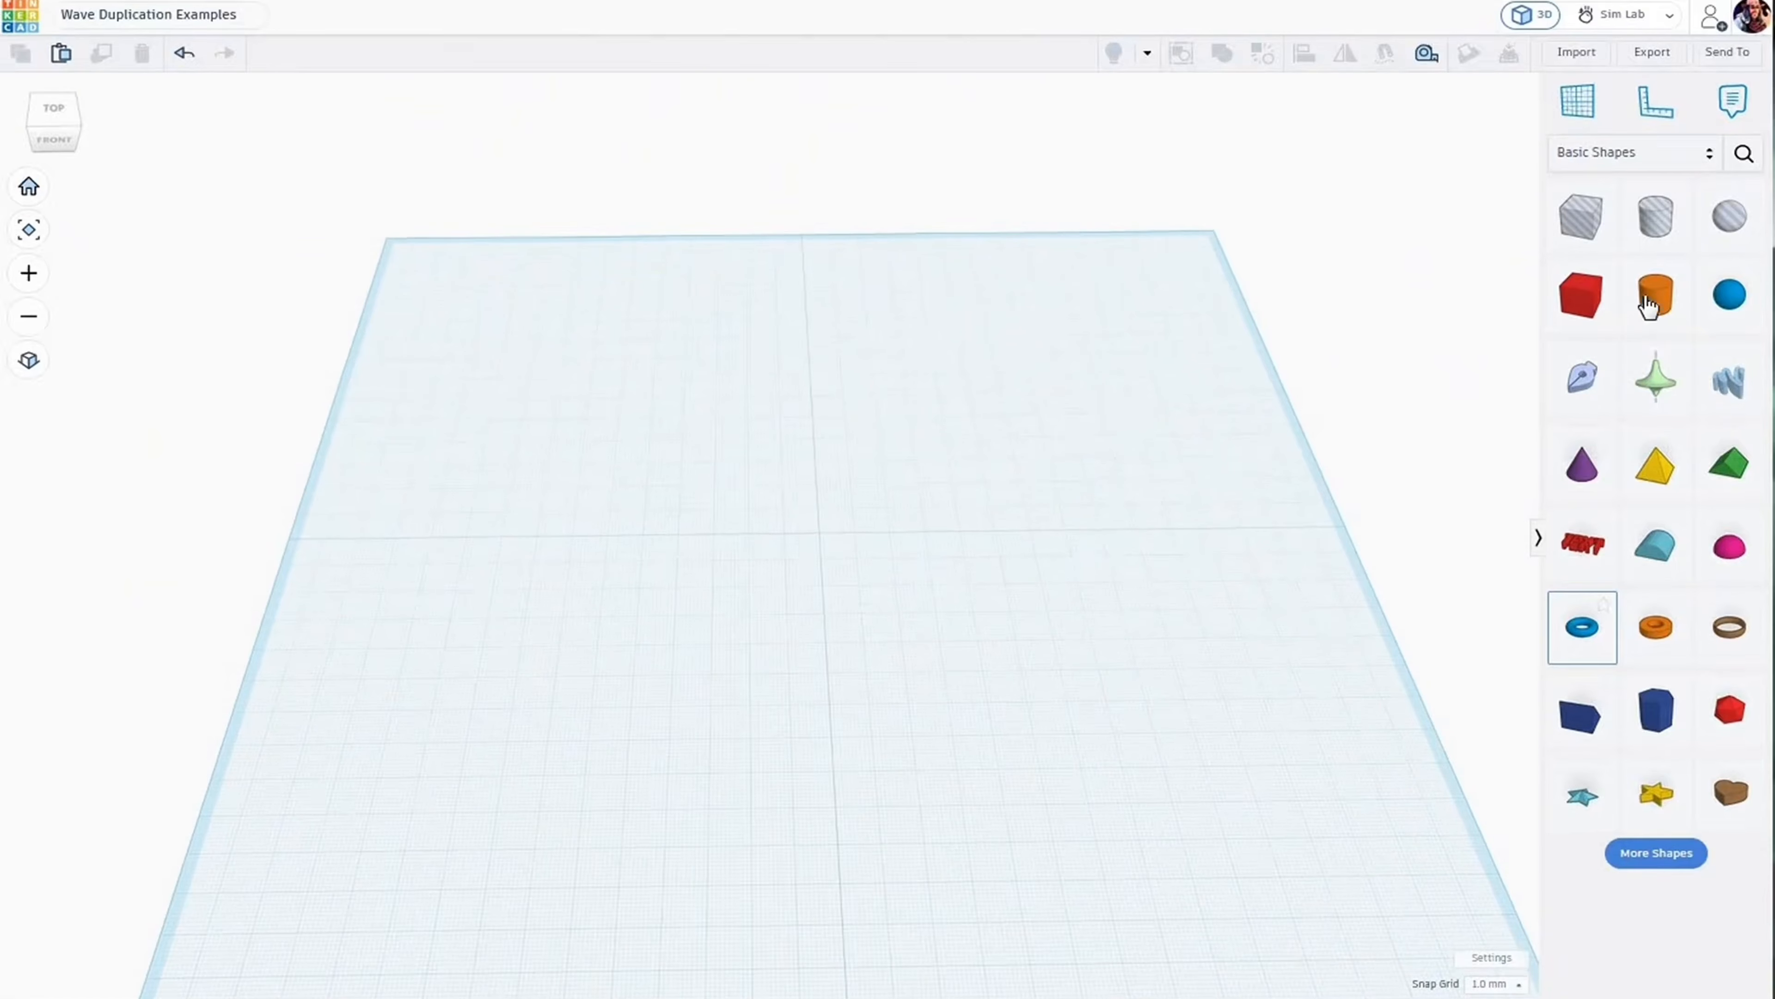
Place a solid cylinder just left of the workplane's centre and raise its height to about 79 mm.
{"action": "left_click", "coordinate": [1659, 288]}
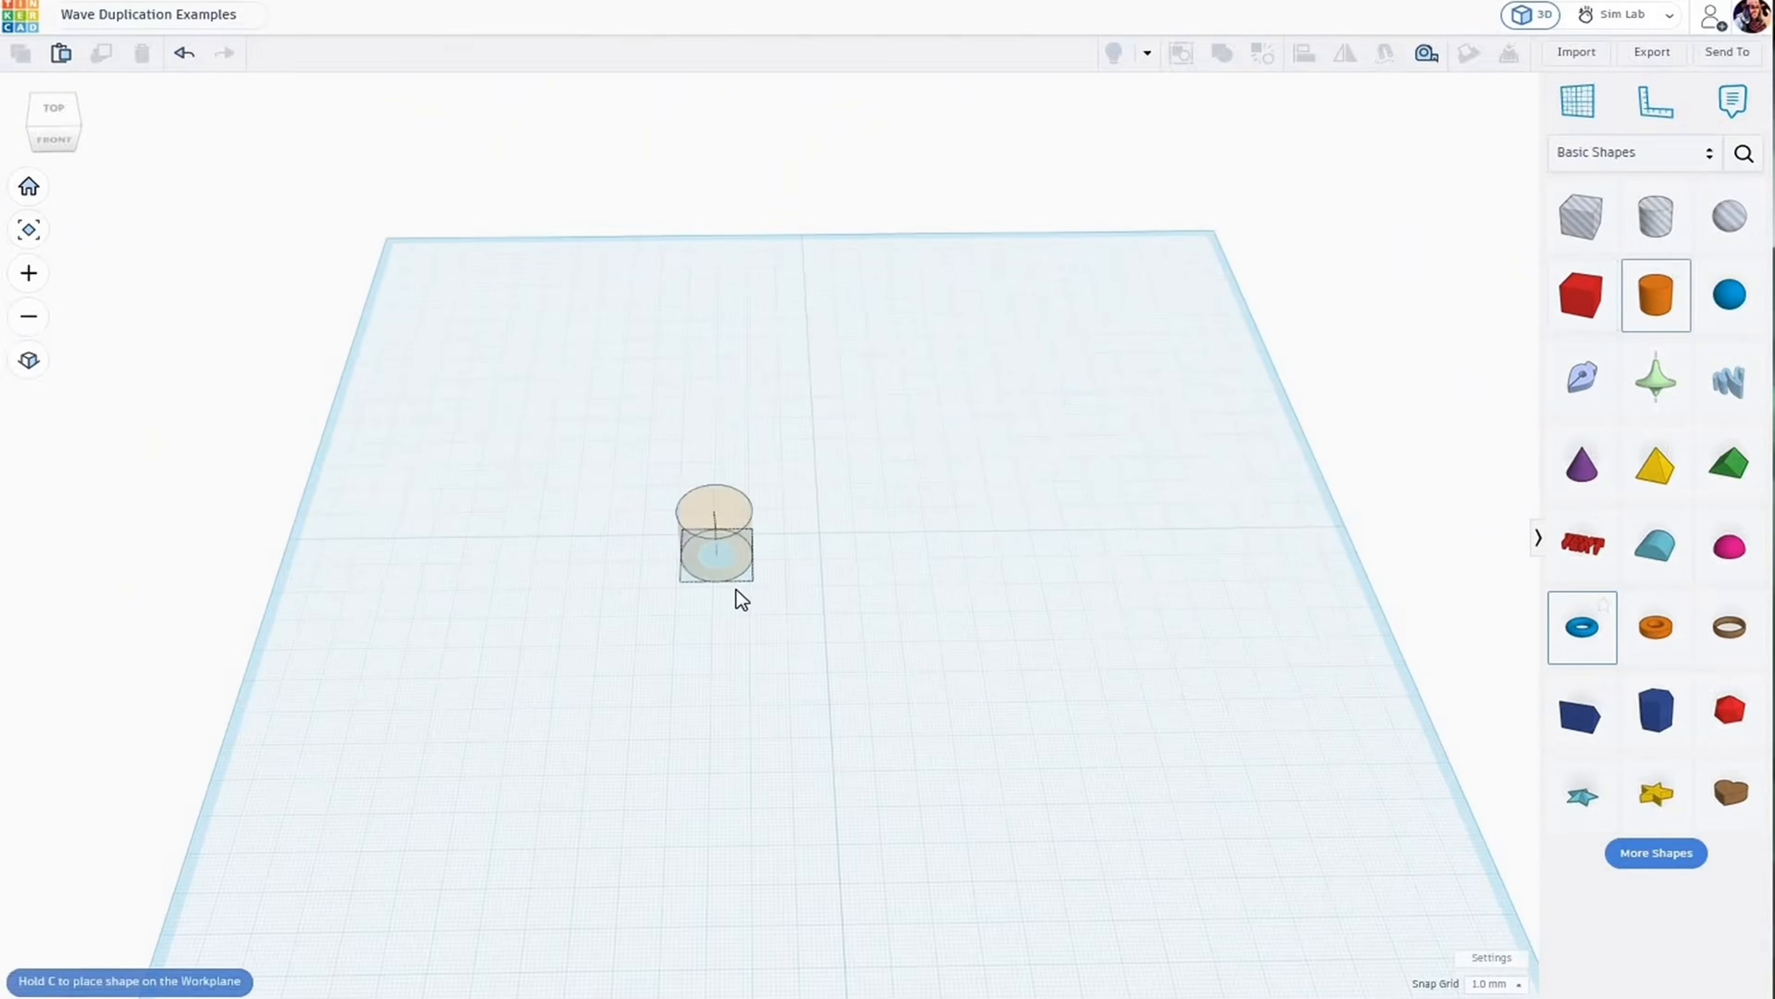
{"action": "left_click", "coordinate": [736, 547]}
{"action": "left_click_drag", "start_coordinate": [735, 544], "coordinate": [721, 379]}
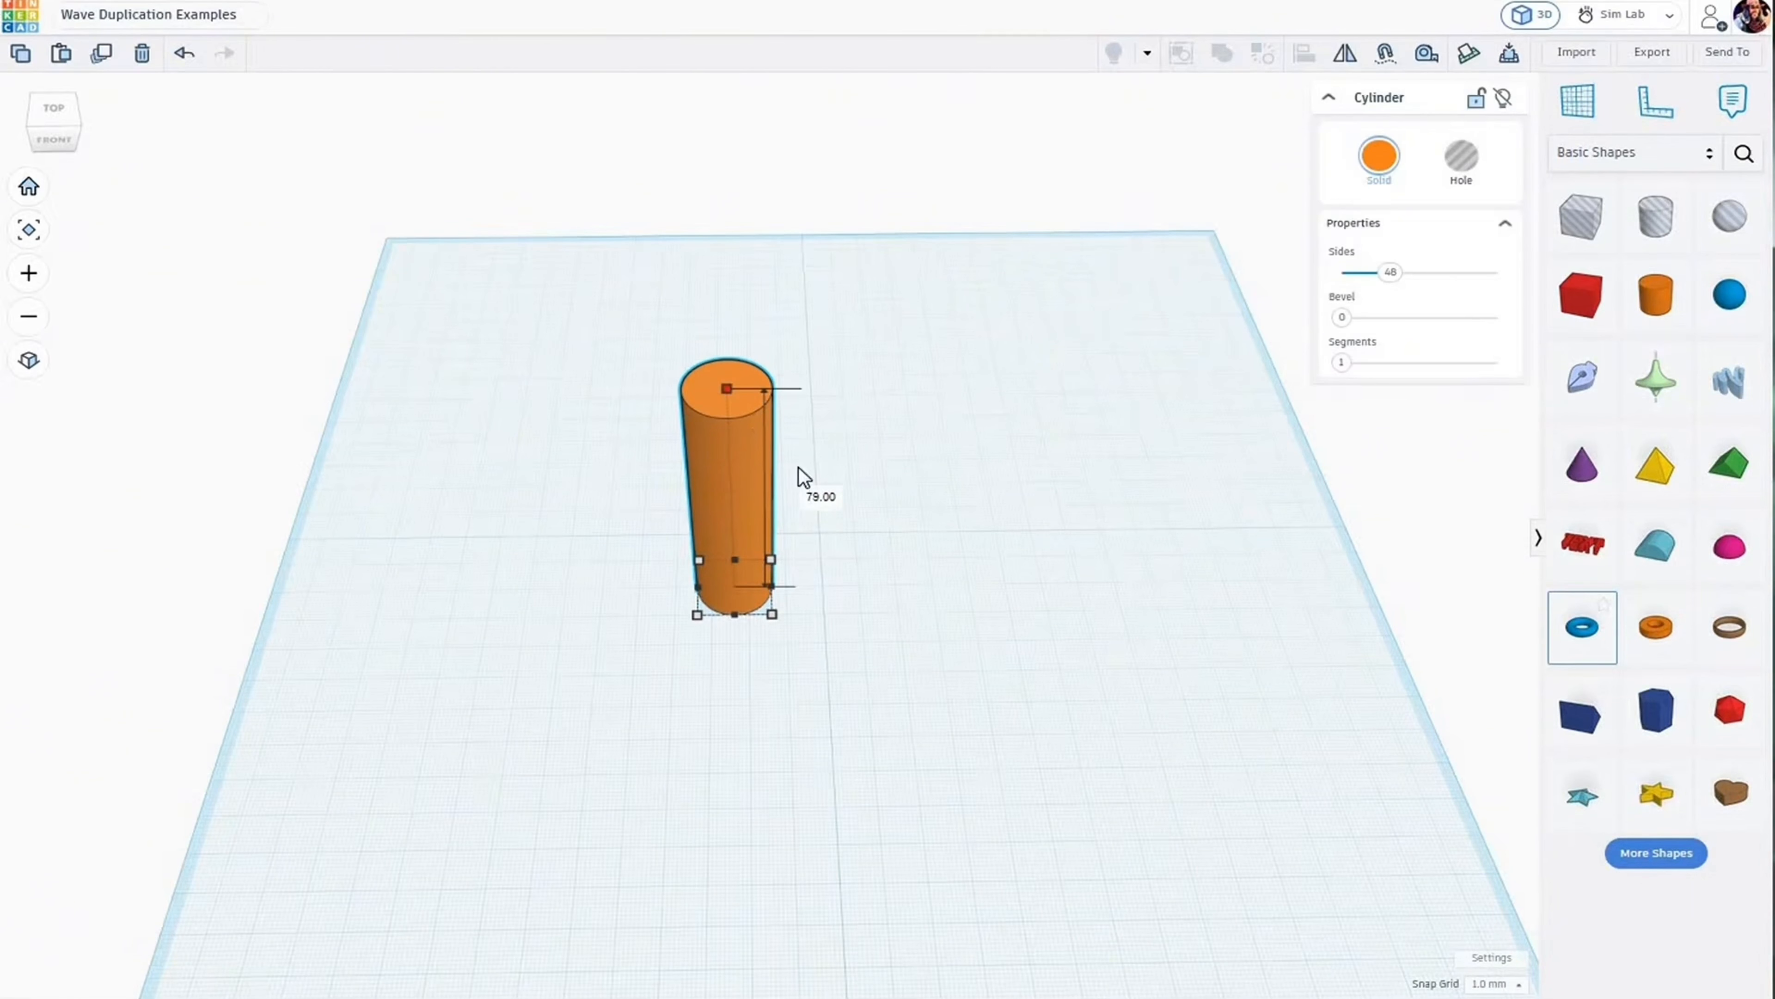
Duplicate the tall cylinder in place and move the copy straight to the right, leaving a wide gap between the two.
{"action": "right_click_drag", "start_coordinate": [805, 561], "coordinate": [905, 542]}
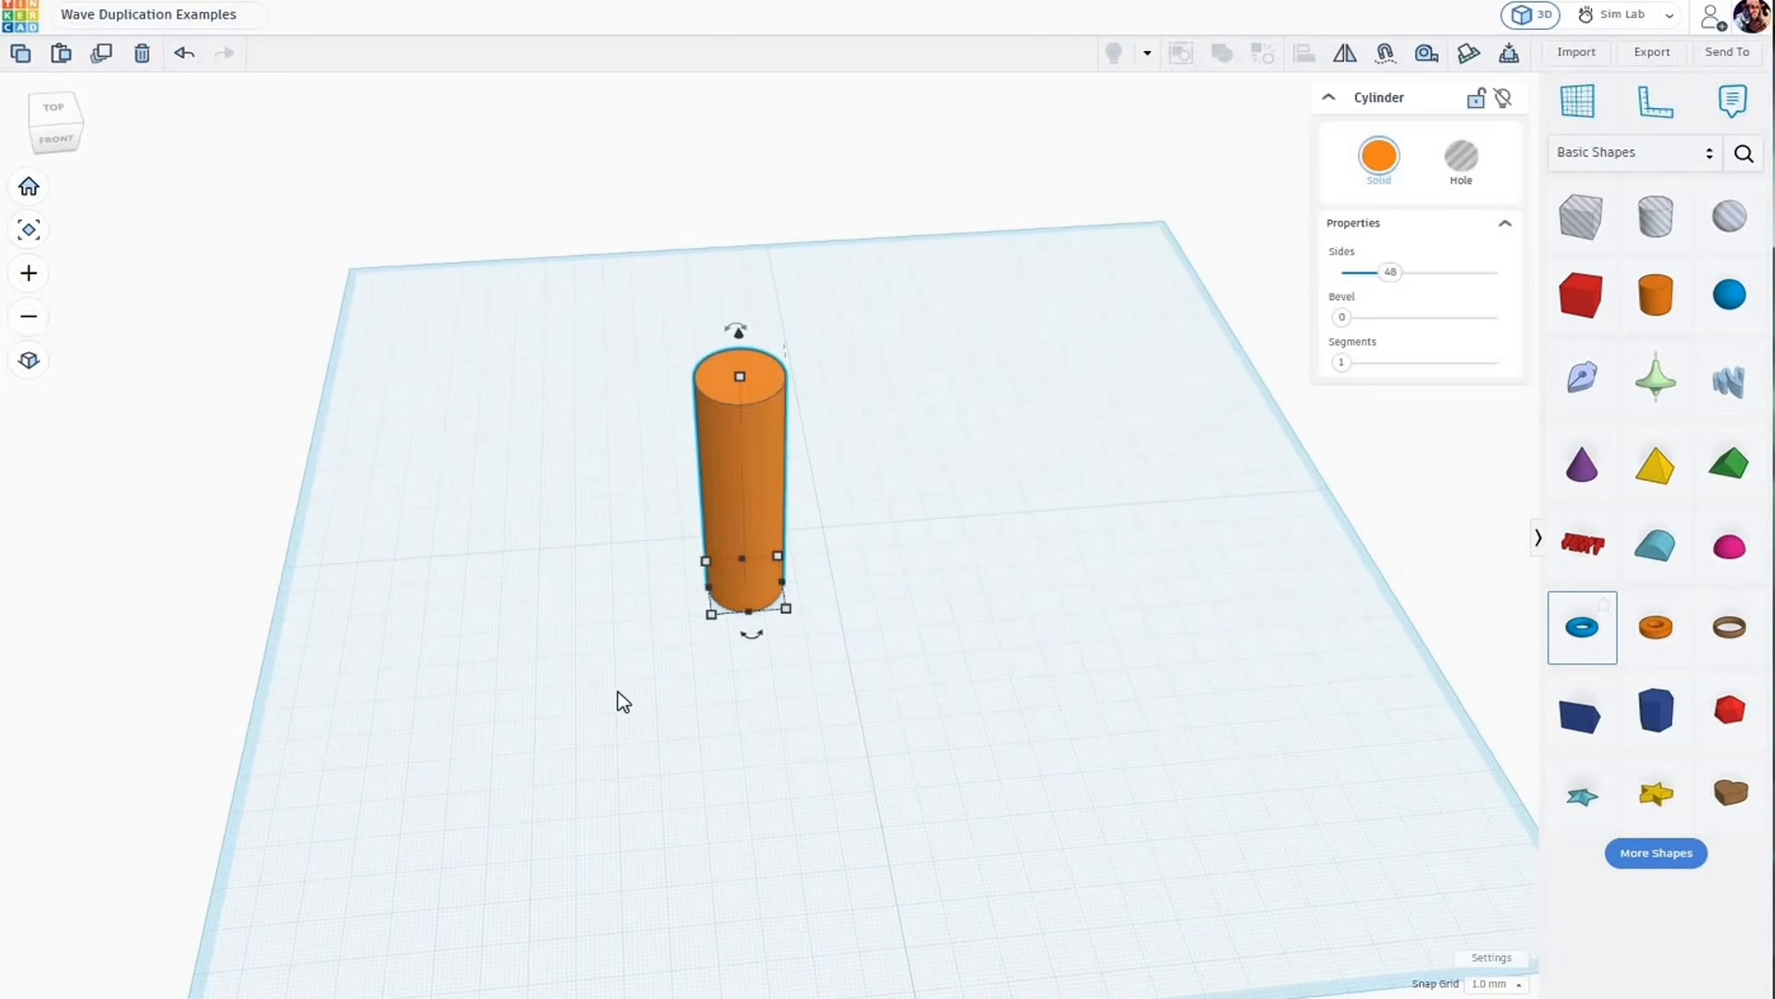
{"action": "right_click_drag", "start_coordinate": [615, 703], "coordinate": [406, 662]}
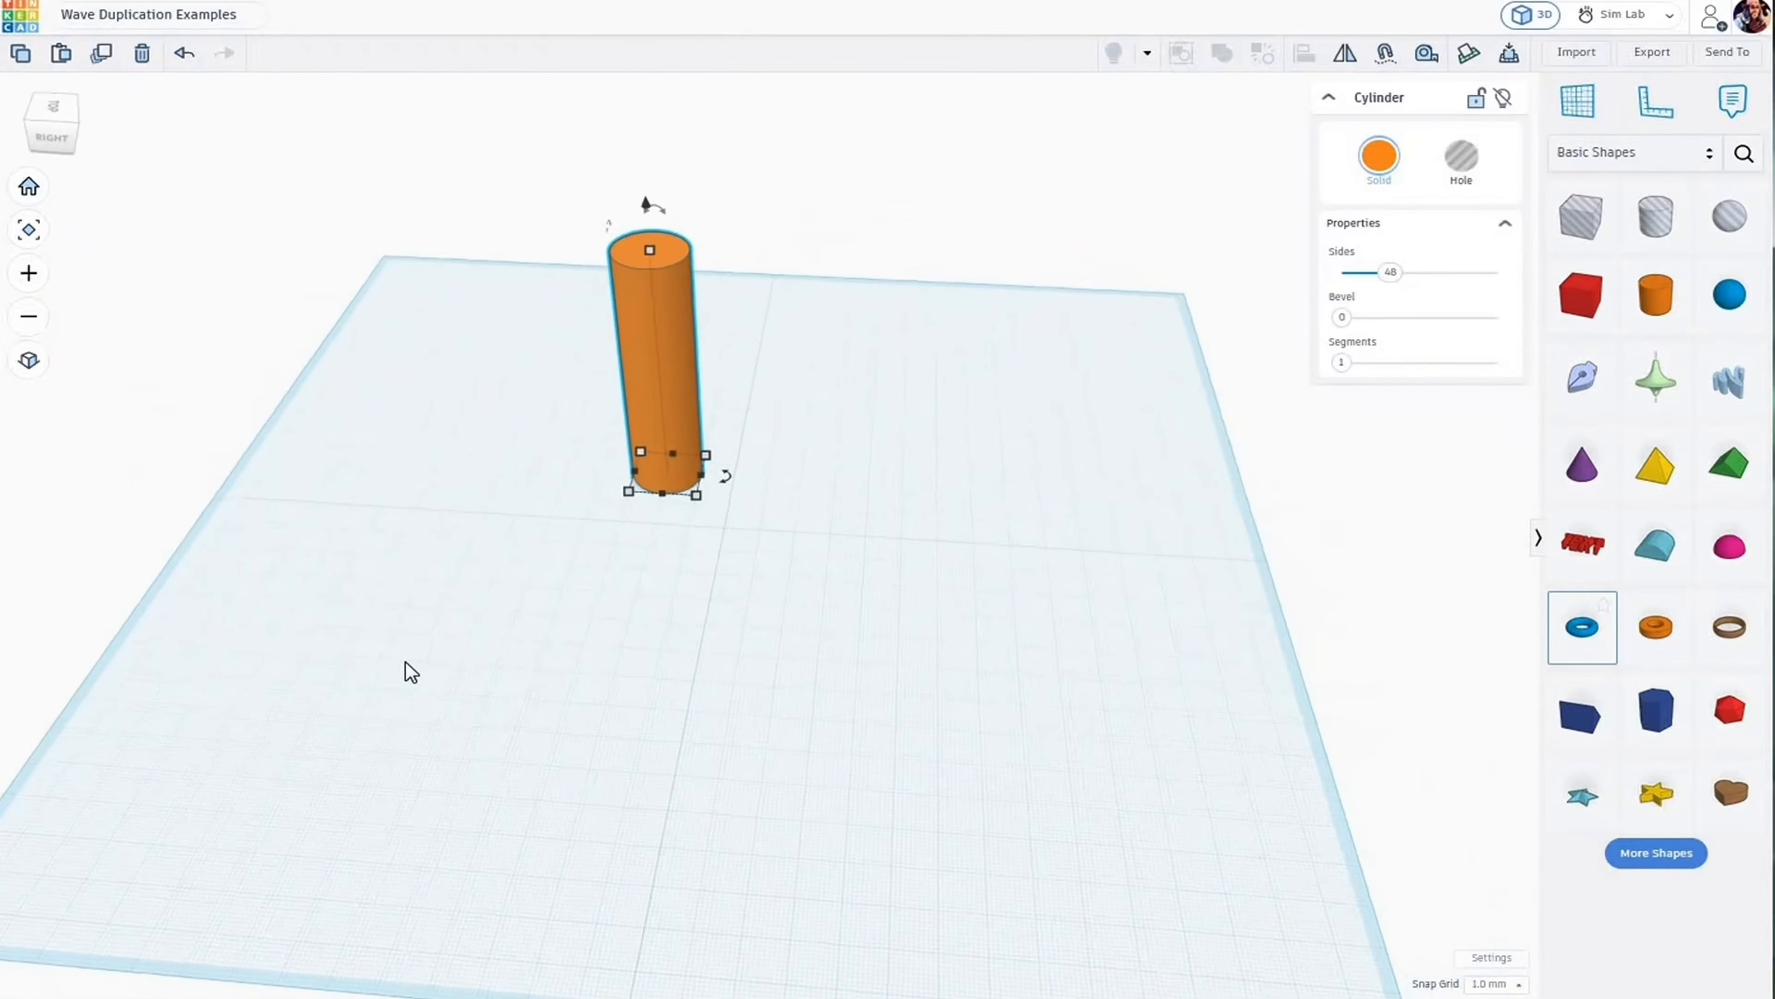
{"action": "key", "text": "Right"}
{"action": "key", "text": "Right"}
{"action": "key", "text": "Right"}
{"action": "key", "text": "Right"}
{"action": "key", "text": "Right"}
{"action": "key", "text": "Right"}
{"action": "key", "text": "Right"}
{"action": "key", "text": "Right"}
{"action": "key", "text": "Right"}
{"action": "key", "text": "Right"}
{"action": "key", "text": "Right"}
{"action": "key", "text": "Right"}
{"action": "key", "text": "Right"}
{"action": "key", "text": "Right"}
{"action": "key", "text": "Right"}
{"action": "key", "text": "Right"}
{"action": "key", "text": "Right"}
{"action": "key", "text": "Right"}
{"action": "key", "text": "Right"}
{"action": "key", "text": "Right"}
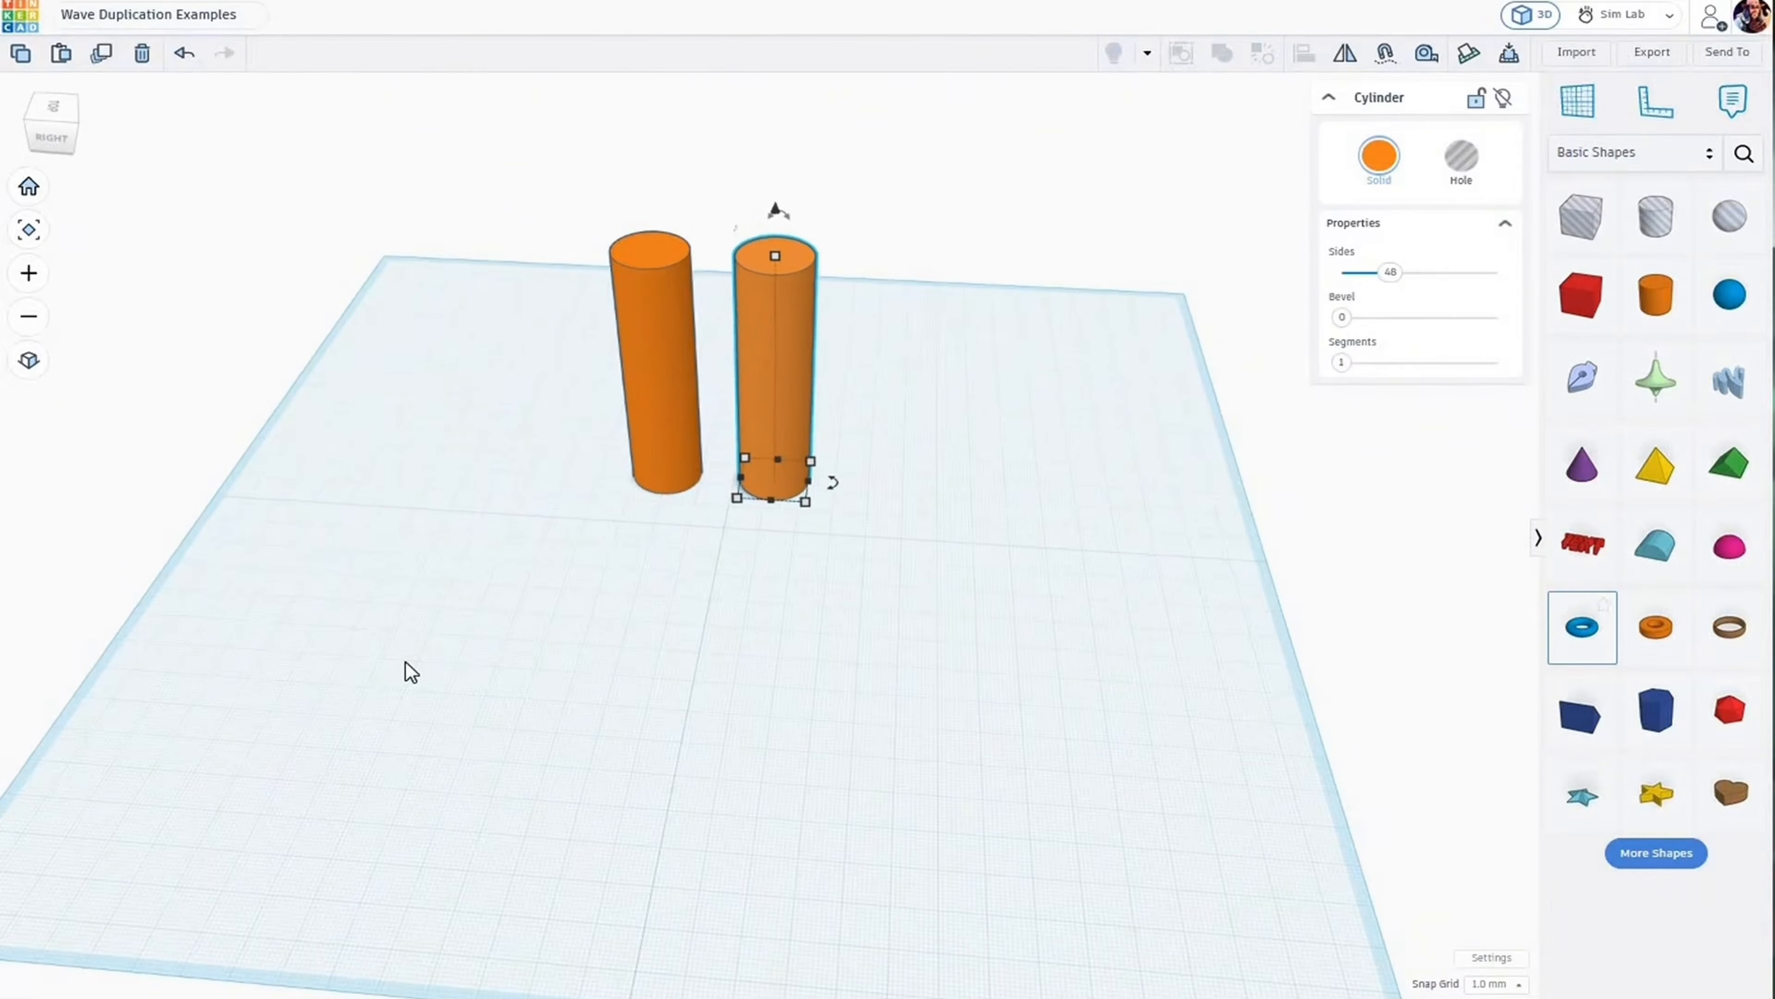
{"action": "key", "text": "Right"}
{"action": "key", "text": "Right"}
{"action": "key", "text": "Right"}
{"action": "key", "text": "Right"}
{"action": "key", "text": "Right"}
{"action": "key", "text": "Right"}
{"action": "key", "text": "Right"}
{"action": "key", "text": "Right"}
{"action": "key", "text": "Right"}
{"action": "key", "text": "Right"}
{"action": "key", "text": "Right"}
{"action": "key", "text": "Right"}
{"action": "key", "text": "Right"}
{"action": "key", "text": "Right"}
{"action": "key", "text": "Right"}
{"action": "key", "text": "Right"}
{"action": "key", "text": "Right"}
{"action": "key", "text": "Right"}
{"action": "key", "text": "Right"}
{"action": "key", "text": "Right"}
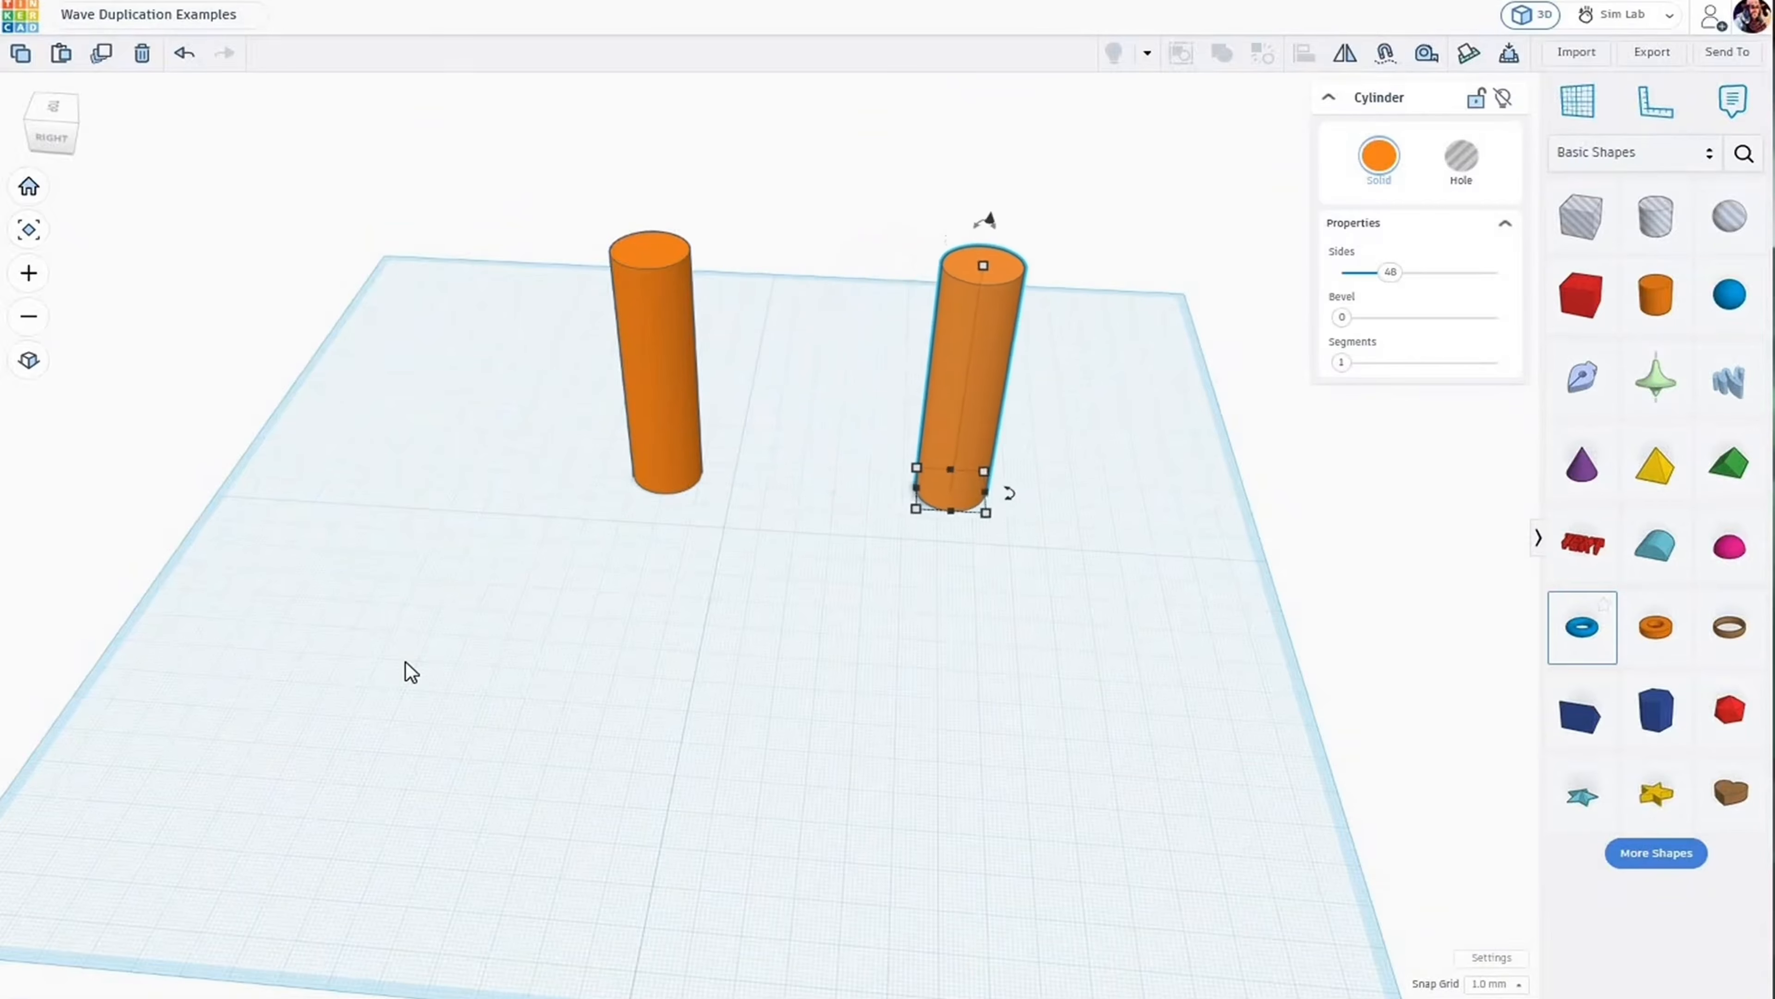
Duplicate both tall cylinders in place and rotate the copied pair 30° on the workplane around their common centre.
{"action": "left_click", "coordinate": [690, 658]}
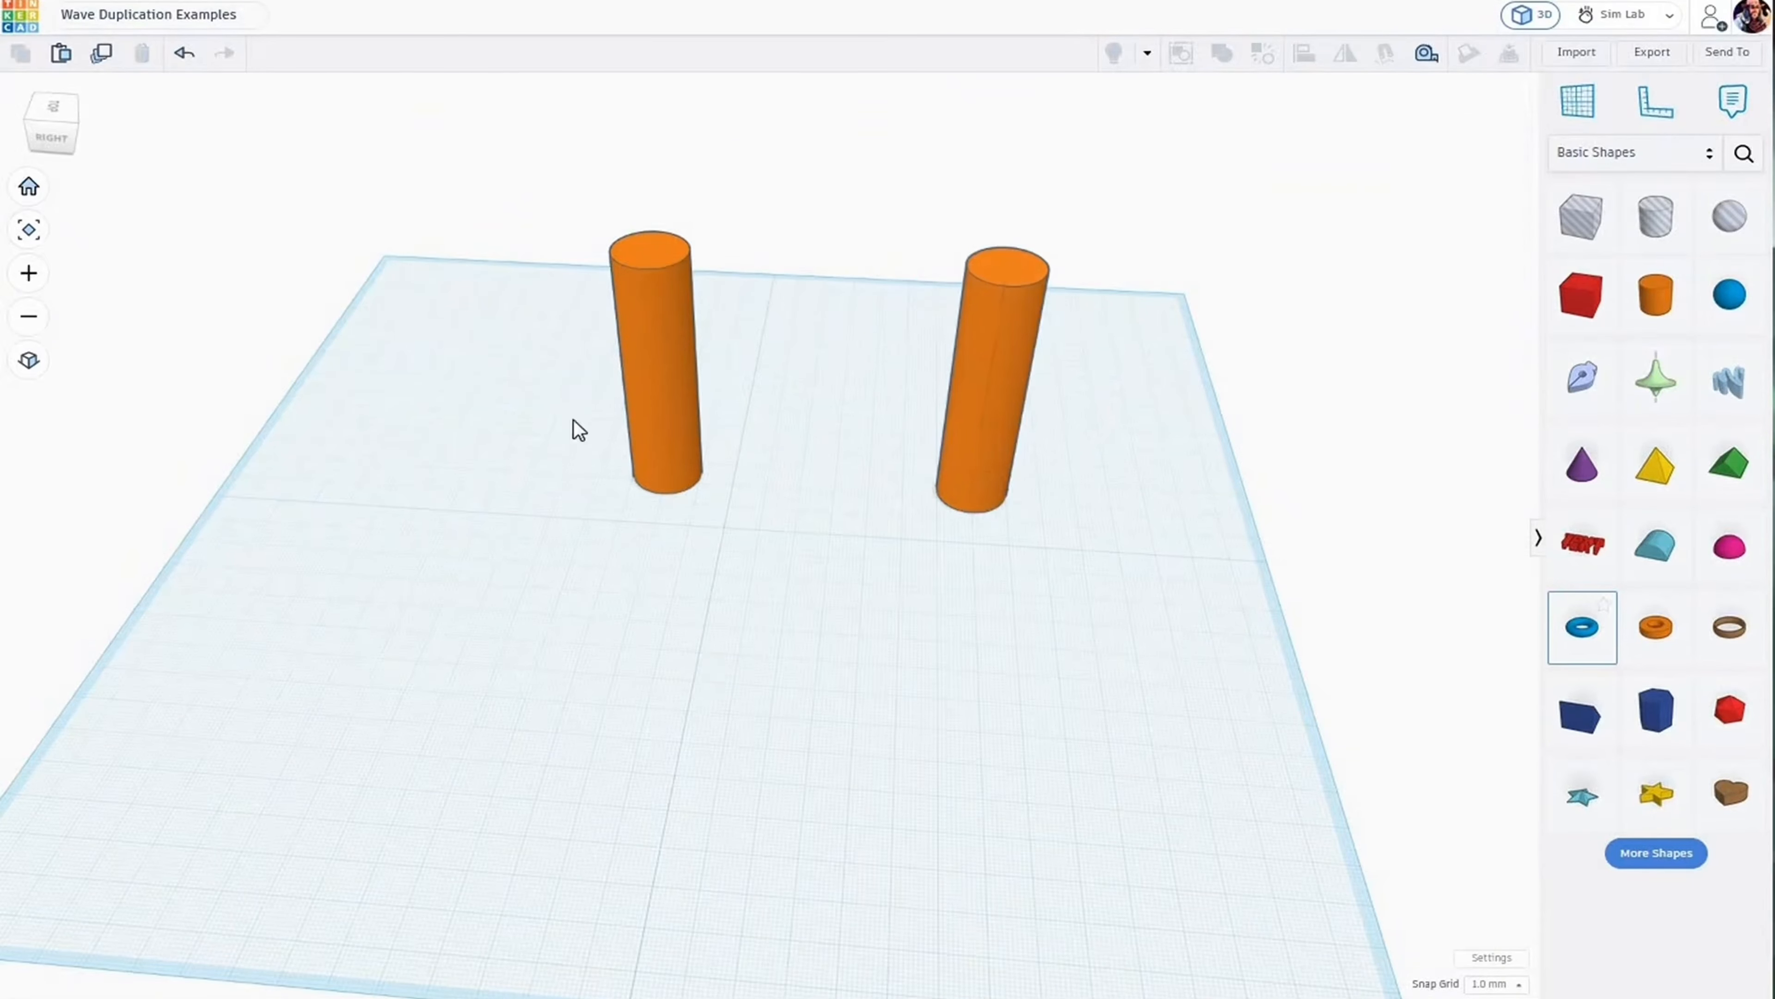
{"action": "left_click_drag", "start_coordinate": [1112, 493], "coordinate": [1113, 492]}
{"action": "right_click_drag", "start_coordinate": [757, 695], "coordinate": [811, 723]}
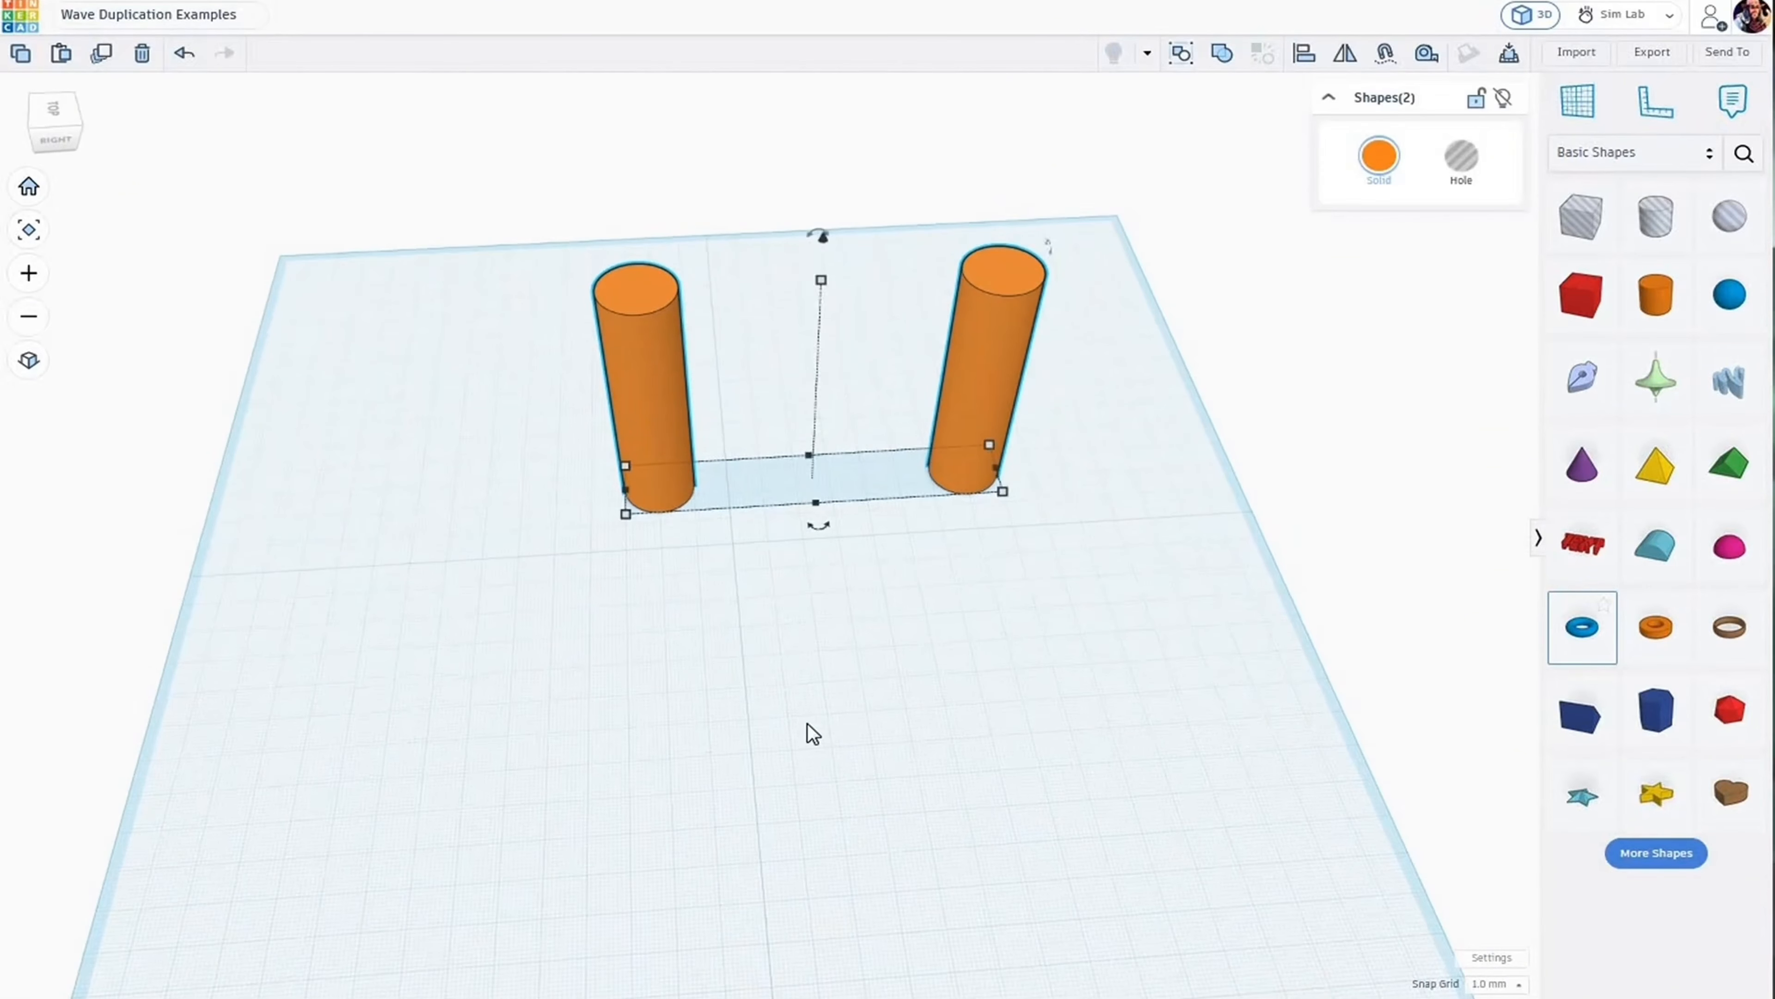
{"action": "left_click", "coordinate": [818, 529]}
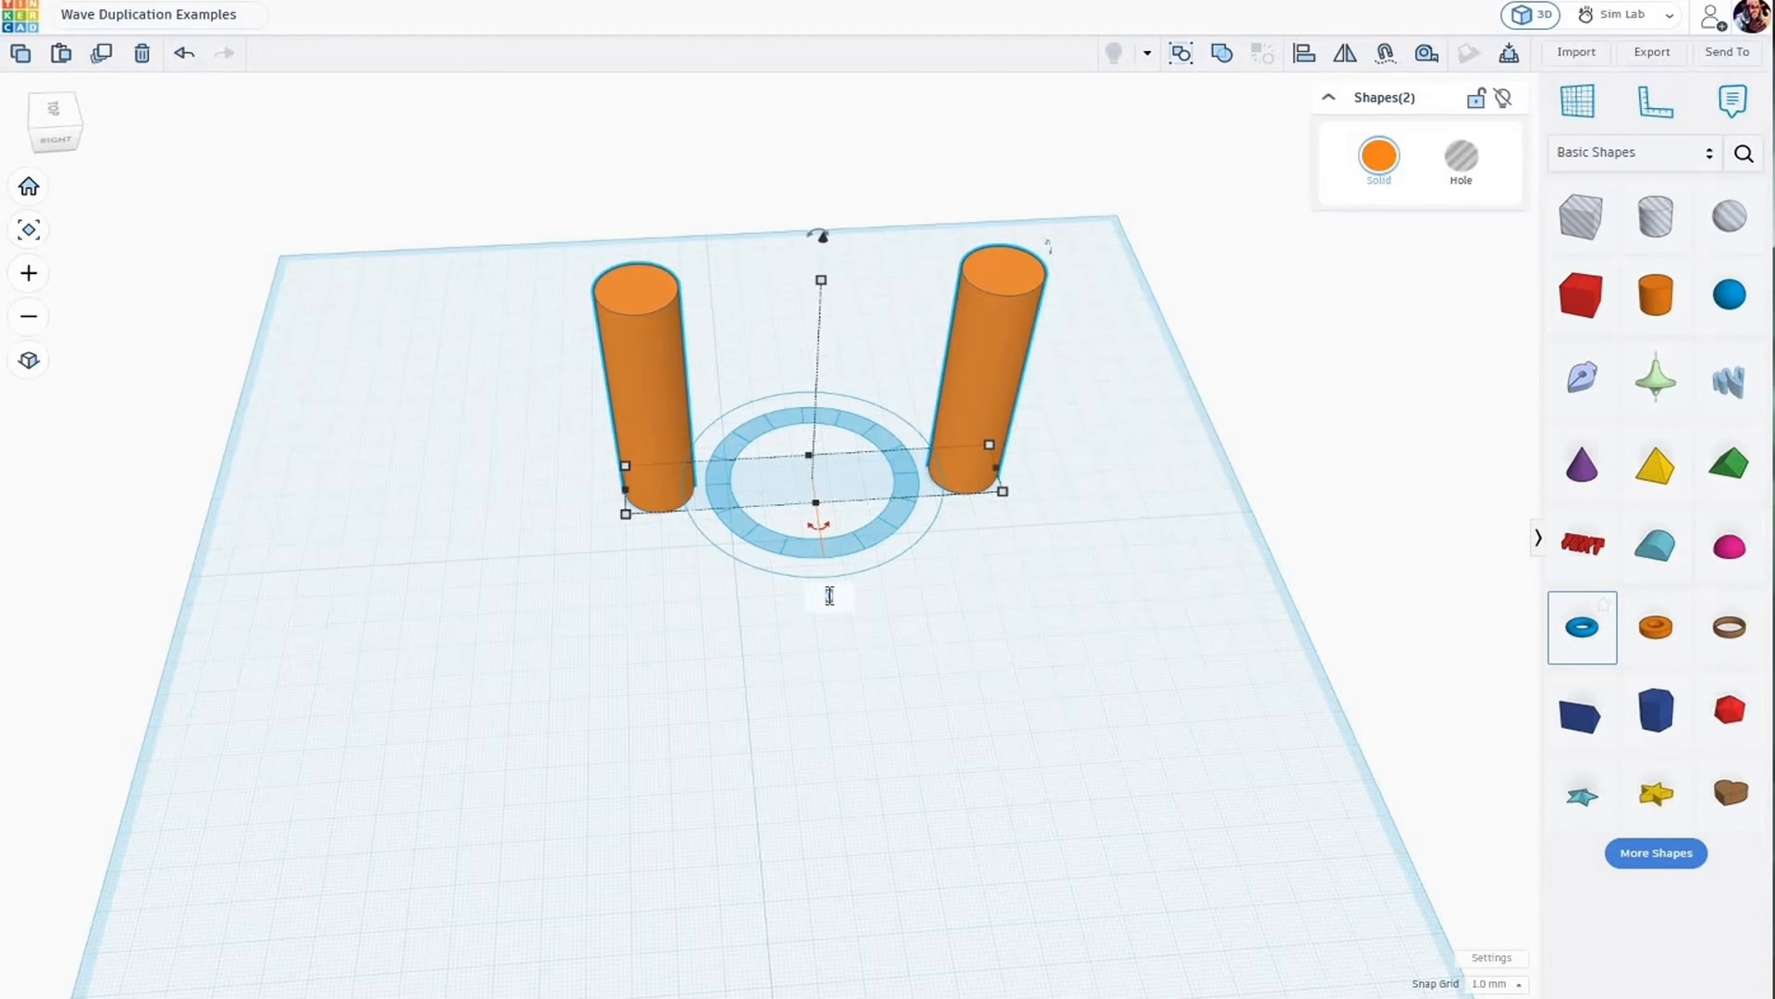
{"action": "type", "text": "30"}
{"action": "key", "text": "Return"}
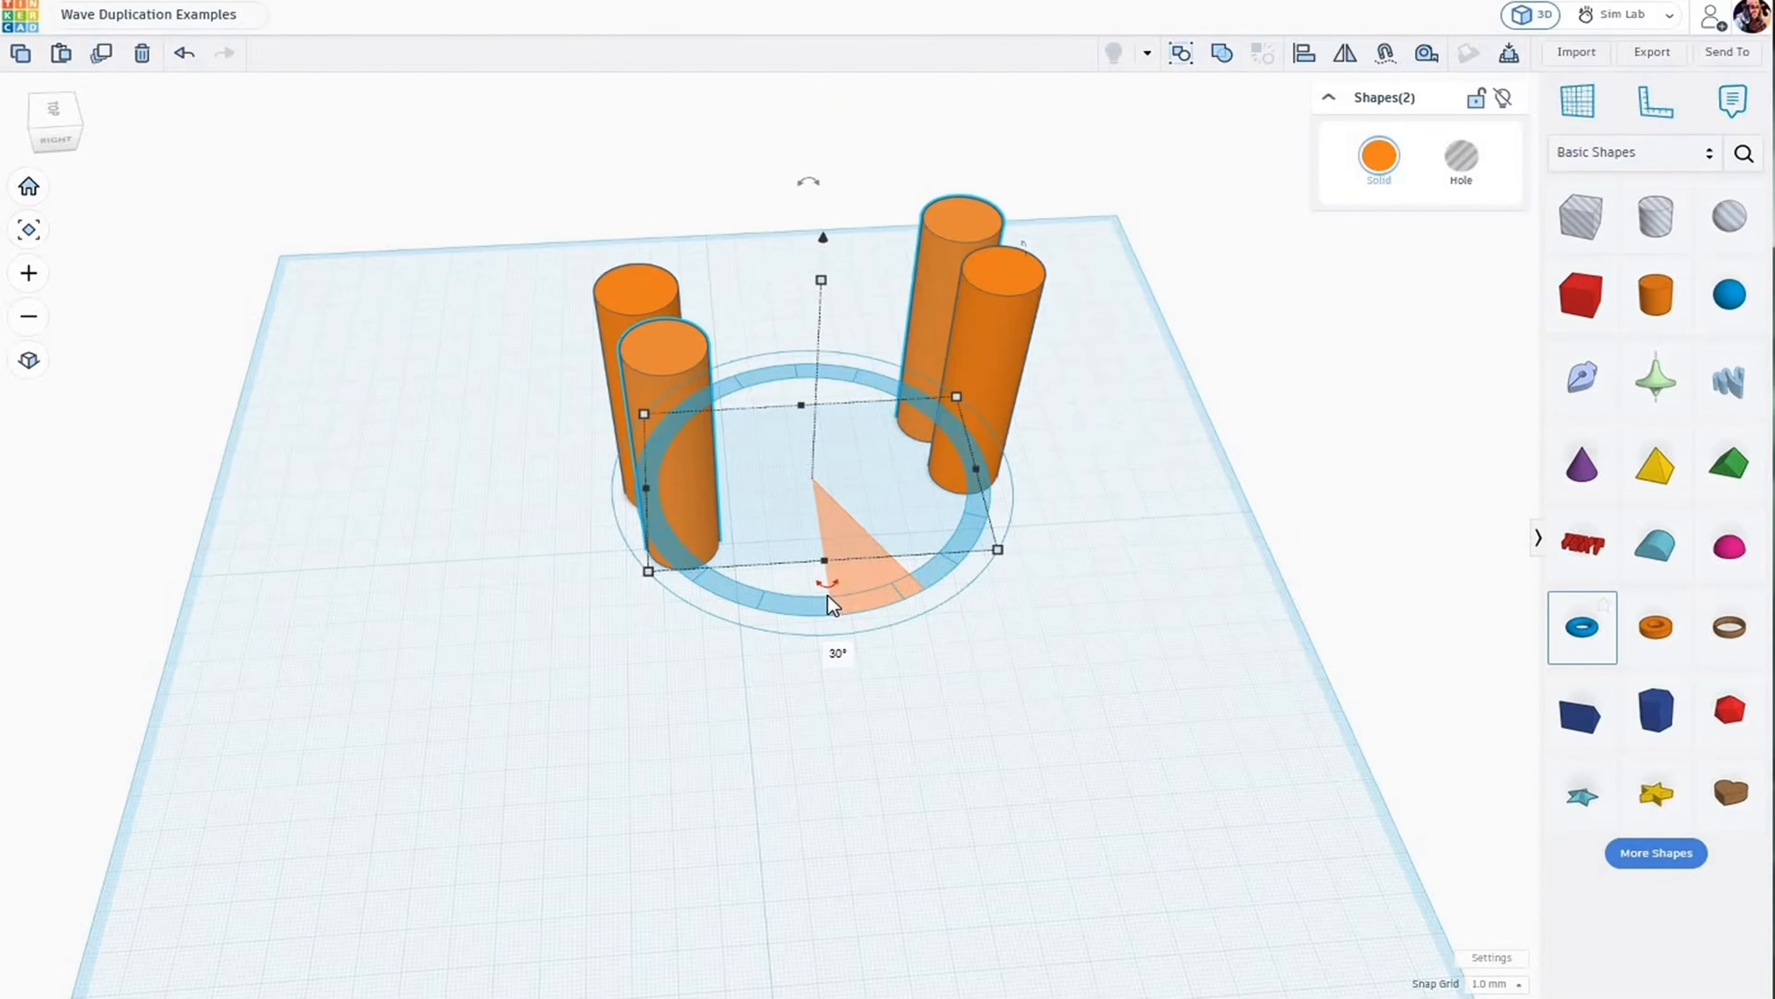
Repeat the rotated duplication of the cylinder pair to complete a closed ring of twelve cylinders.
{"action": "key", "text": "ctrl+d"}
{"action": "key", "text": "ctrl+d"}
{"action": "key", "text": "ctrl+d"}
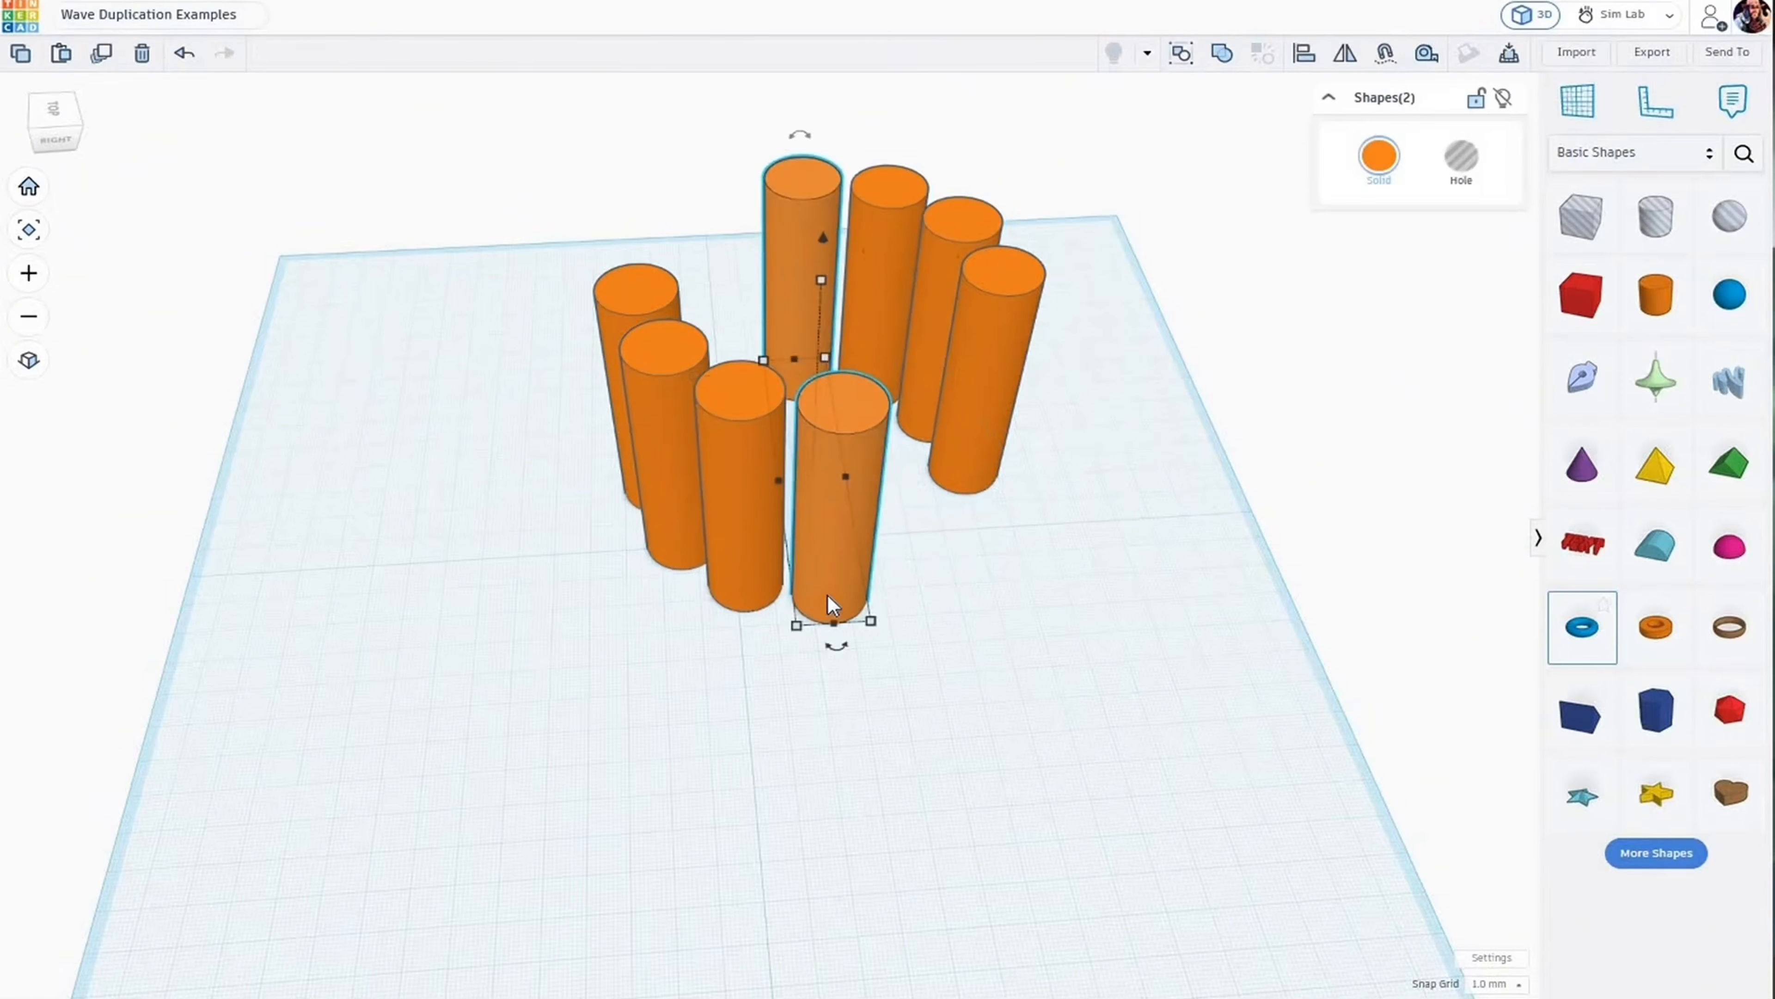
{"action": "key", "text": "ctrl+d"}
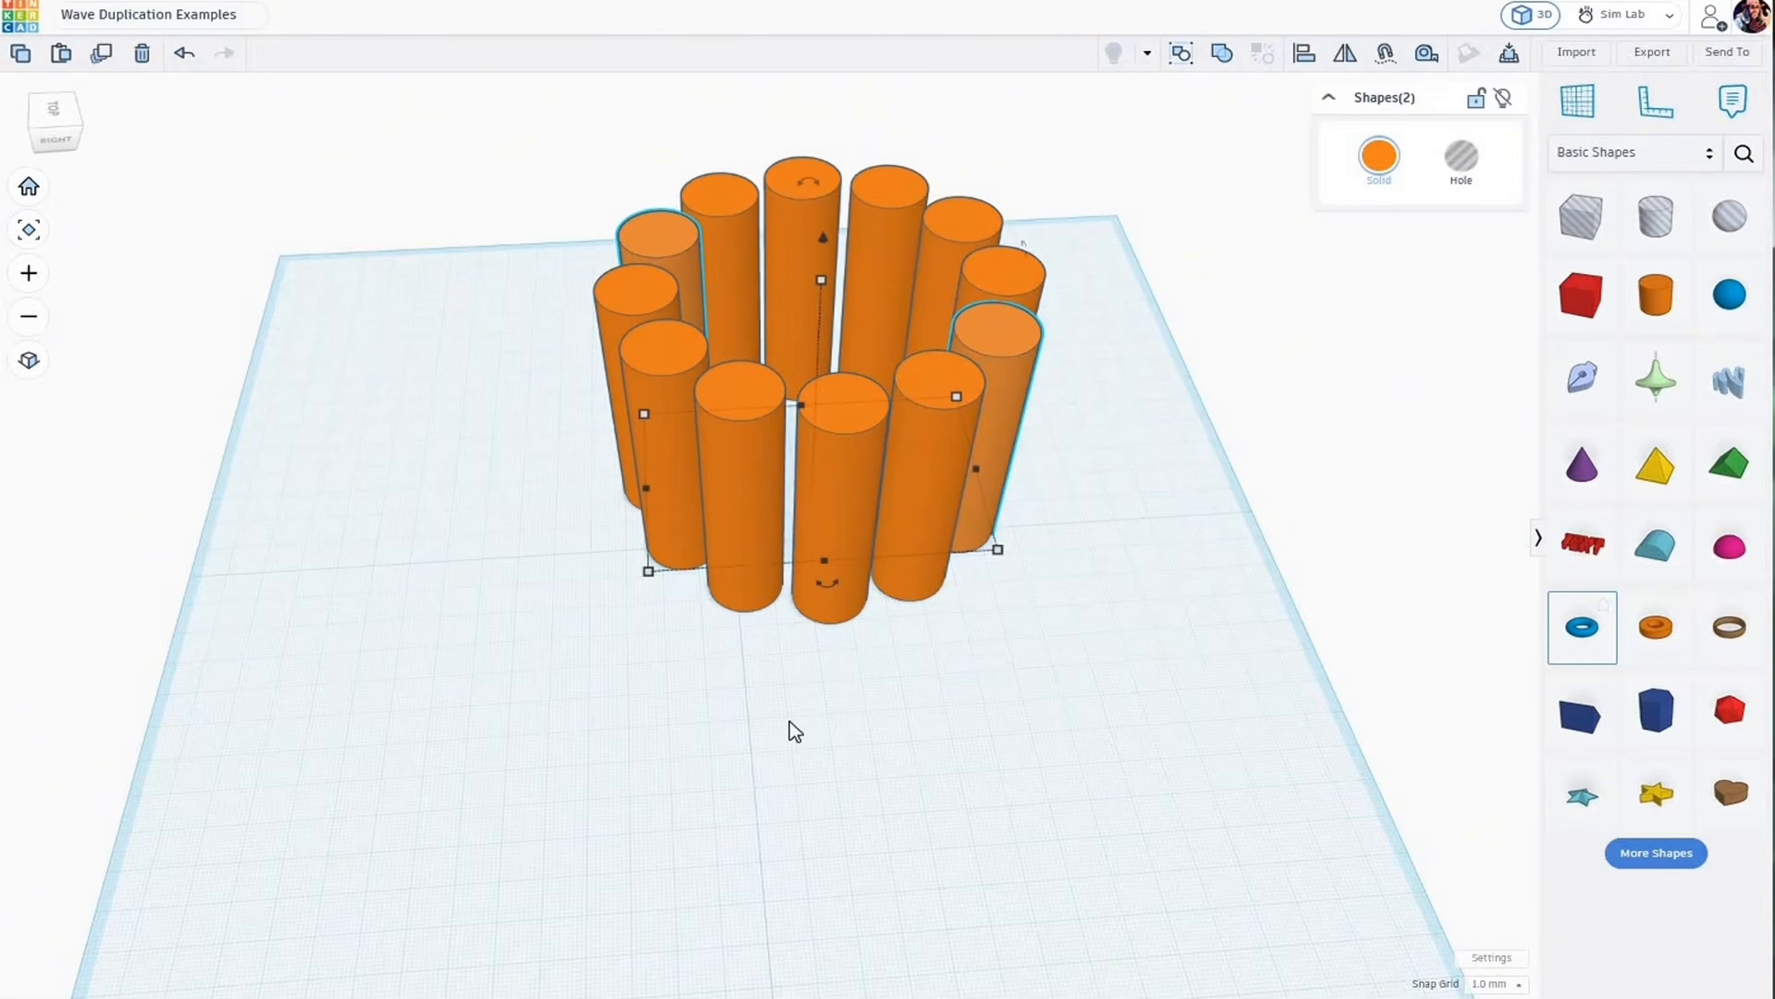
{"action": "right_click_drag", "start_coordinate": [793, 726], "coordinate": [446, 115]}
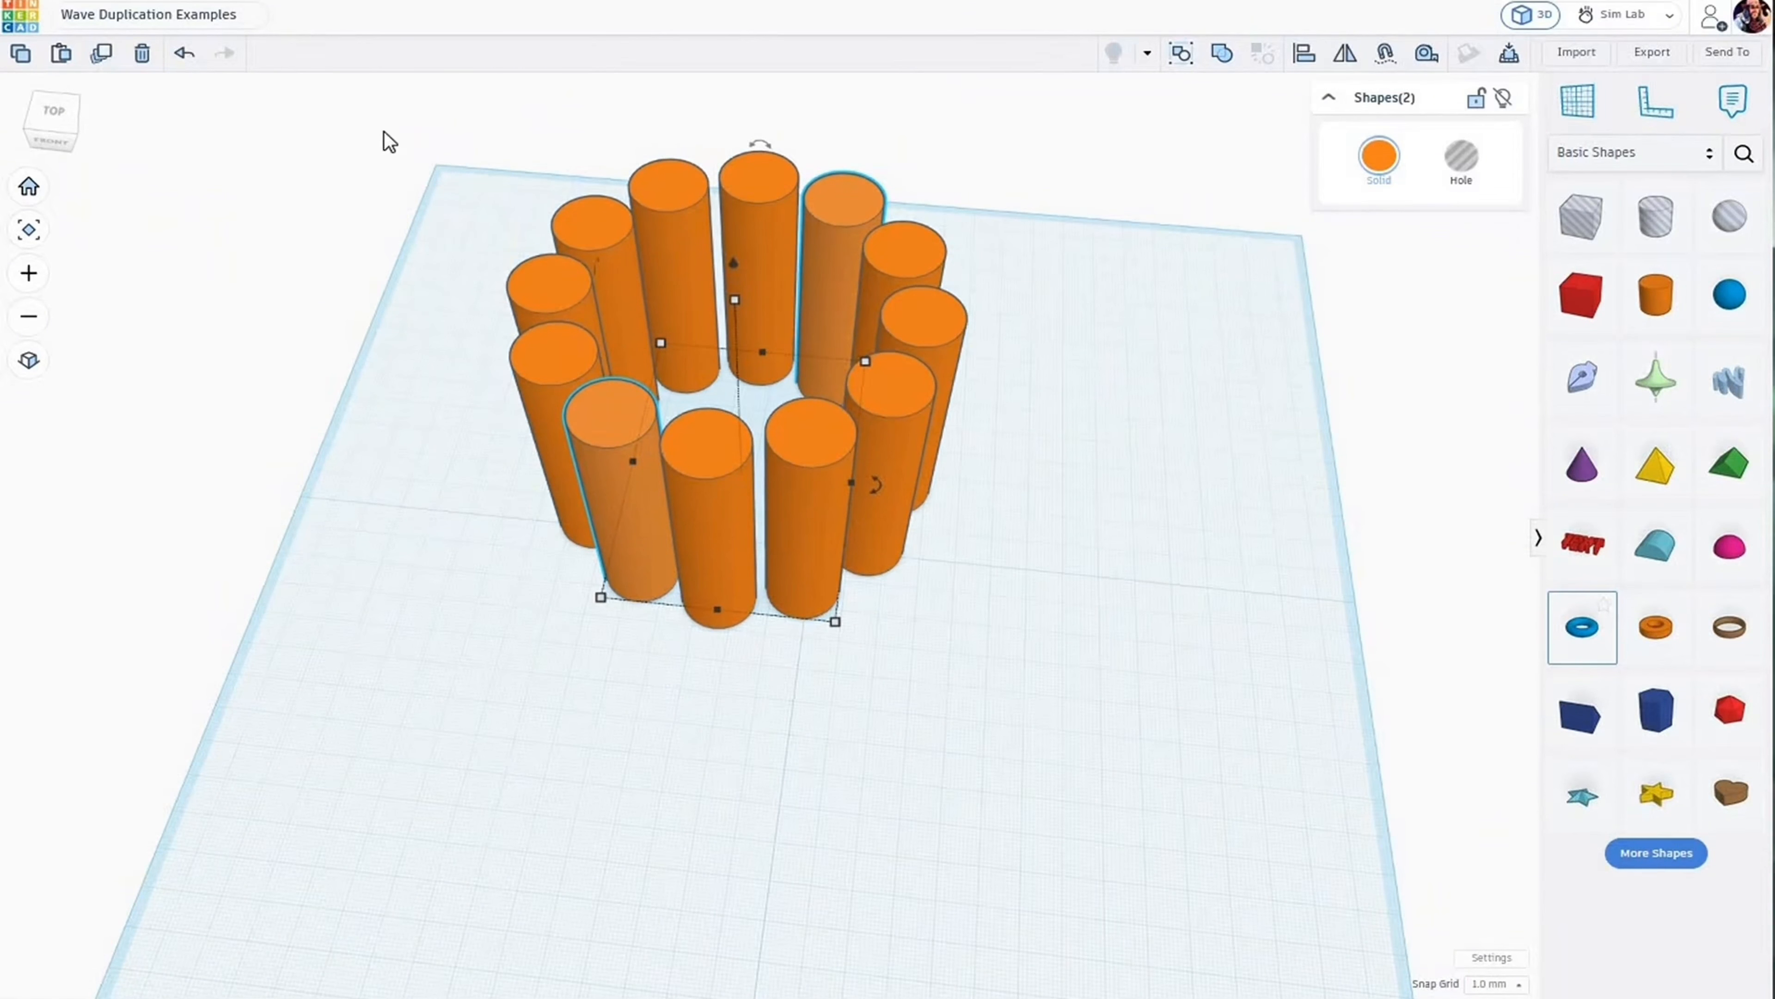
Delete the whole ring of cylinders and place a new default cylinder near the workplane's centre.
{"action": "left_click_drag", "start_coordinate": [1135, 651], "coordinate": [1134, 649]}
{"action": "key", "text": "Delete"}
{"action": "left_click", "coordinate": [1656, 296]}
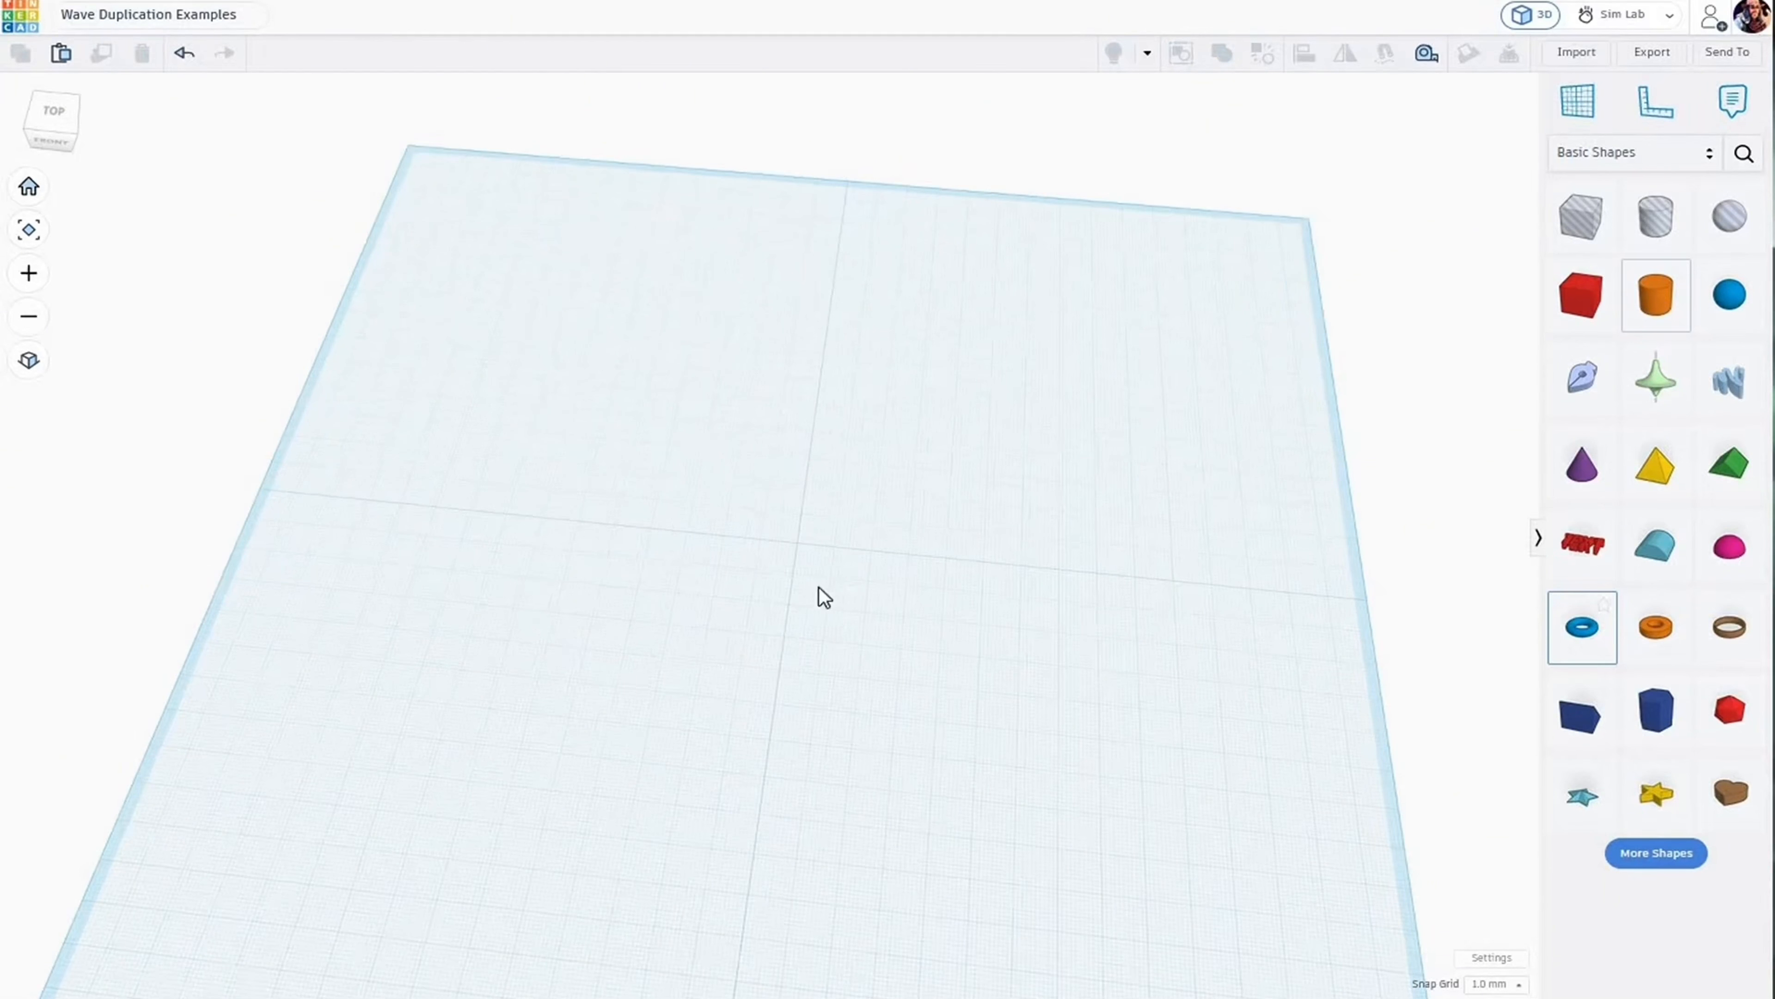
{"action": "left_click", "coordinate": [754, 522]}
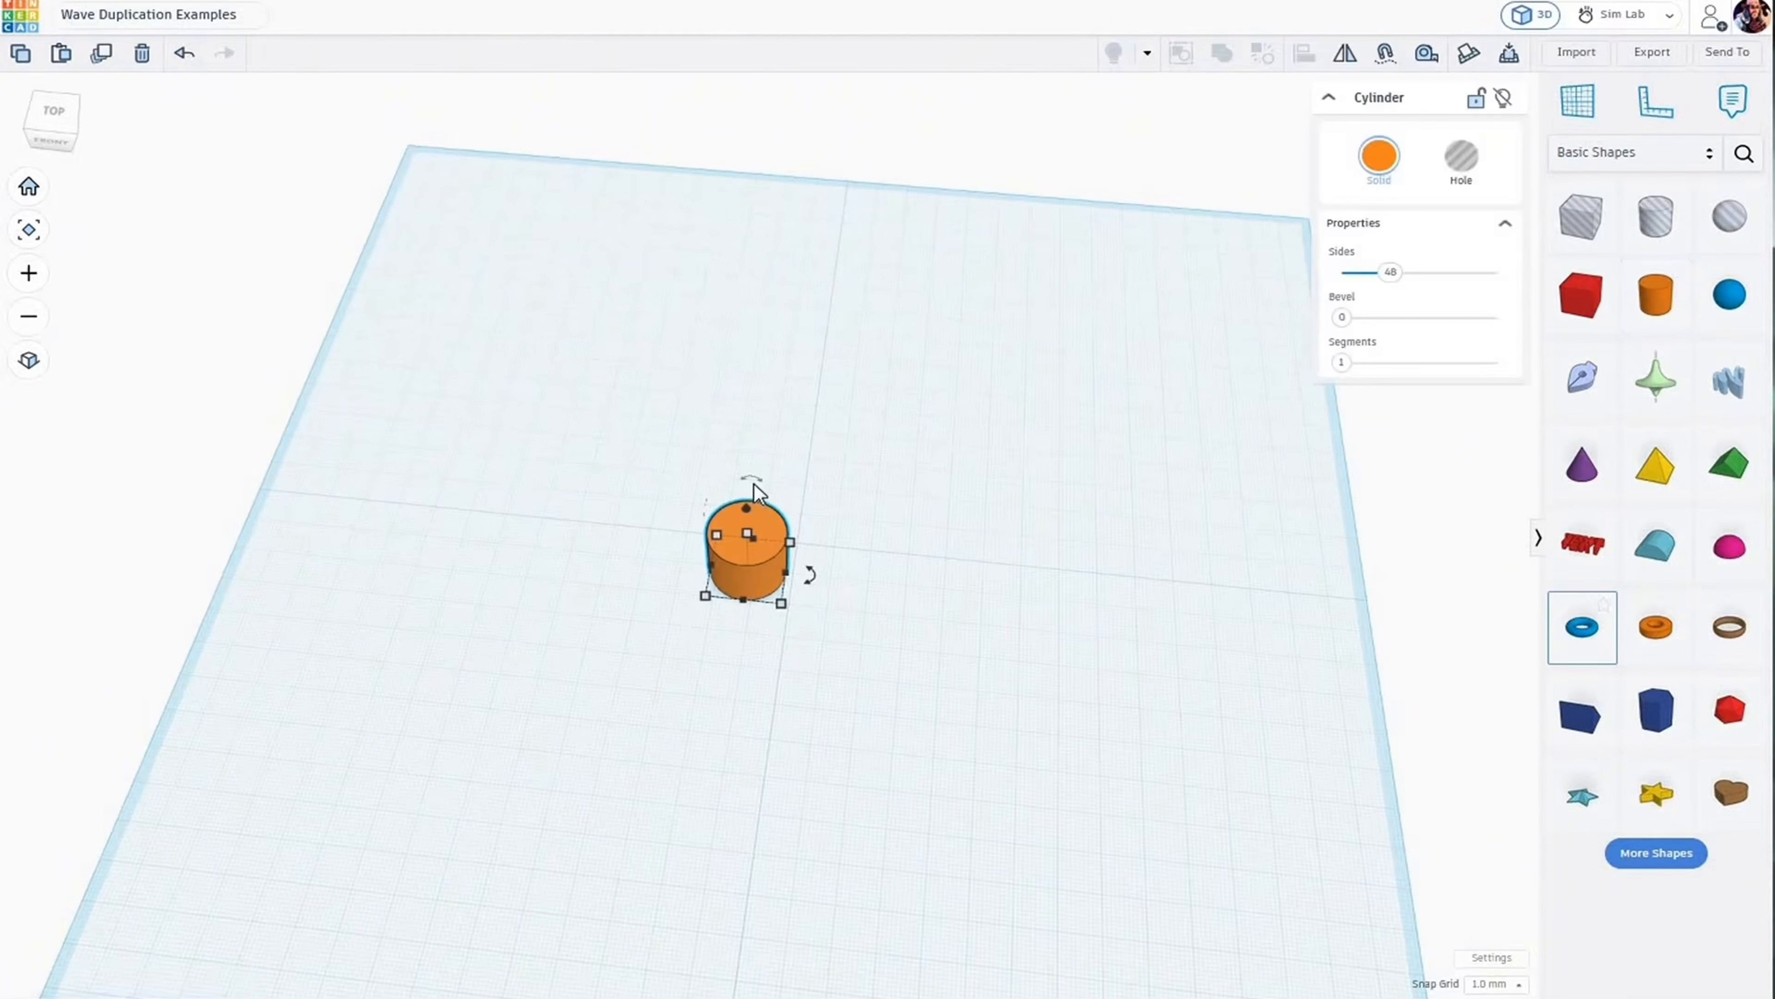
Lay the cylinder on its side and lengthen it at both ends into a long horizontal rod across the workplane.
{"action": "left_click_drag", "start_coordinate": [582, 508], "coordinate": [1355, 618]}
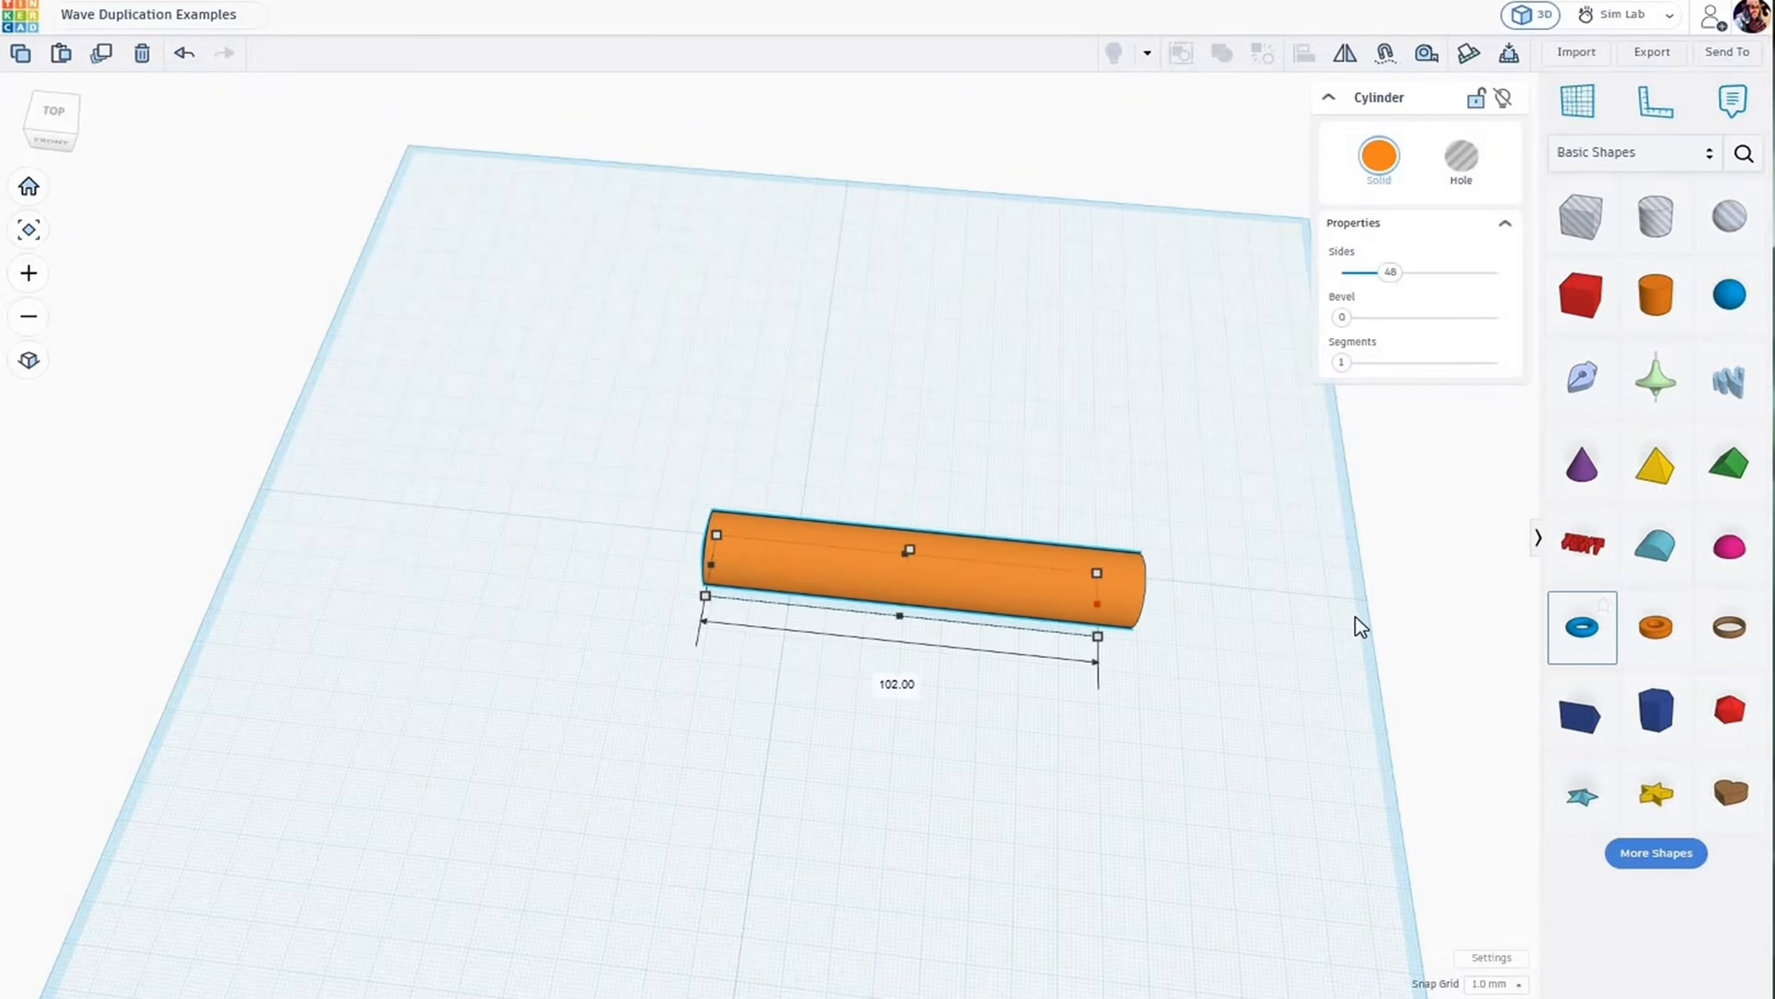
{"action": "left_click_drag", "start_coordinate": [908, 579], "coordinate": [723, 554]}
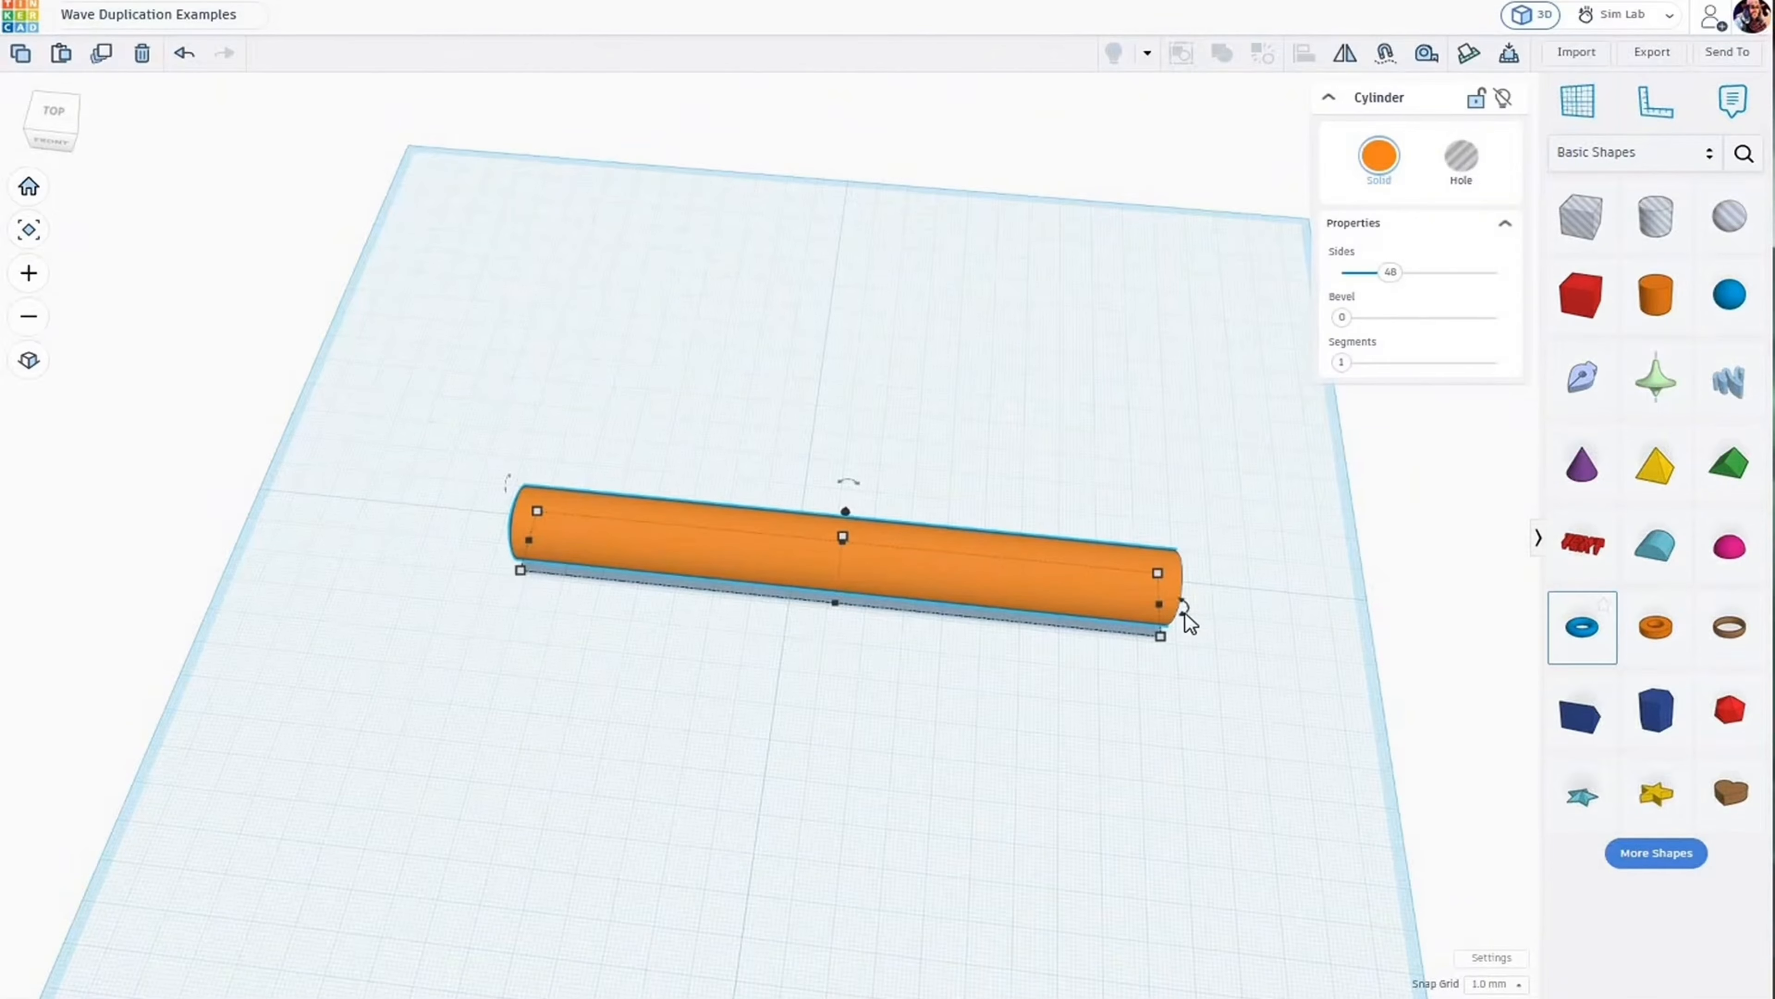
Duplicate the horizontal rod in place and rotate the copy 20° on the workplane around their common centre.
{"action": "mouse_move", "coordinate": [1186, 613]}
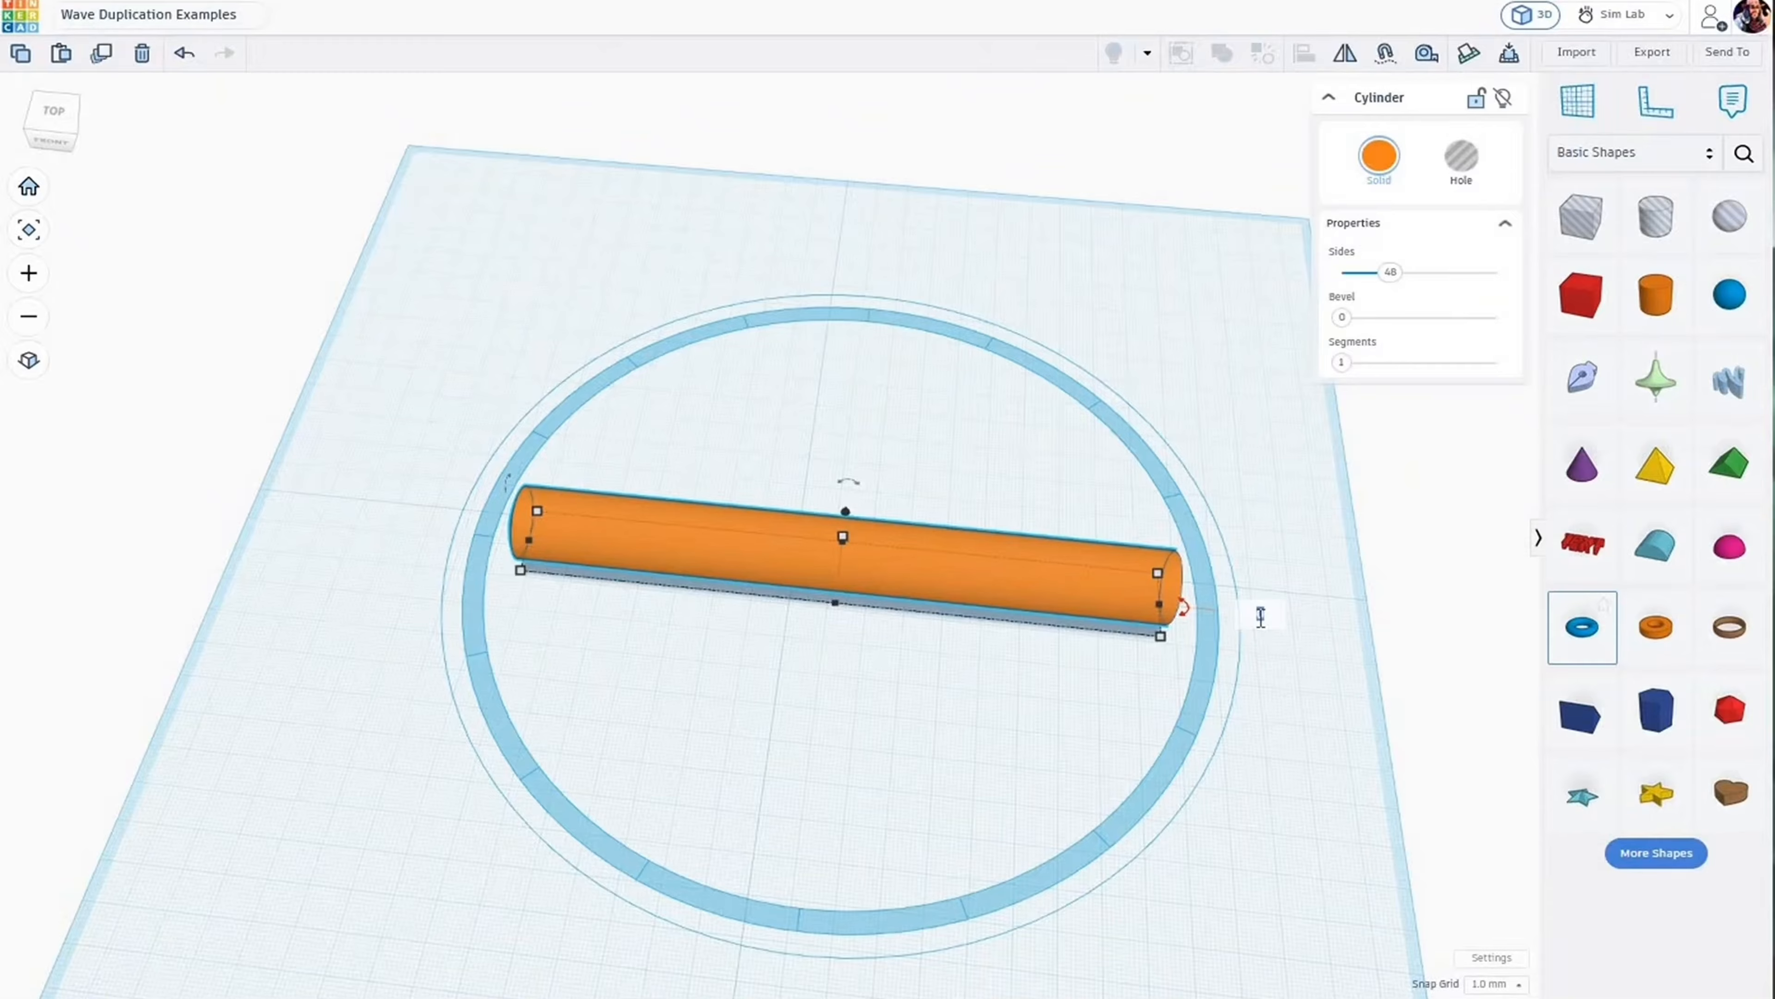
{"action": "left_click_drag", "start_coordinate": [1260, 615], "coordinate": [1264, 627]}
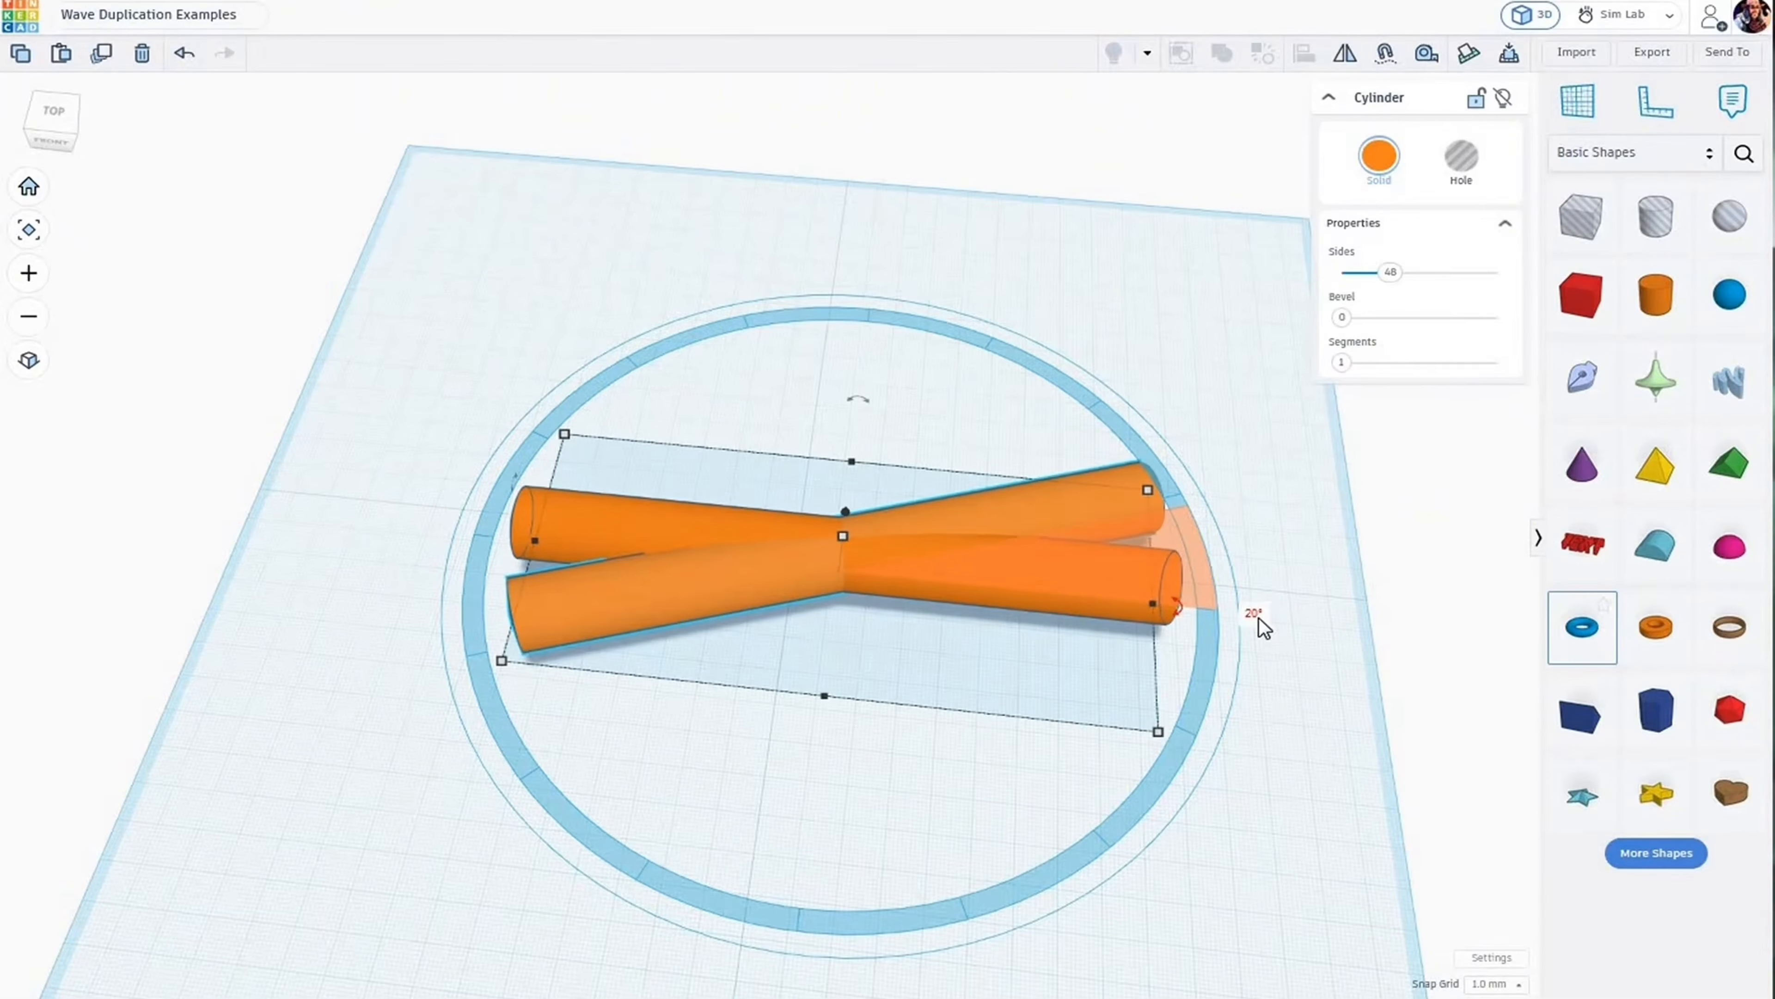
{"action": "left_click_drag", "start_coordinate": [1258, 617], "coordinate": [1258, 617]}
Repeat the rotated duplication of the rod until the crossing rods fill a complete circle.
{"action": "key", "text": "ctrl+d"}
{"action": "key", "text": "ctrl+d"}
{"action": "key", "text": "ctrl+d"}
{"action": "key", "text": "ctrl+d"}
{"action": "left_click", "coordinate": [1258, 617]}
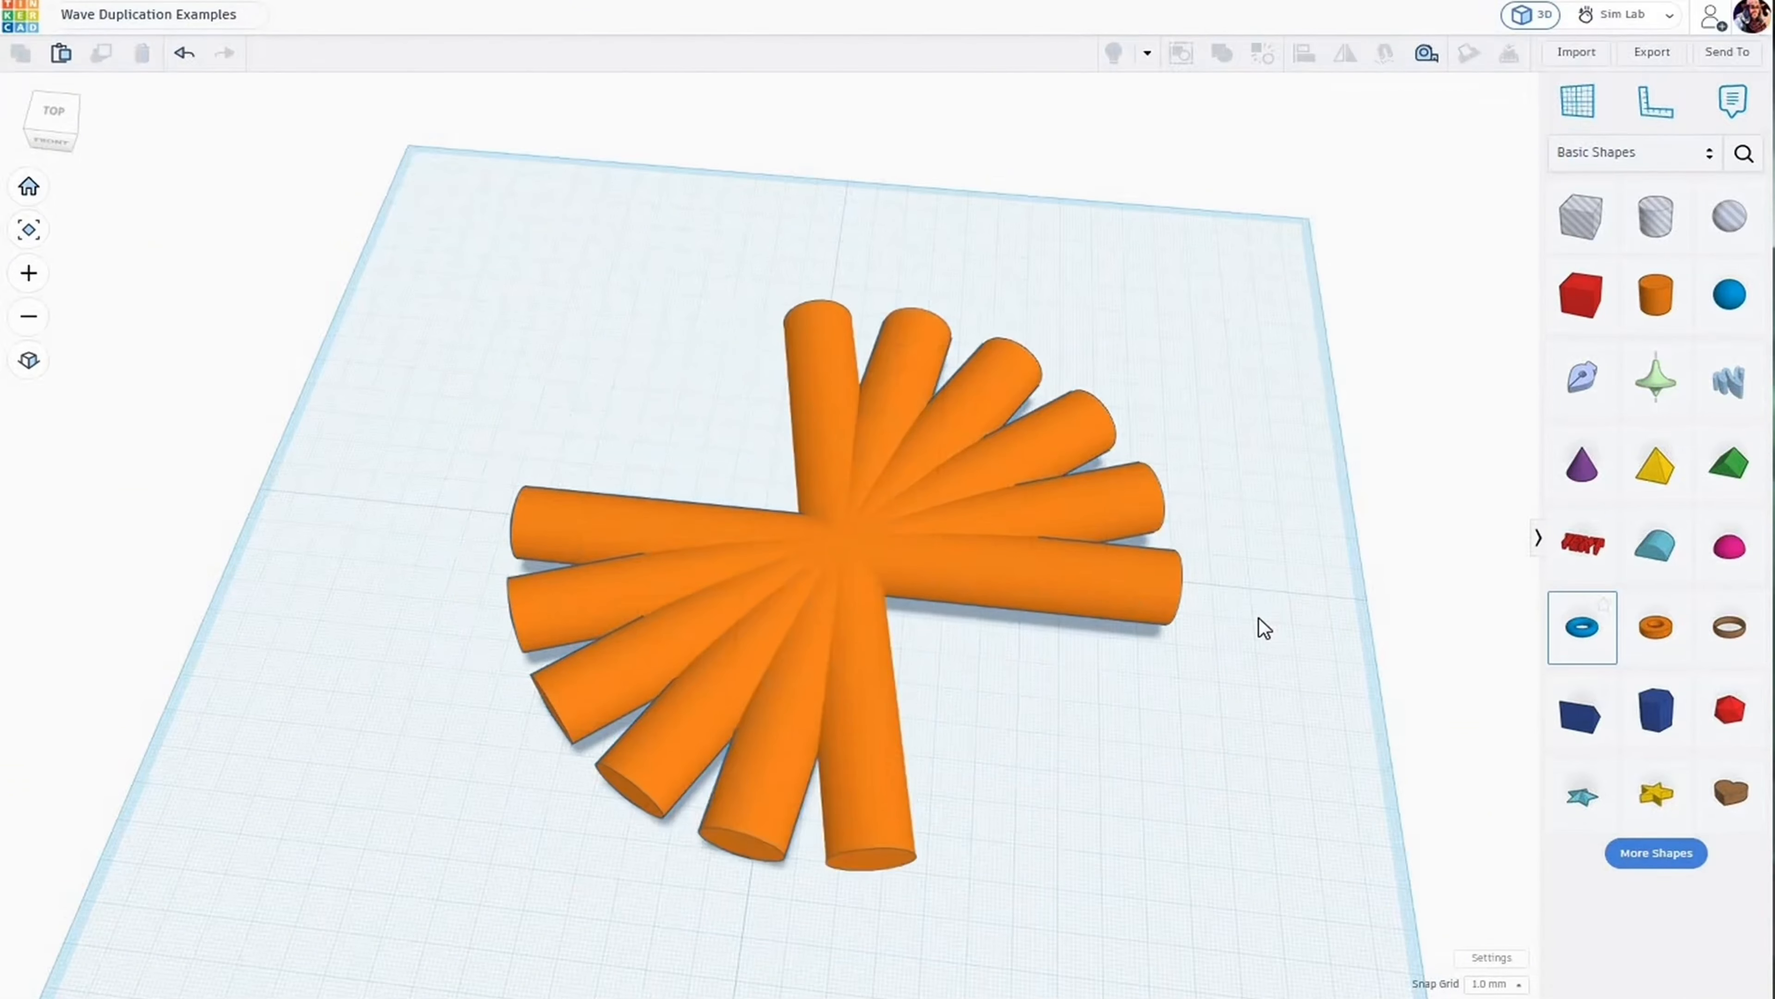
{"action": "key", "text": "ctrl+d"}
{"action": "key", "text": "ctrl+d"}
{"action": "key", "text": "ctrl+d"}
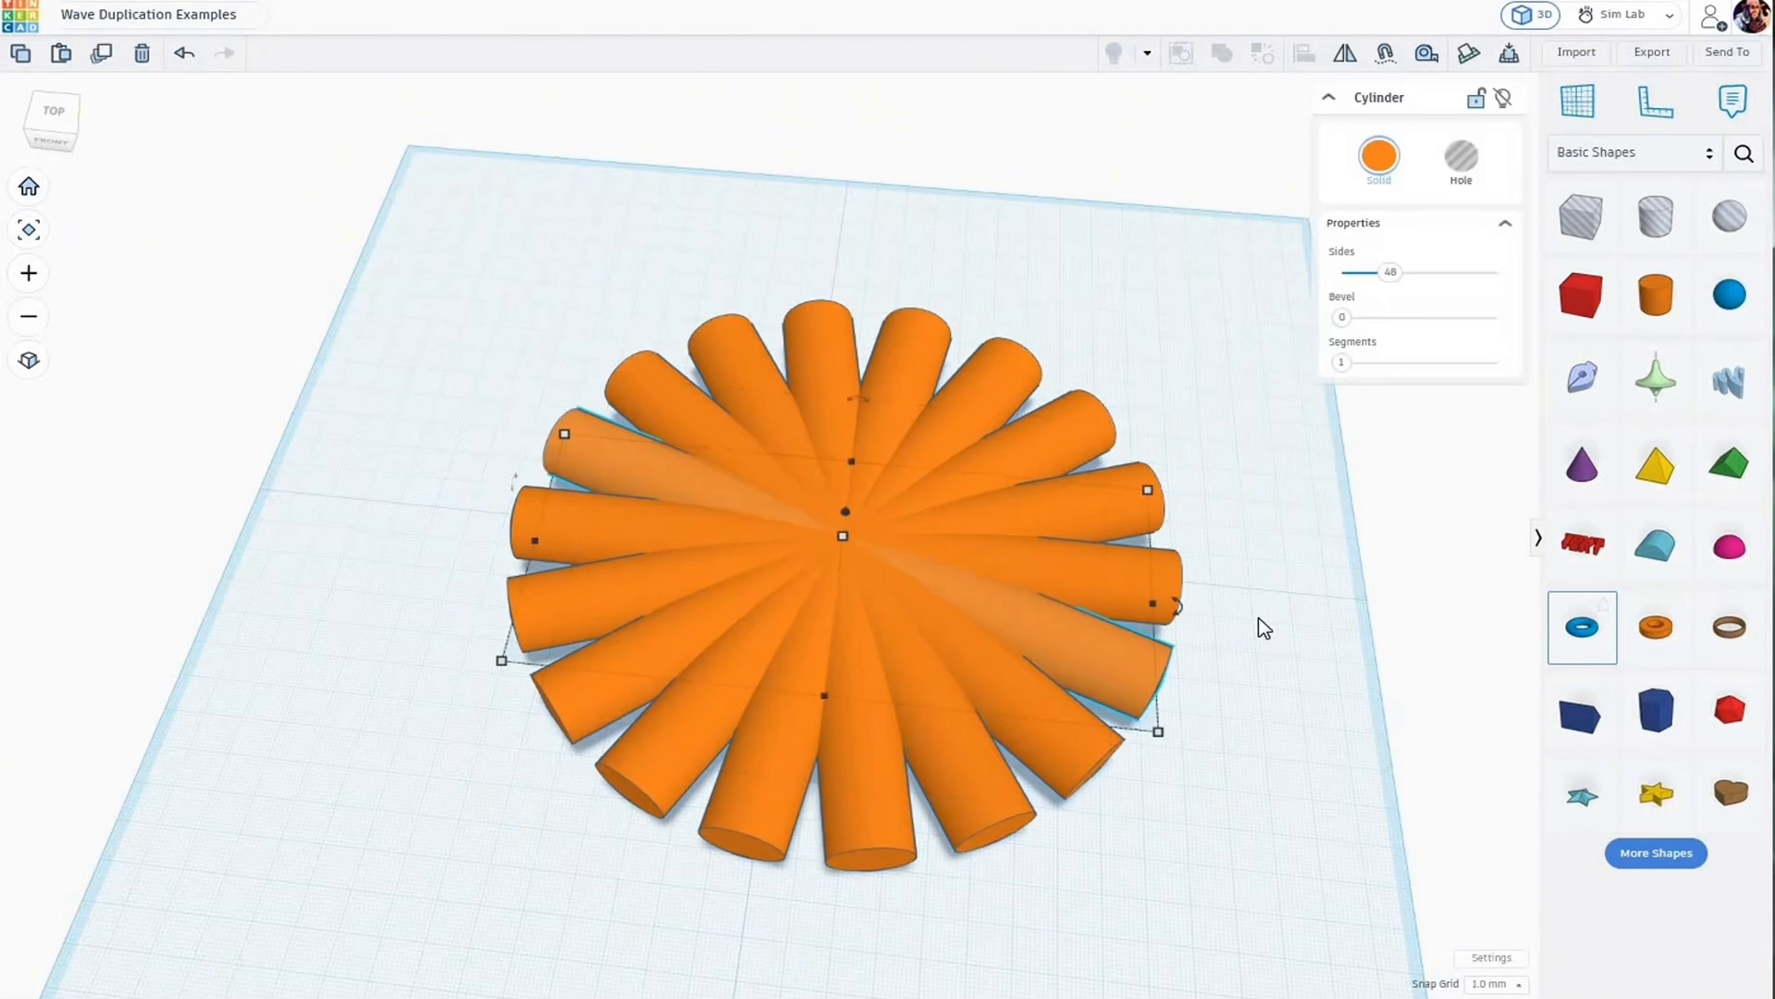
Select the whole wheel of crossing rods and delete it.
{"action": "right_click_drag", "start_coordinate": [655, 888], "coordinate": [419, 295]}
{"action": "left_click_drag", "start_coordinate": [1236, 765], "coordinate": [1249, 825]}
{"action": "key", "text": "Delete"}
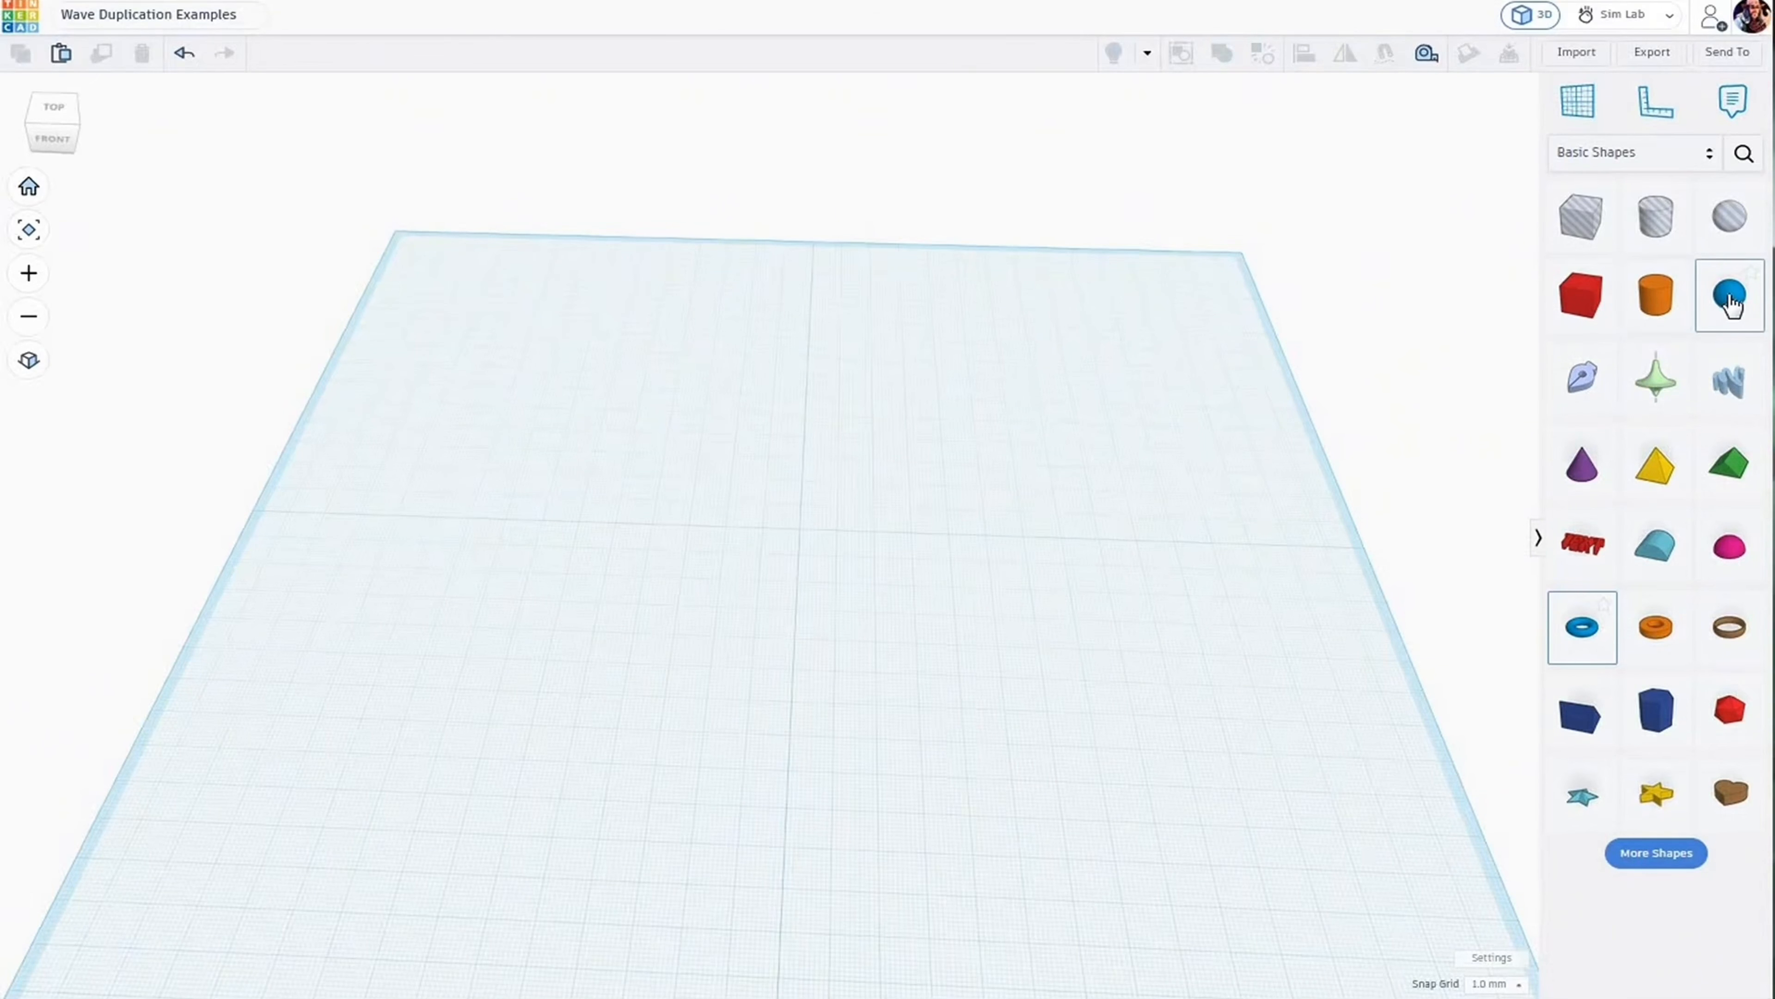
Place a sphere near the workplane's centre, stretched sideways into an ellipsoid 34 mm long.
{"action": "left_click_drag", "start_coordinate": [1710, 311], "coordinate": [735, 596]}
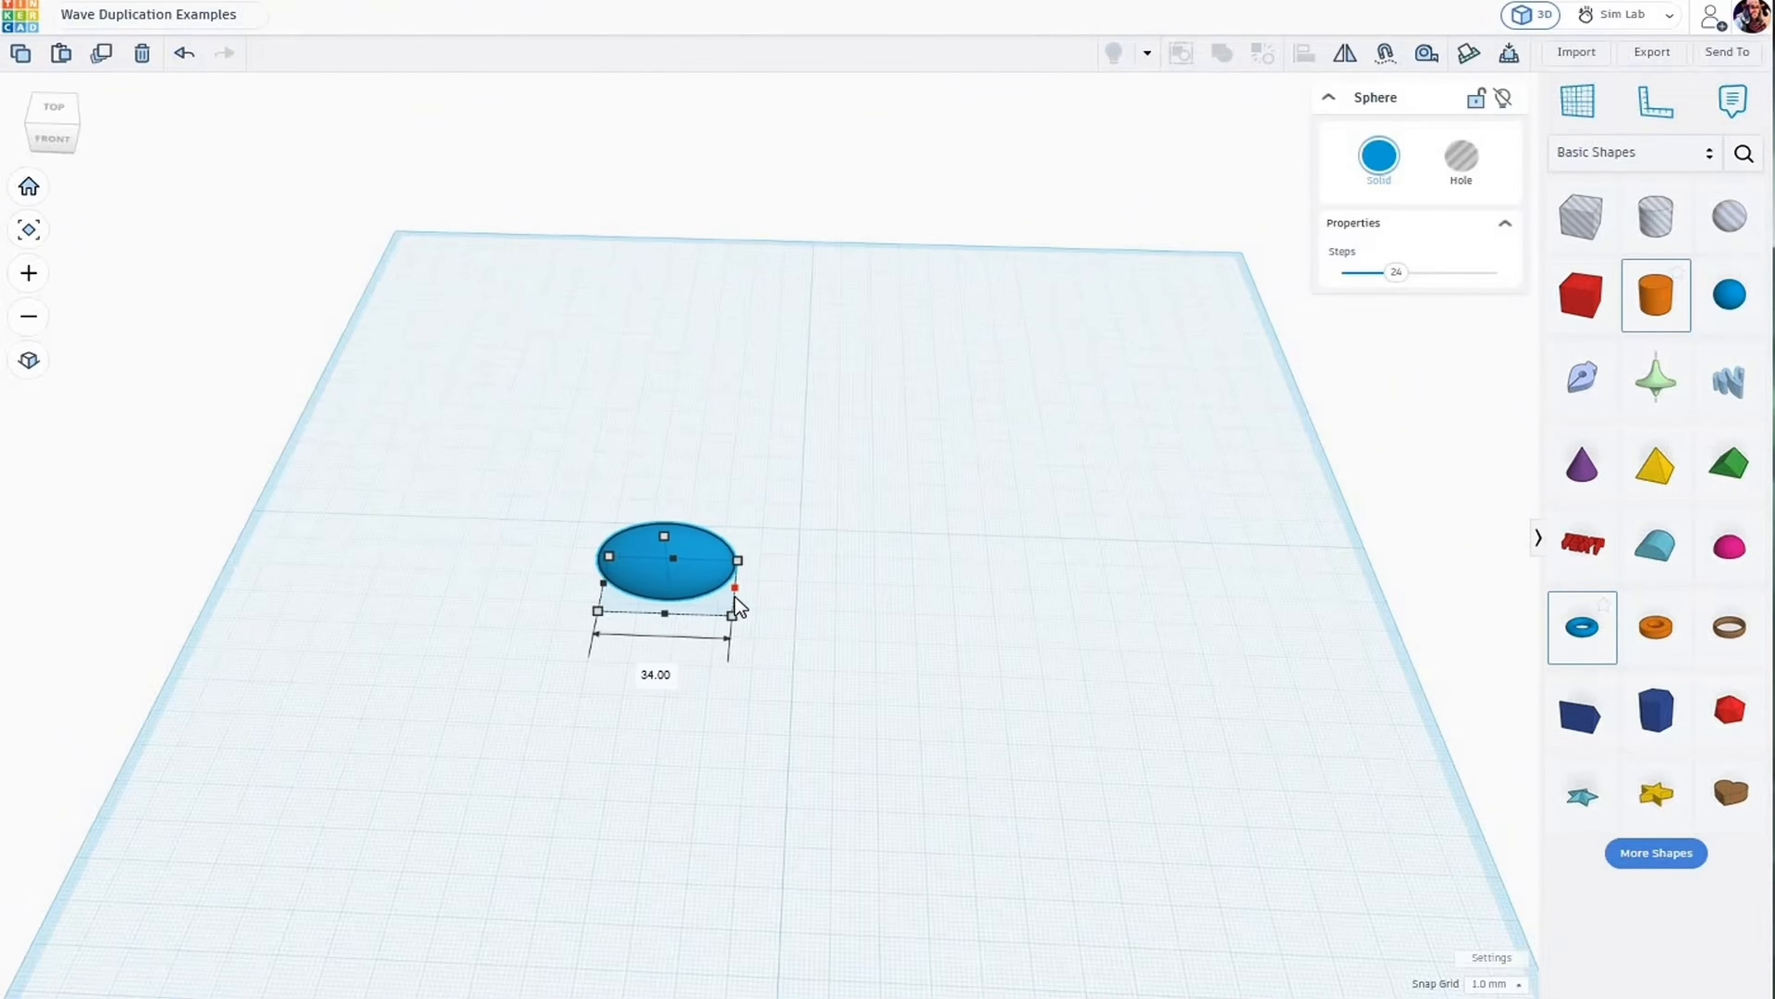
{"action": "scroll", "coordinate": [688, 647], "scroll_direction": "up", "scroll_amount": 2}
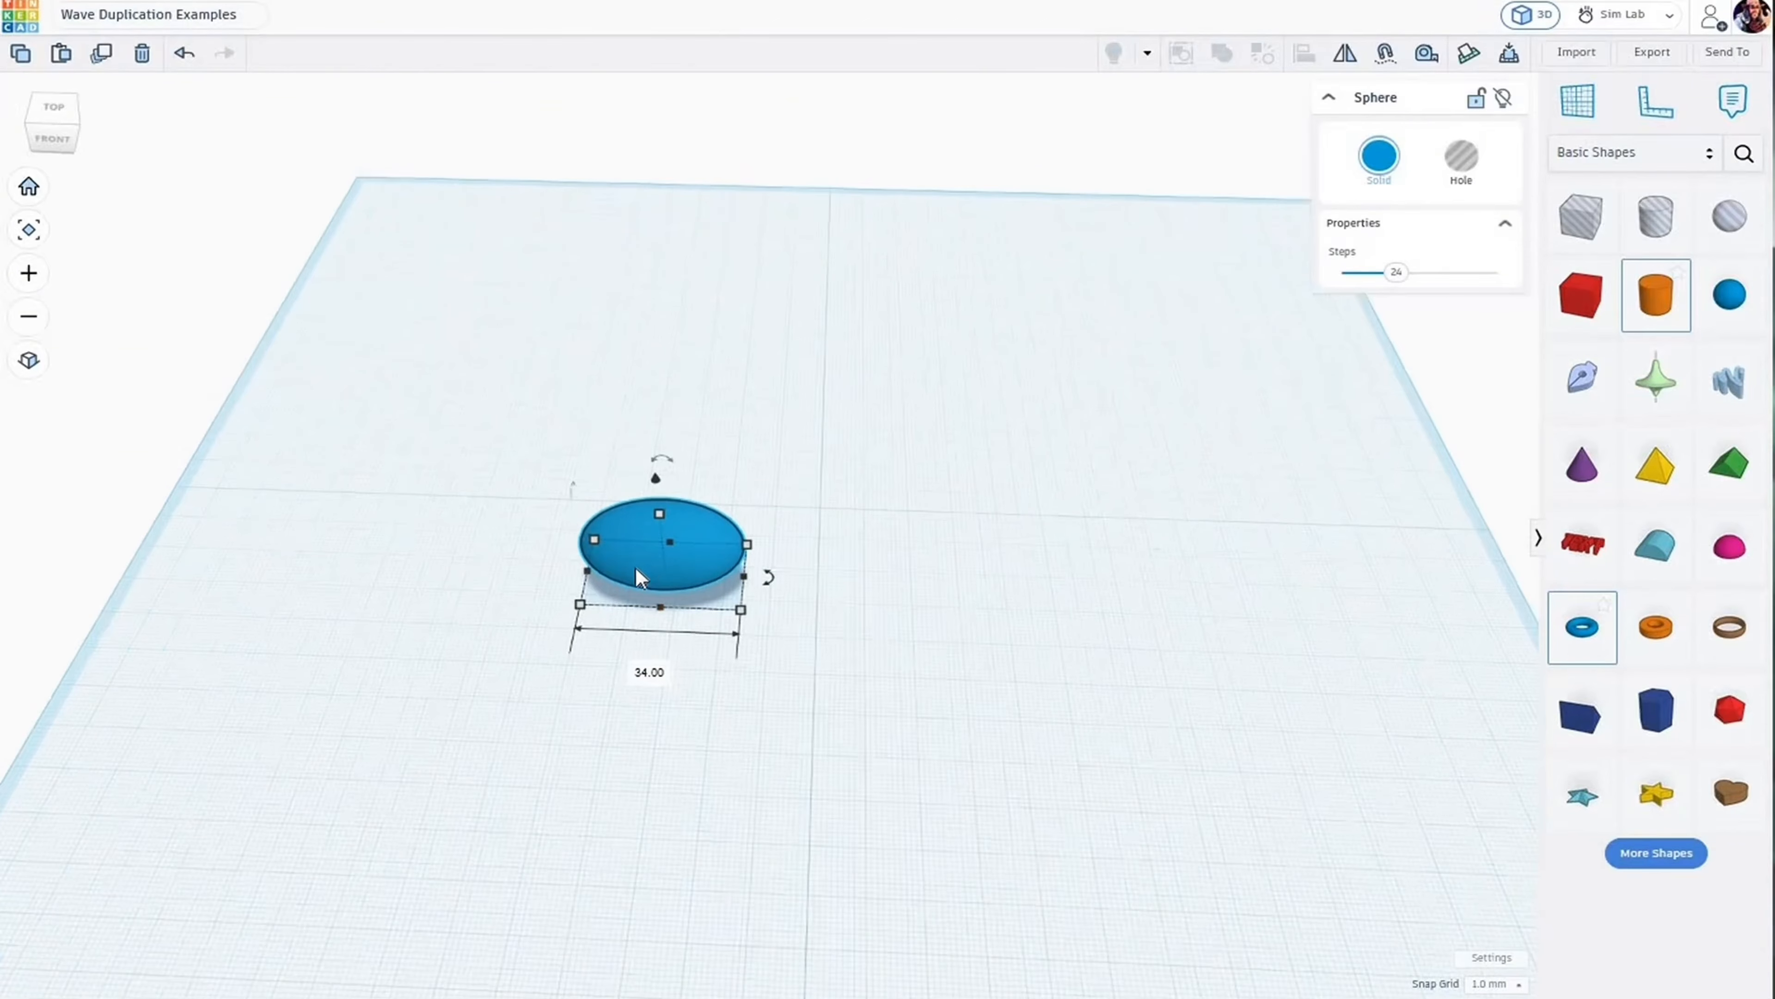
{"action": "left_click_drag", "start_coordinate": [629, 569], "coordinate": [605, 574]}
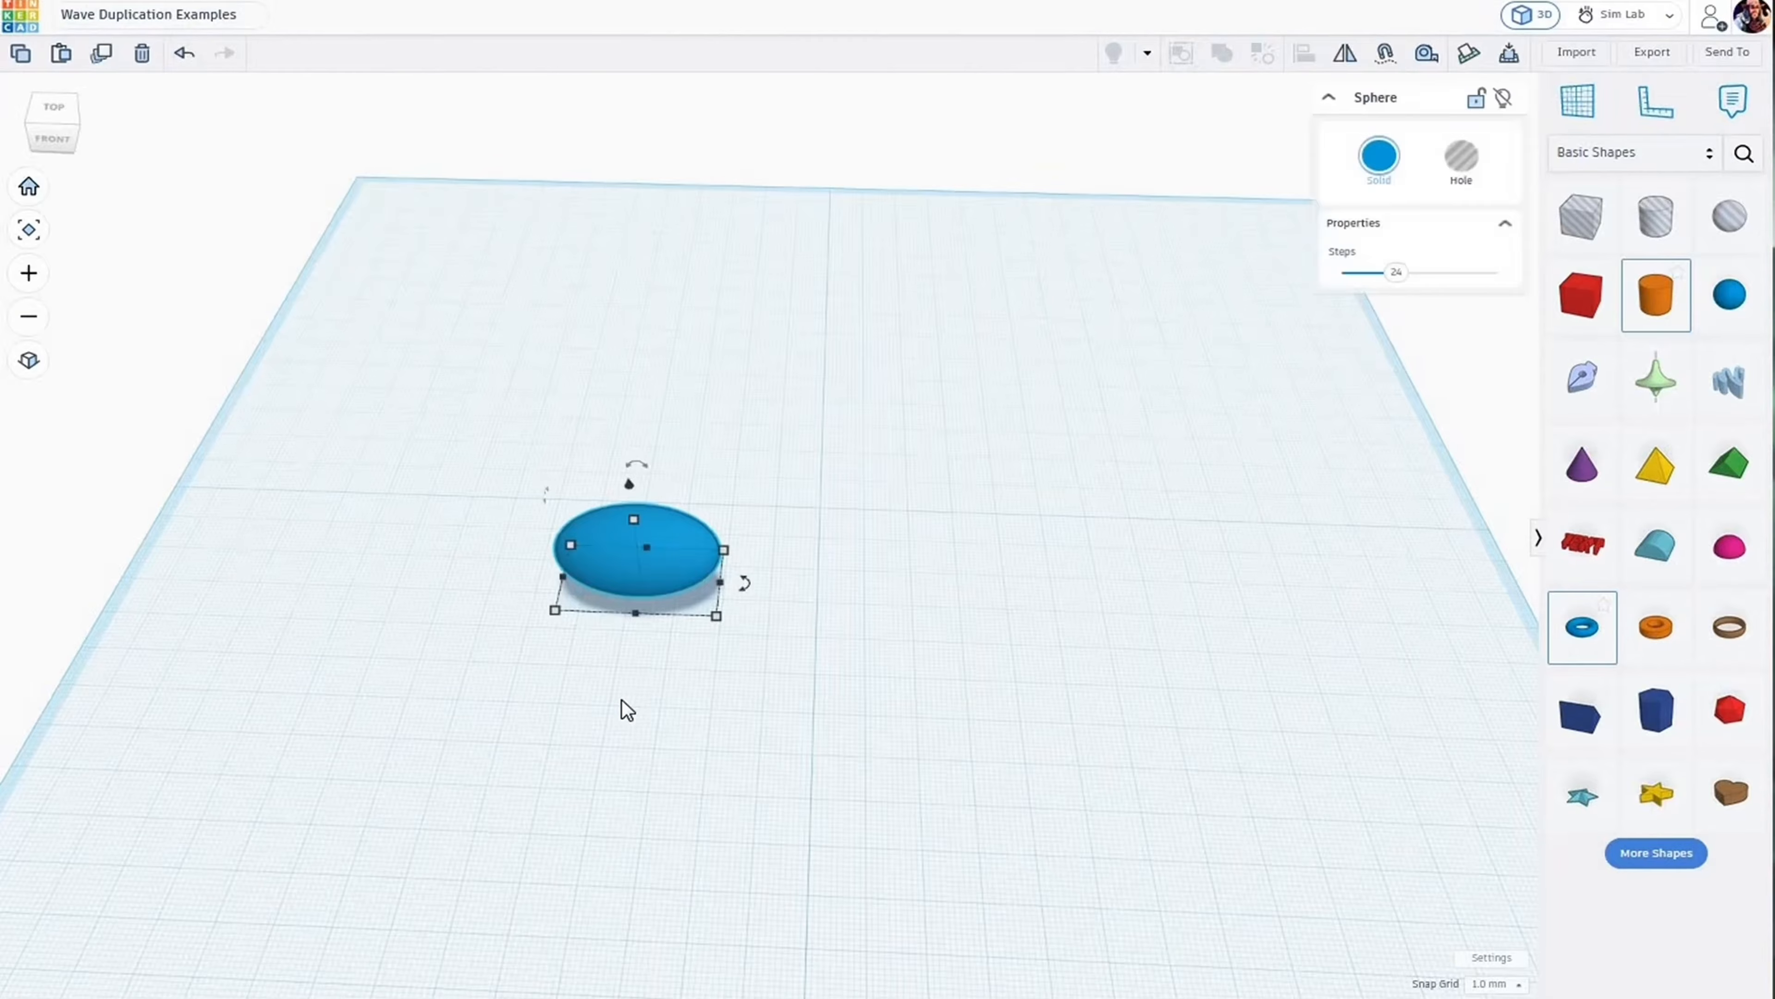
Duplicate the ellipsoid in place and shift the copy slightly to the right along its length.
{"action": "key", "text": "Right"}
{"action": "key", "text": "Right"}
{"action": "key", "text": "Right"}
{"action": "key", "text": "Right"}
{"action": "key", "text": "Right"}
{"action": "key", "text": "Right"}
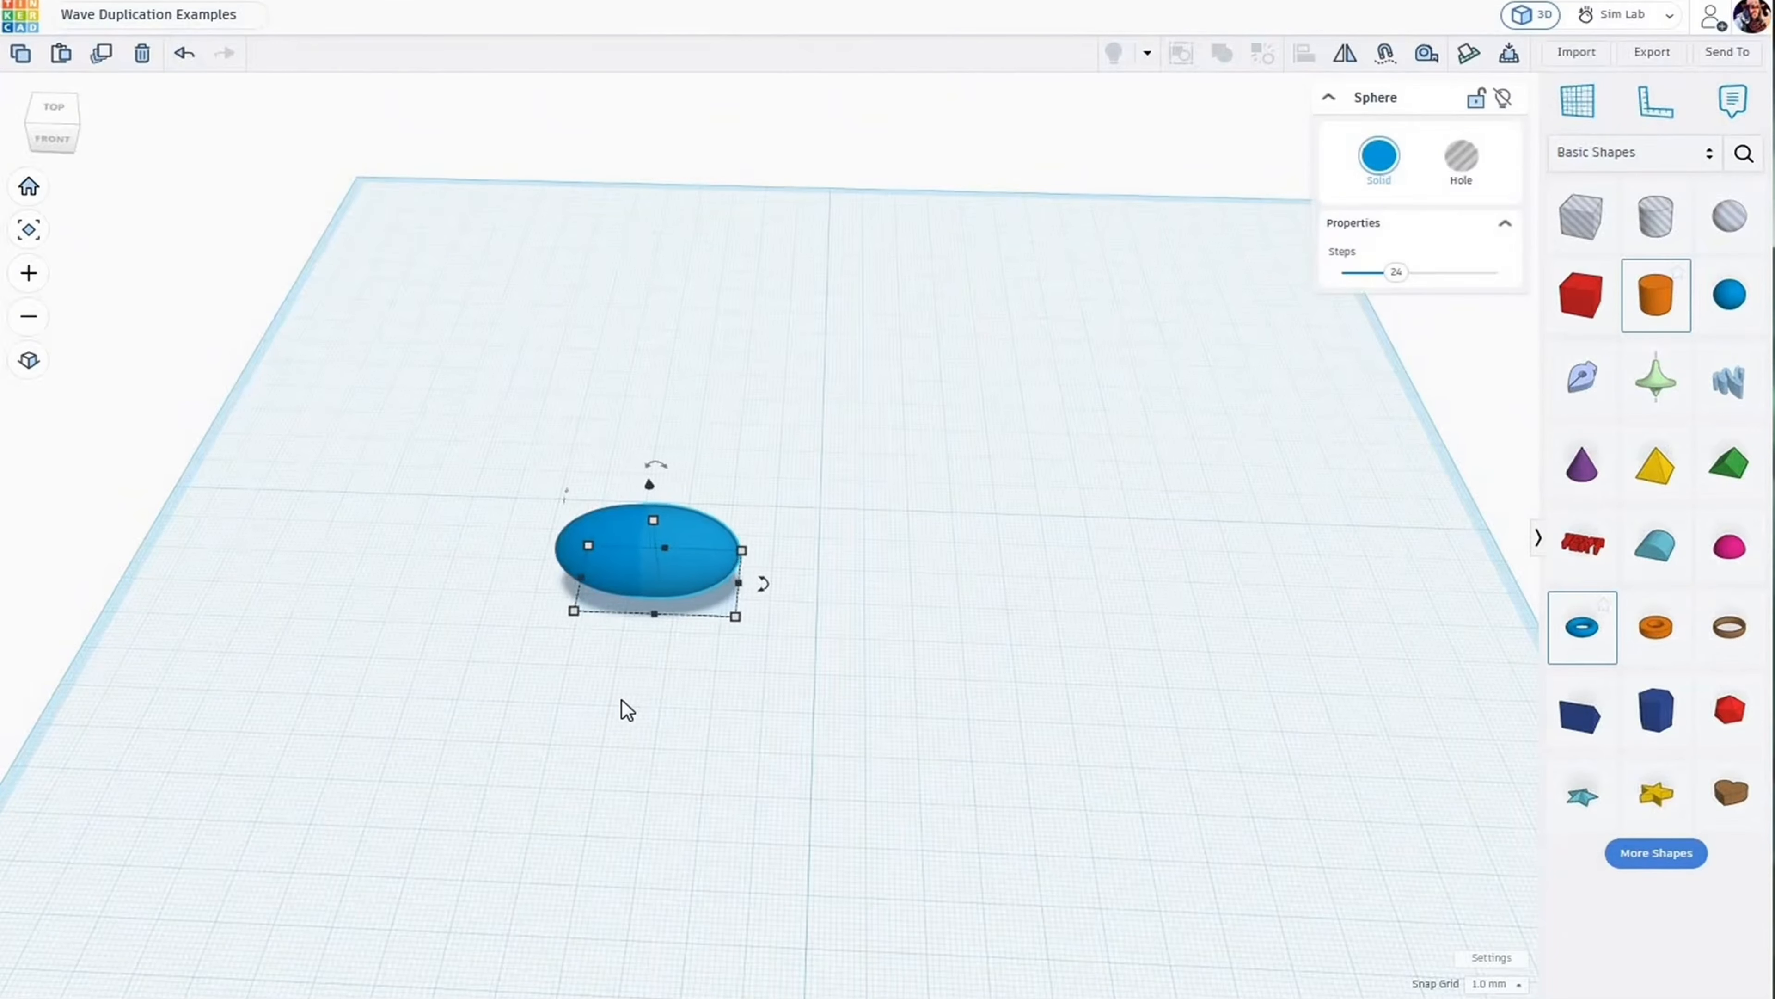
{"action": "scroll", "coordinate": [702, 529], "scroll_direction": "up", "scroll_amount": 4}
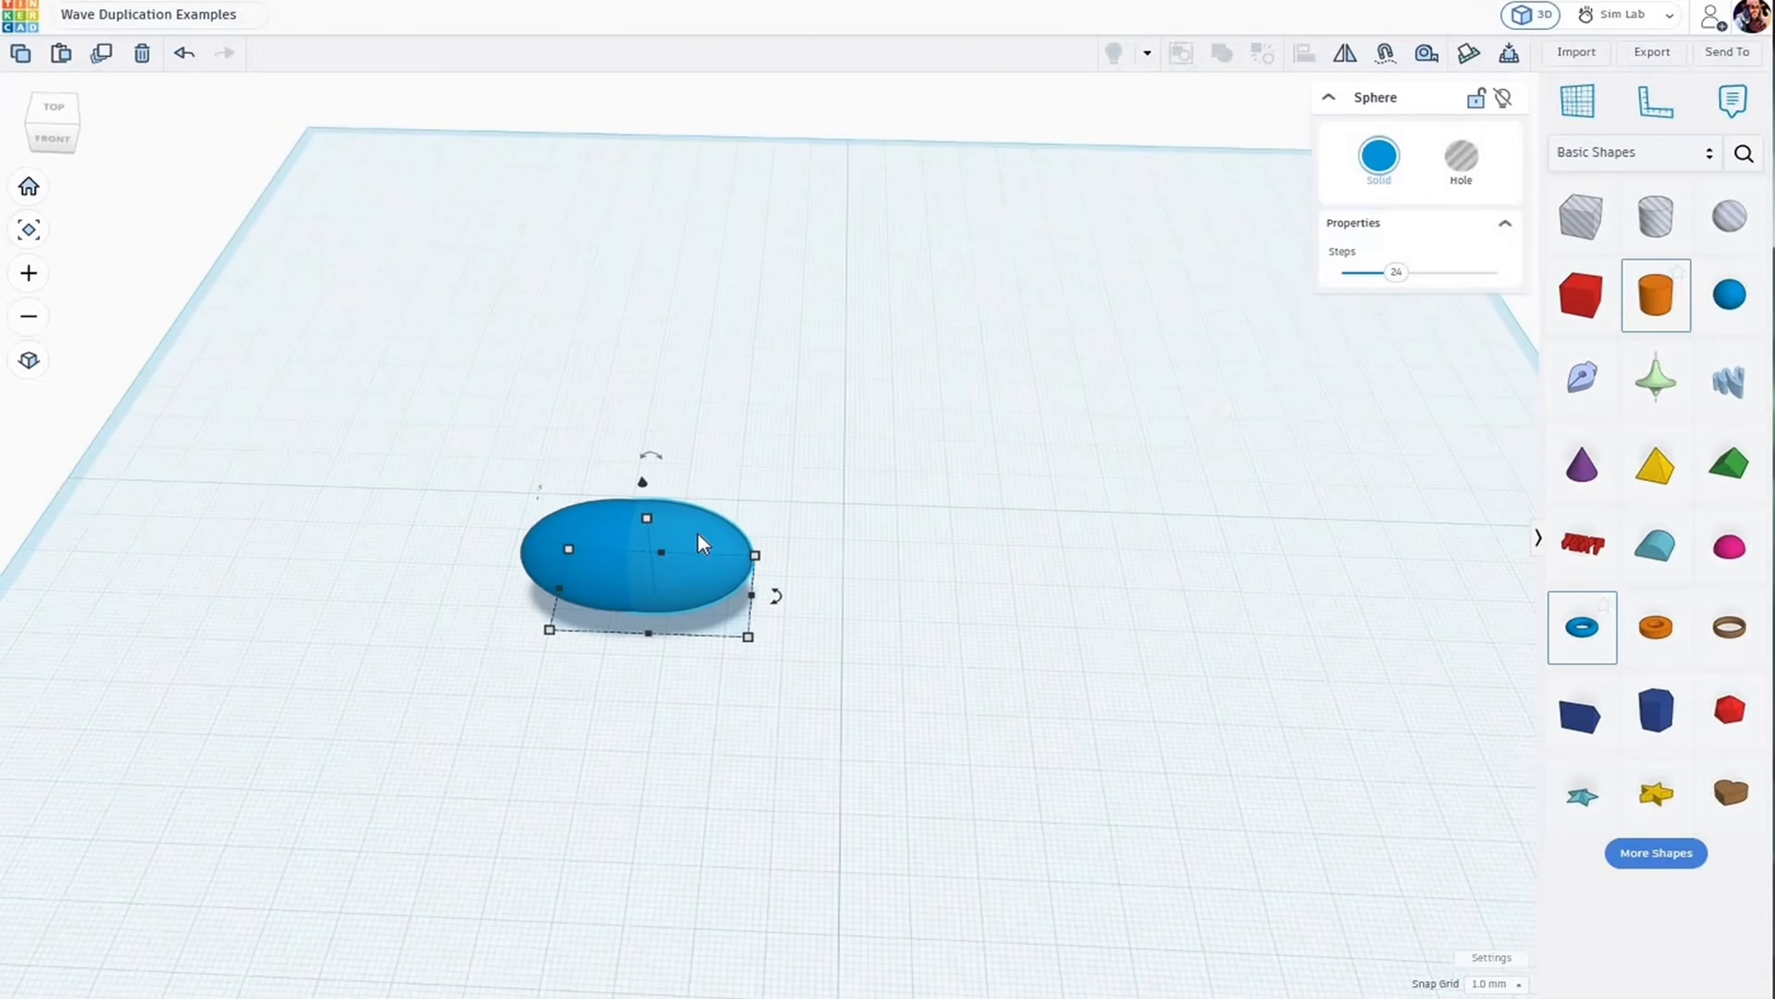
Rotate the copied ellipsoid 6° on the workplane and scale it proportionally to 95%.
{"action": "mouse_move", "coordinate": [802, 624]}
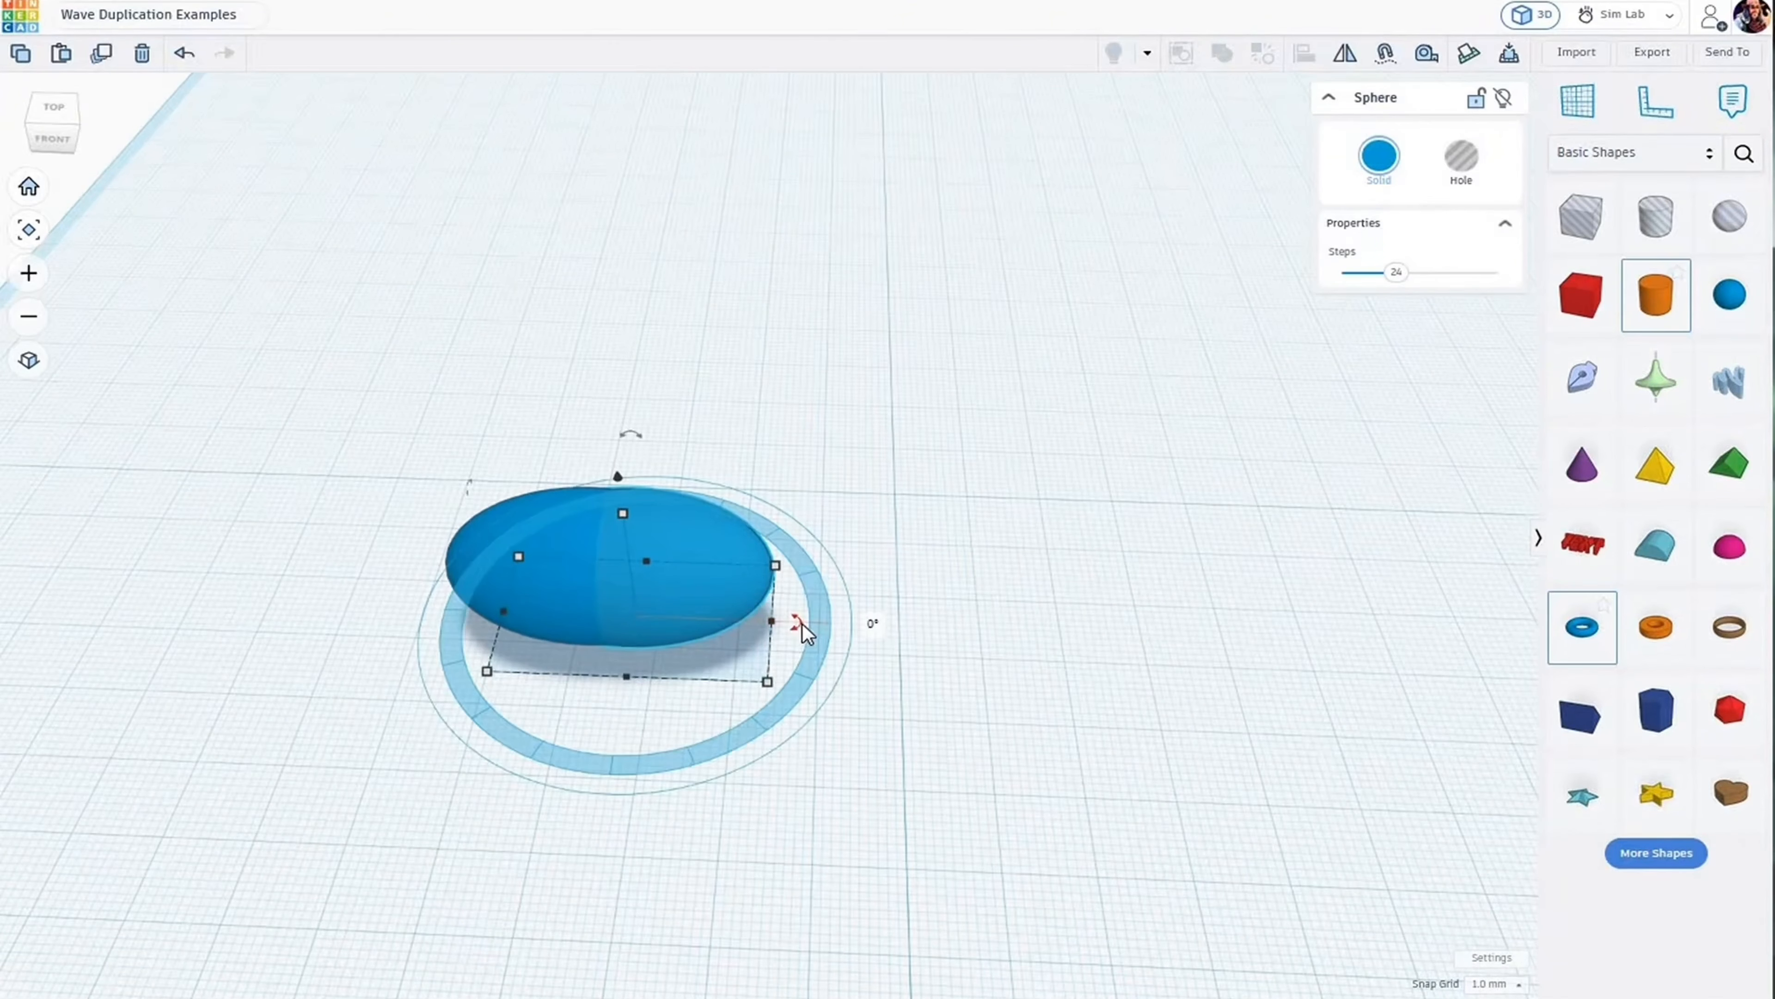
{"action": "left_click_drag", "start_coordinate": [850, 622], "coordinate": [864, 616]}
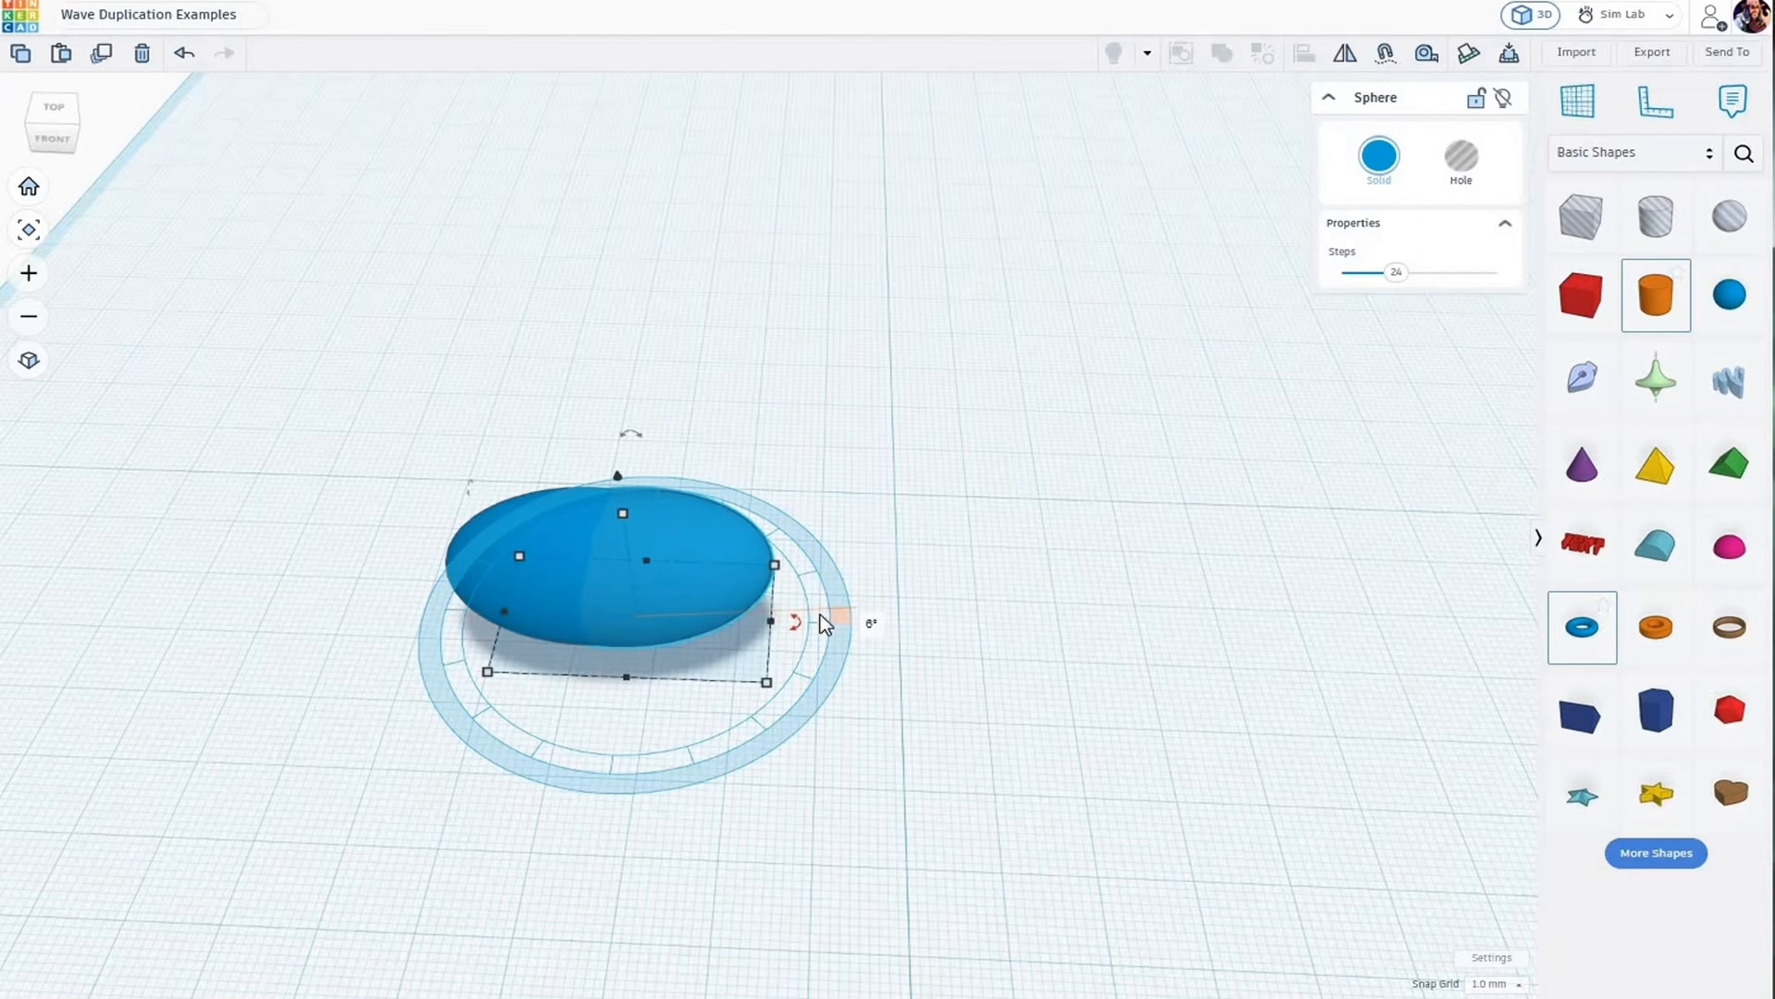
{"action": "mouse_move", "coordinate": [766, 682]}
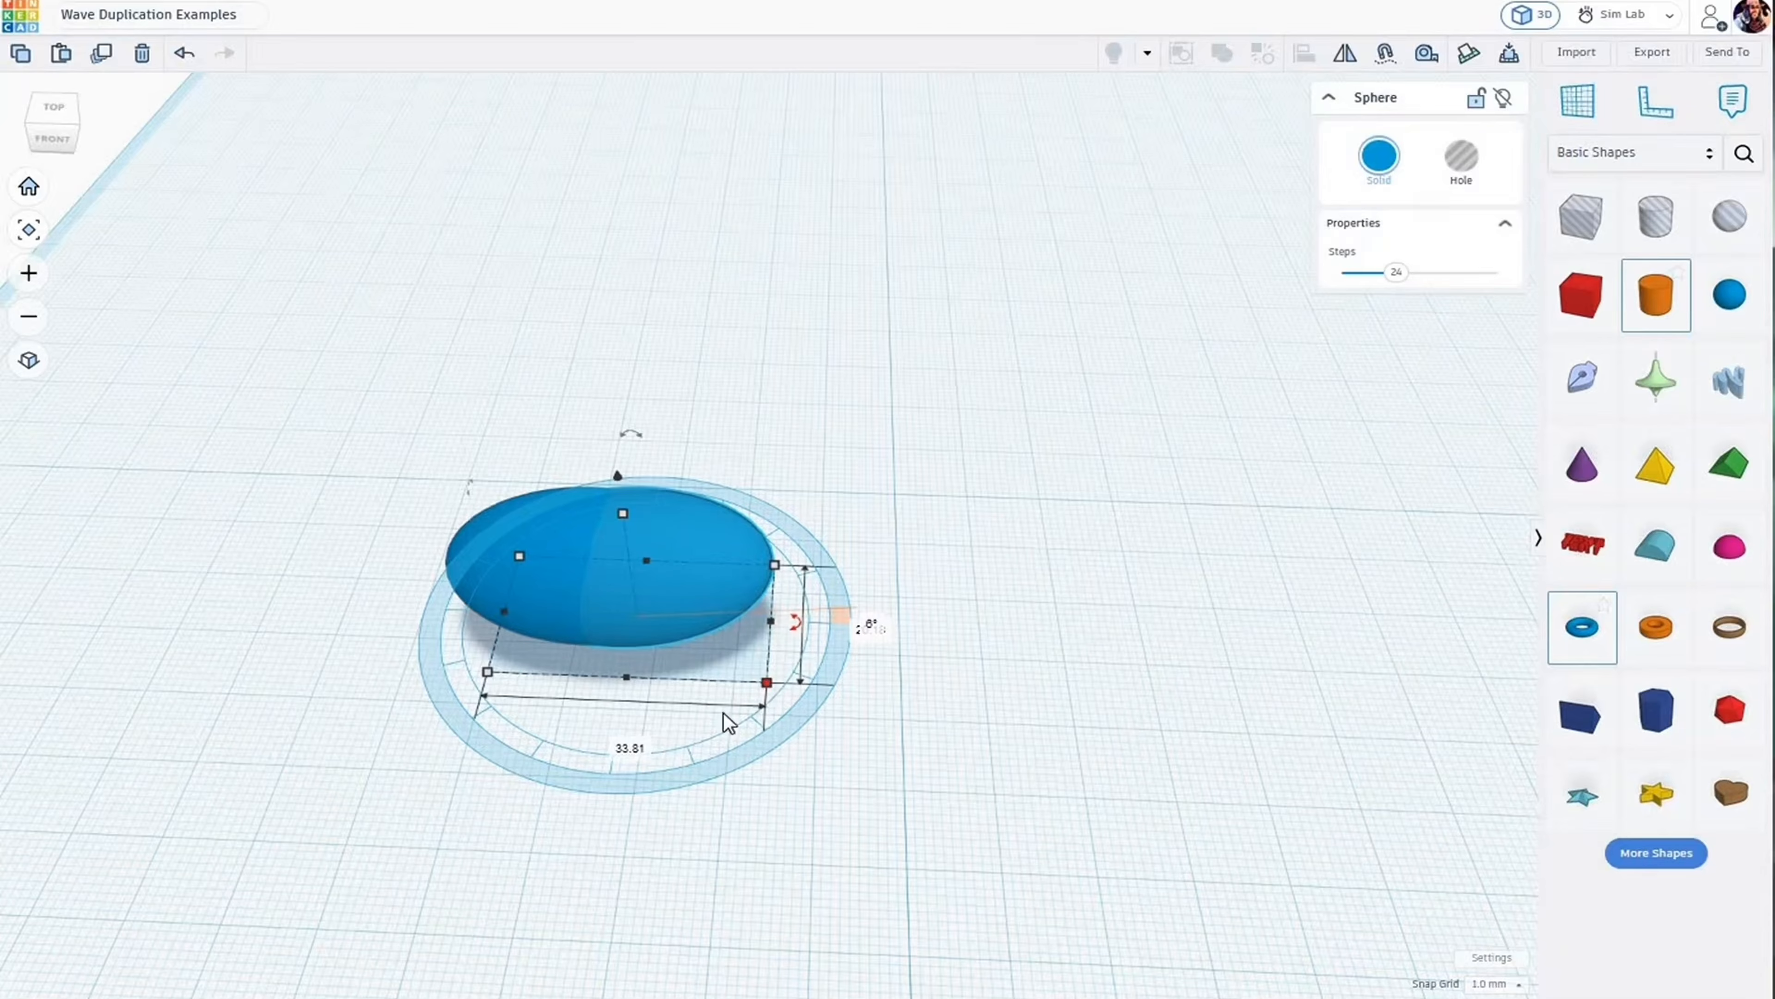
{"action": "left_click", "coordinate": [626, 739]}
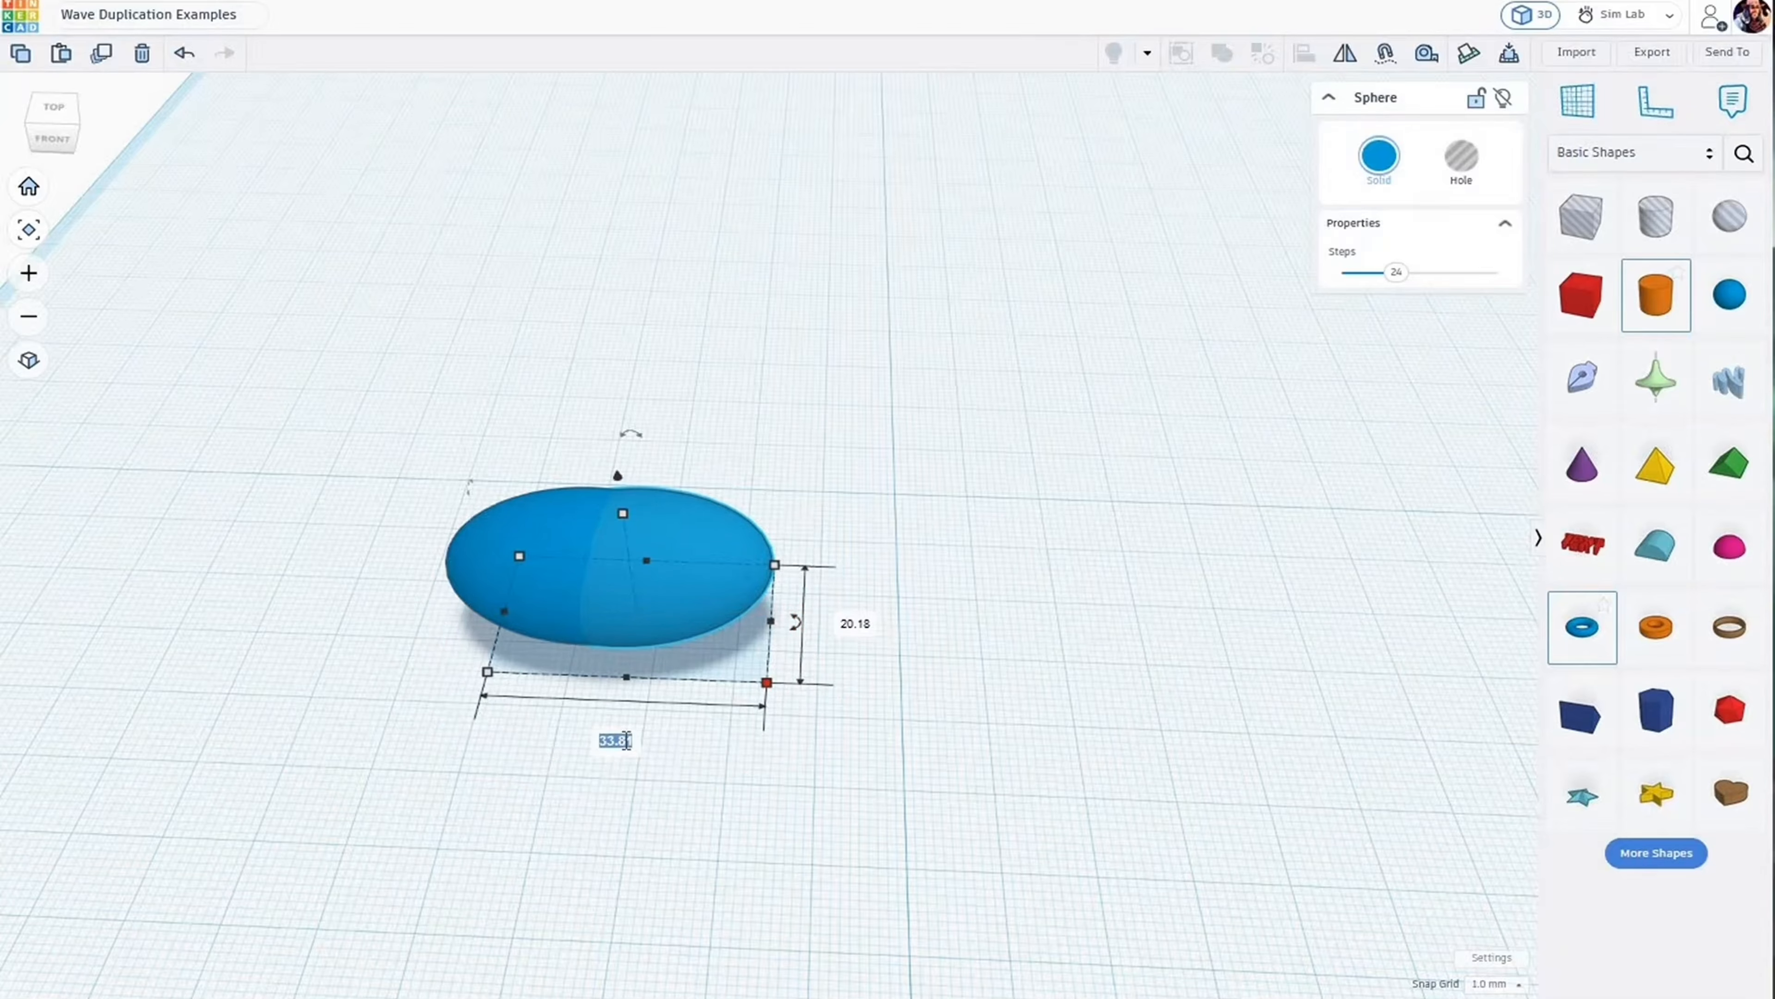
{"action": "type", "text": "95%"}
{"action": "key", "text": "Return"}
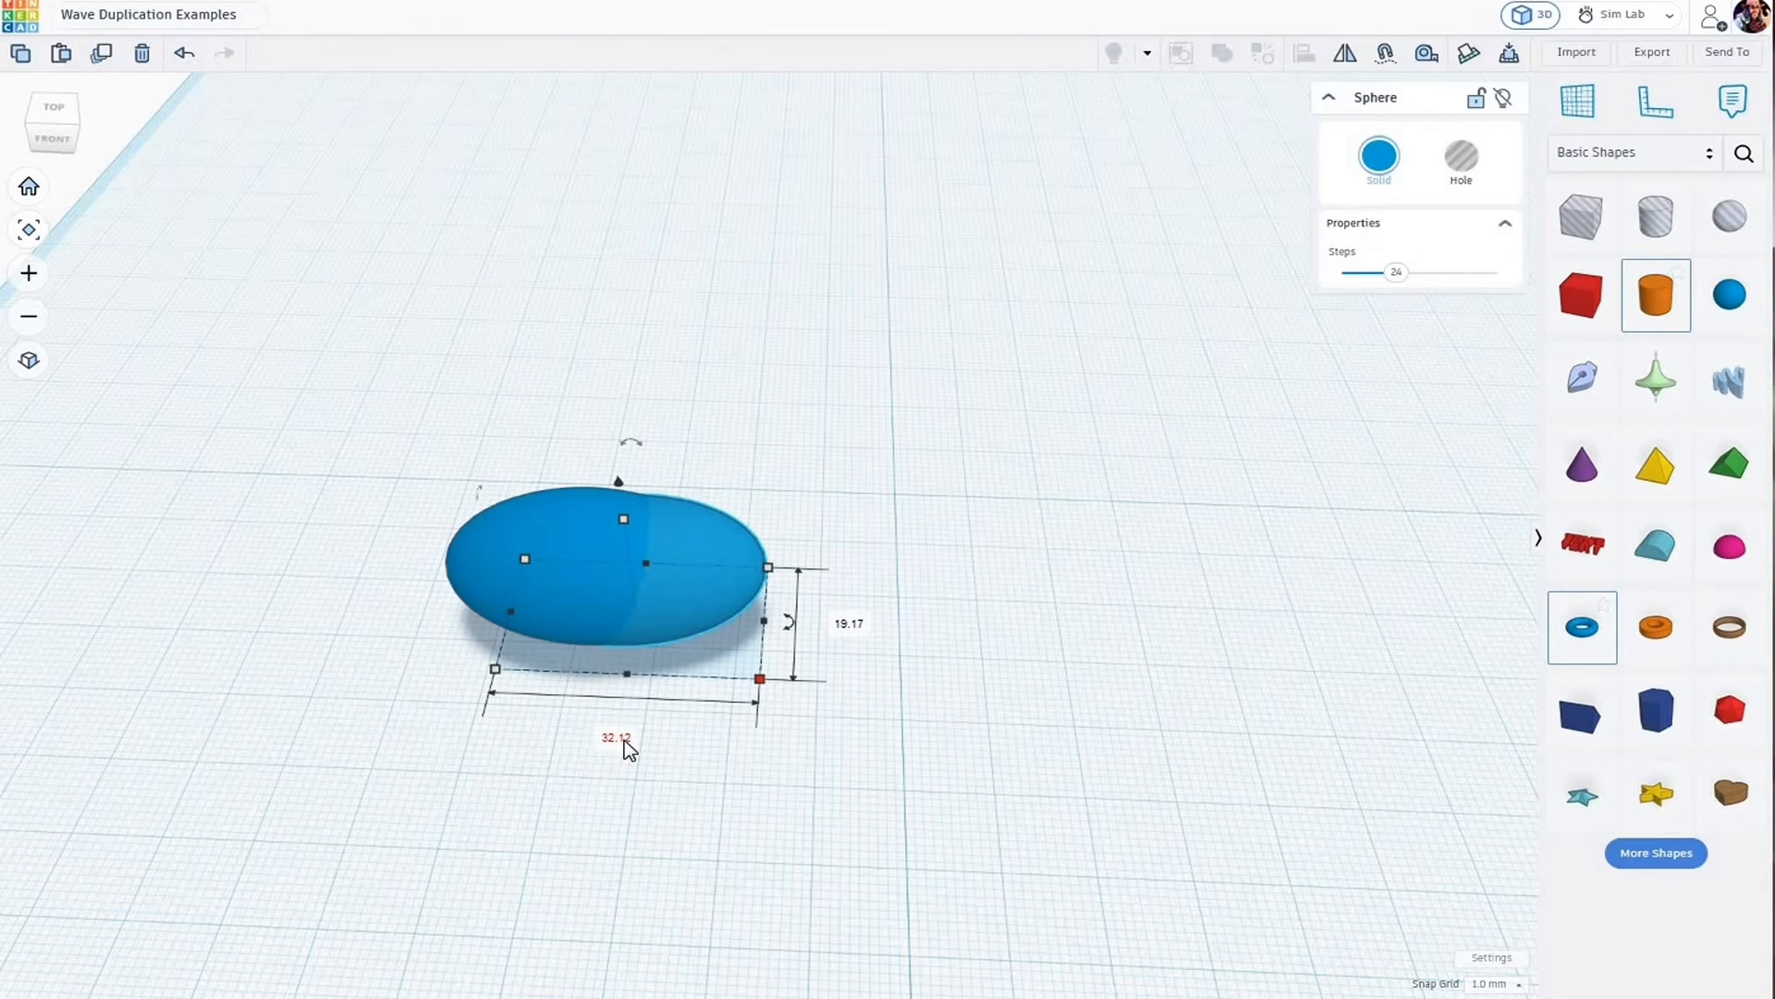
Repeat the shifted, rotated and shrunken duplication to build a curved, tapering tail of ellipsoids.
{"action": "key", "text": "ctrl+d"}
{"action": "key", "text": "ctrl+d"}
{"action": "key", "text": "ctrl+d"}
{"action": "key", "text": "ctrl+d"}
{"action": "key", "text": "ctrl+d"}
{"action": "key", "text": "ctrl+d"}
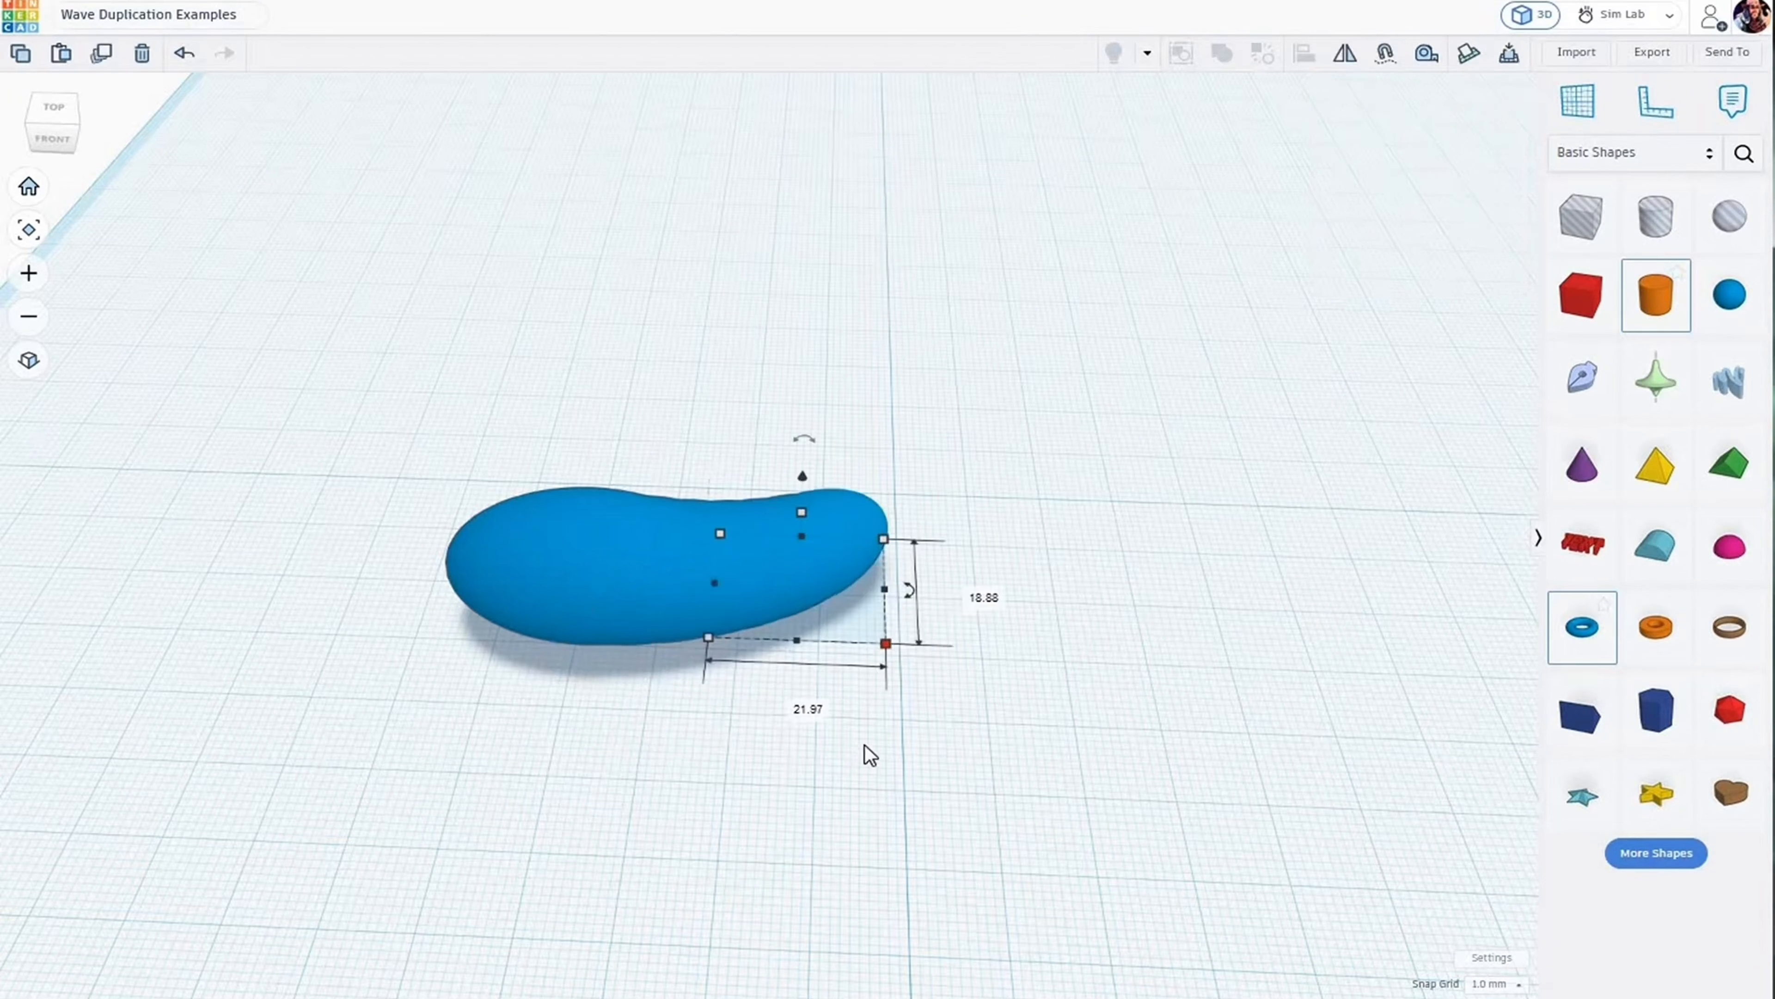
{"action": "key", "text": "ctrl+d"}
{"action": "key", "text": "ctrl+d"}
{"action": "key", "text": "ctrl+d"}
{"action": "key", "text": "ctrl+d"}
{"action": "right_click_drag", "start_coordinate": [942, 820], "coordinate": [940, 844]}
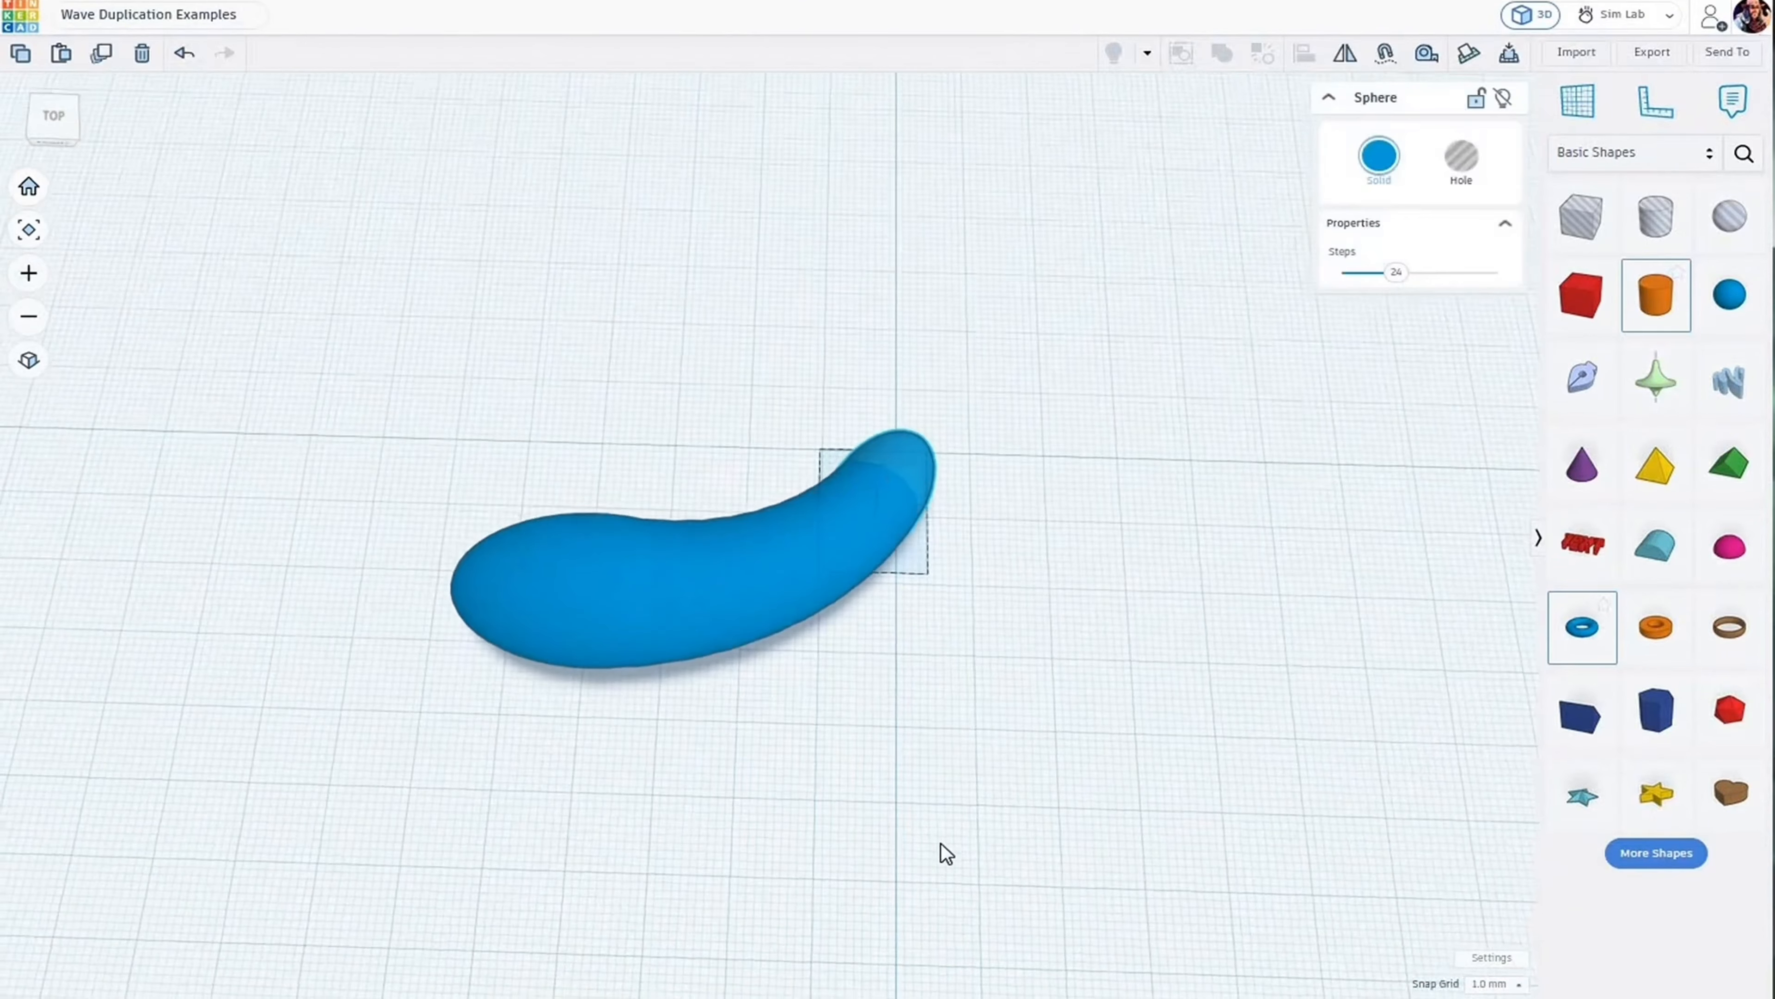
{"action": "key", "text": "ctrl+d"}
{"action": "key", "text": "ctrl+d"}
{"action": "key", "text": "ctrl+d"}
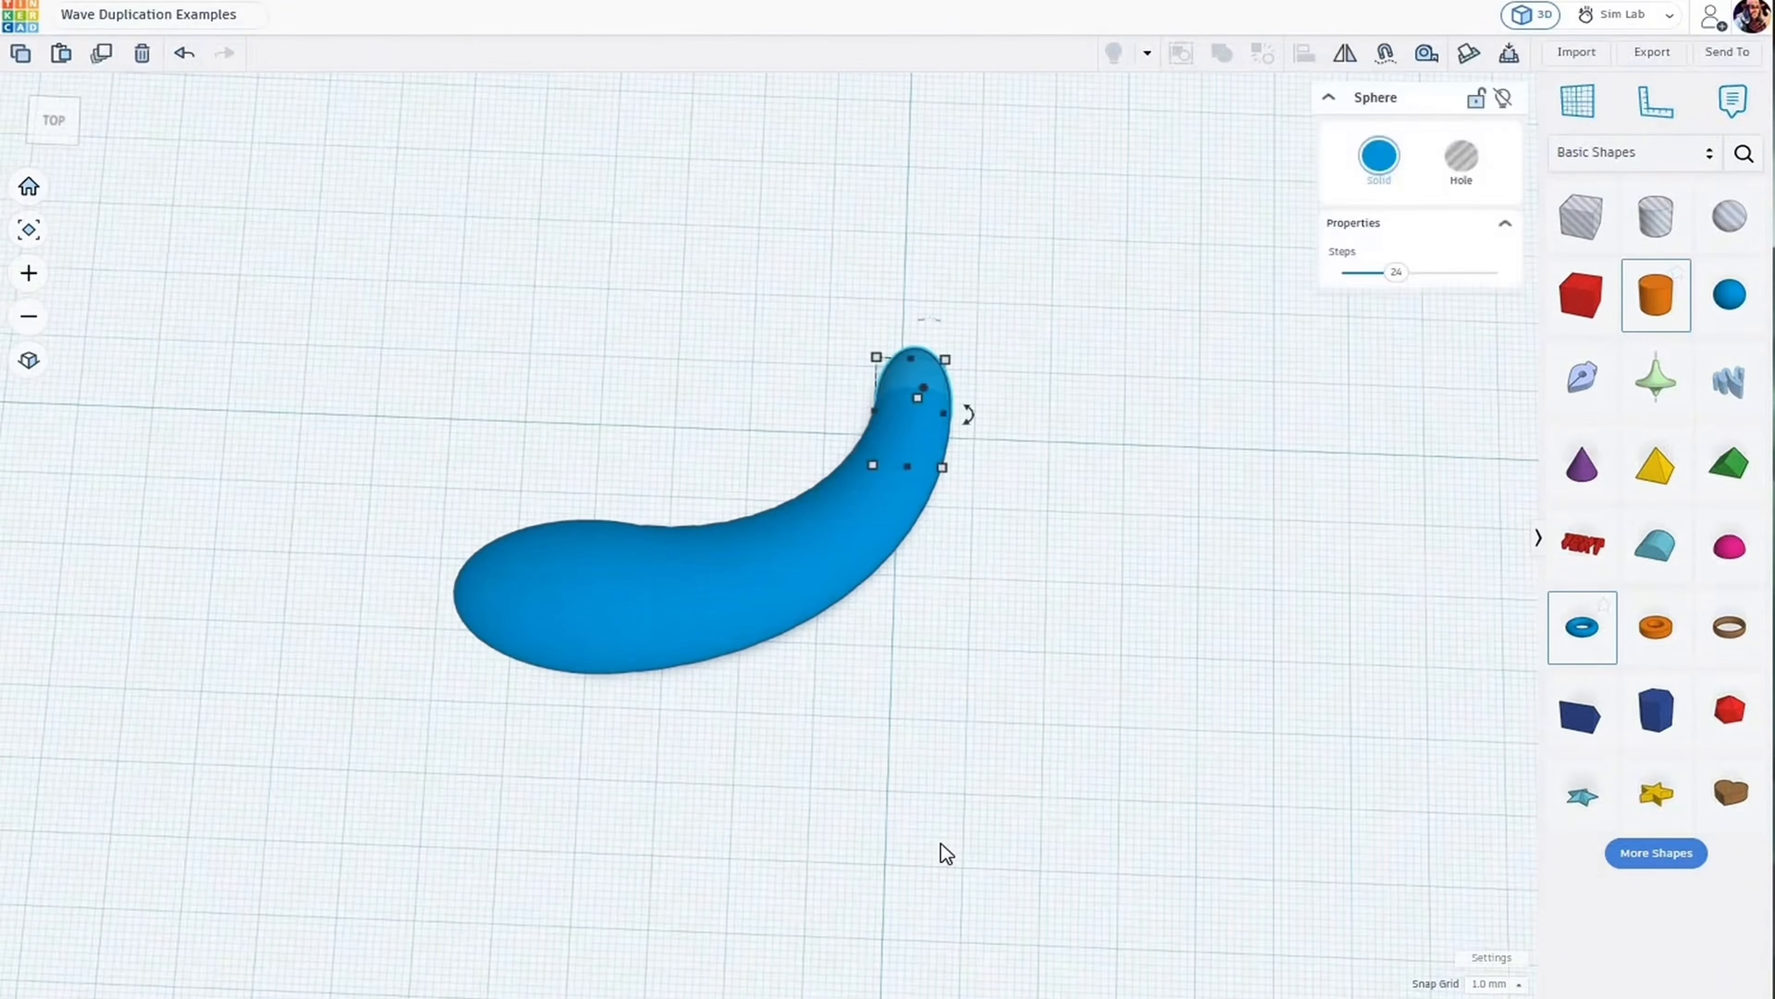
{"action": "key", "text": "ctrl+d"}
{"action": "key", "text": "ctrl+d"}
{"action": "key", "text": "ctrl+d"}
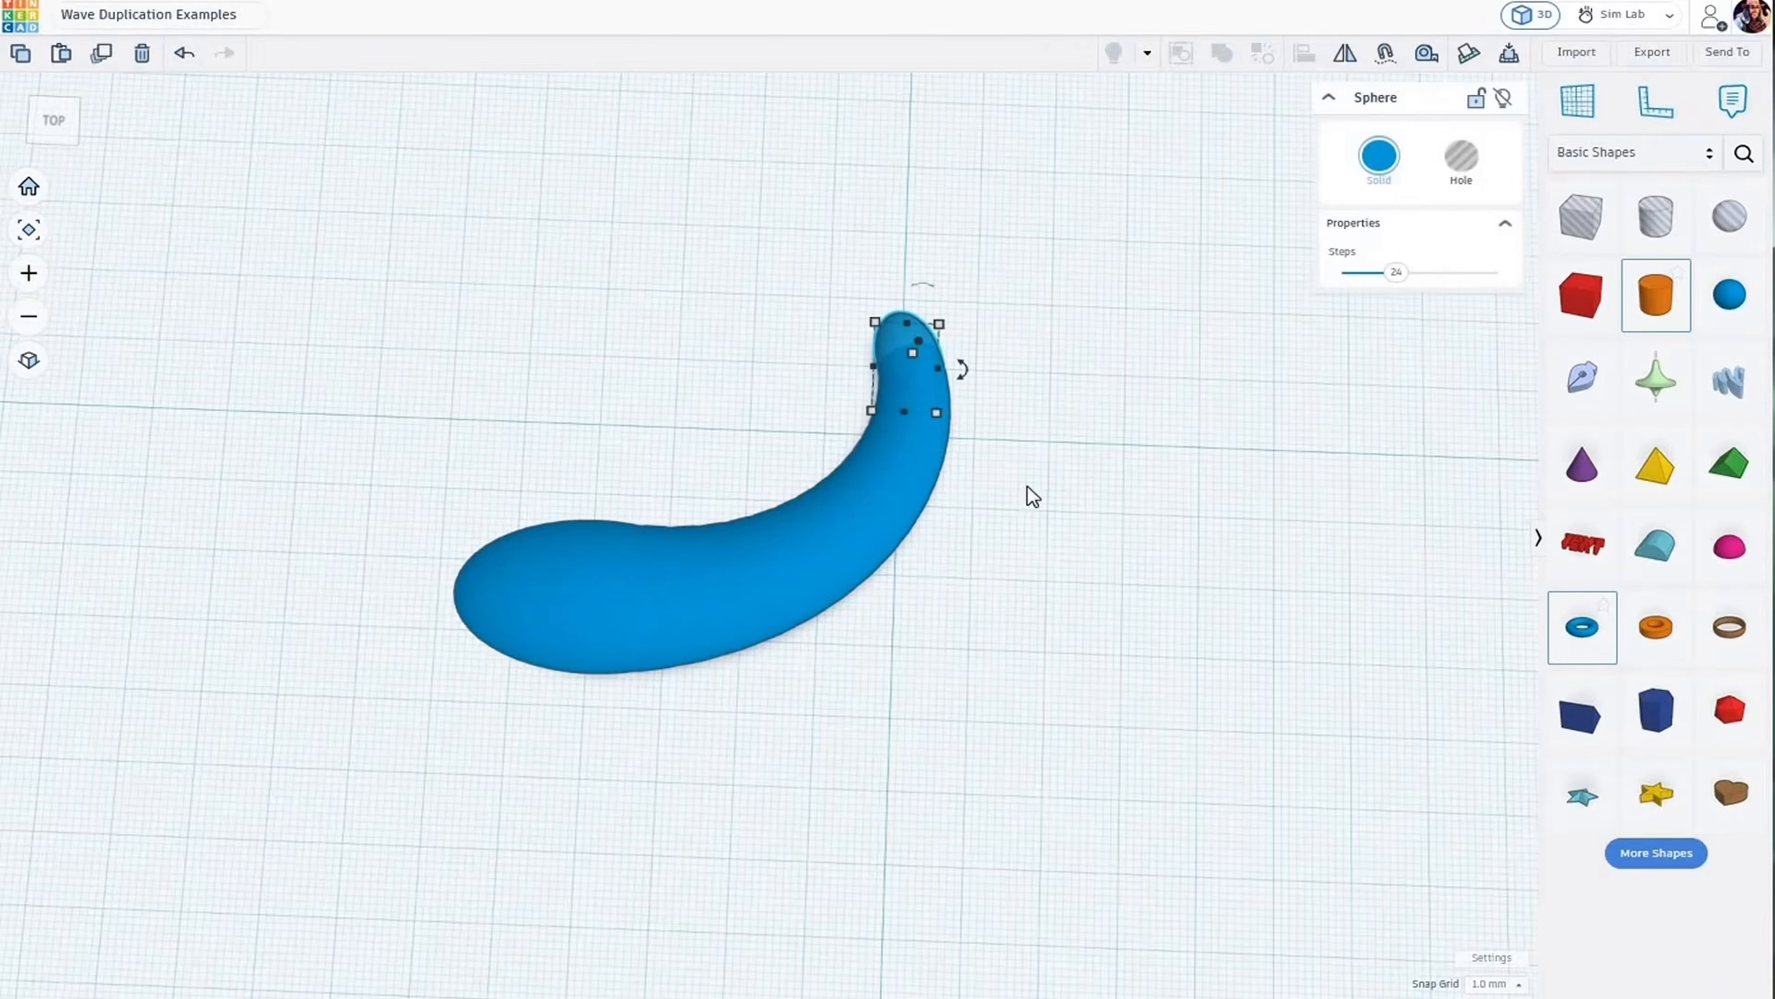
Rotate the last ellipsoid at the tail's tip the opposite way and repeat the duplication so the tip curves back.
{"action": "right_click_drag", "start_coordinate": [808, 427], "coordinate": [665, 433]}
{"action": "mouse_move", "coordinate": [679, 428]}
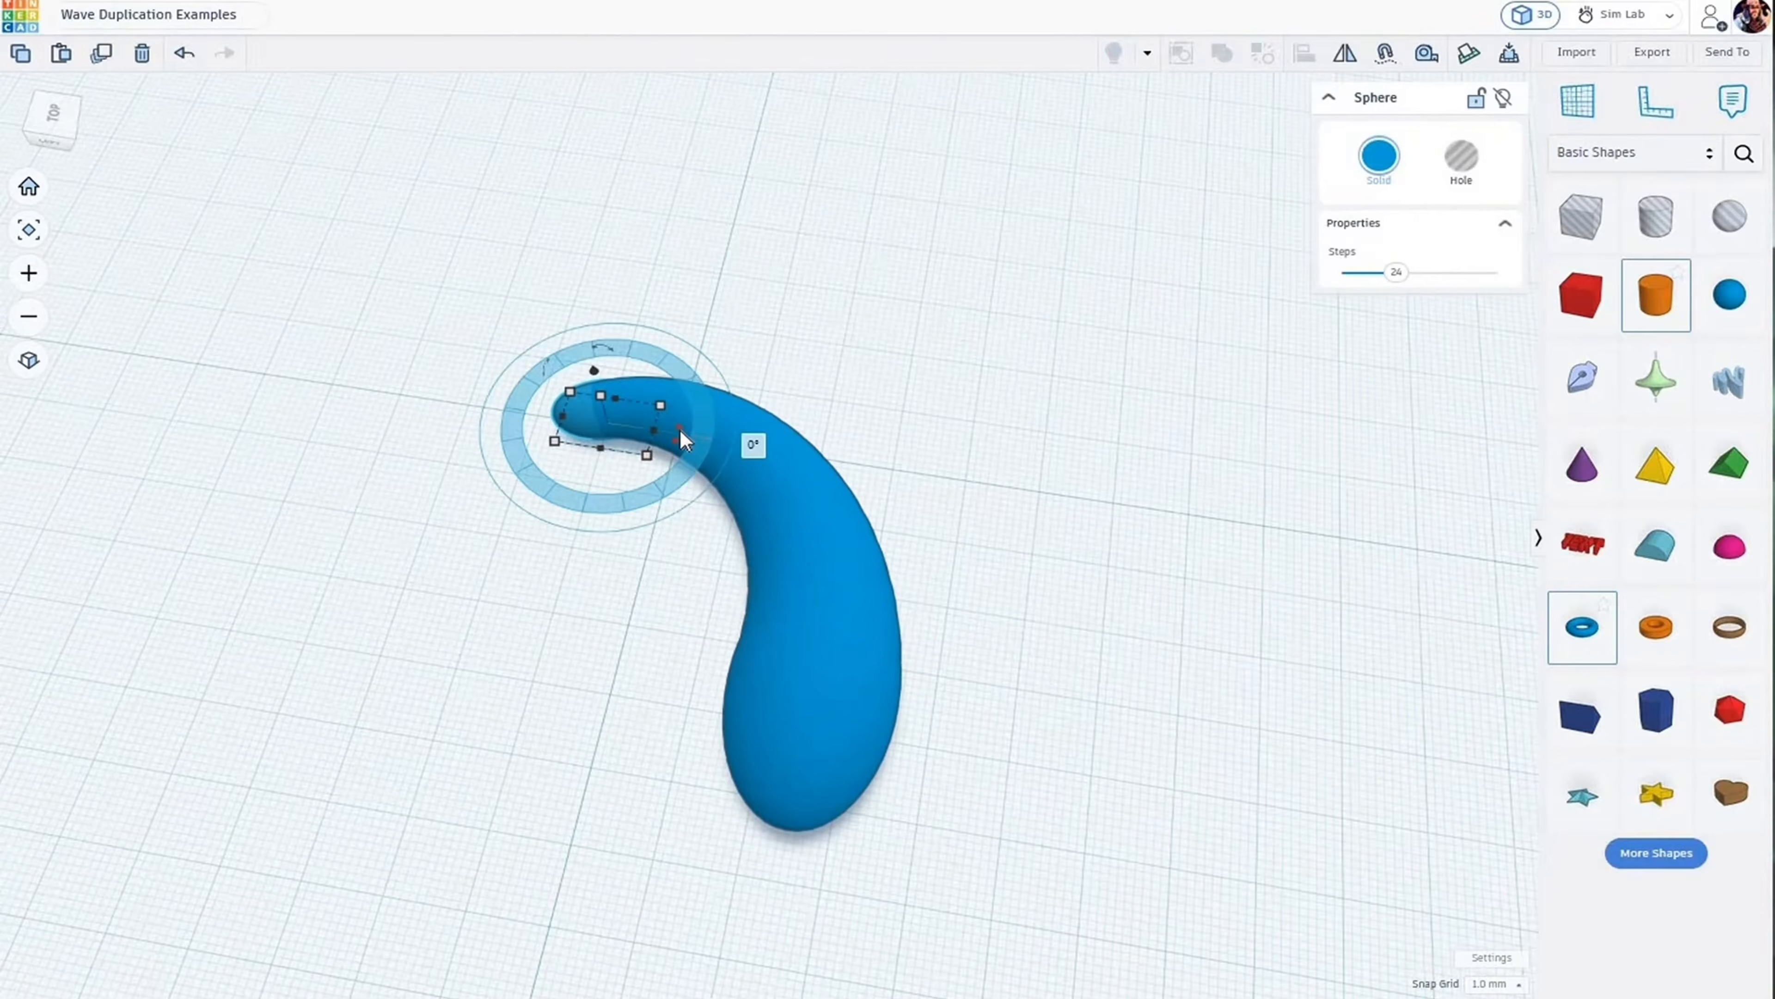
{"action": "left_click_drag", "start_coordinate": [742, 467], "coordinate": [745, 457]}
{"action": "key", "text": "ctrl+d"}
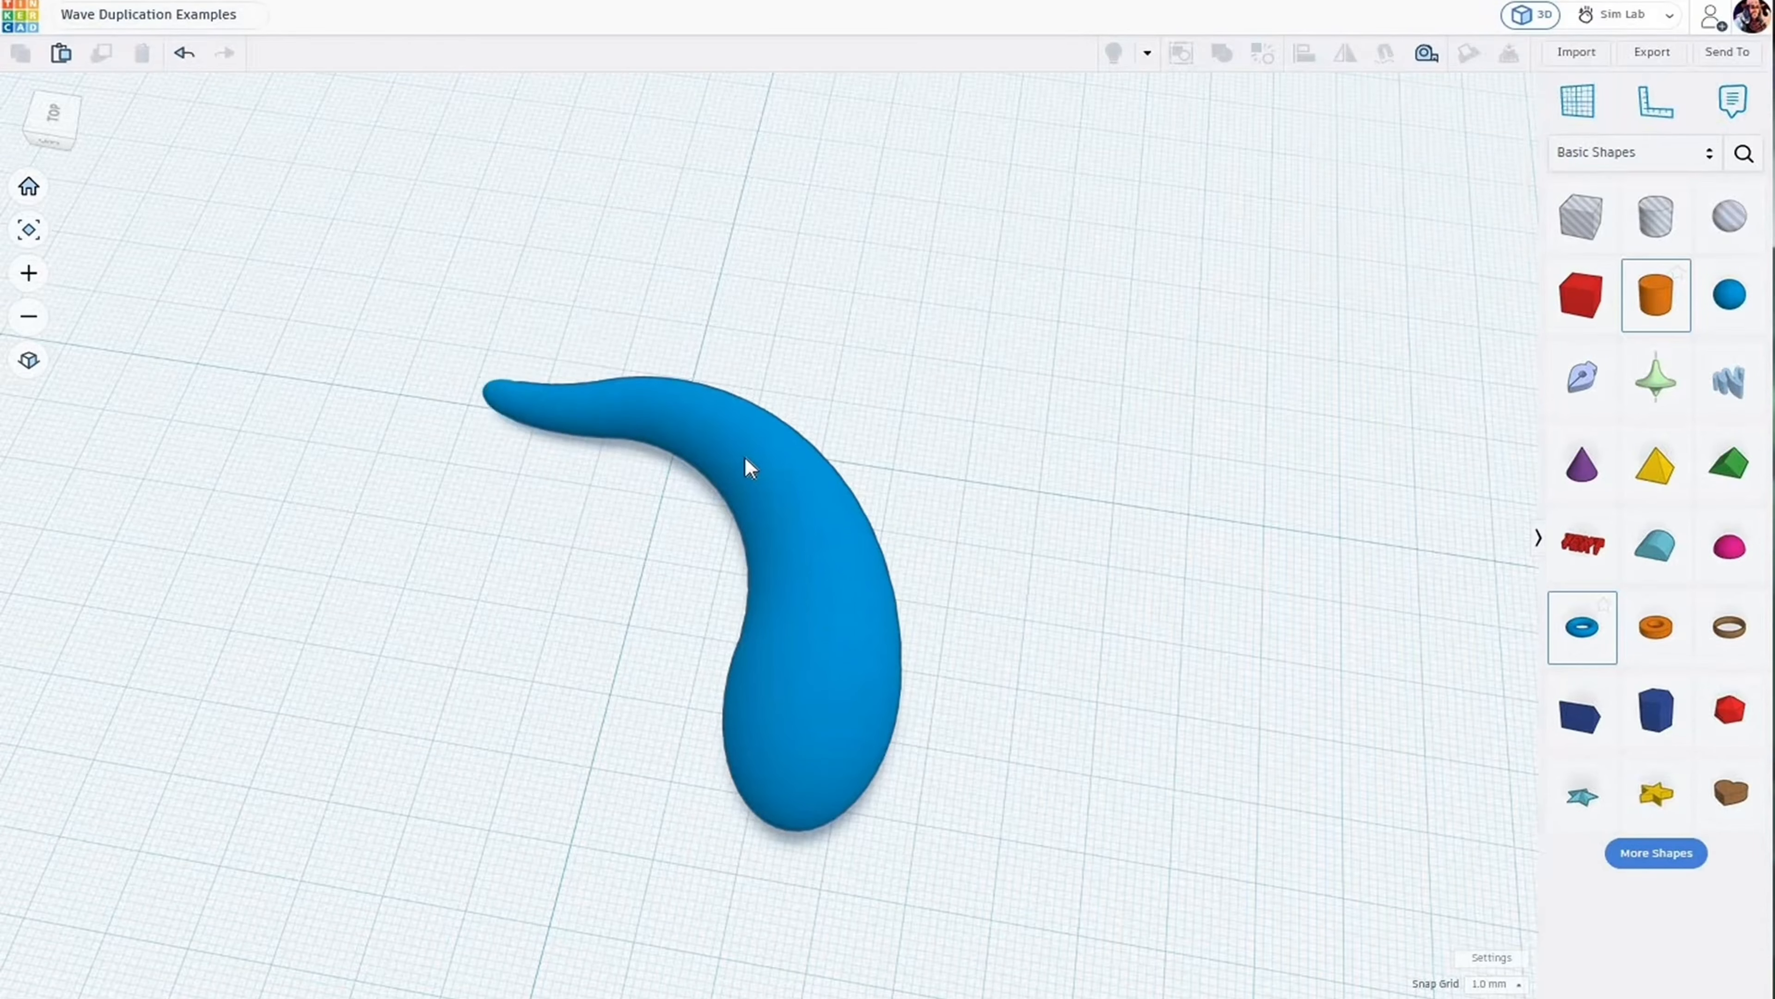
{"action": "key", "text": "ctrl+d"}
{"action": "key", "text": "ctrl+d"}
{"action": "key", "text": "ctrl+d"}
{"action": "key", "text": "ctrl+d"}
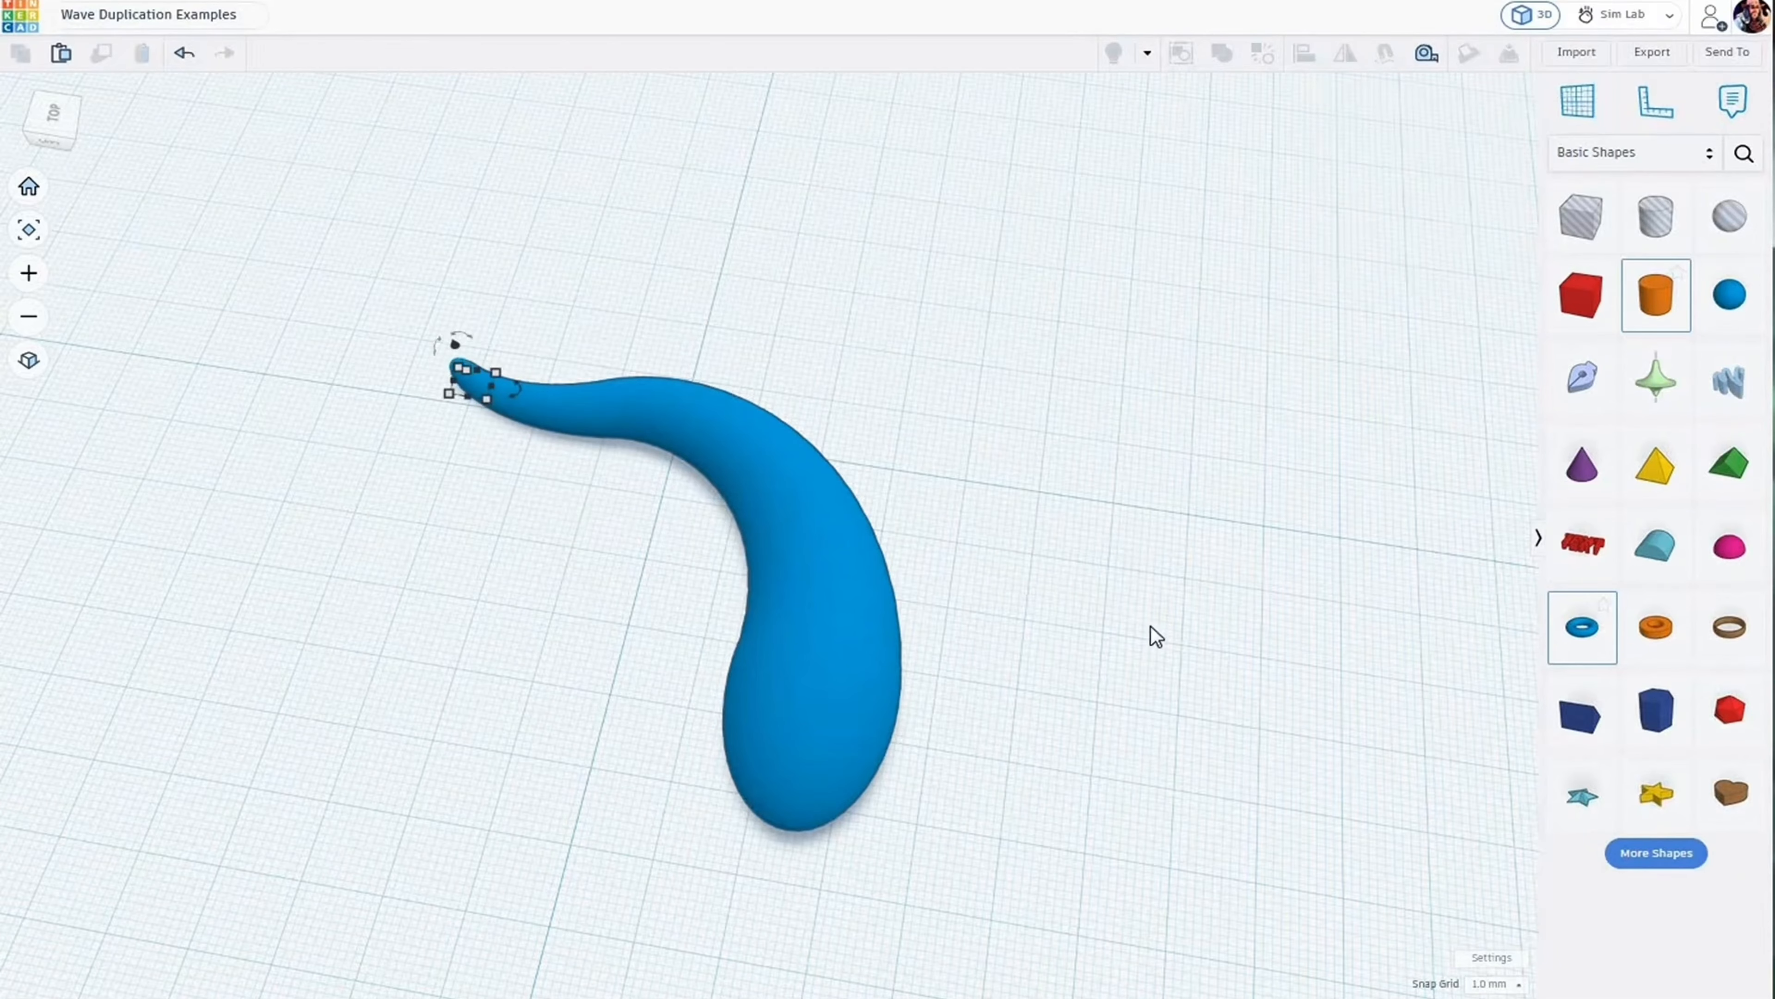
Select all the shapes of the curved tail and delete them.
{"action": "right_click_drag", "start_coordinate": [769, 699], "coordinate": [720, 659]}
{"action": "scroll", "coordinate": [720, 659], "scroll_direction": "down", "scroll_amount": 3}
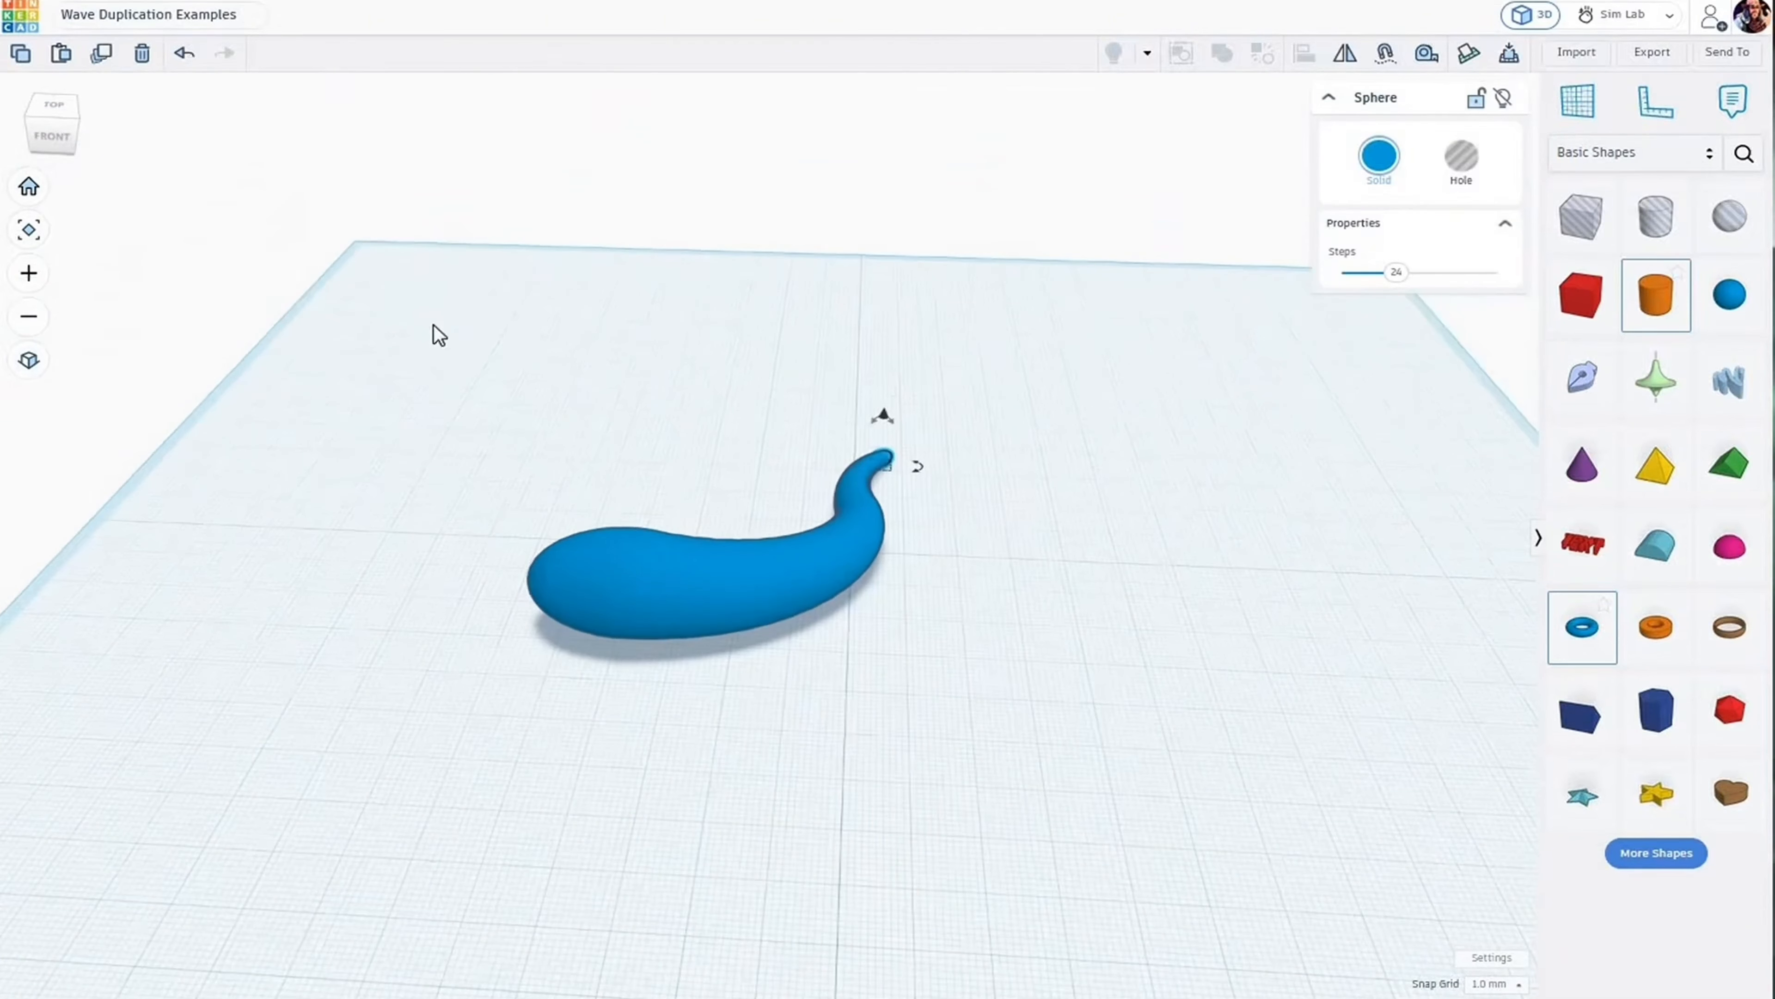
{"action": "left_click_drag", "start_coordinate": [434, 325], "coordinate": [1011, 753]}
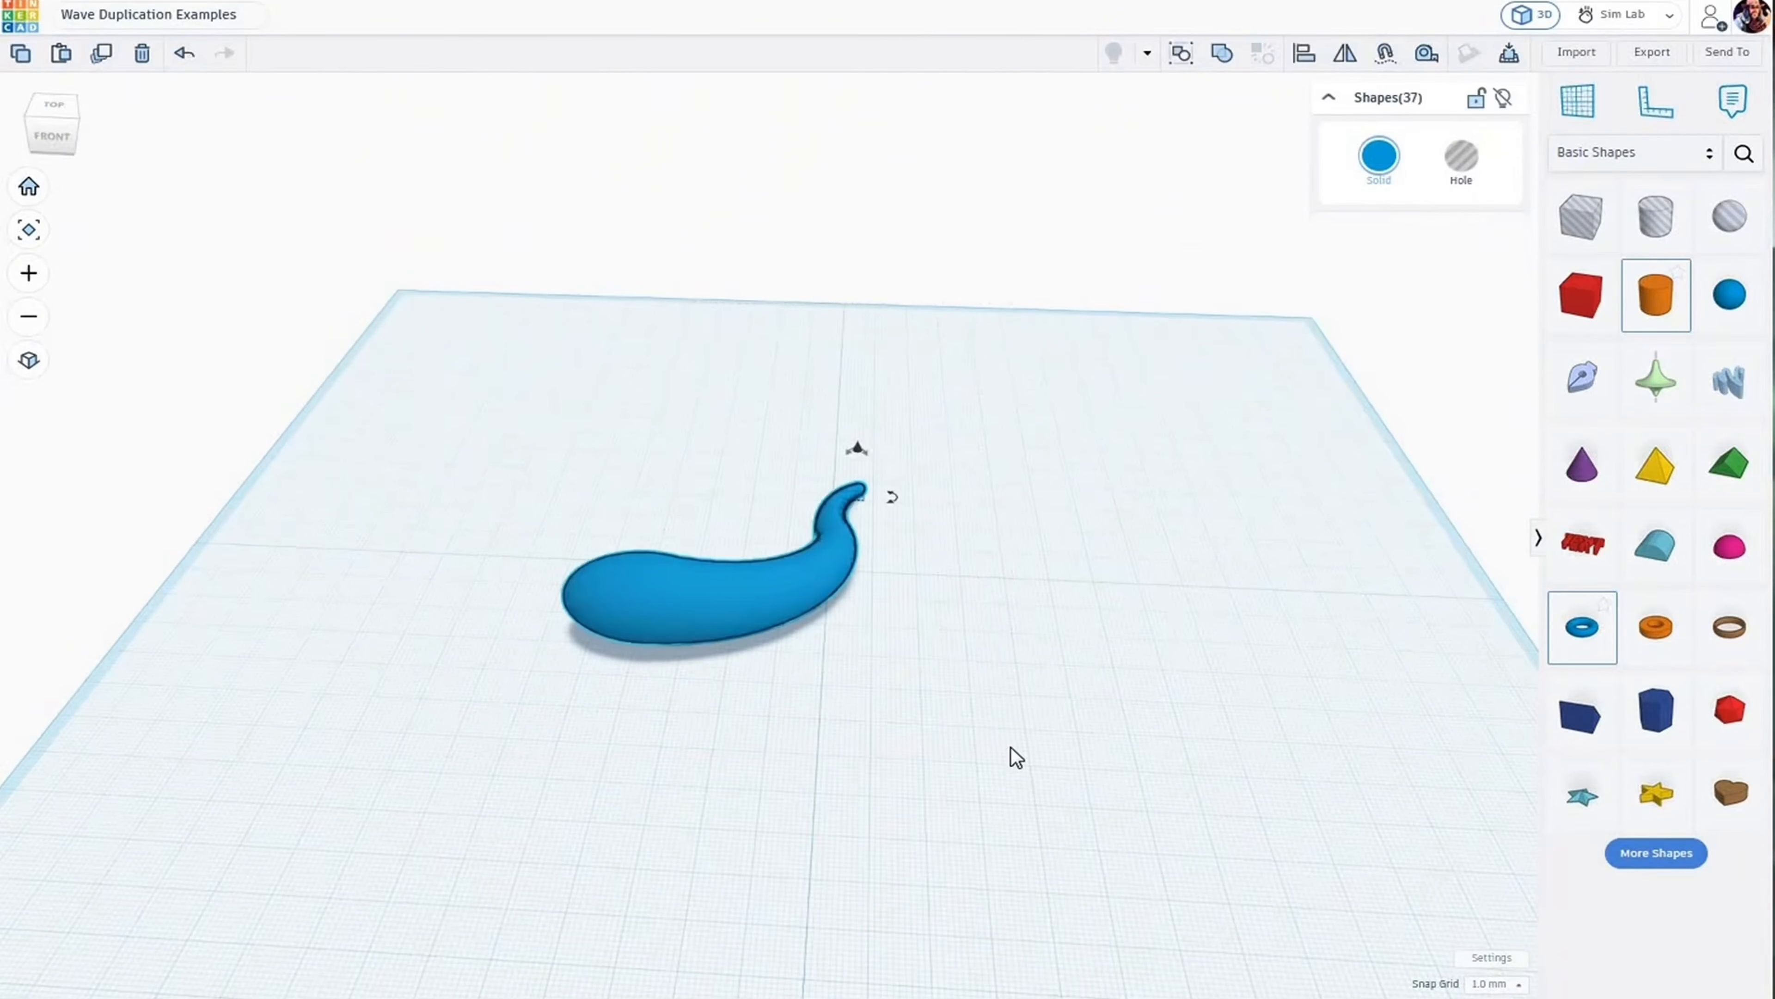
{"action": "key", "text": "Delete"}
Place a default sphere behind the workplane's centre, then duplicate it and move the copy straight forward to the centre.
{"action": "left_click_drag", "start_coordinate": [1726, 304], "coordinate": [836, 432]}
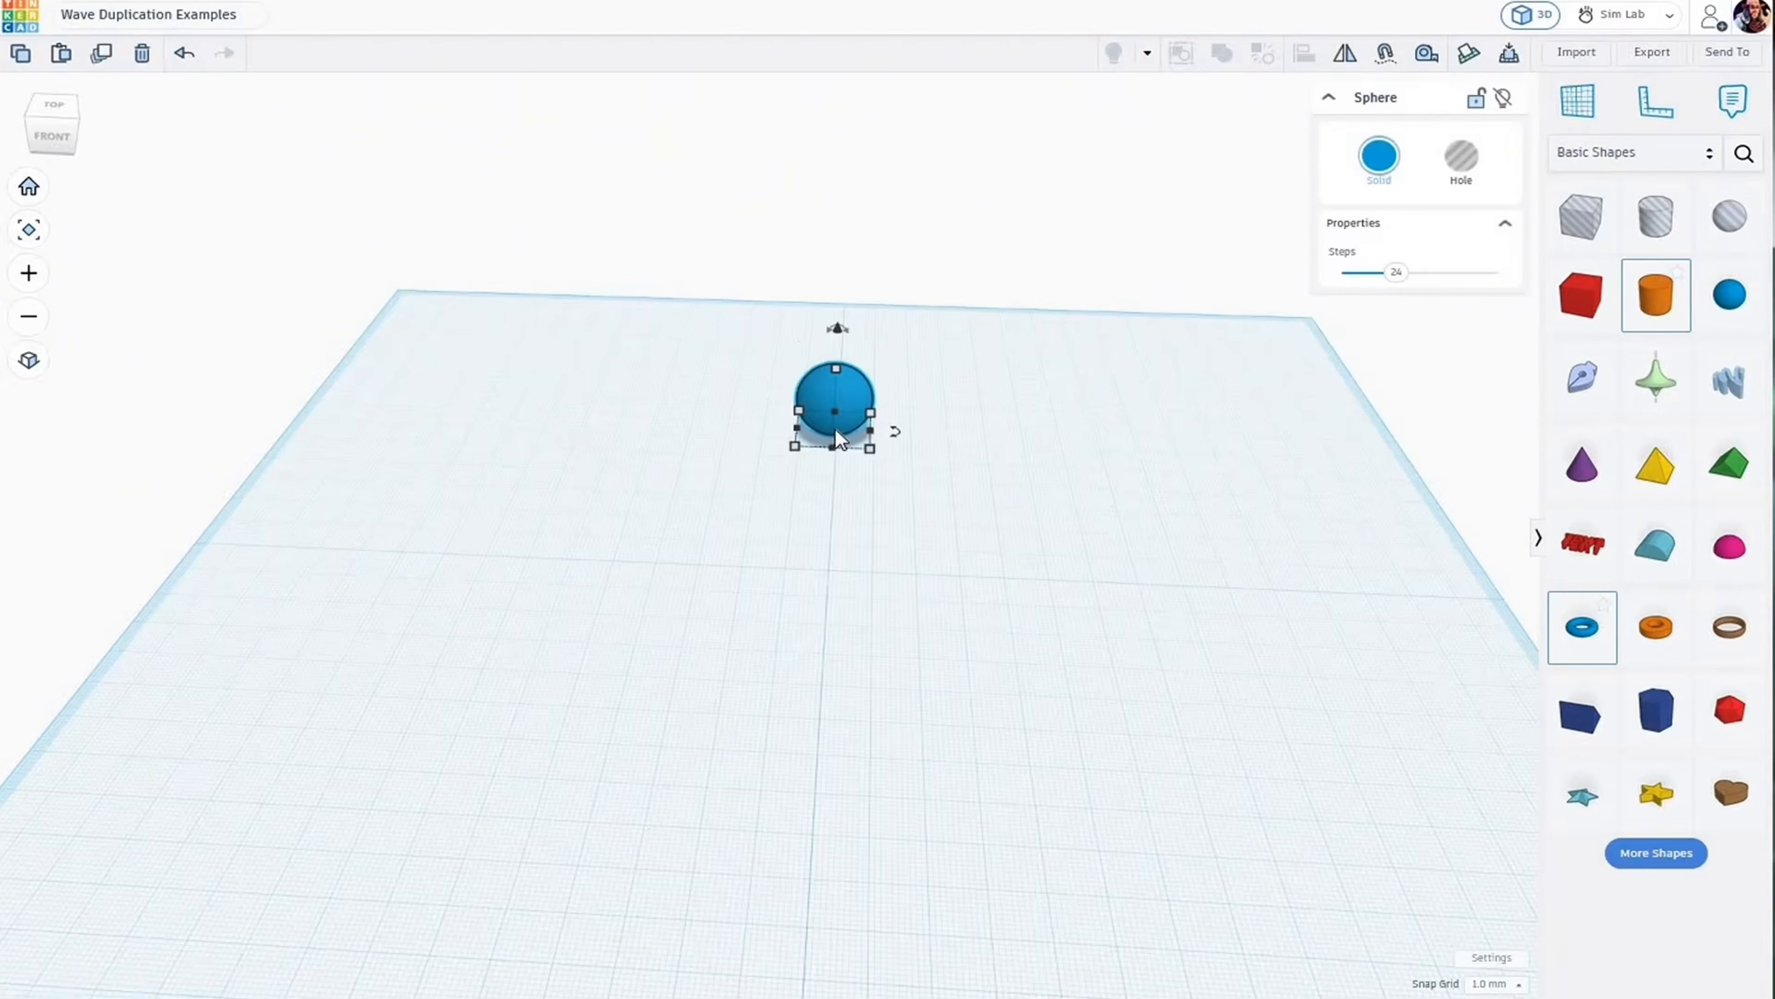
{"action": "key", "text": "ctrl+d"}
{"action": "key", "text": "Down"}
{"action": "key", "text": "Down"}
{"action": "key", "text": "Down"}
{"action": "key", "text": "Down"}
{"action": "key", "text": "Down"}
{"action": "key", "text": "Down"}
{"action": "key", "text": "Down"}
{"action": "key", "text": "Down"}
{"action": "key", "text": "Down"}
{"action": "key", "text": "Down"}
{"action": "key", "text": "Down"}
{"action": "key", "text": "Down"}
{"action": "key", "text": "Down"}
{"action": "key", "text": "Down"}
{"action": "key", "text": "Down"}
{"action": "key", "text": "Down"}
{"action": "key", "text": "Down"}
{"action": "key", "text": "Down"}
{"action": "key", "text": "Down"}
{"action": "key", "text": "Down"}
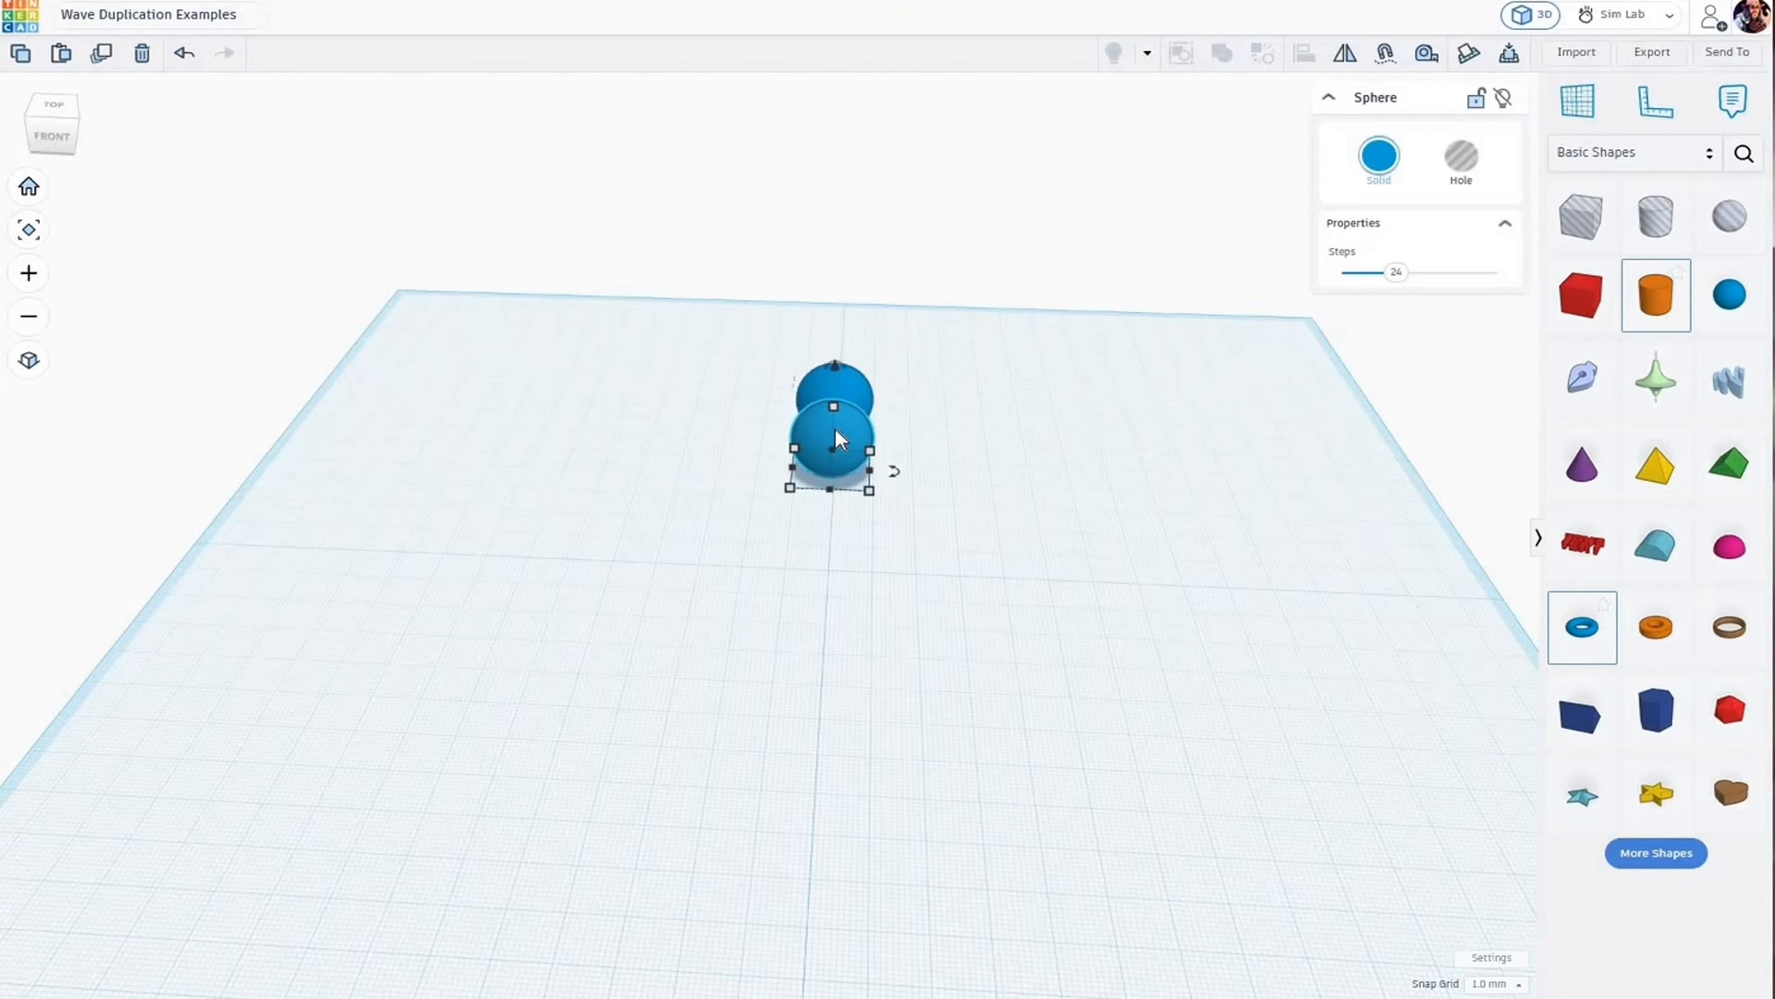
{"action": "key", "text": "Down"}
{"action": "key", "text": "Down"}
{"action": "key", "text": "Down"}
{"action": "key", "text": "Down"}
{"action": "key", "text": "Down"}
{"action": "key", "text": "Down"}
{"action": "key", "text": "Down"}
{"action": "key", "text": "Down"}
{"action": "key", "text": "Down"}
{"action": "key", "text": "Down"}
{"action": "key", "text": "Down"}
{"action": "key", "text": "Down"}
{"action": "key", "text": "Down"}
{"action": "key", "text": "Down"}
{"action": "key", "text": "Down"}
{"action": "key", "text": "Down"}
{"action": "key", "text": "Down"}
{"action": "key", "text": "Down"}
{"action": "key", "text": "Down"}
{"action": "key", "text": "Down"}
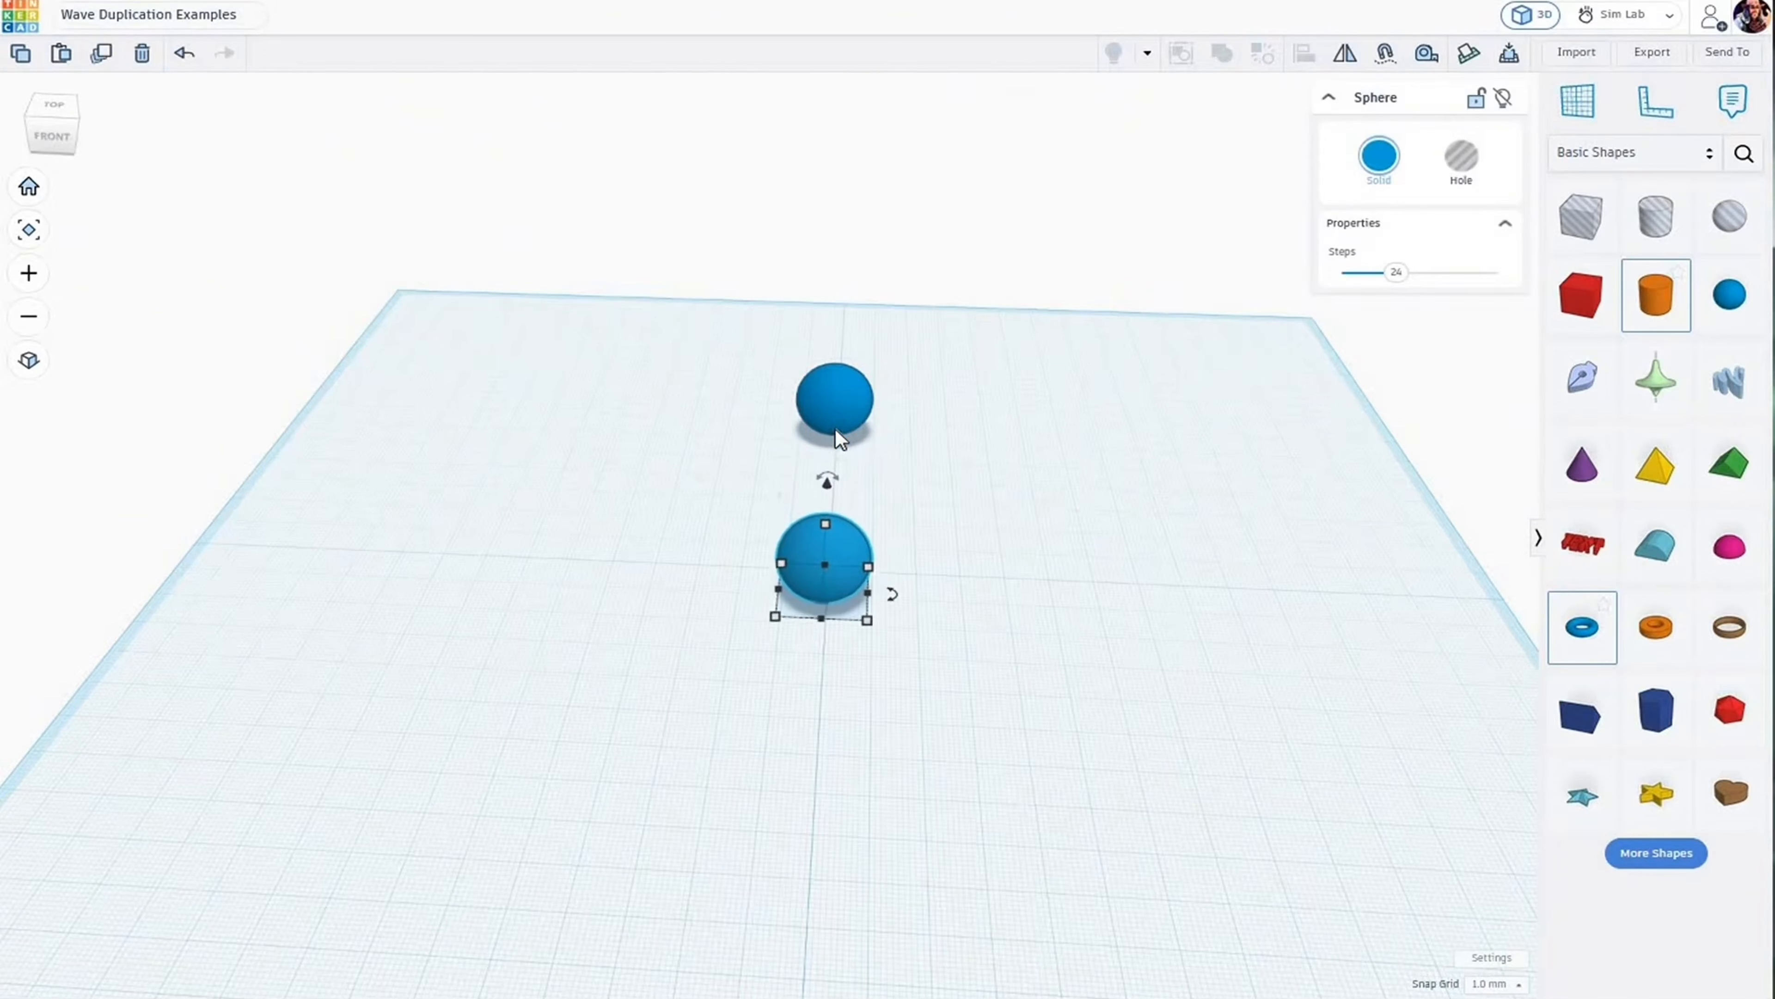
{"action": "key", "text": "Down"}
{"action": "key", "text": "Down"}
{"action": "key", "text": "Down"}
{"action": "key", "text": "Down"}
{"action": "key", "text": "Down"}
{"action": "key", "text": "Down"}
{"action": "key", "text": "Down"}
{"action": "key", "text": "Down"}
Duplicate both spheres in place and rotate the copied pair 10° on the workplane around their common centre.
{"action": "right_click_drag", "start_coordinate": [989, 545], "coordinate": [968, 619]}
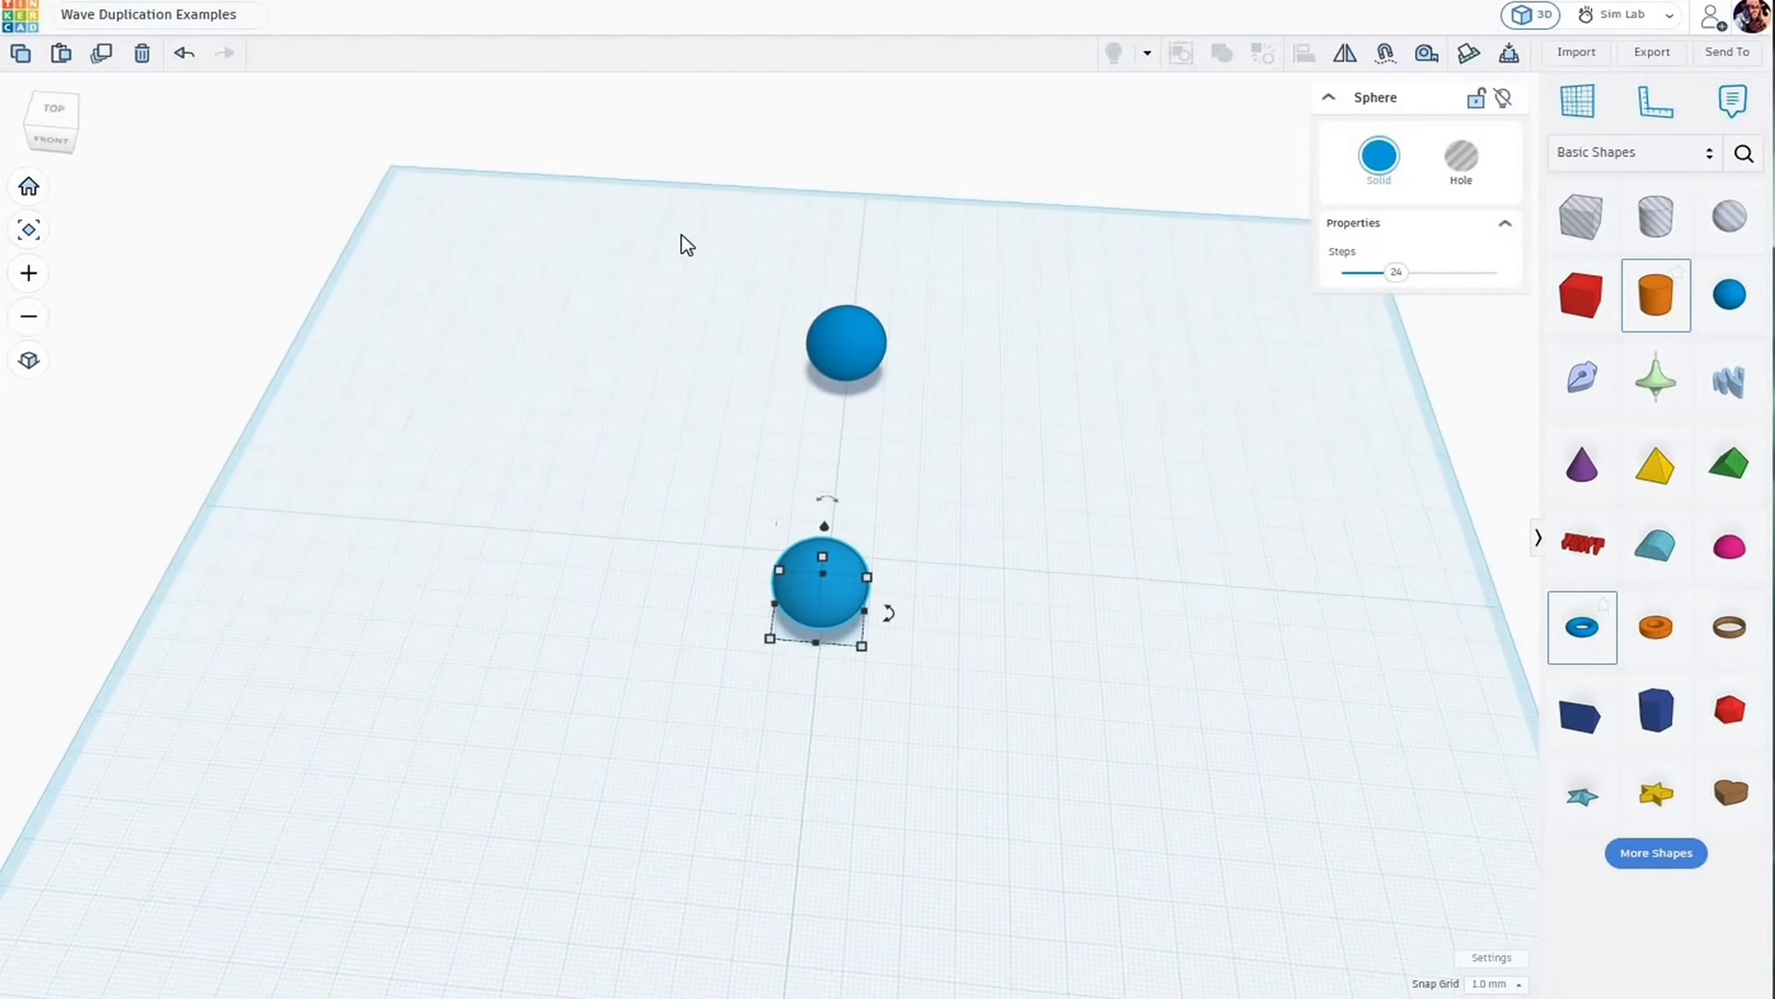
{"action": "mouse_move", "coordinate": [682, 234]}
{"action": "left_mouse_down"}
{"action": "mouse_move", "coordinate": [1038, 715]}
{"action": "mouse_move", "coordinate": [1064, 791]}
{"action": "left_mouse_up"}
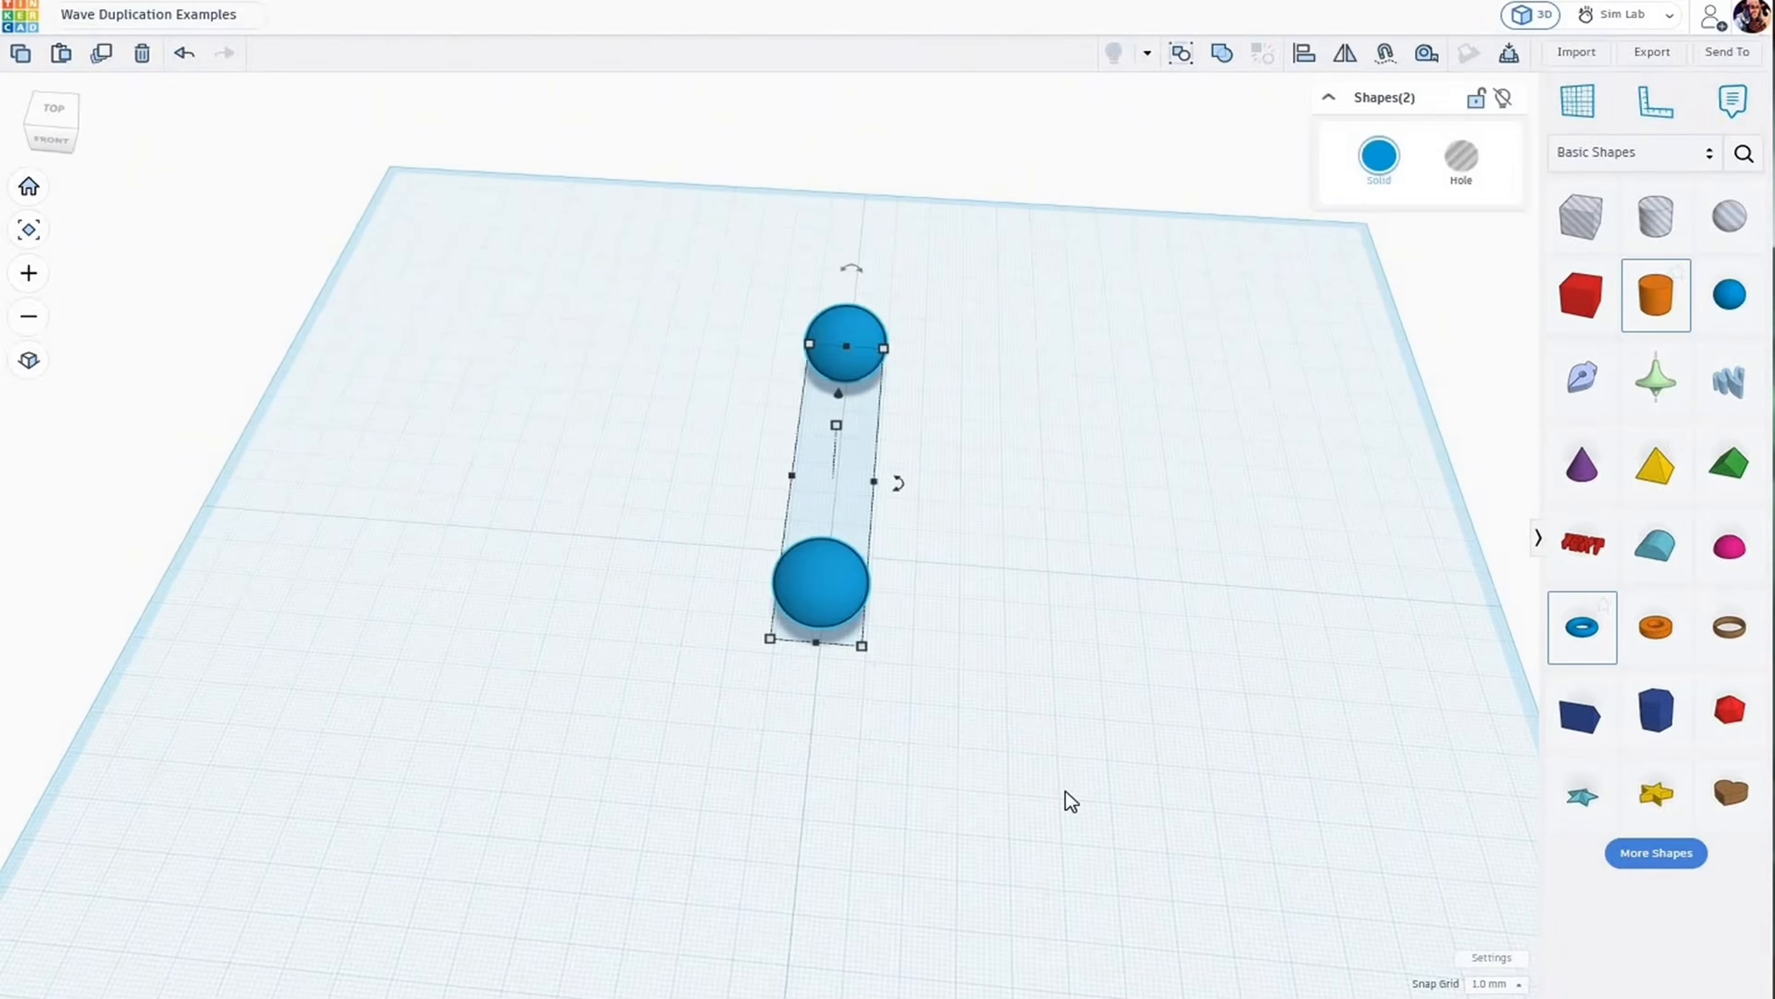
{"action": "key", "text": "ctrl+d"}
{"action": "left_click_drag", "start_coordinate": [903, 484], "coordinate": [949, 507]}
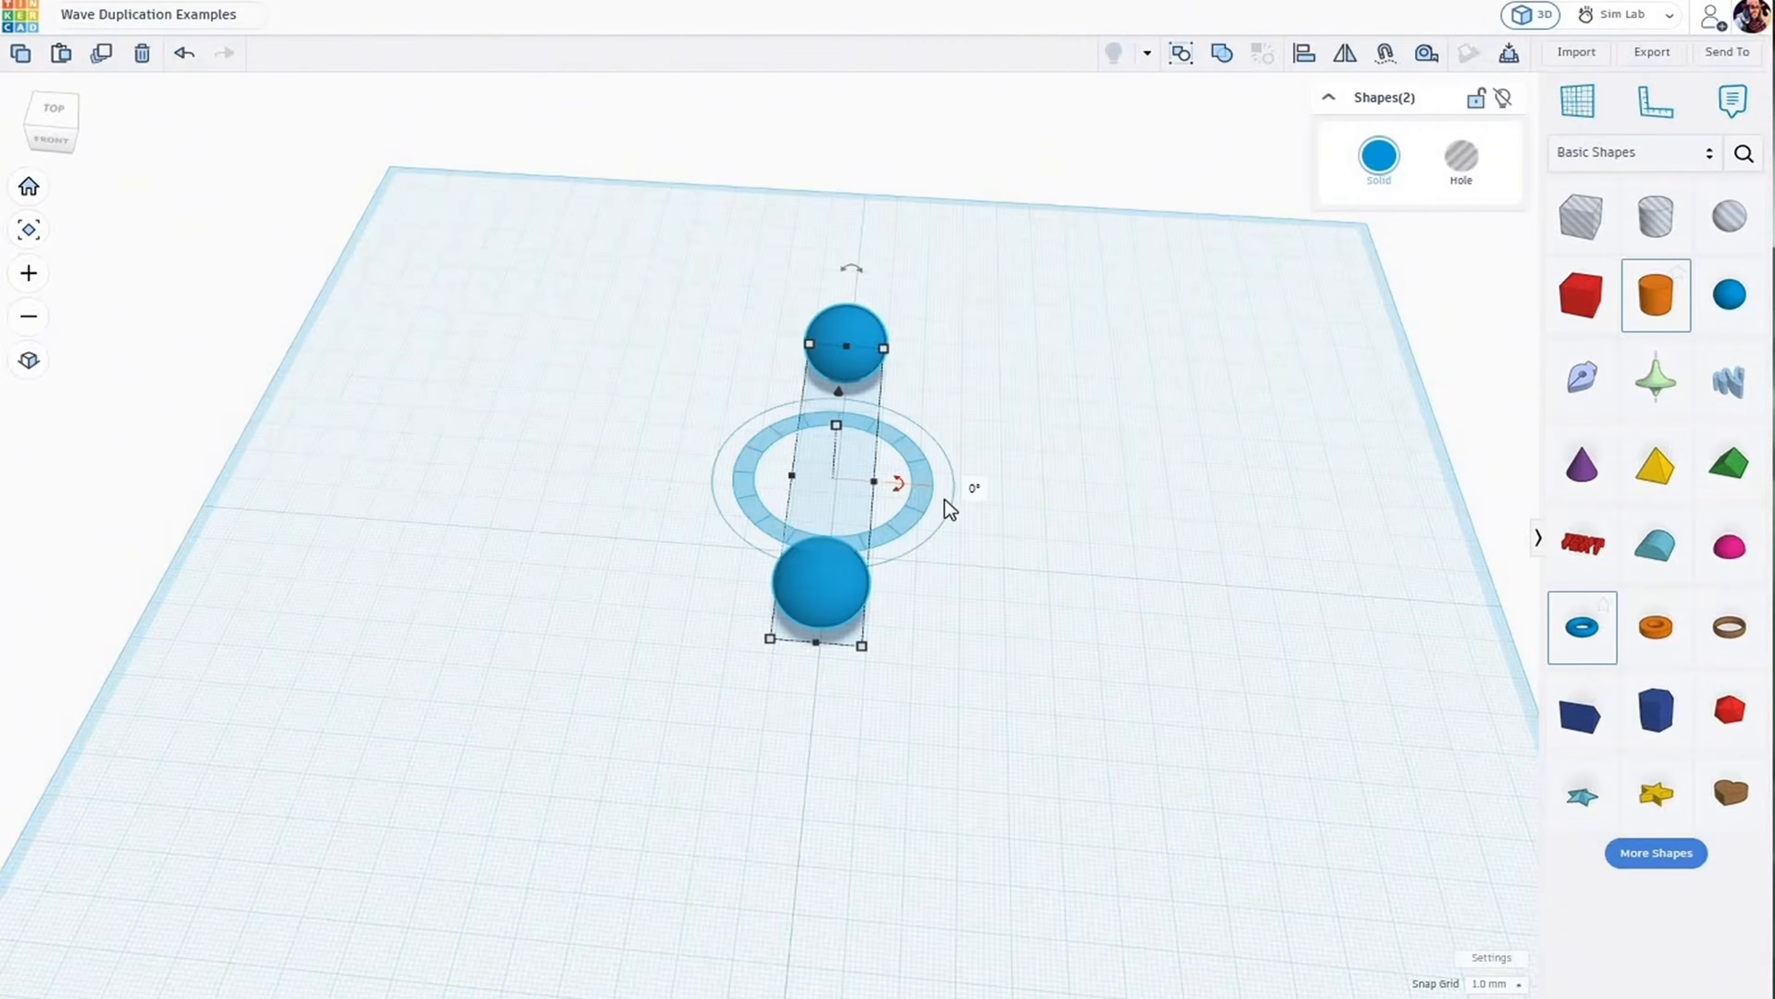
{"action": "left_click", "coordinate": [977, 490]}
{"action": "type", "text": "10"}
{"action": "key", "text": "Return"}
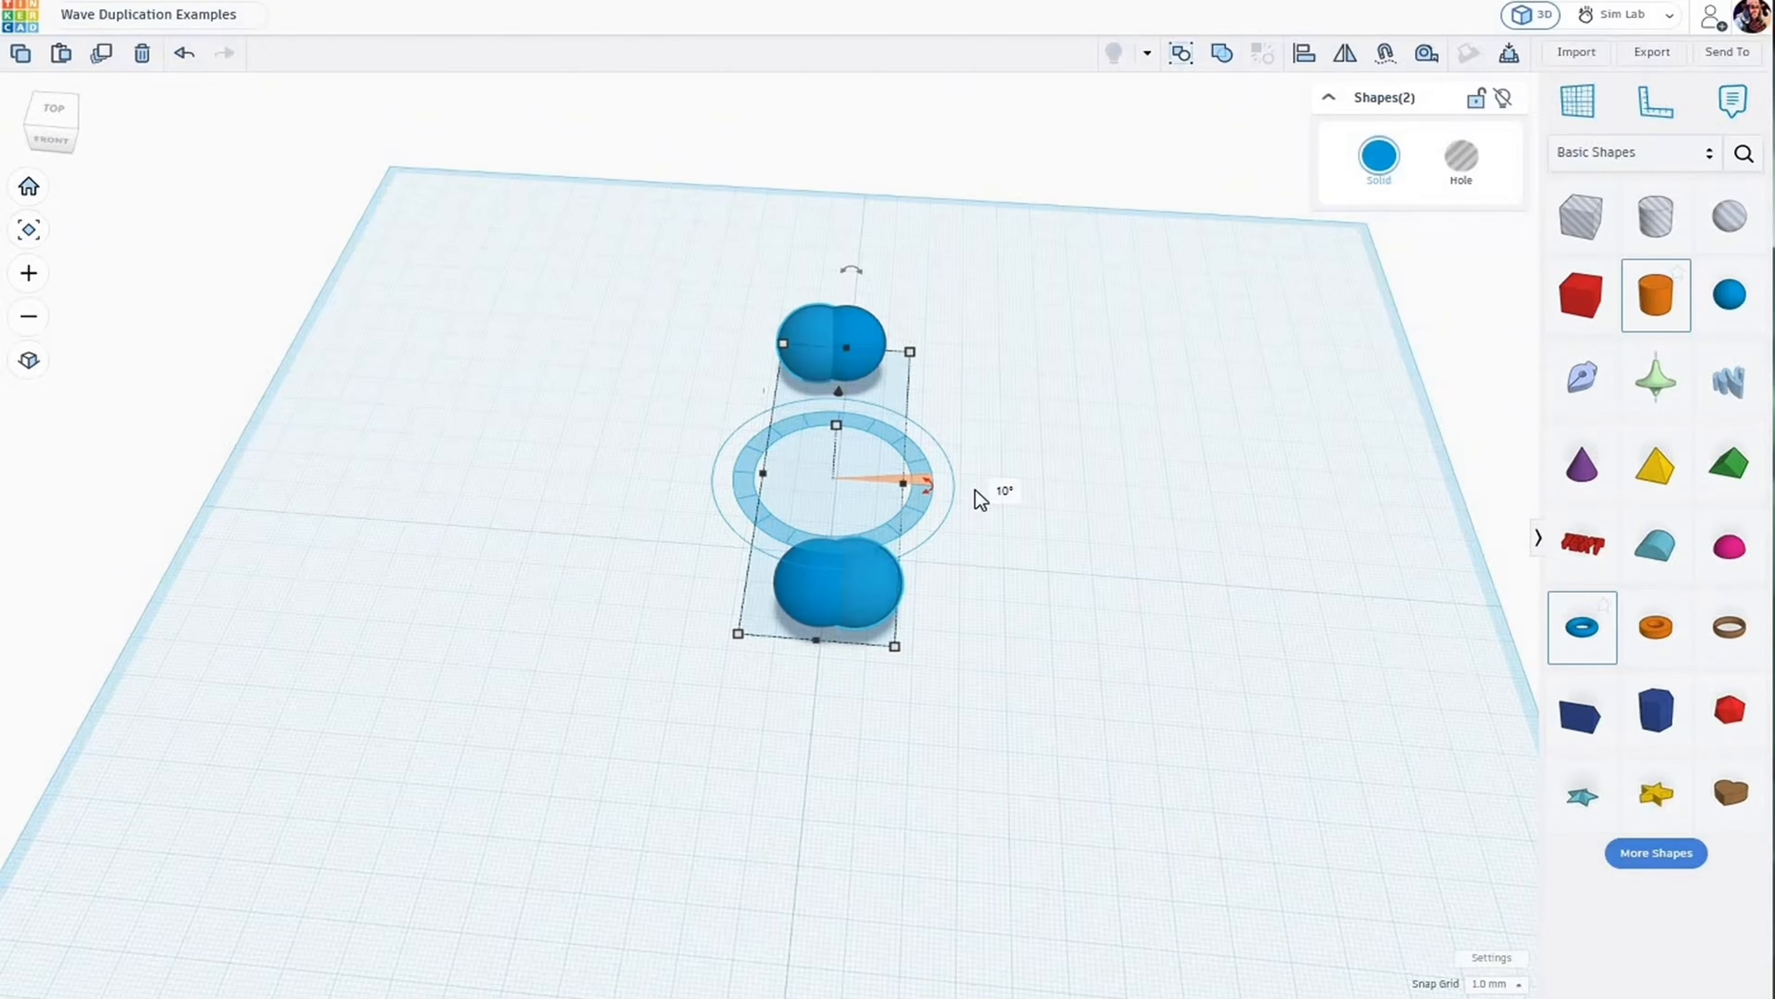
Repeat the rotated duplication of the sphere pair until the overlapping spheres form a closed ring.
{"action": "key", "text": "ctrl+d"}
{"action": "key", "text": "ctrl+d"}
{"action": "key", "text": "ctrl+d"}
{"action": "key", "text": "ctrl+d"}
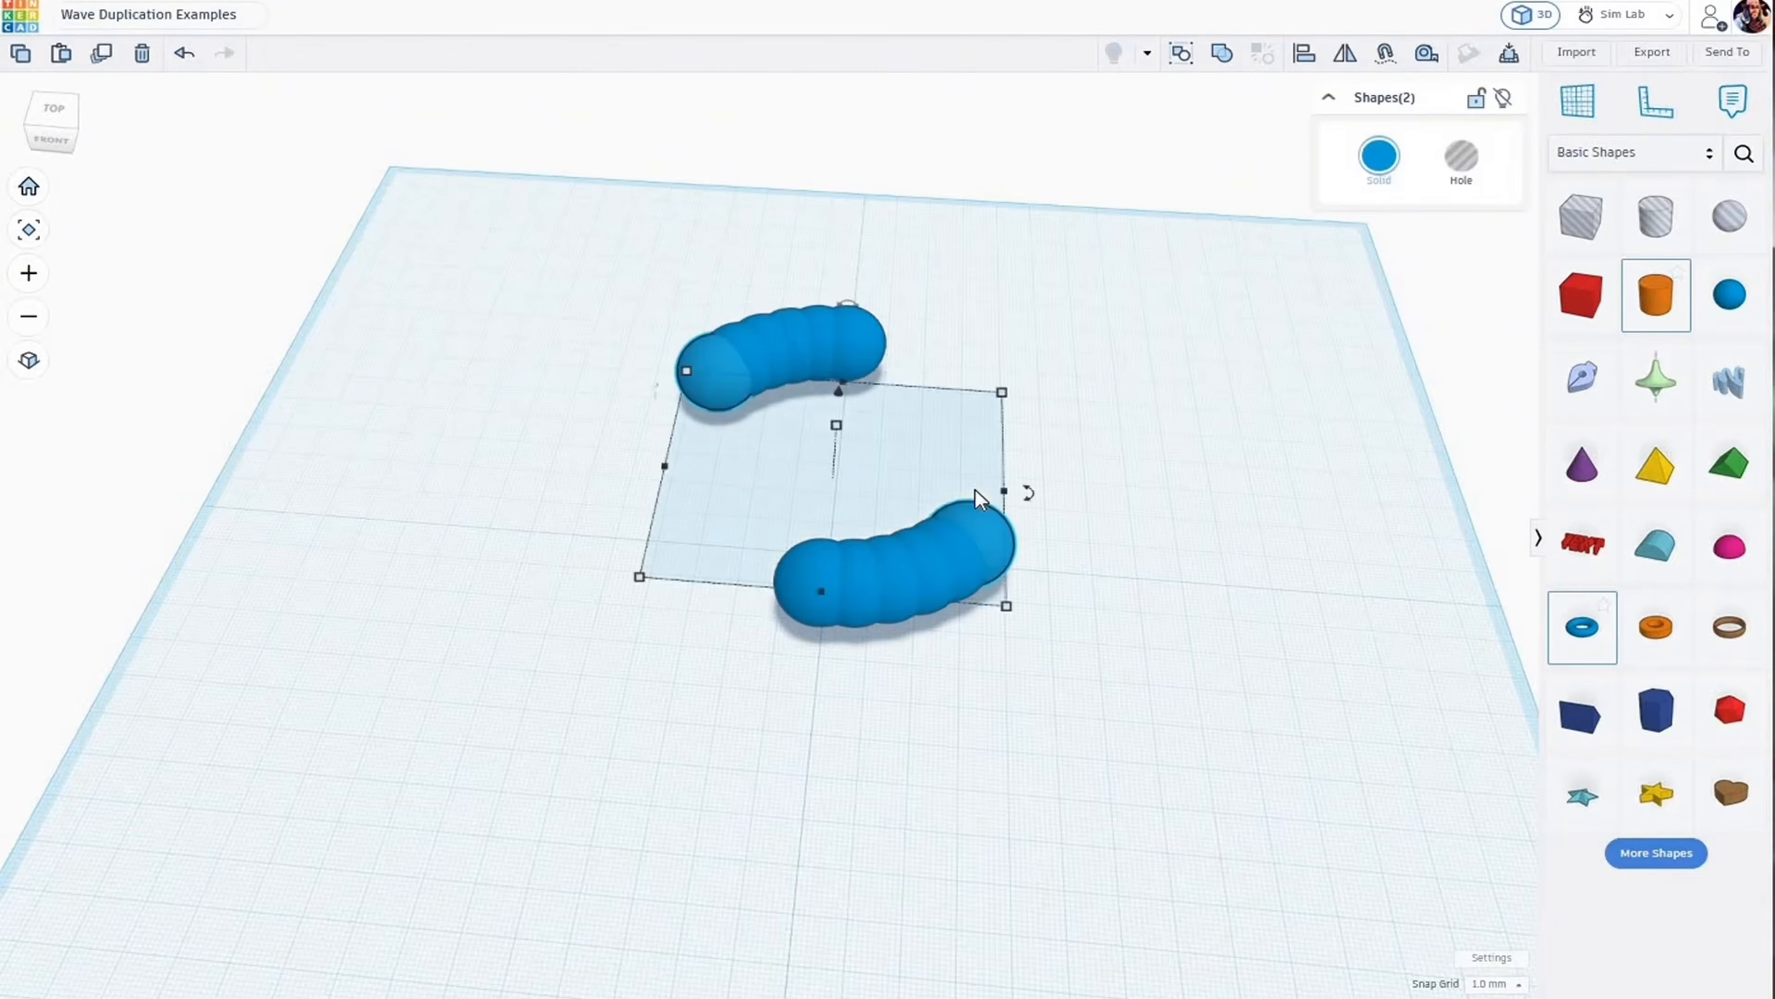
{"action": "key", "text": "ctrl+d"}
{"action": "key", "text": "ctrl+d"}
{"action": "key", "text": "ctrl+d"}
{"action": "key", "text": "ctrl+d"}
{"action": "key", "text": "ctrl+d"}
{"action": "key", "text": "ctrl+d"}
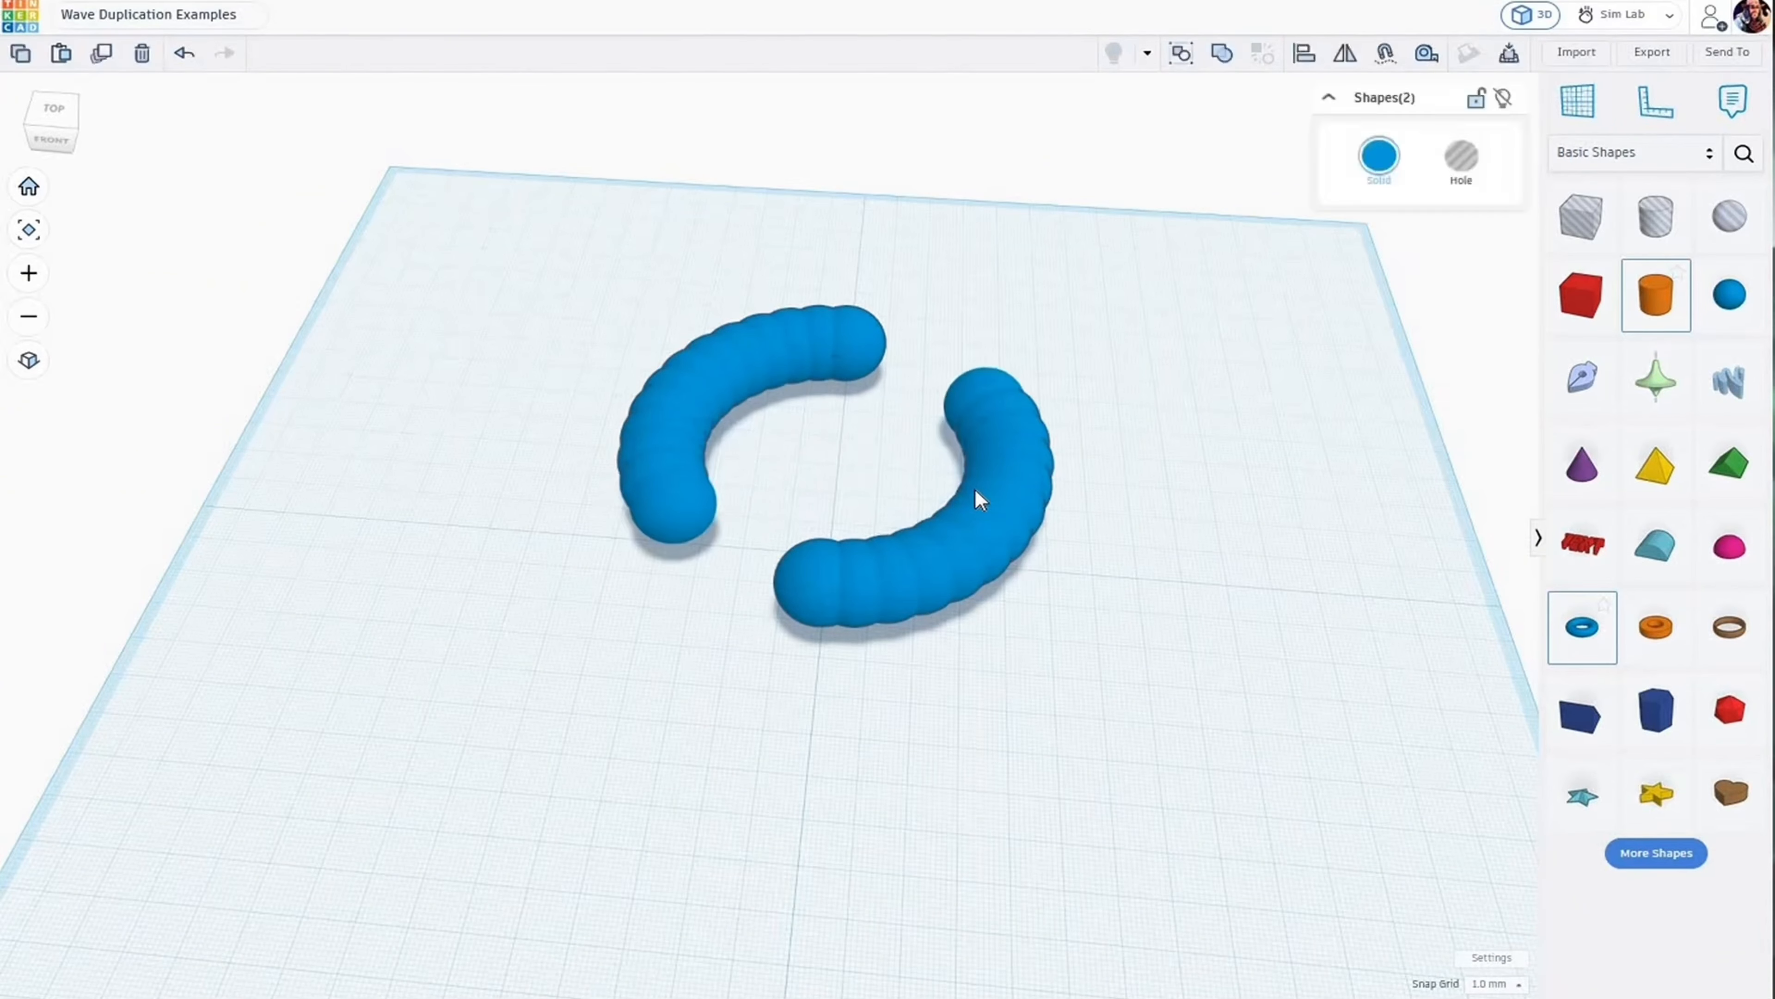
{"action": "key", "text": "ctrl+d"}
{"action": "key", "text": "ctrl+d"}
{"action": "key", "text": "ctrl+d"}
{"action": "key", "text": "ctrl+d"}
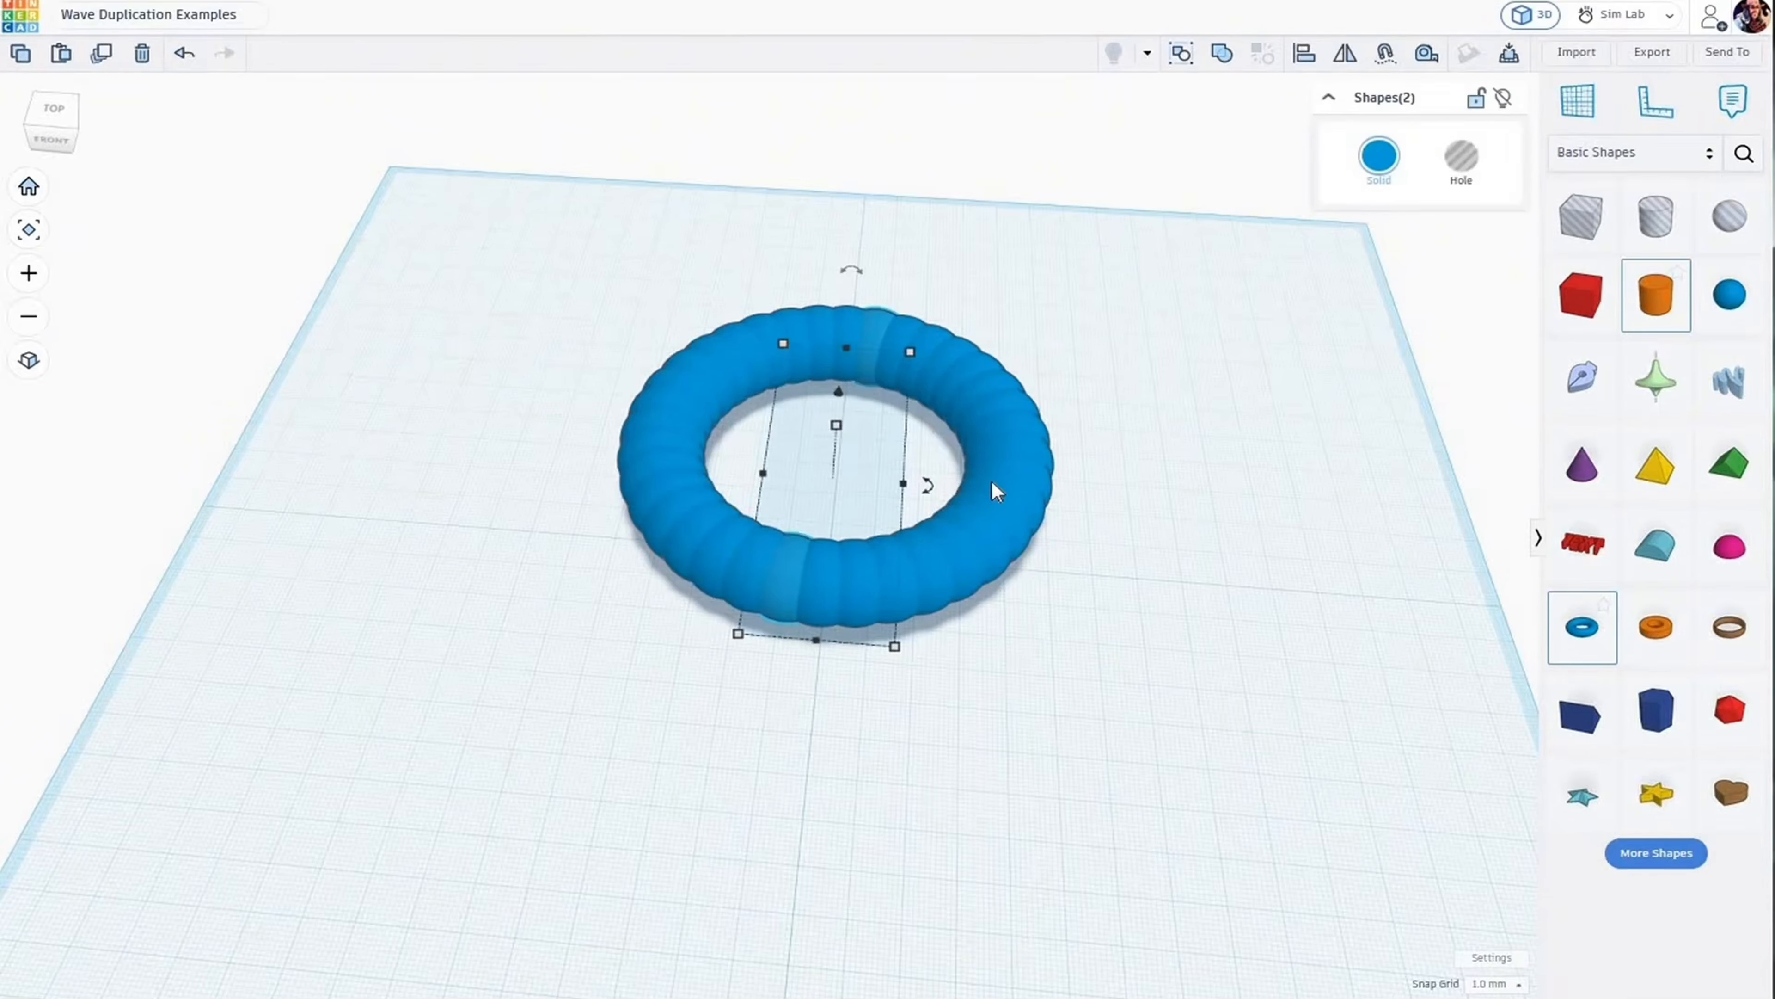
{"action": "right_click_drag", "start_coordinate": [1137, 695], "coordinate": [748, 337]}
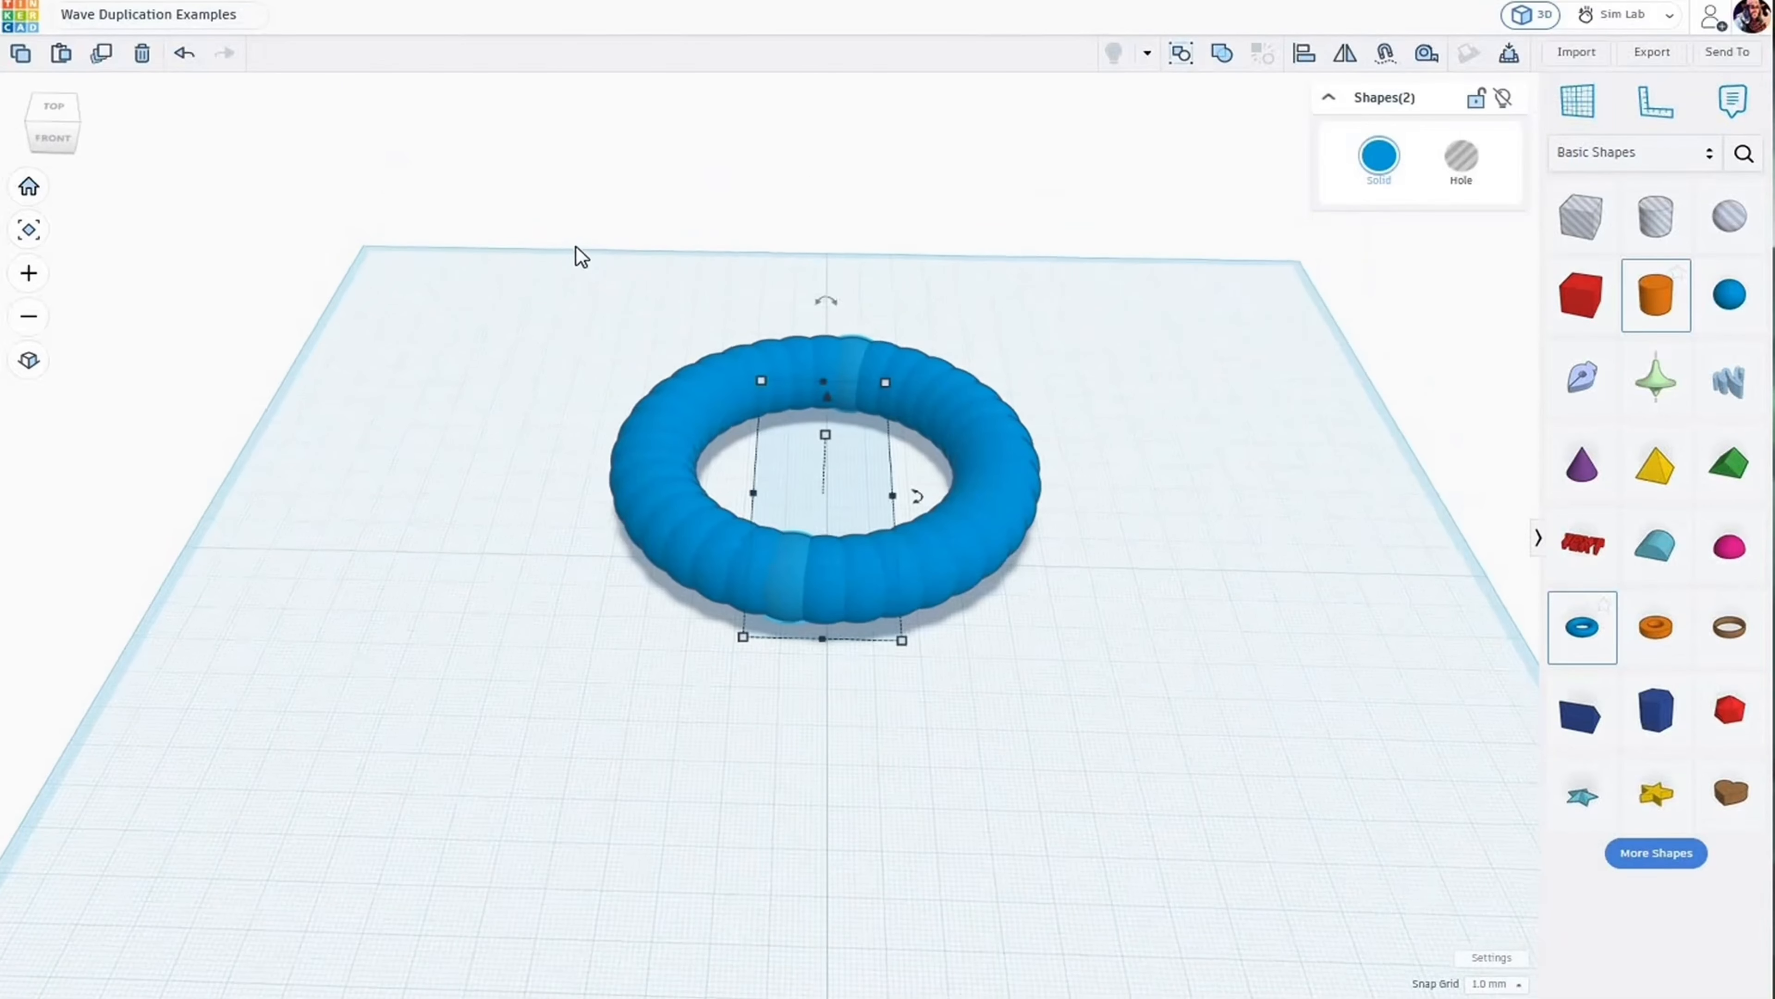
Select all the spheres of the ring, duplicate them in place and rotate the copy 5° on the workplane.
{"action": "left_click_drag", "start_coordinate": [499, 228], "coordinate": [1108, 702]}
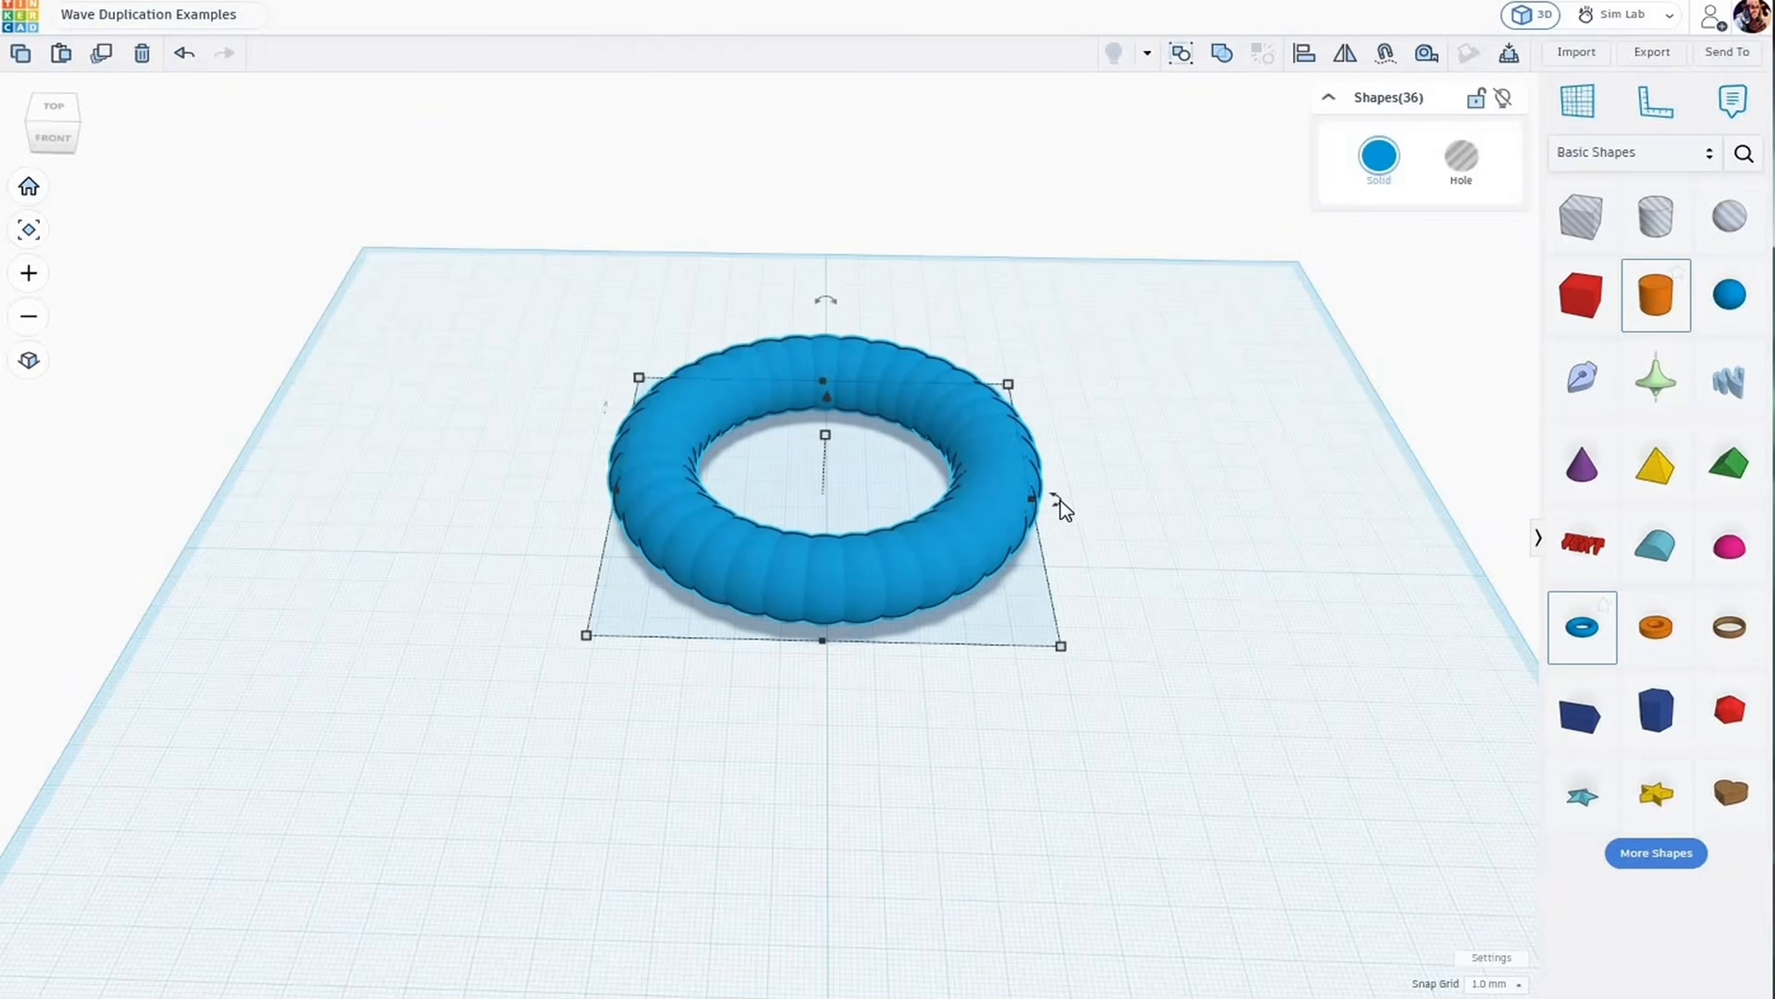
{"action": "left_click_drag", "start_coordinate": [1059, 501], "coordinate": [1131, 502]}
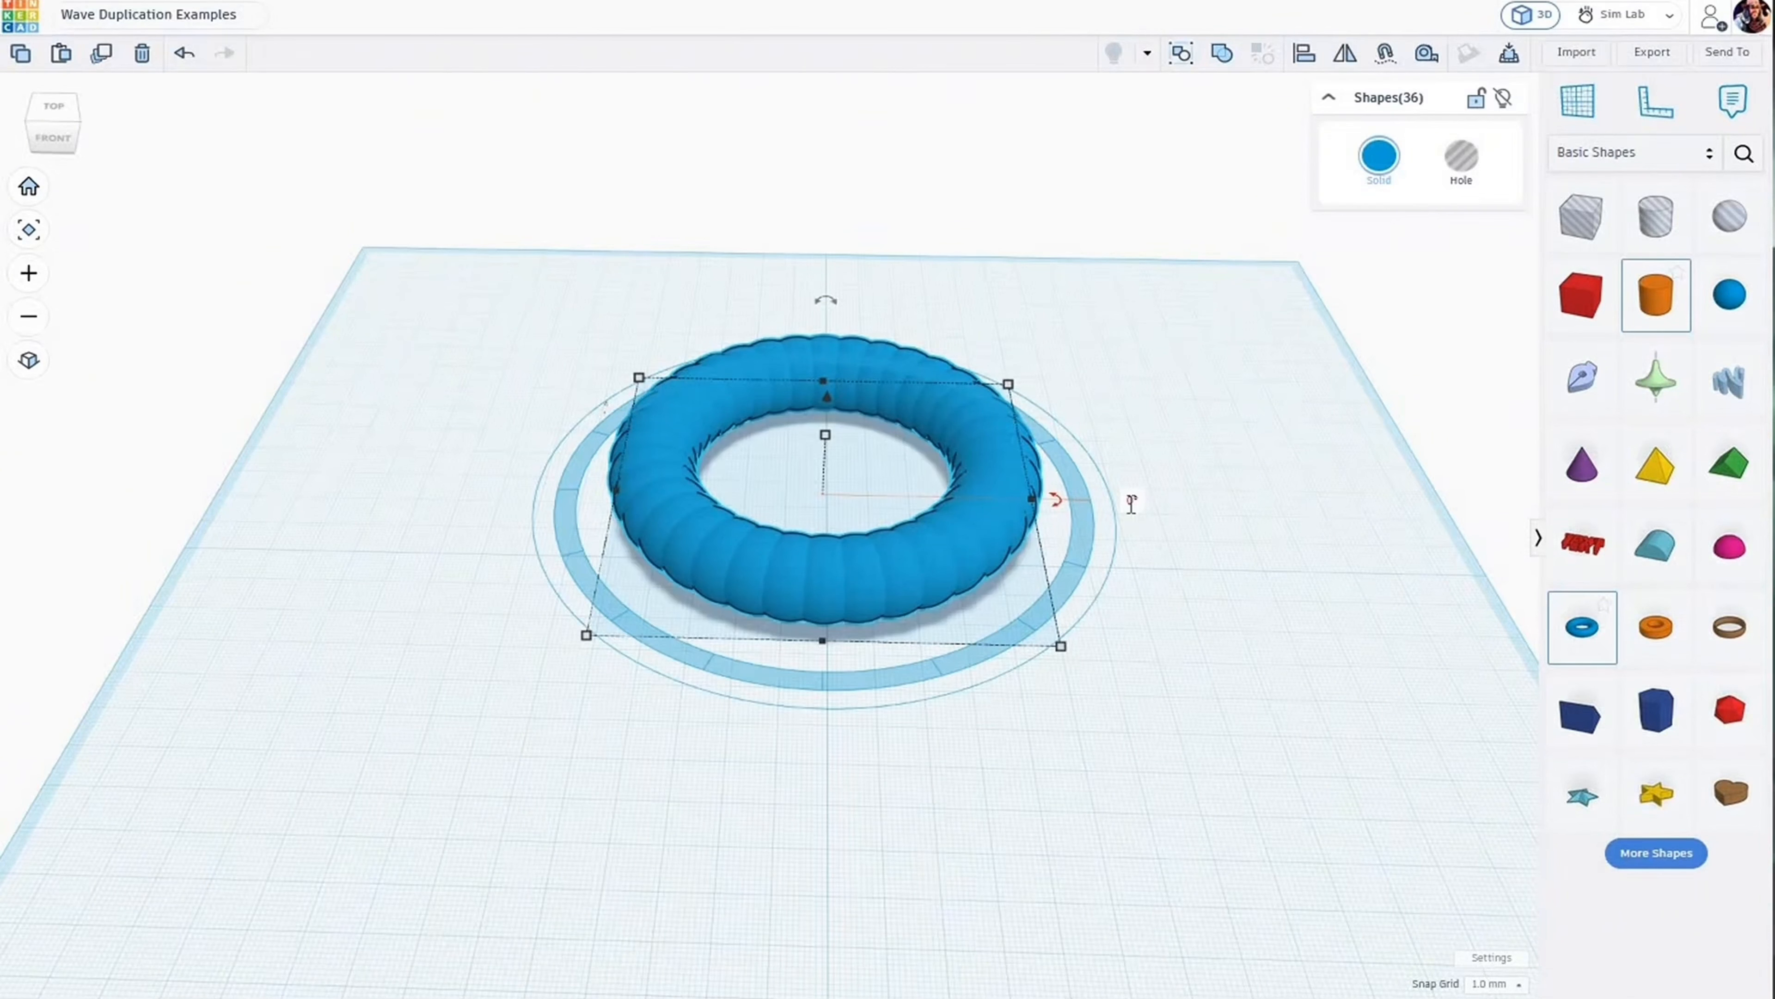
{"action": "left_click", "coordinate": [1130, 504]}
{"action": "type", "text": "5"}
{"action": "key", "text": "Return"}
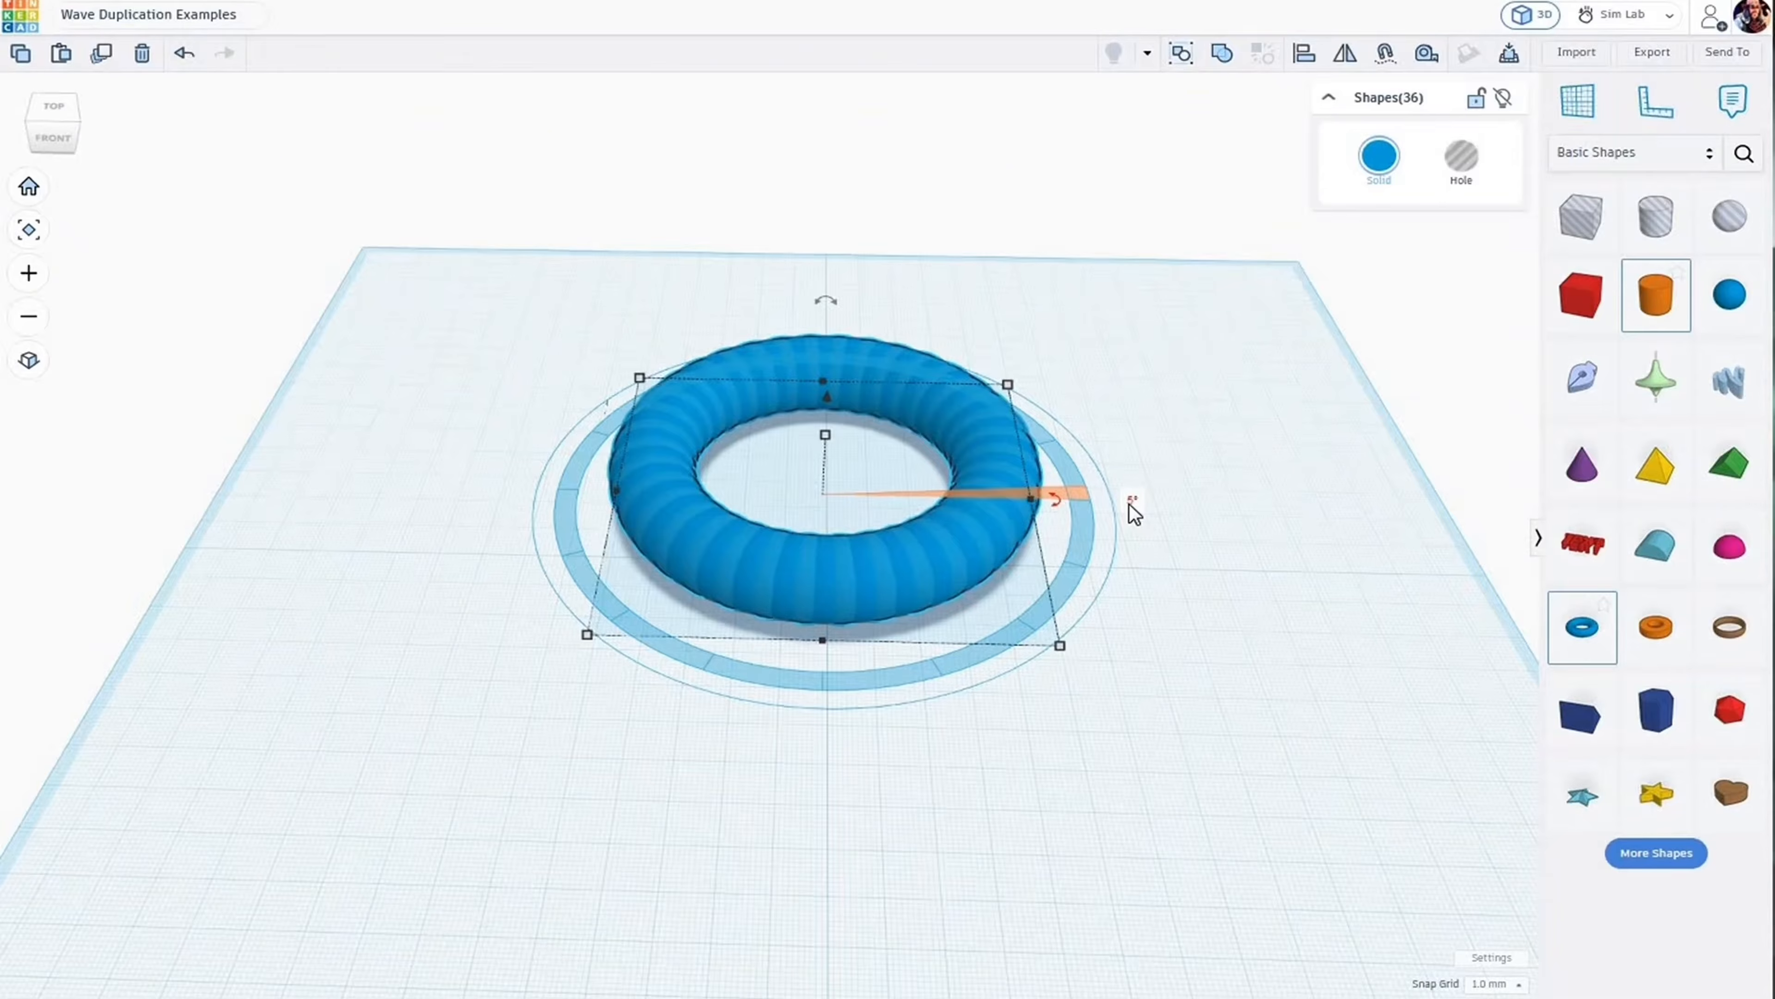
Raise the rotated ring copy straight up by about 6 mm above the original ring.
{"action": "key", "text": "ctrl+Up"}
{"action": "key", "text": "ctrl+Up"}
{"action": "key", "text": "ctrl+Up"}
{"action": "key", "text": "ctrl+Up"}
{"action": "key", "text": "ctrl+Up"}
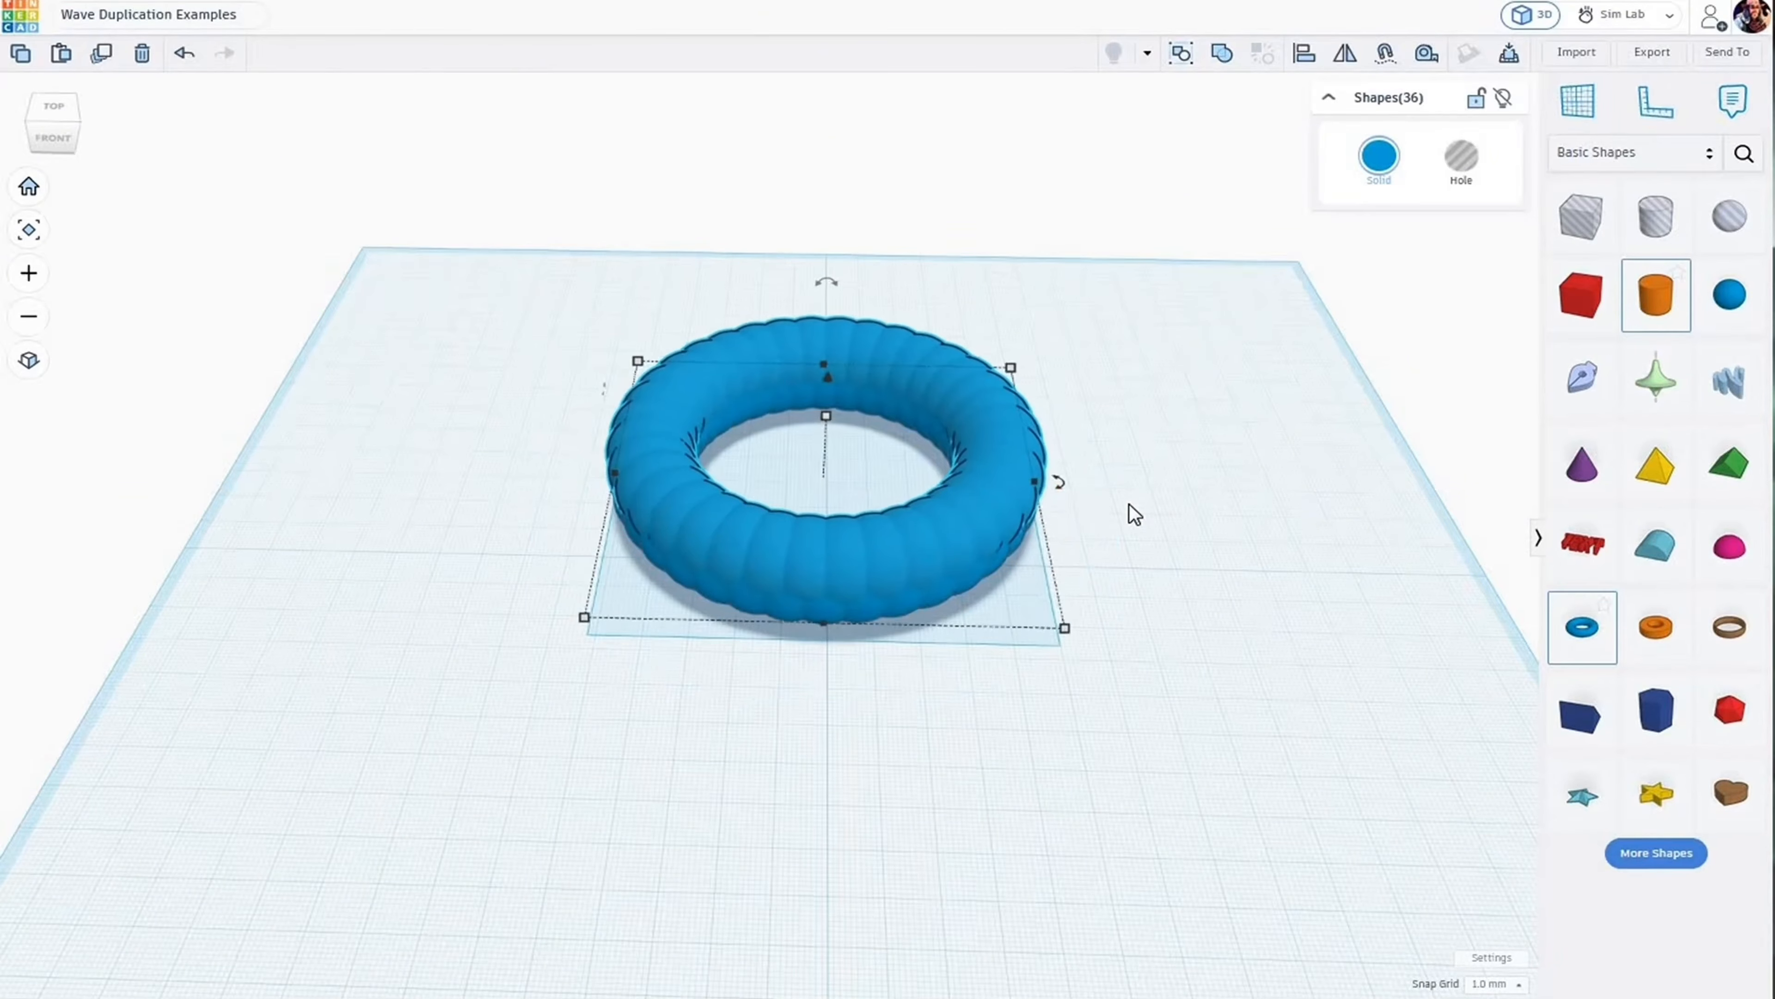
{"action": "key", "text": "ctrl+Up"}
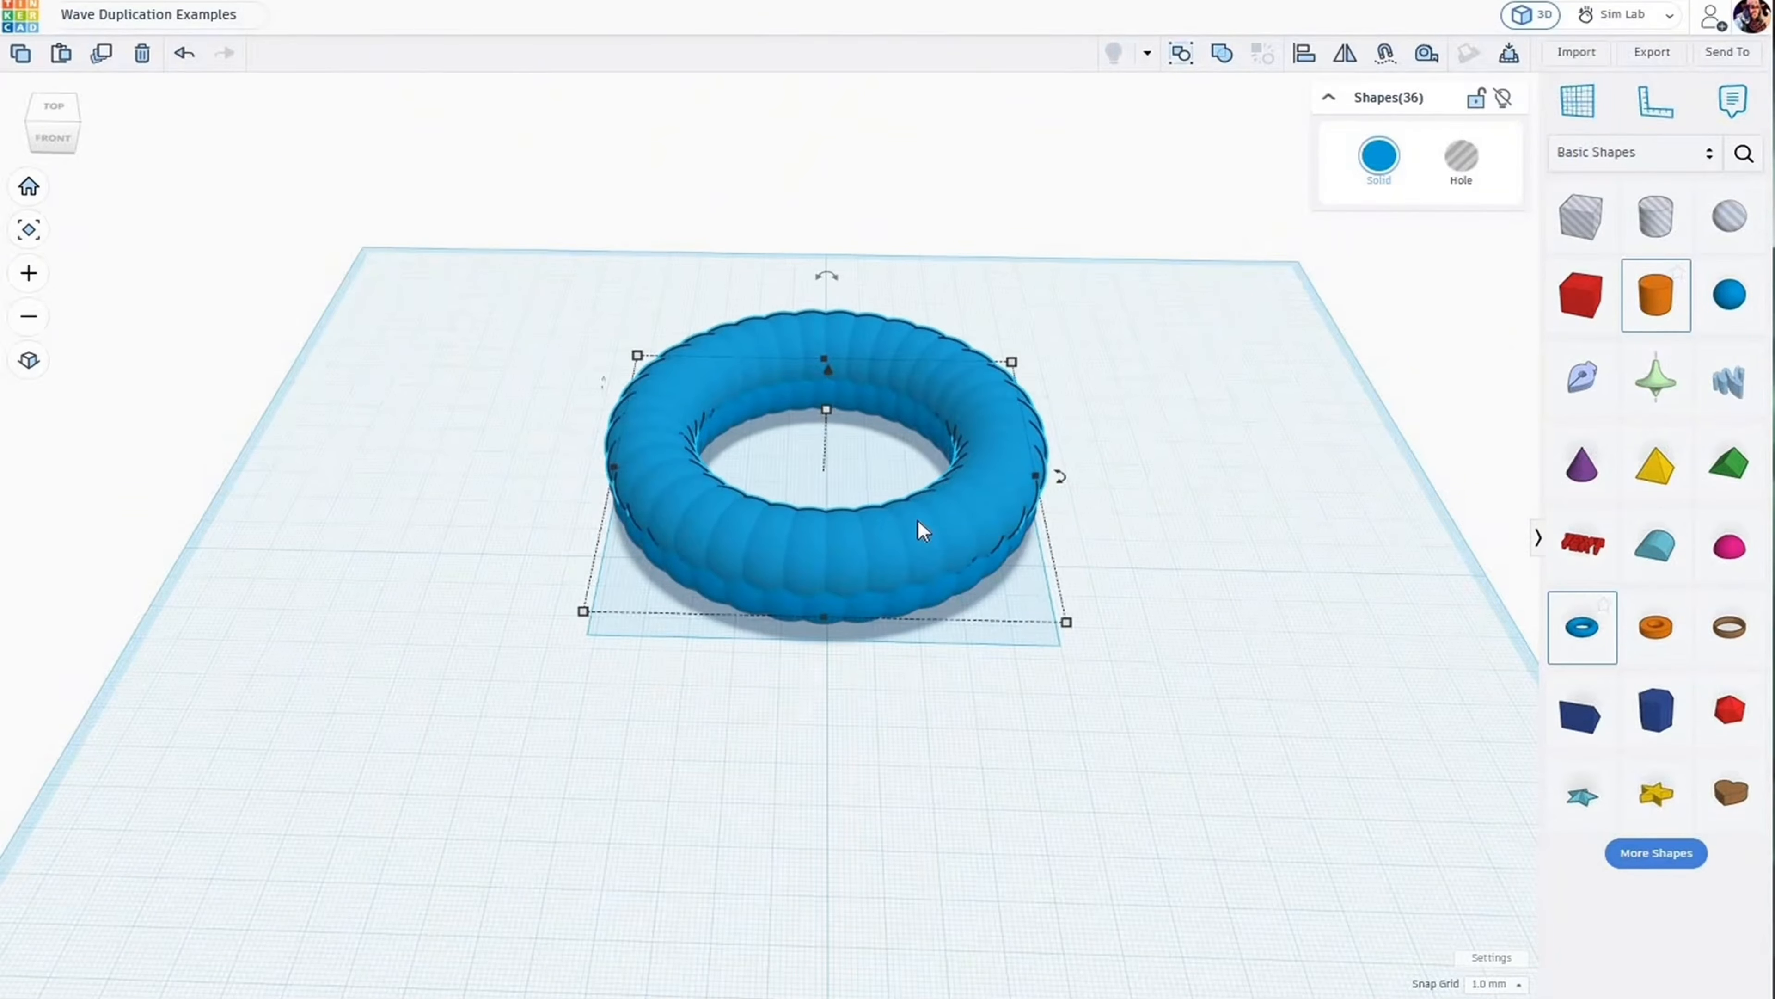
Scale the raised ring copy proportionally to 98%, making it 99.64 mm wide and deep.
{"action": "scroll", "coordinate": [909, 596], "scroll_direction": "up", "scroll_amount": 3}
{"action": "right_click_drag", "start_coordinate": [916, 567], "coordinate": [915, 562]}
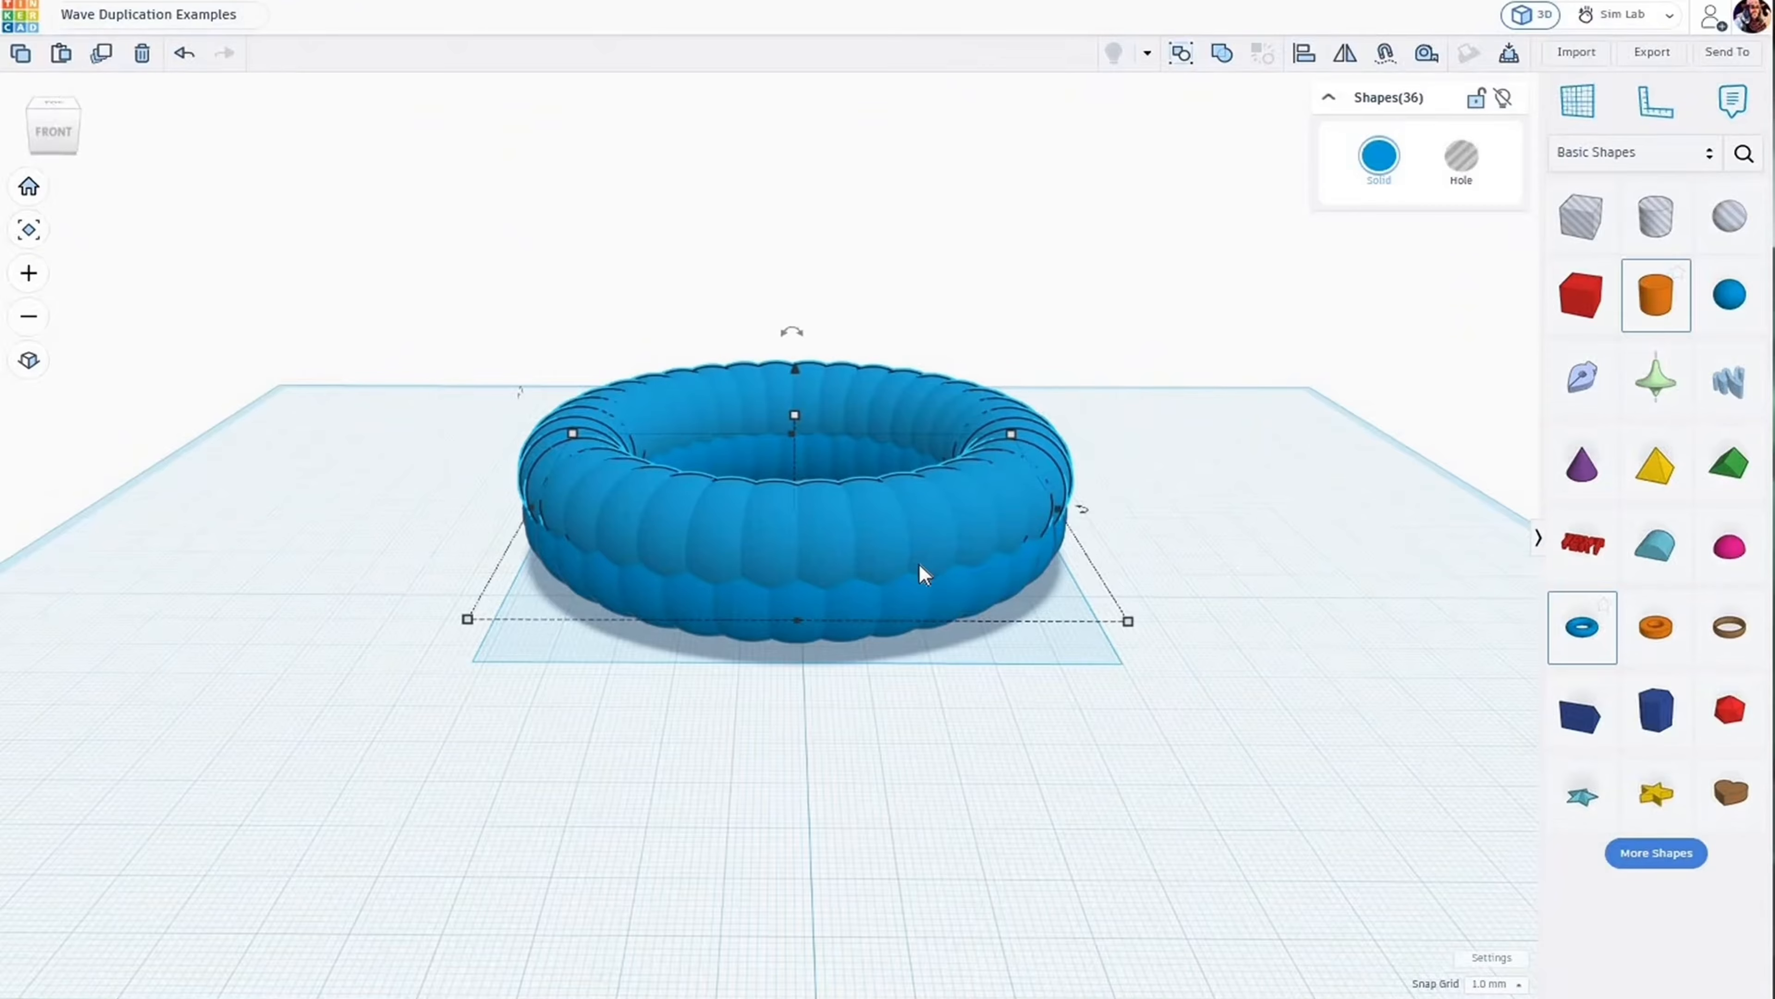
{"action": "mouse_move", "coordinate": [1127, 623]}
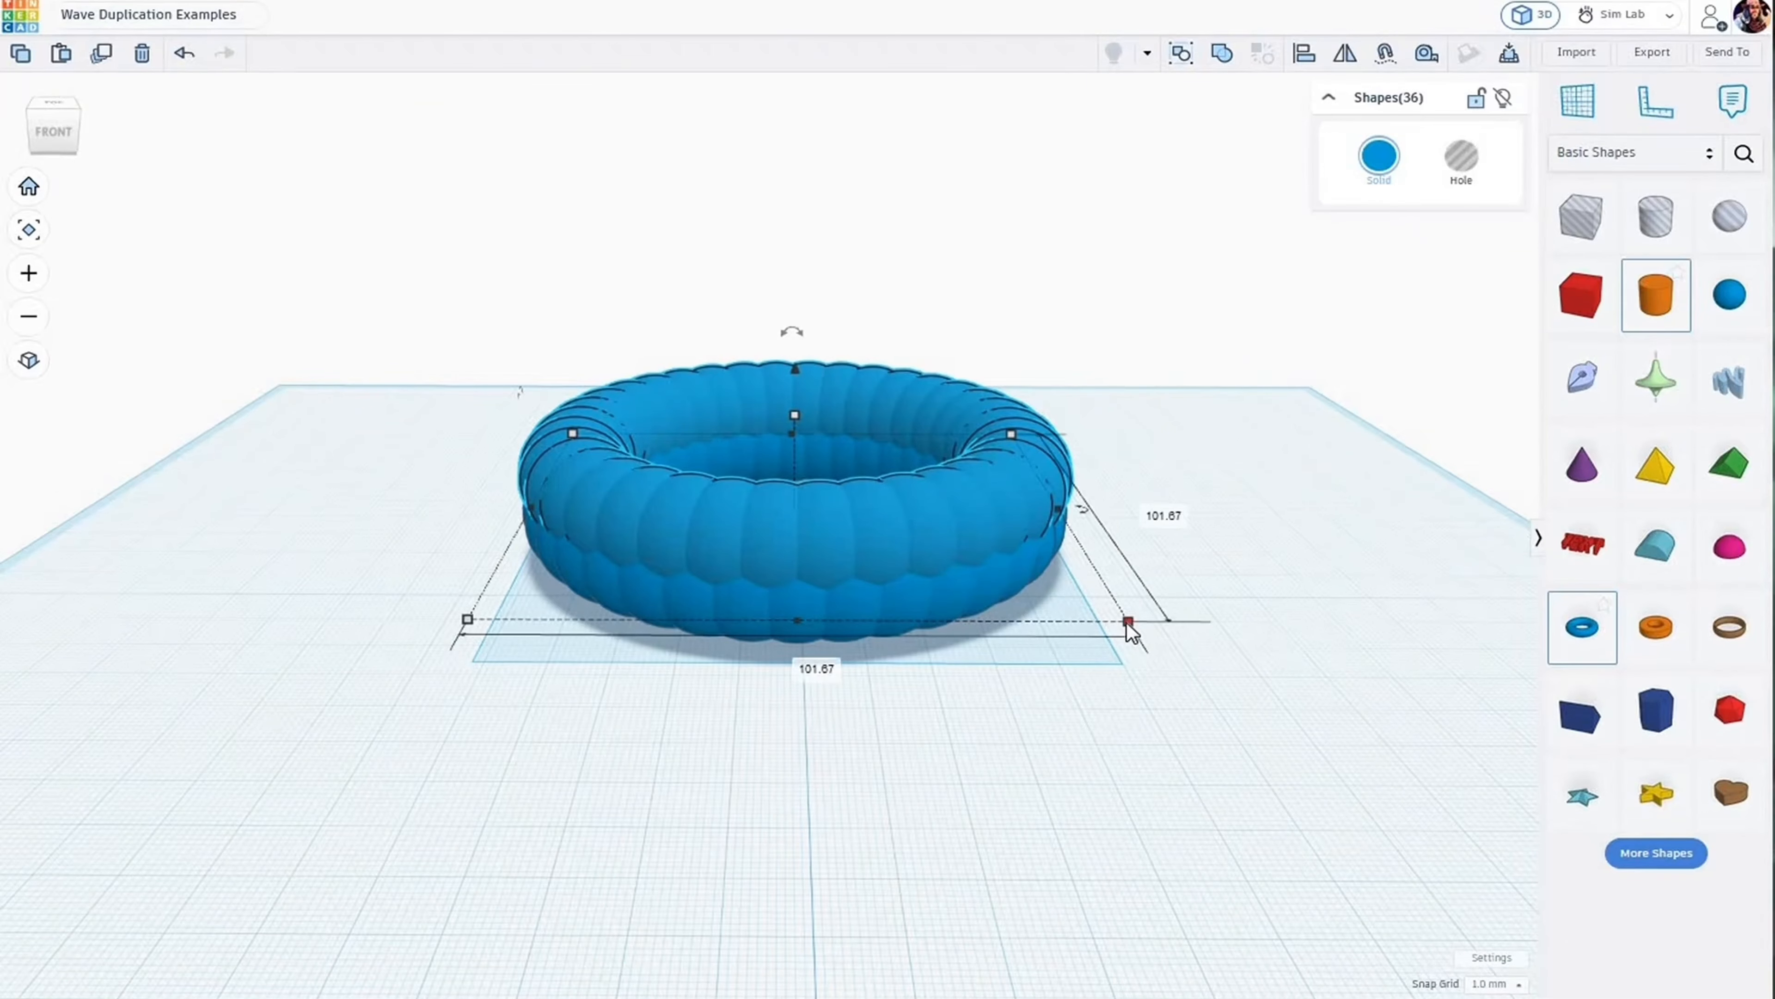
{"action": "left_click", "coordinate": [800, 660]}
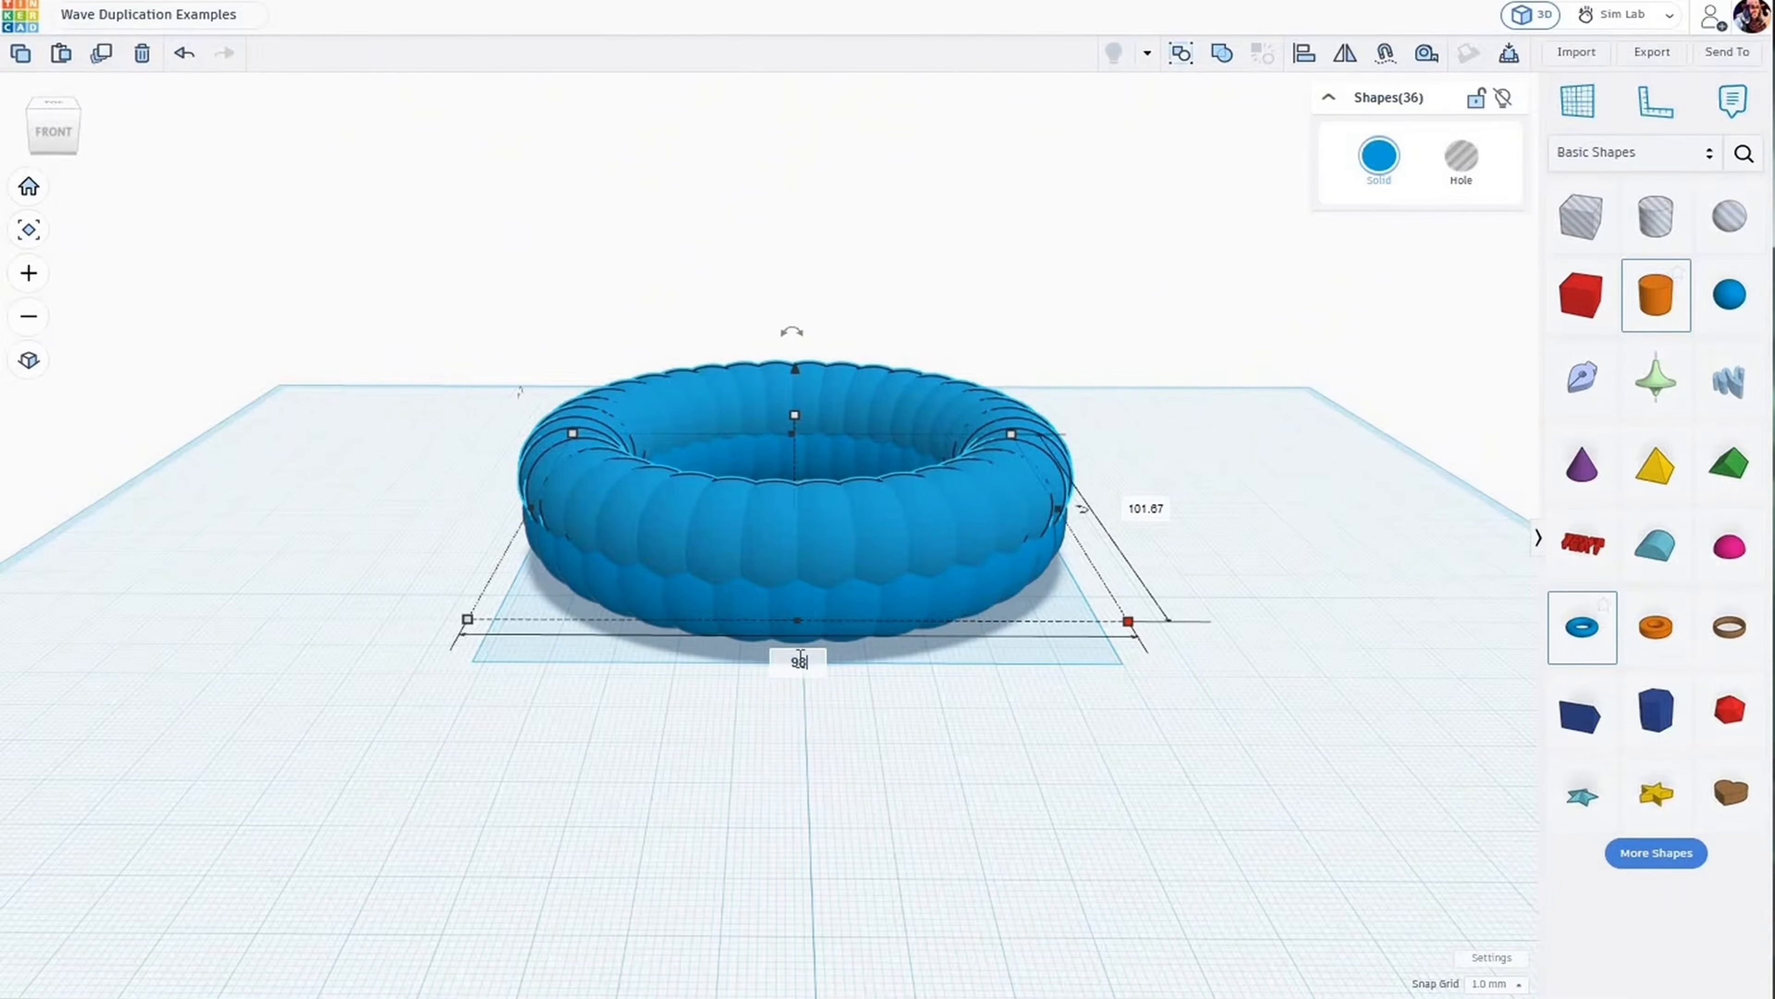
{"action": "key", "text": "Return"}
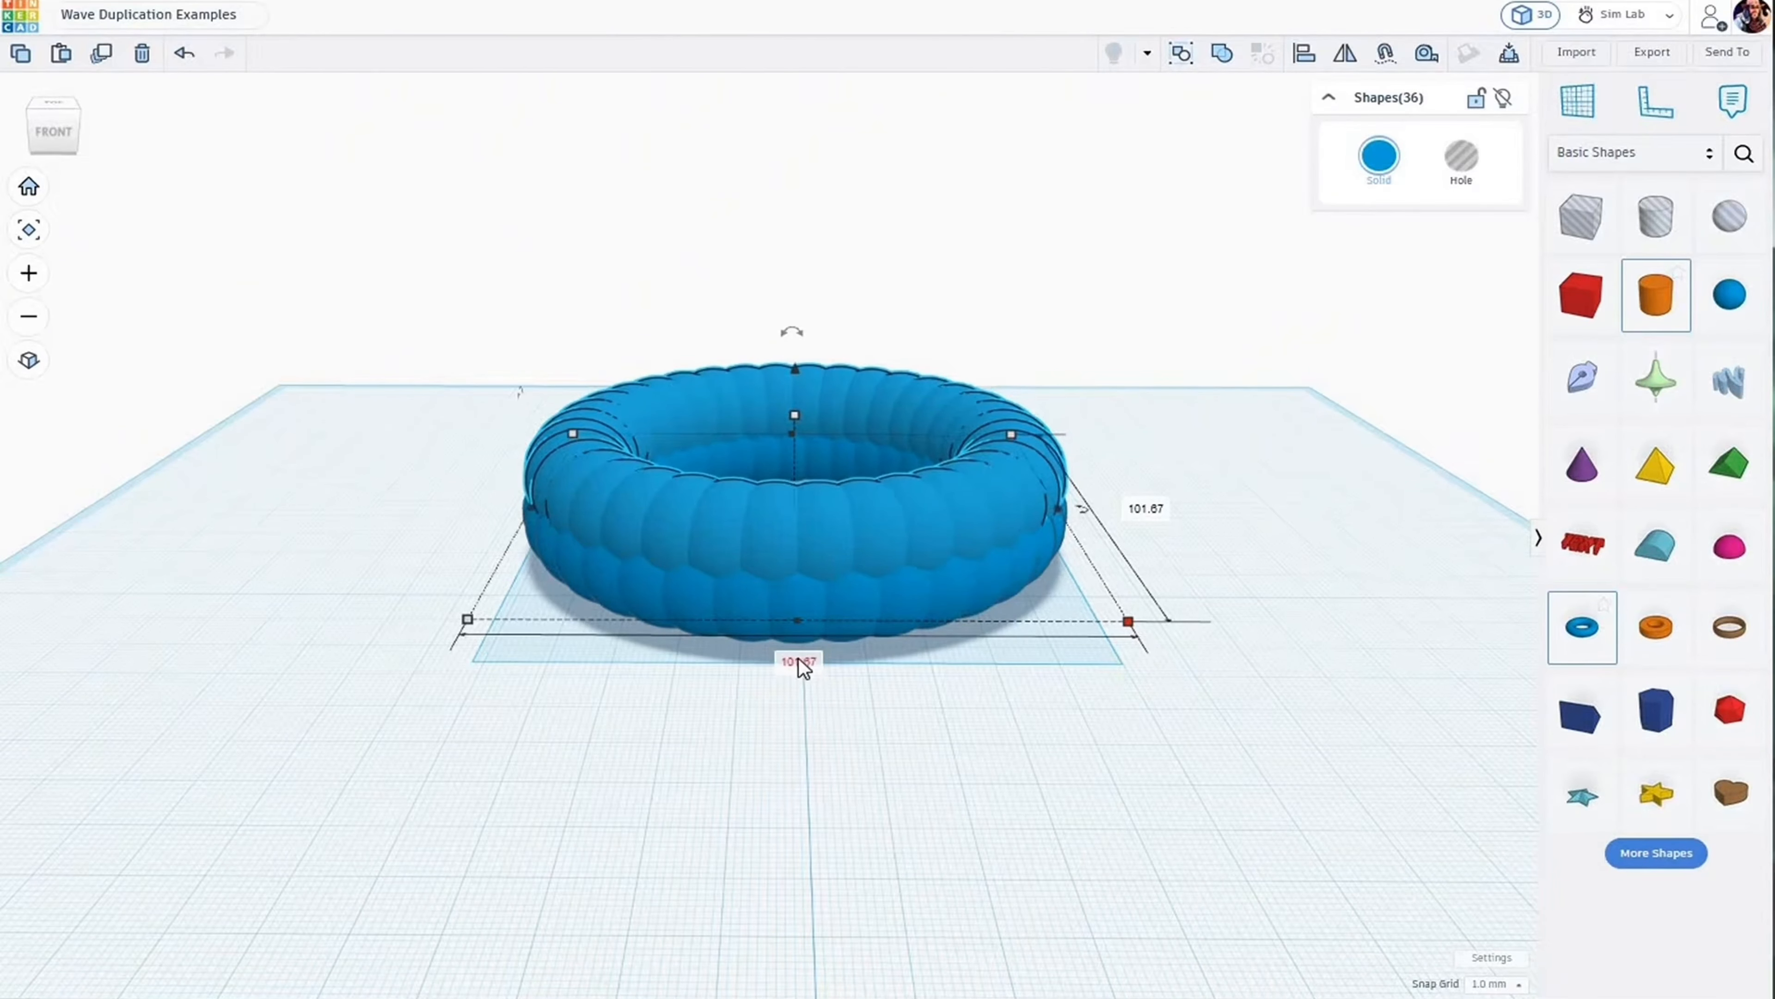
Repeat the rotated, raised and shrinking duplication of the ring until the layers build up a tall tapered basket.
{"action": "scroll", "coordinate": [799, 712], "scroll_direction": "down", "scroll_amount": 3}
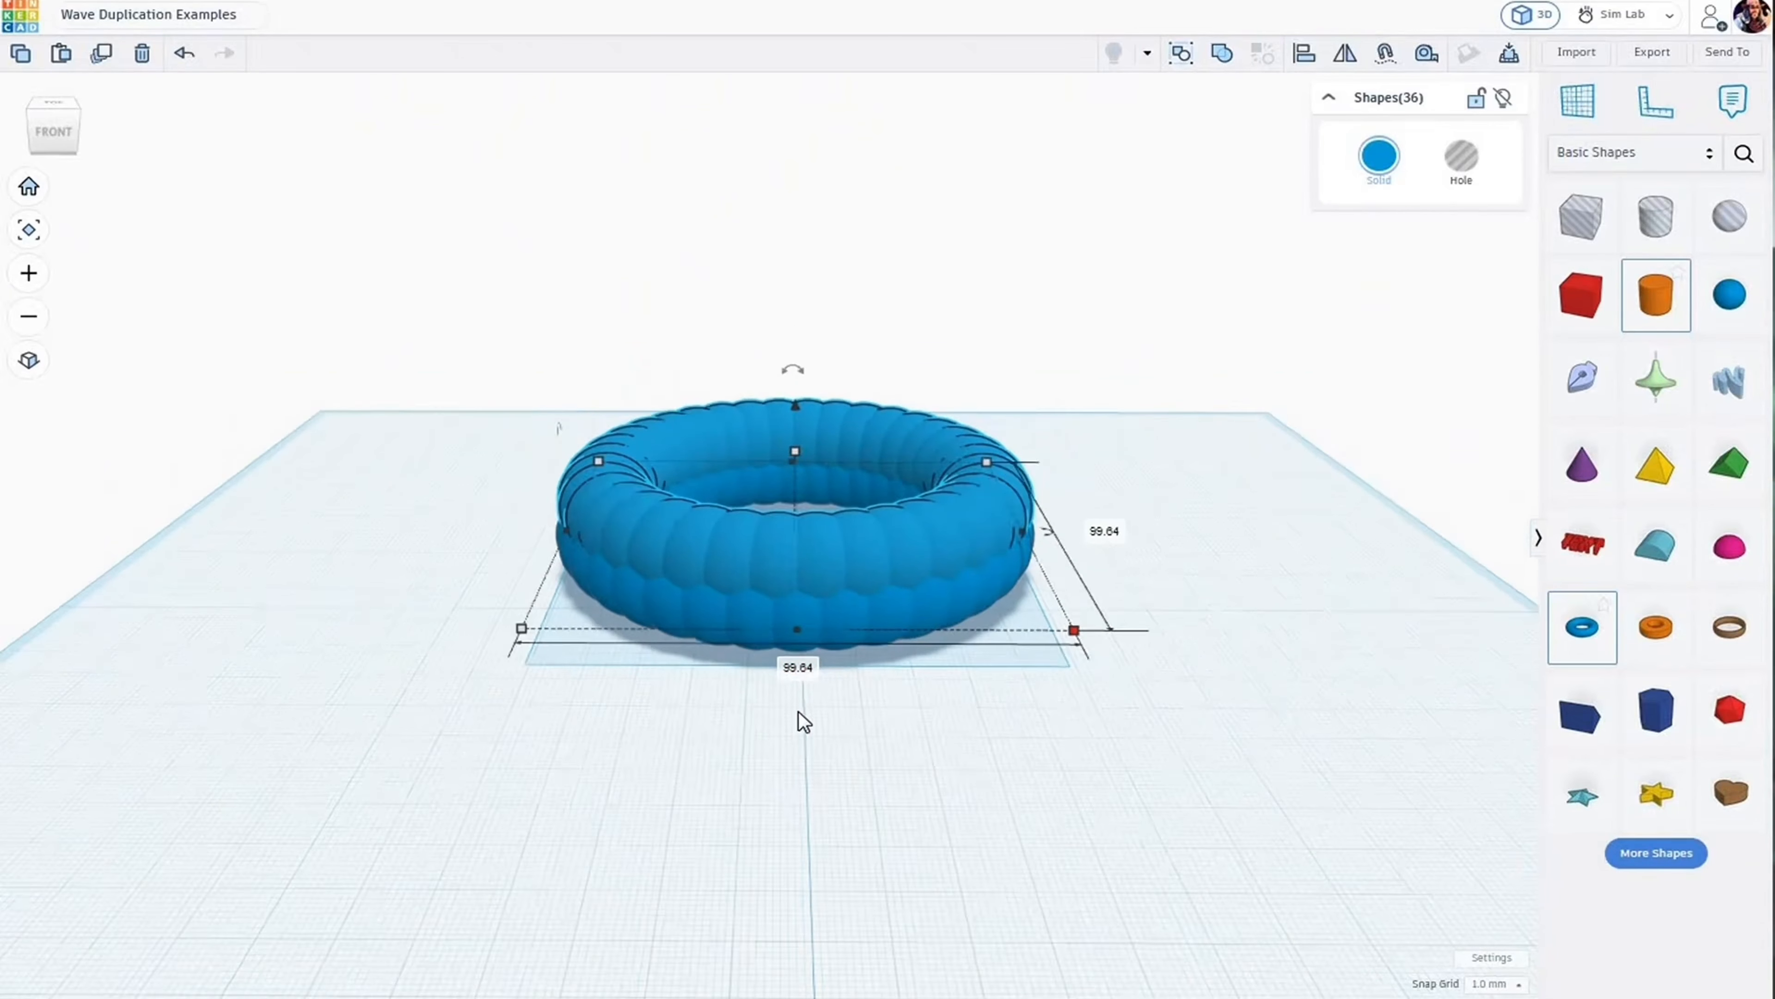
{"action": "right_click_drag", "start_coordinate": [868, 782], "coordinate": [873, 784]}
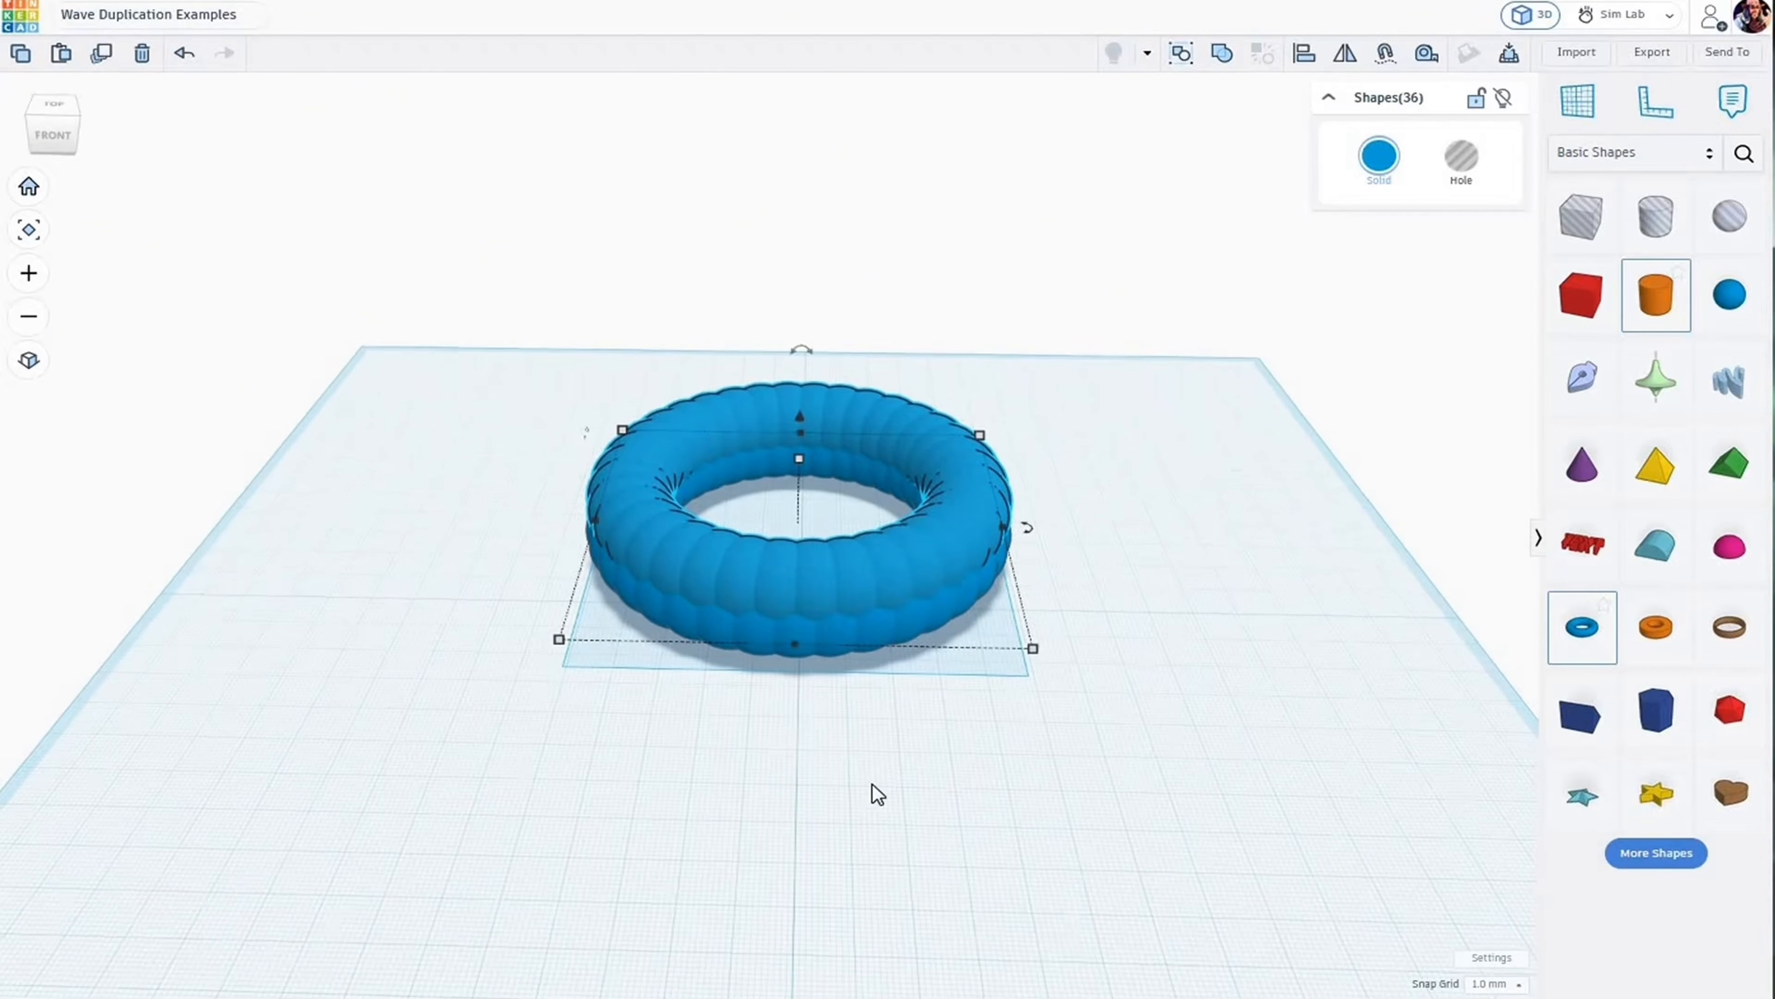
{"action": "key", "text": "ctrl+d"}
{"action": "key", "text": "ctrl+d"}
{"action": "key", "text": "ctrl+d"}
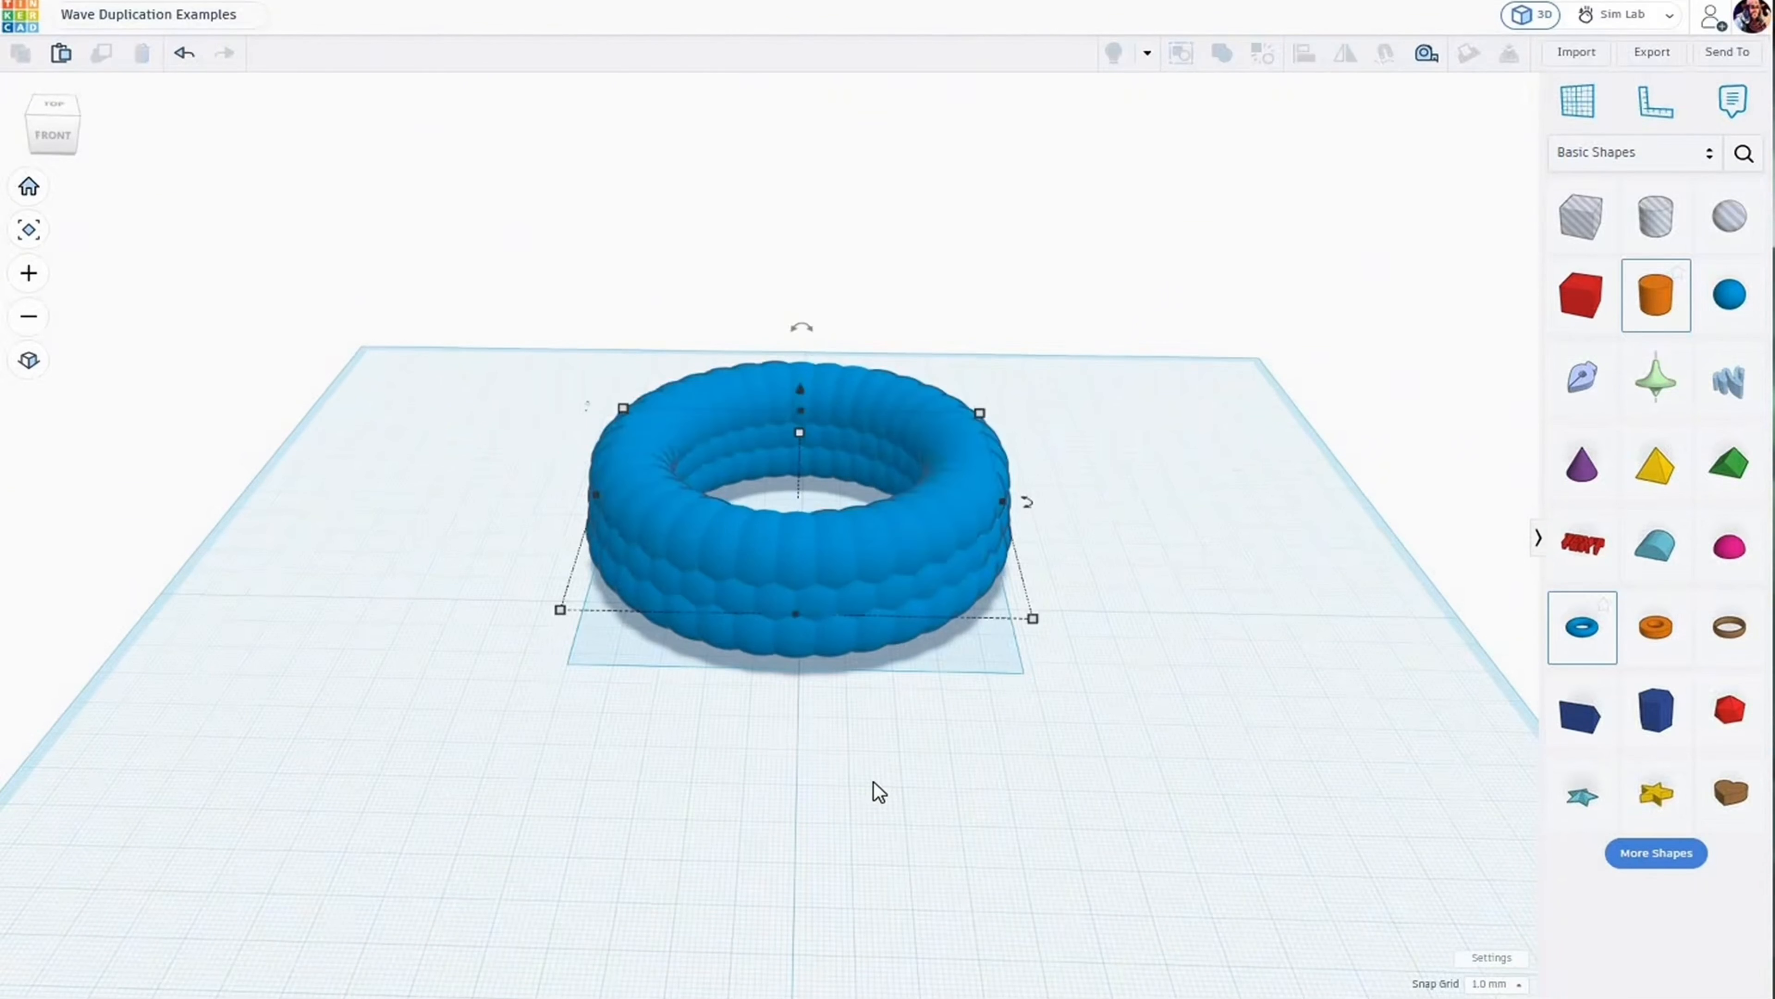
{"action": "key", "text": "ctrl+d"}
{"action": "key", "text": "ctrl+d"}
{"action": "key", "text": "ctrl+d"}
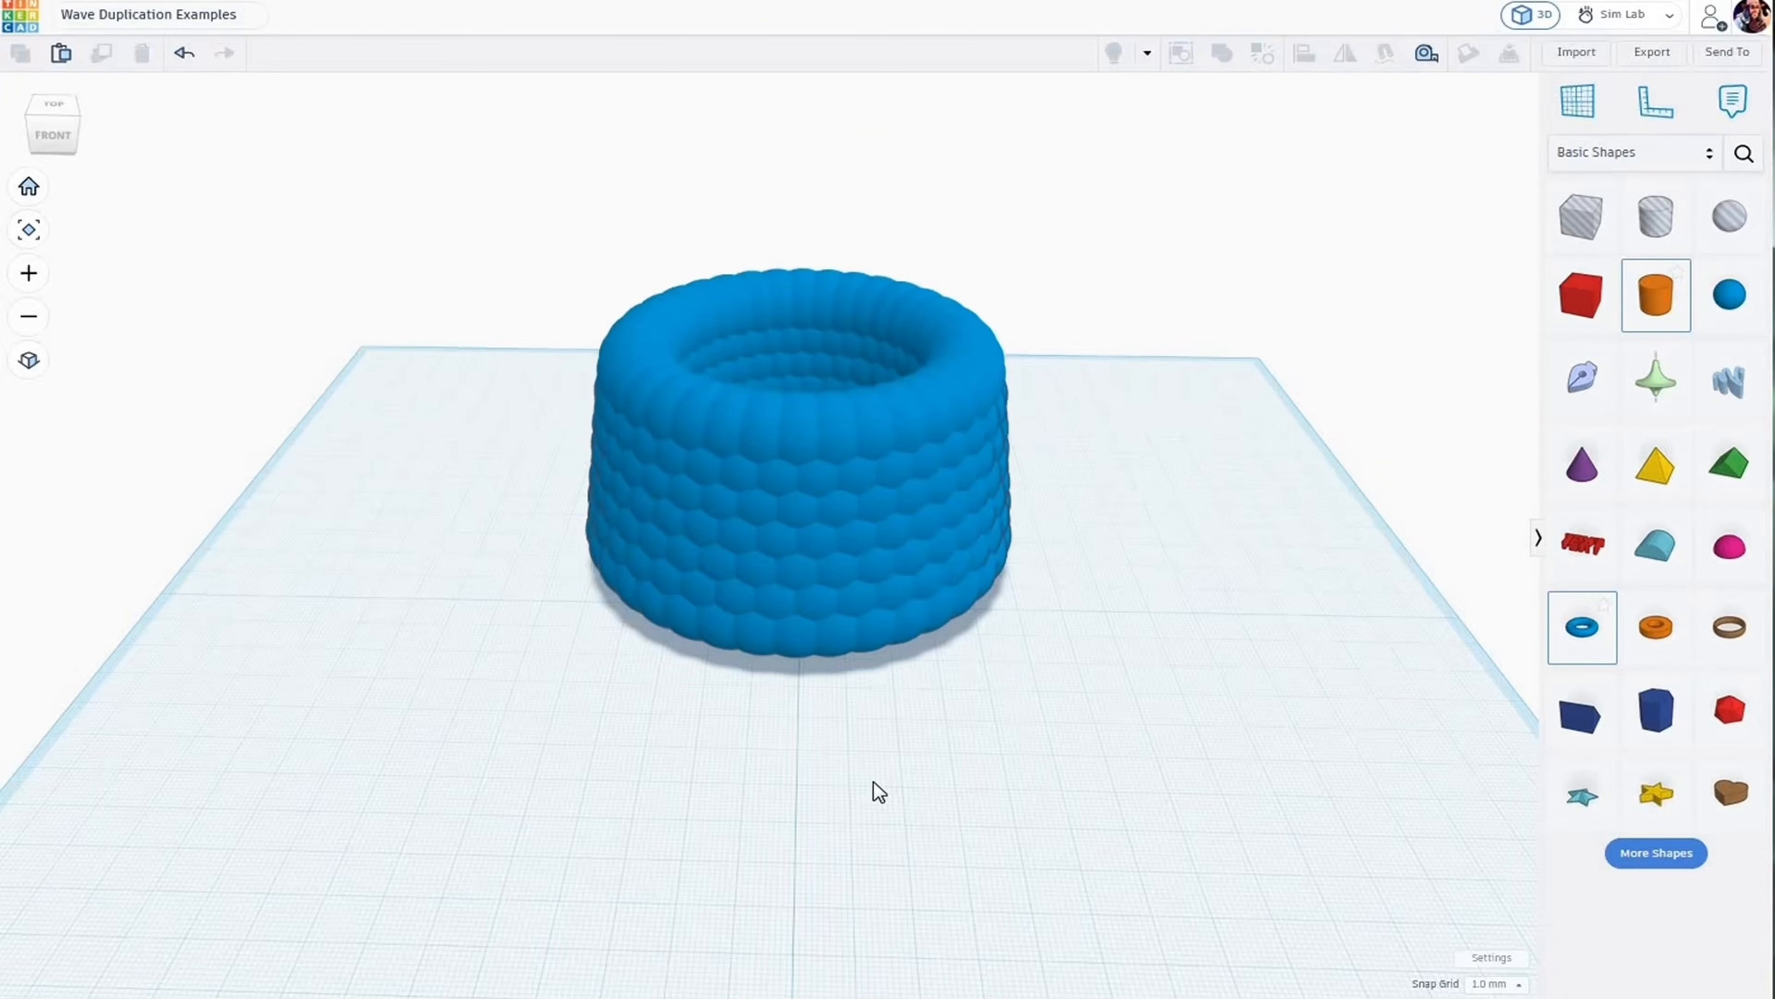
{"action": "key", "text": "ctrl+d"}
{"action": "key", "text": "ctrl+d"}
{"action": "key", "text": "ctrl+d"}
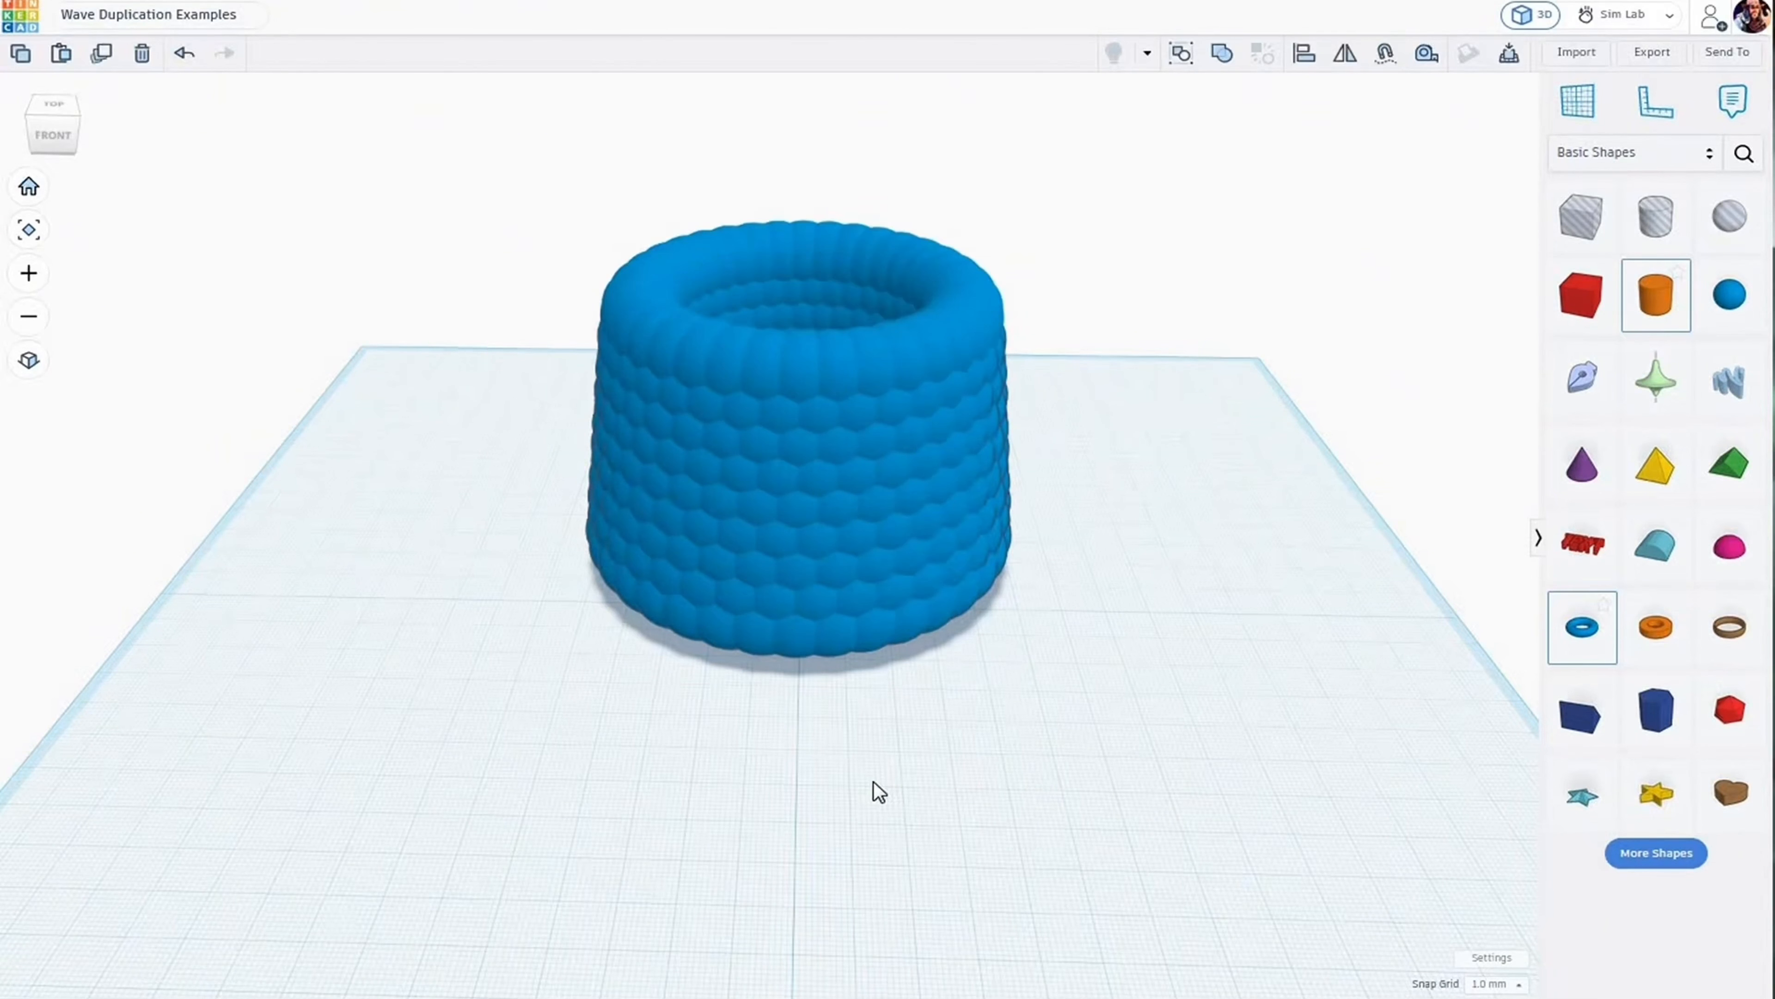
{"action": "key", "text": "ctrl+d"}
{"action": "key", "text": "ctrl+d"}
{"action": "key", "text": "ctrl+d"}
{"action": "key", "text": "ctrl+d"}
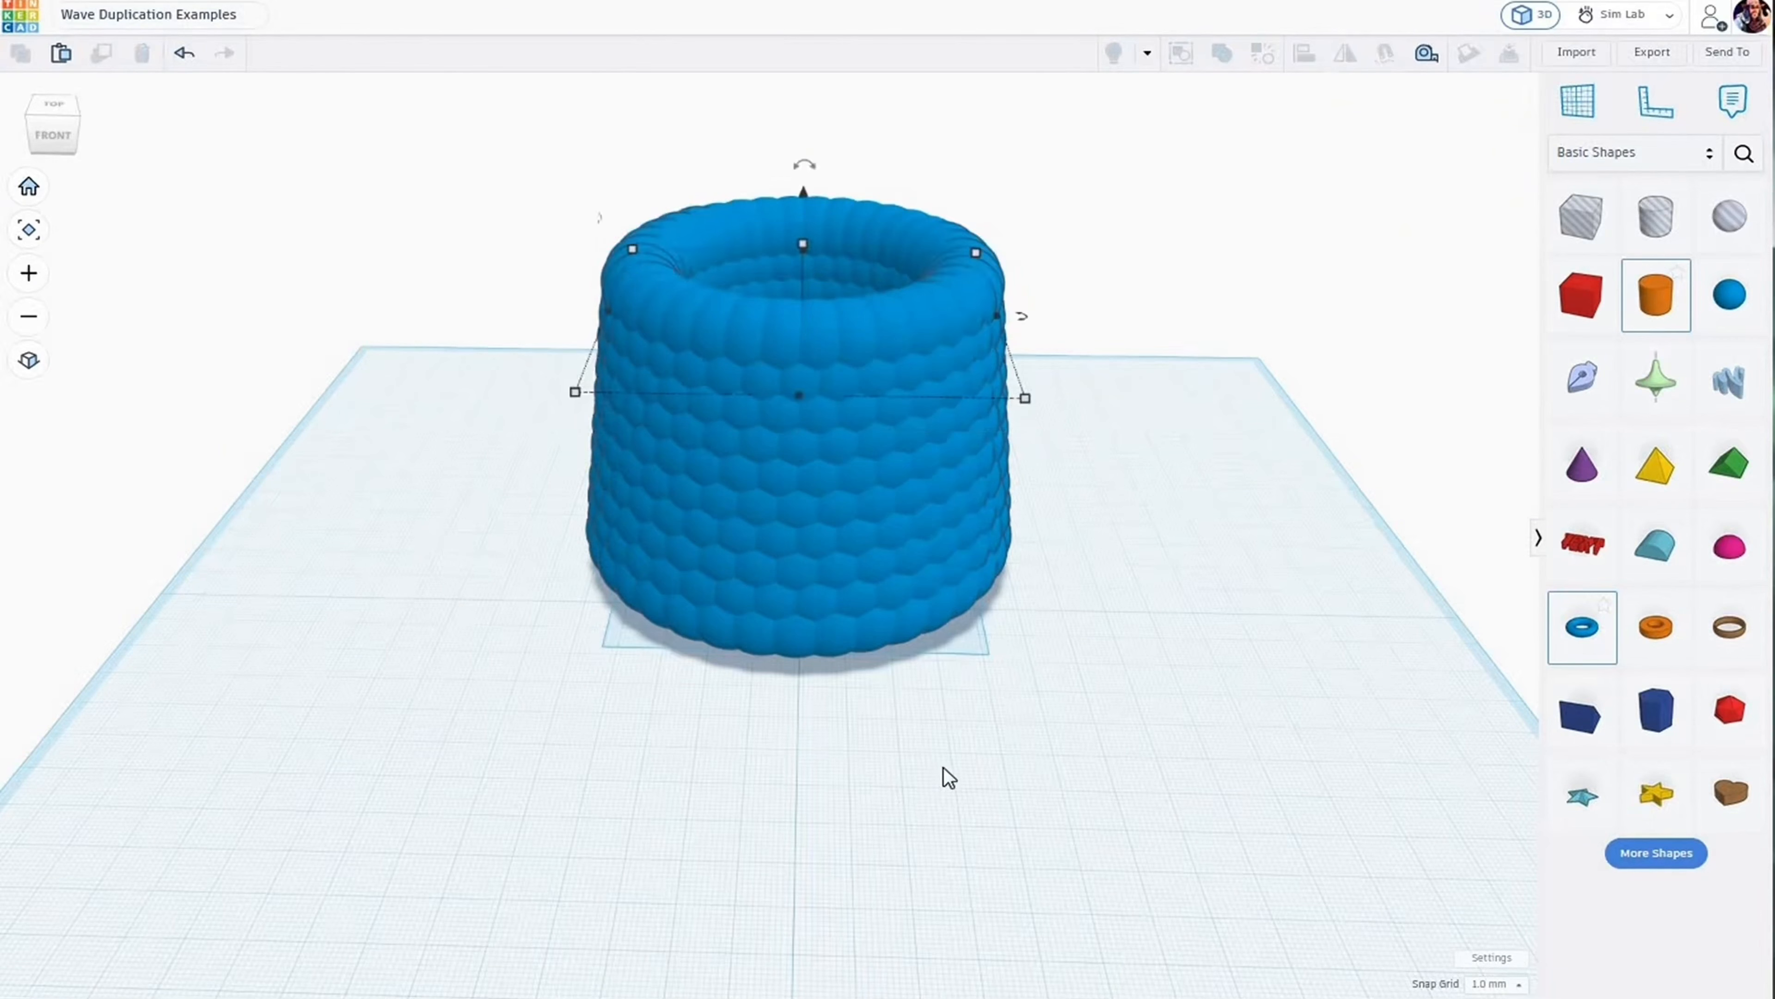
Place a default cylinder on the workplane in front of the stacked rings and stretch its height to 62 mm.
{"action": "right_click_drag", "start_coordinate": [956, 713], "coordinate": [1096, 650]}
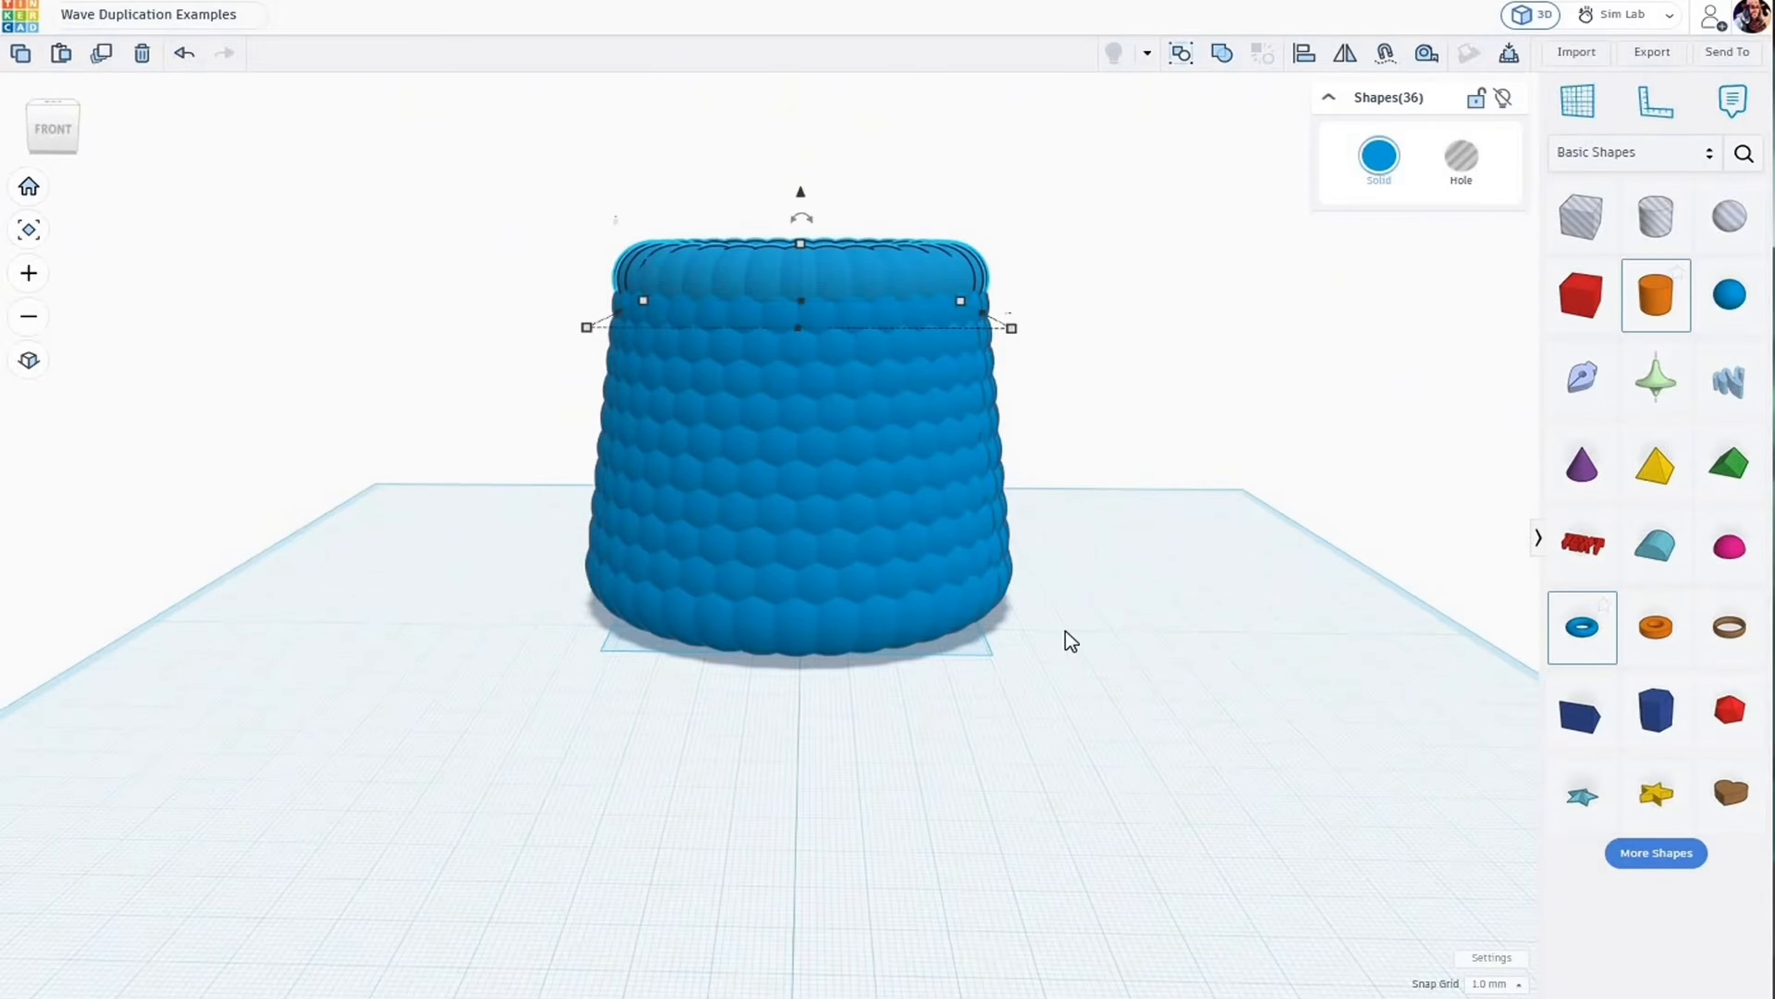
{"action": "middle_click_drag", "start_coordinate": [1068, 628], "coordinate": [1075, 662]}
{"action": "right_click_drag", "start_coordinate": [1077, 665], "coordinate": [1093, 666]}
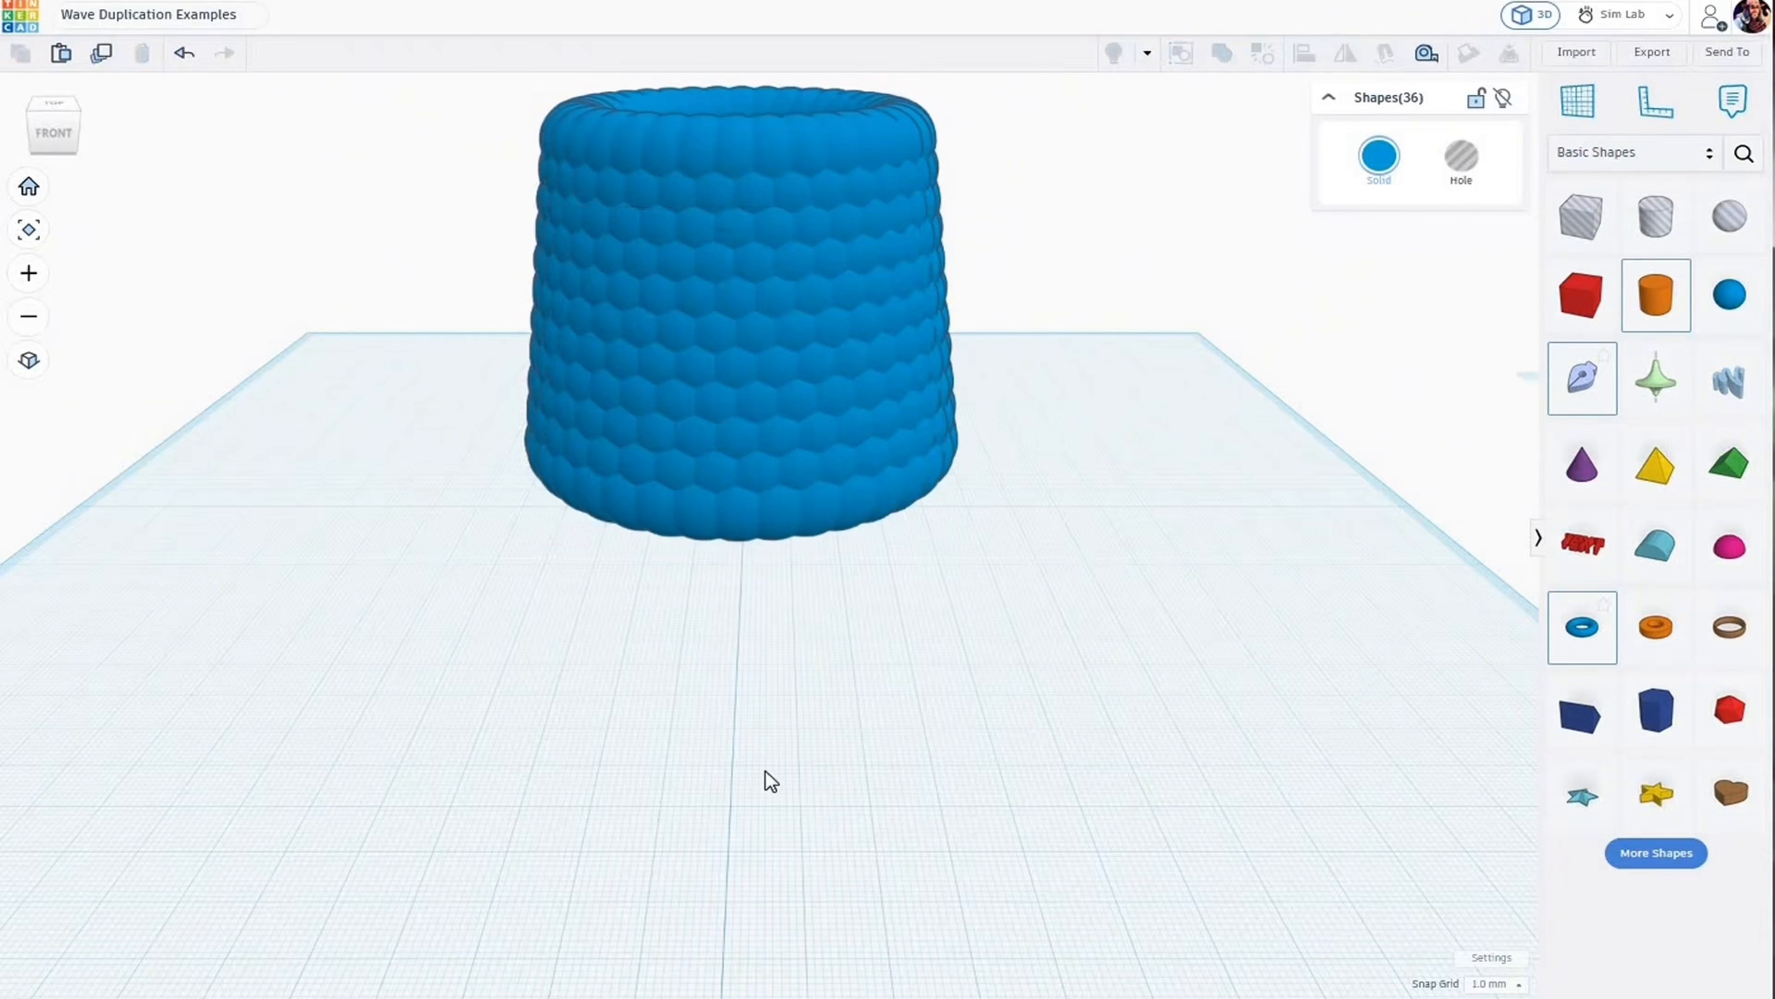
{"action": "left_click", "coordinate": [694, 680]}
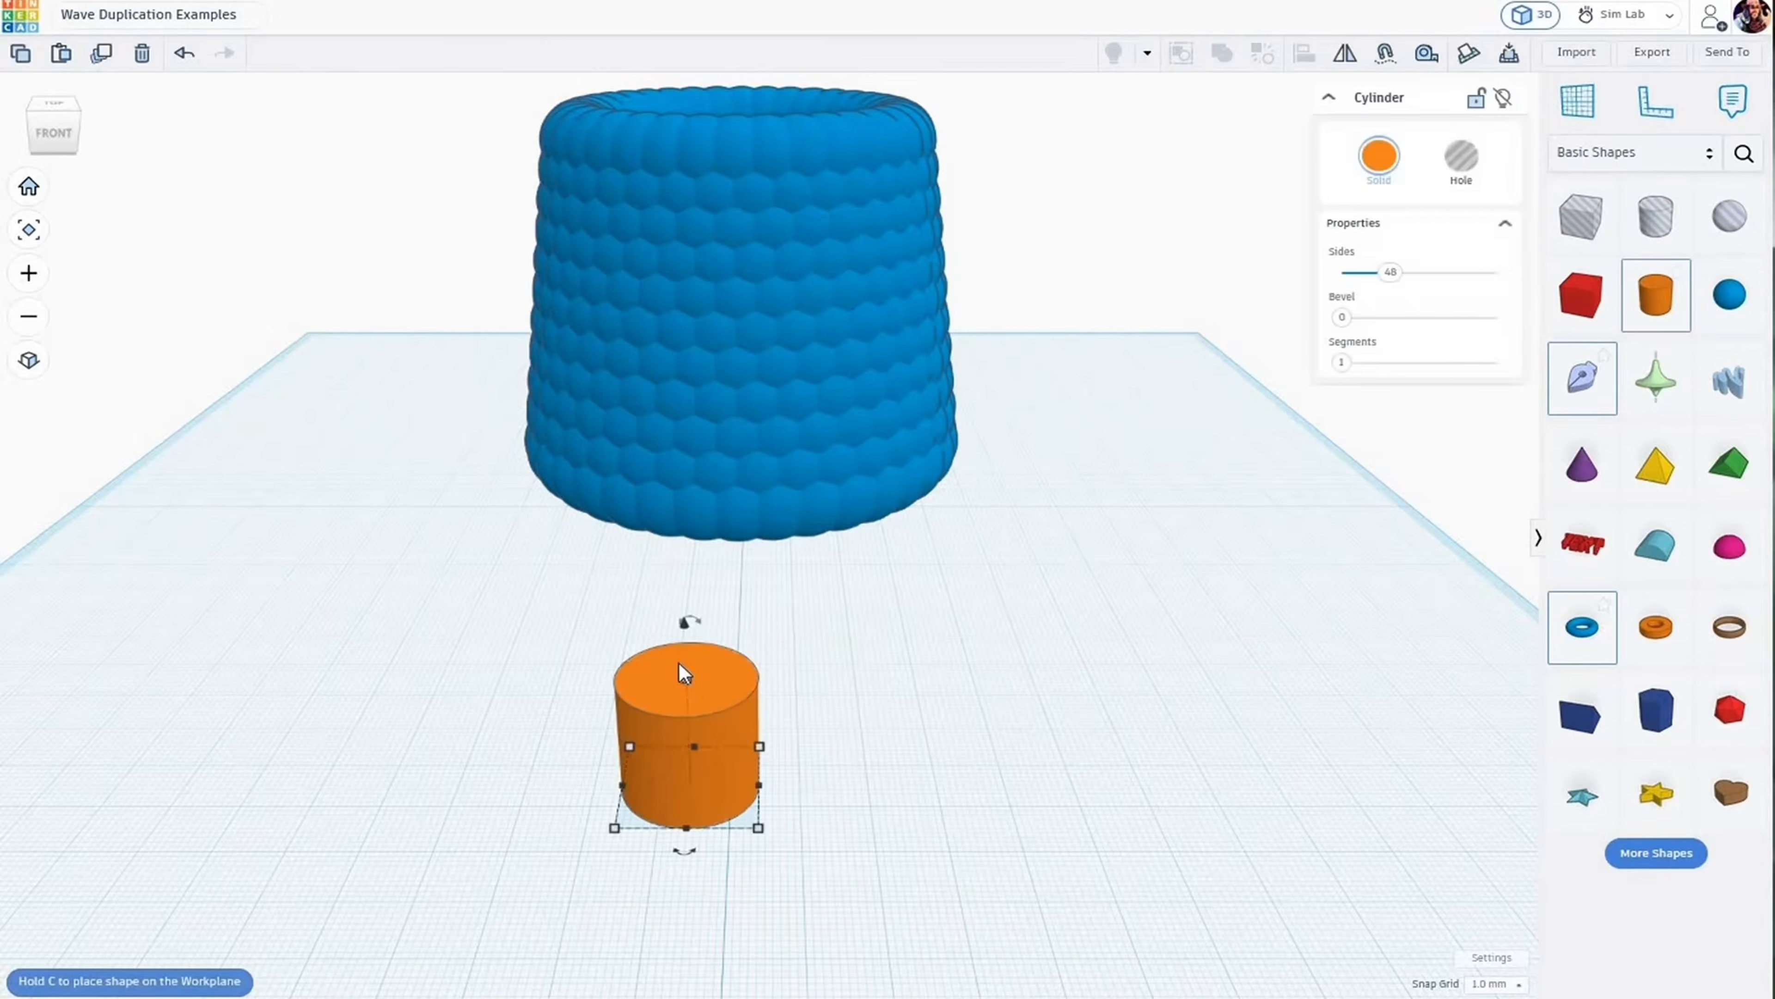
{"action": "left_click_drag", "start_coordinate": [683, 619], "coordinate": [672, 413]}
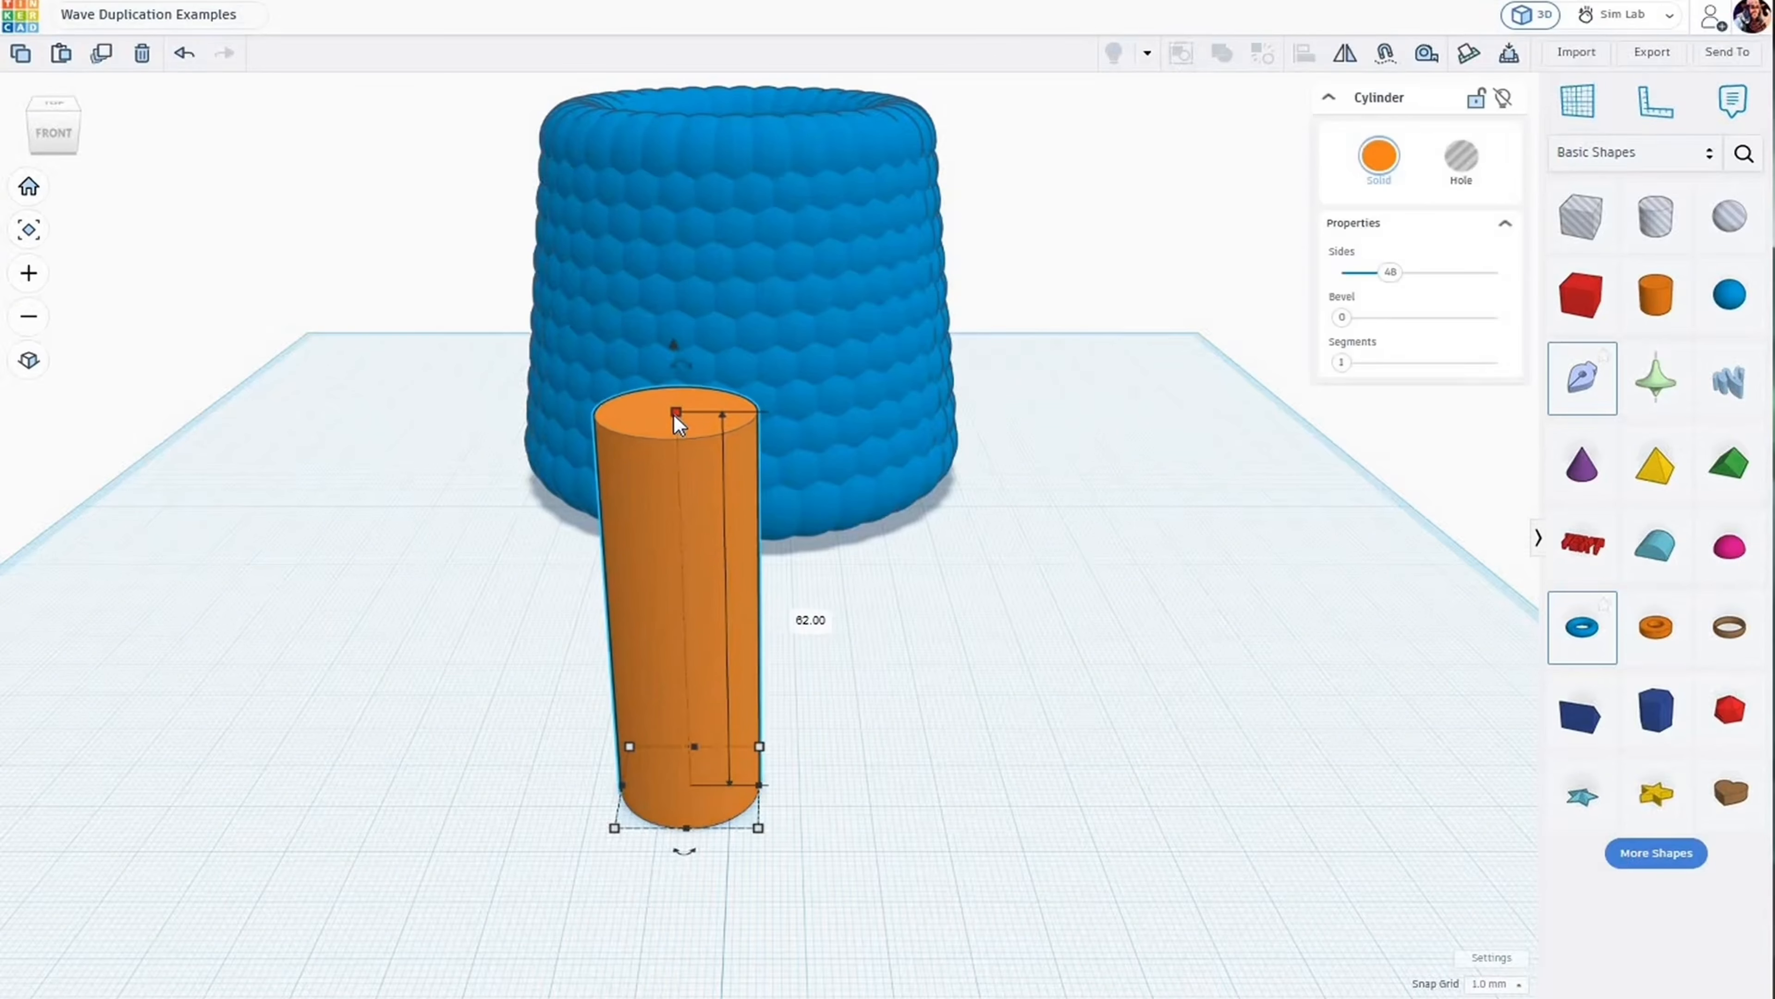
Duplicate the cylinder in place, shift the copy 3 mm to the right and raise its height to 66 mm.
{"action": "key", "text": "ctrl+d"}
{"action": "key", "text": "Right"}
{"action": "key", "text": "Right"}
{"action": "key", "text": "Right"}
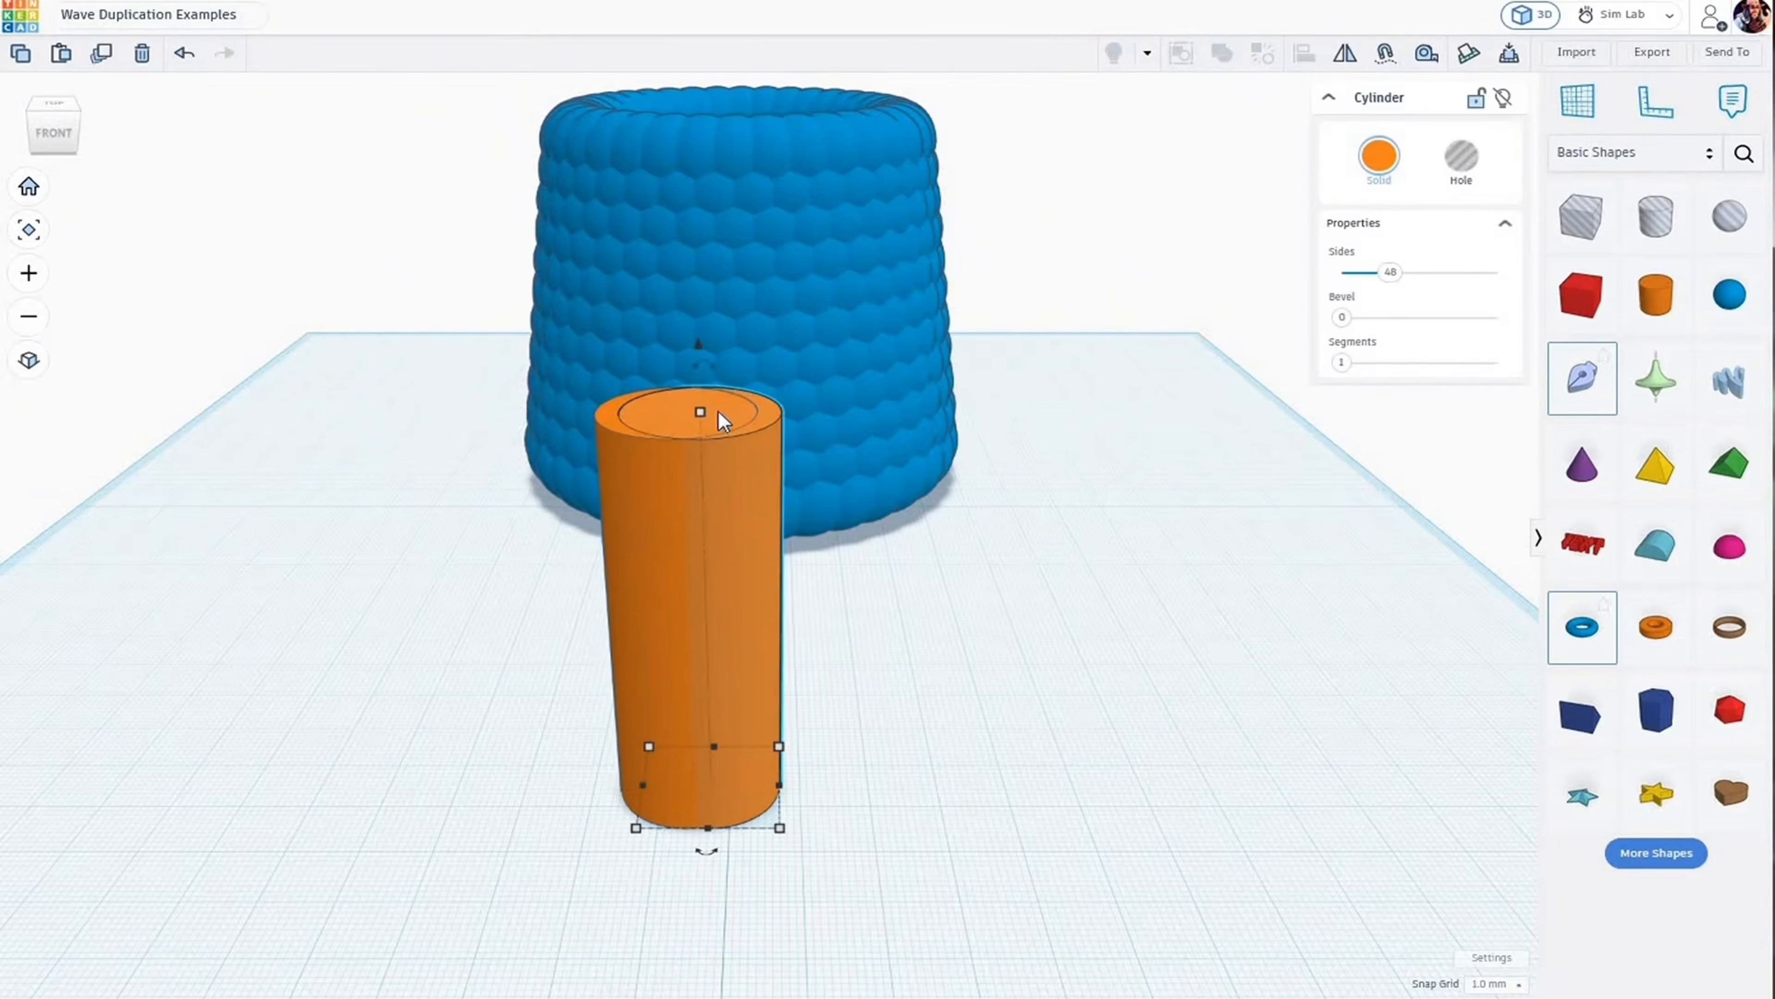
{"action": "left_click_drag", "start_coordinate": [702, 413], "coordinate": [702, 385]}
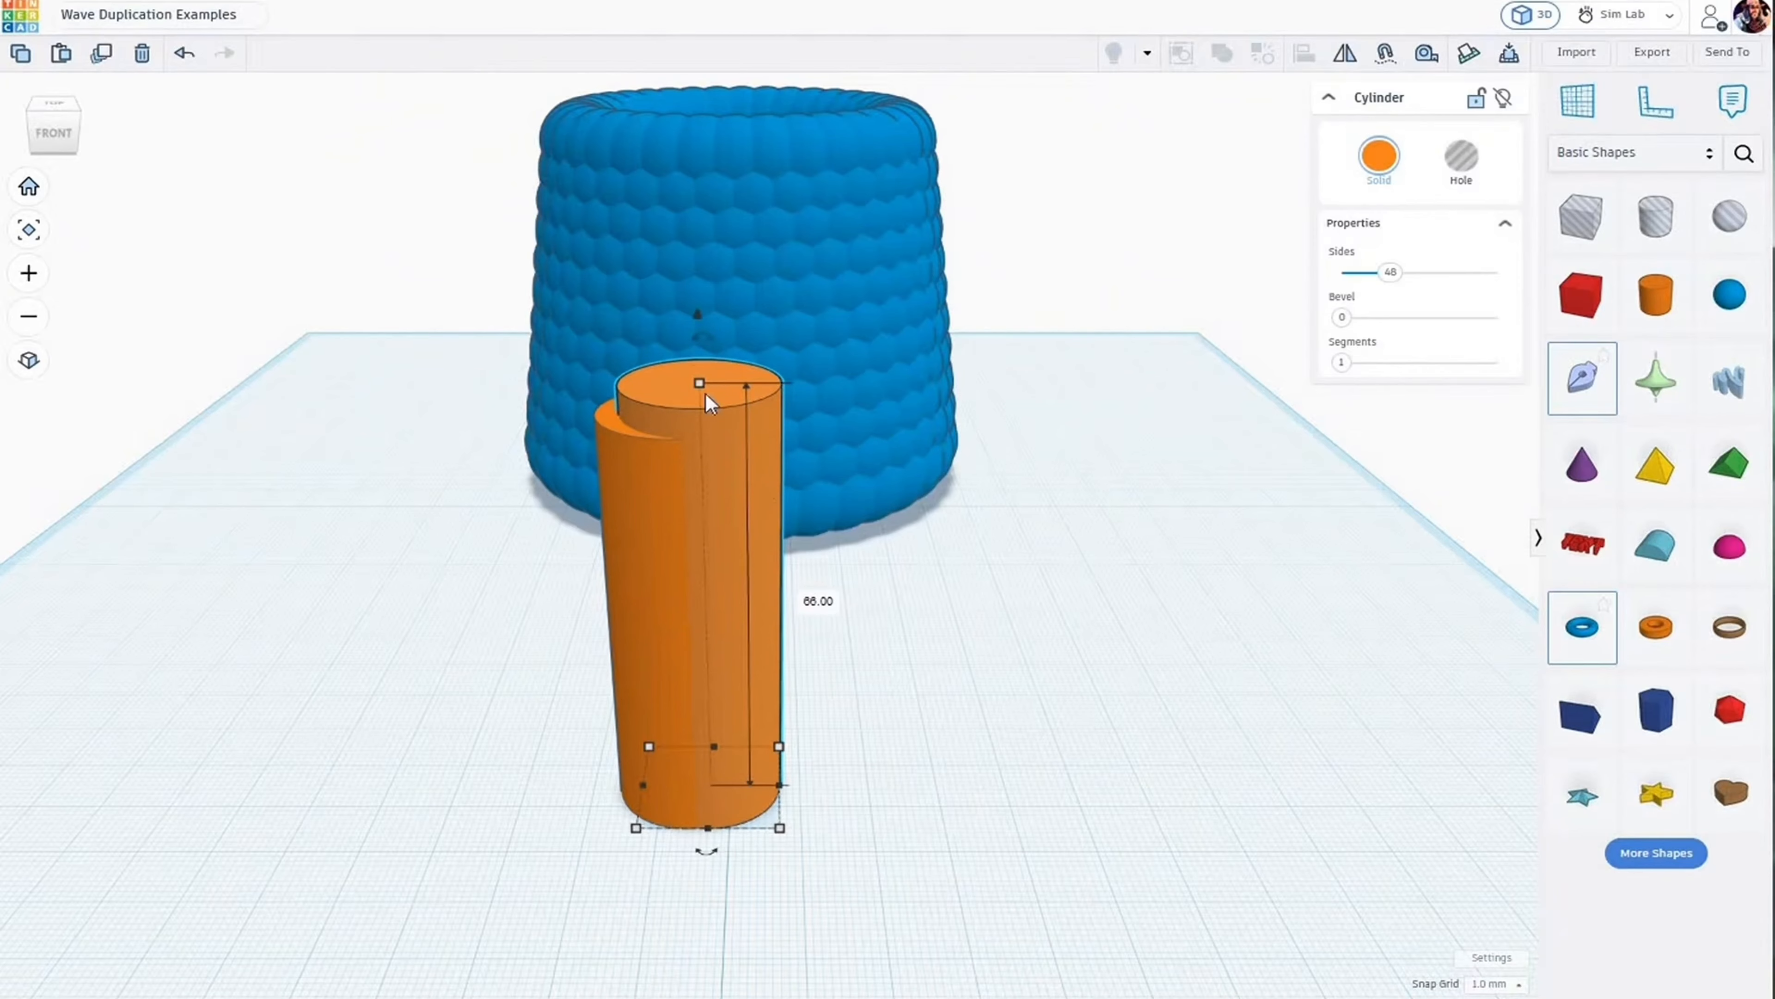
Tilt the taller cylinder copy 4° to the left and turn it slightly on the workplane.
{"action": "left_click_drag", "start_coordinate": [709, 336], "coordinate": [685, 268]}
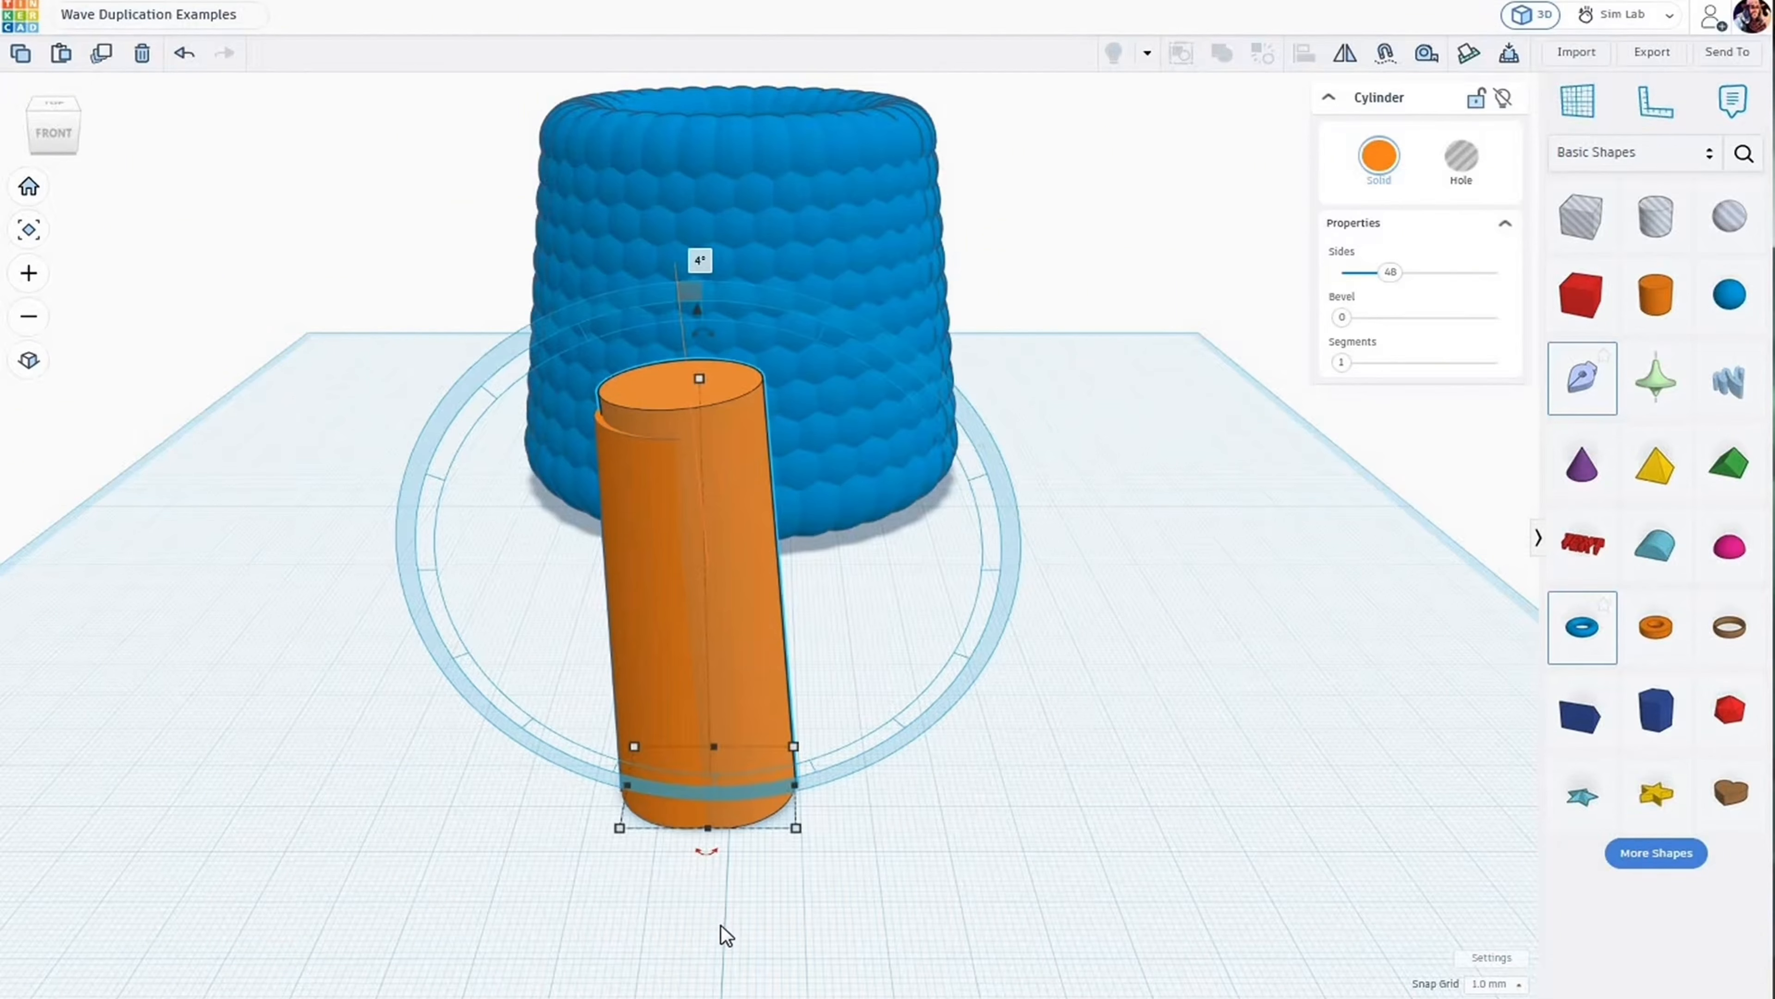
{"action": "left_click_drag", "start_coordinate": [706, 851], "coordinate": [734, 929]}
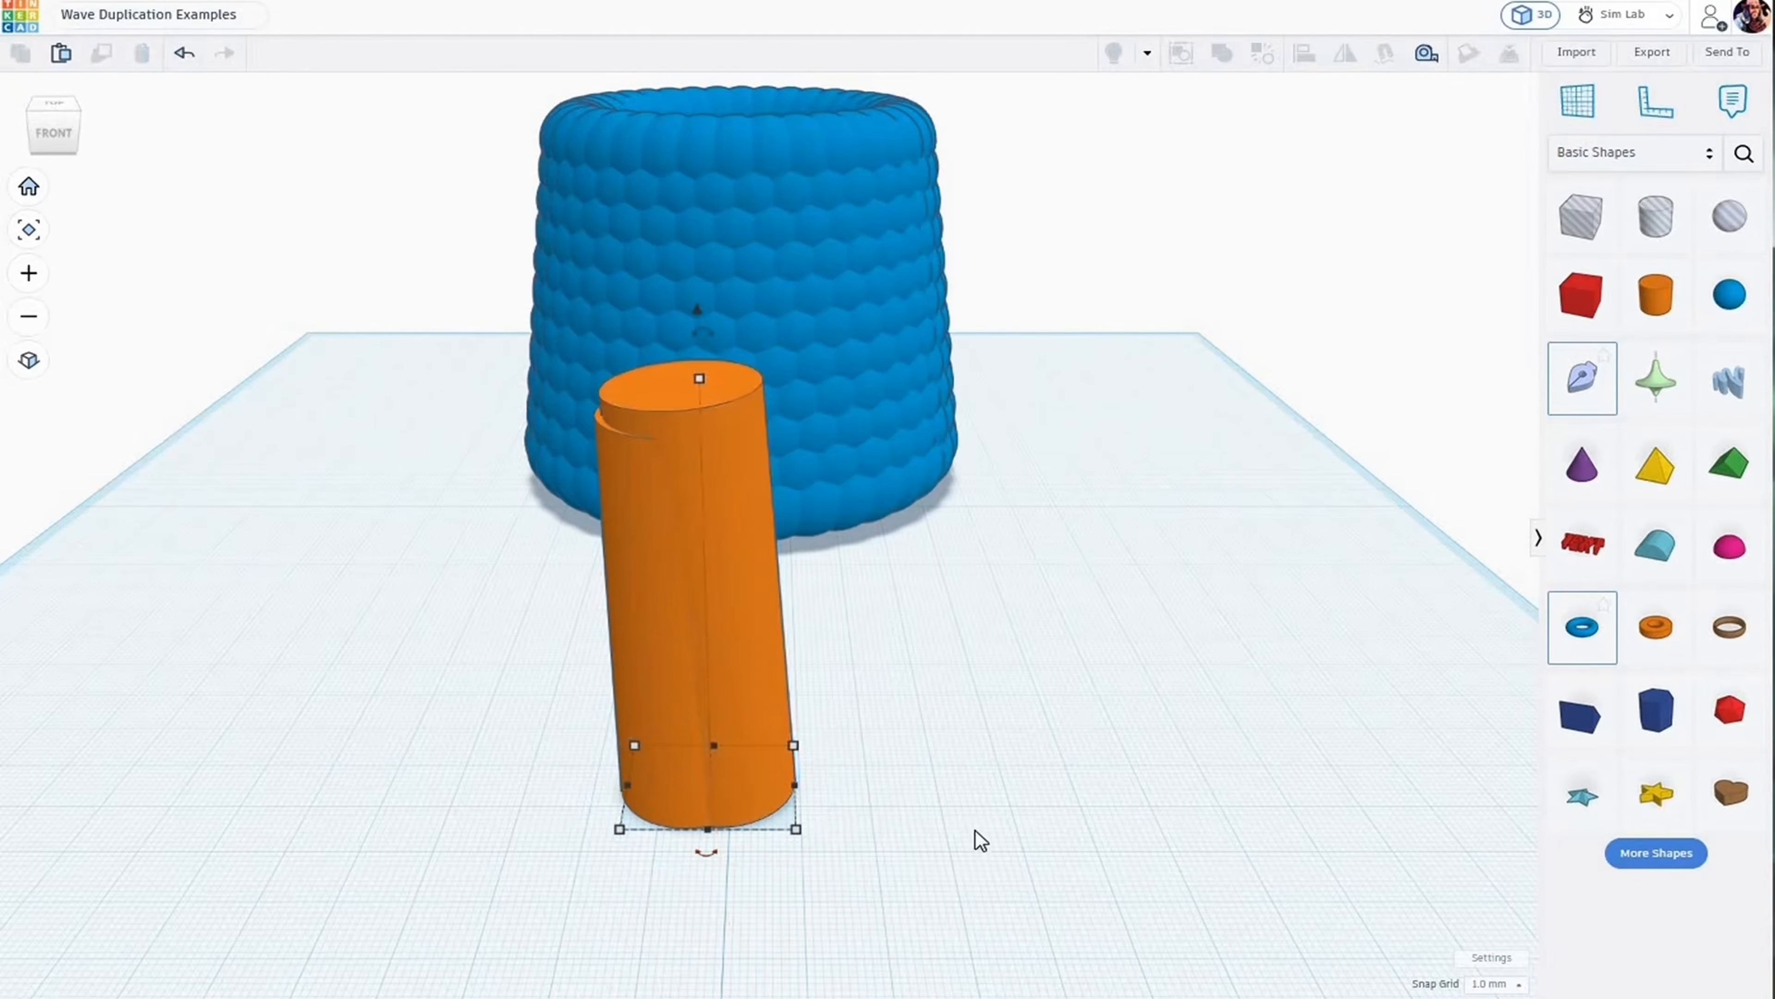
Repeat the cylinder's transformed duplication until the growing, tilting copies form a long curved fan.
{"action": "key", "text": "ctrl+d"}
{"action": "key", "text": "ctrl+d"}
{"action": "key", "text": "ctrl+d"}
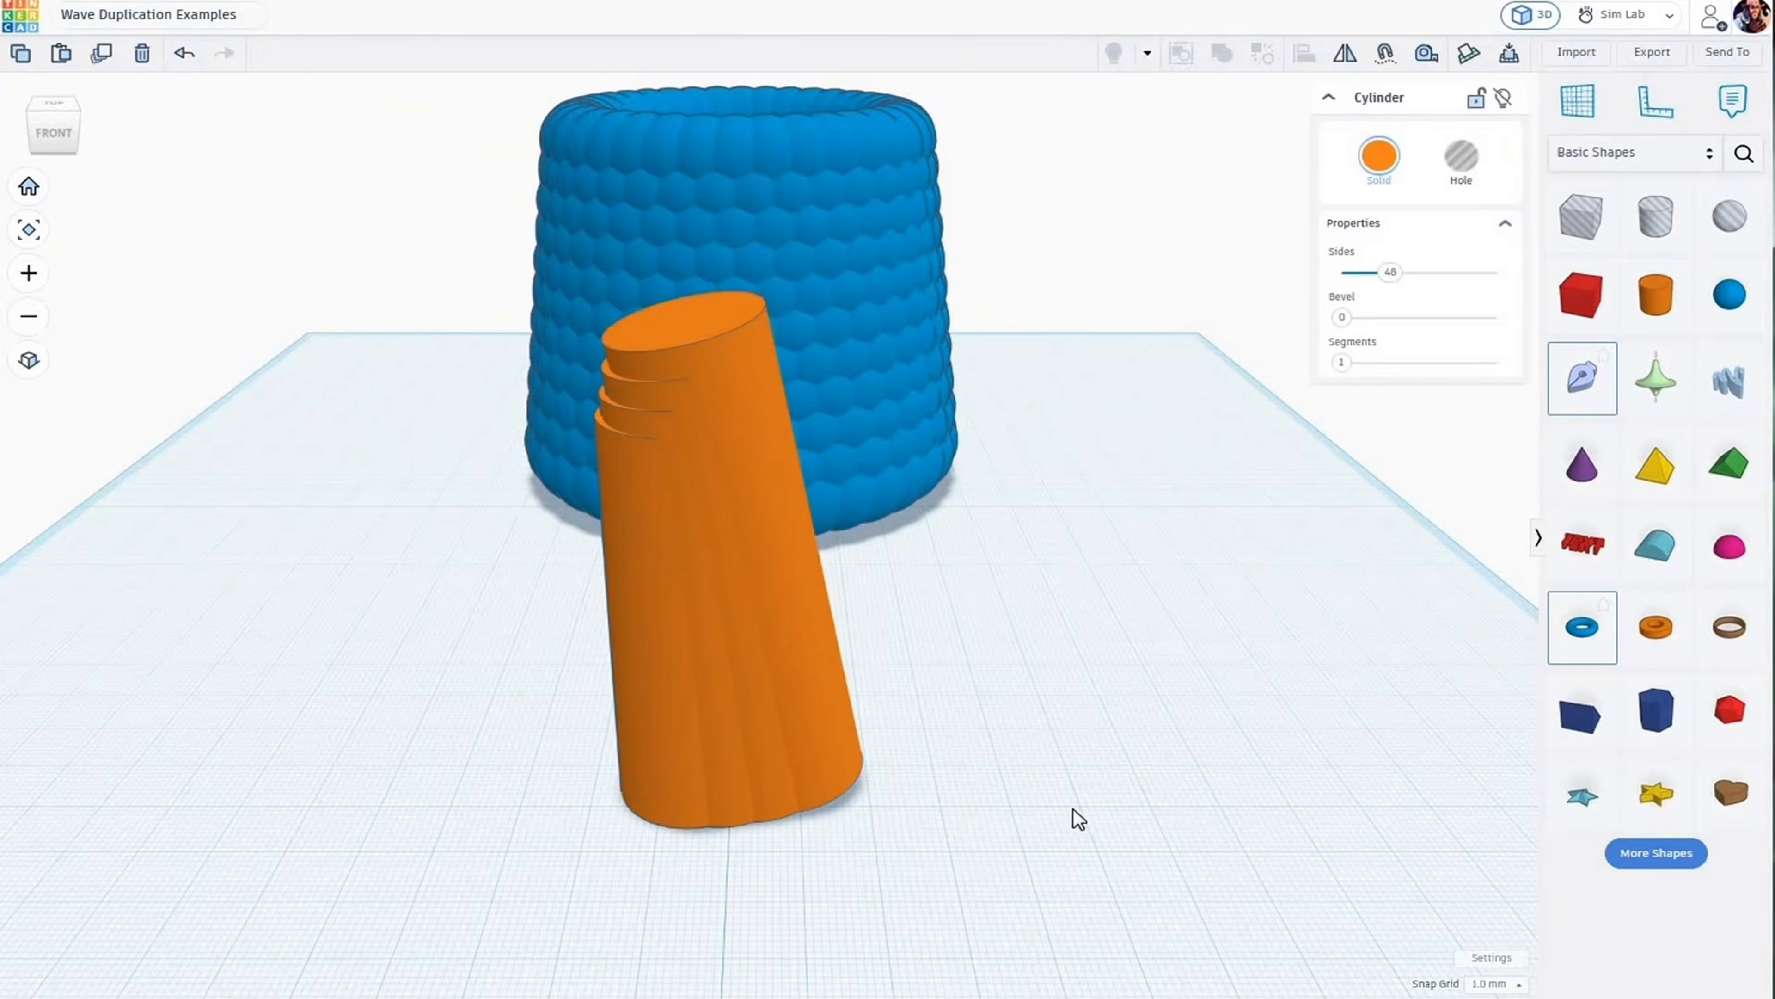
{"action": "scroll", "coordinate": [1074, 809], "scroll_direction": "down", "scroll_amount": 3}
{"action": "scroll", "coordinate": [1073, 809], "scroll_direction": "down", "scroll_amount": 3}
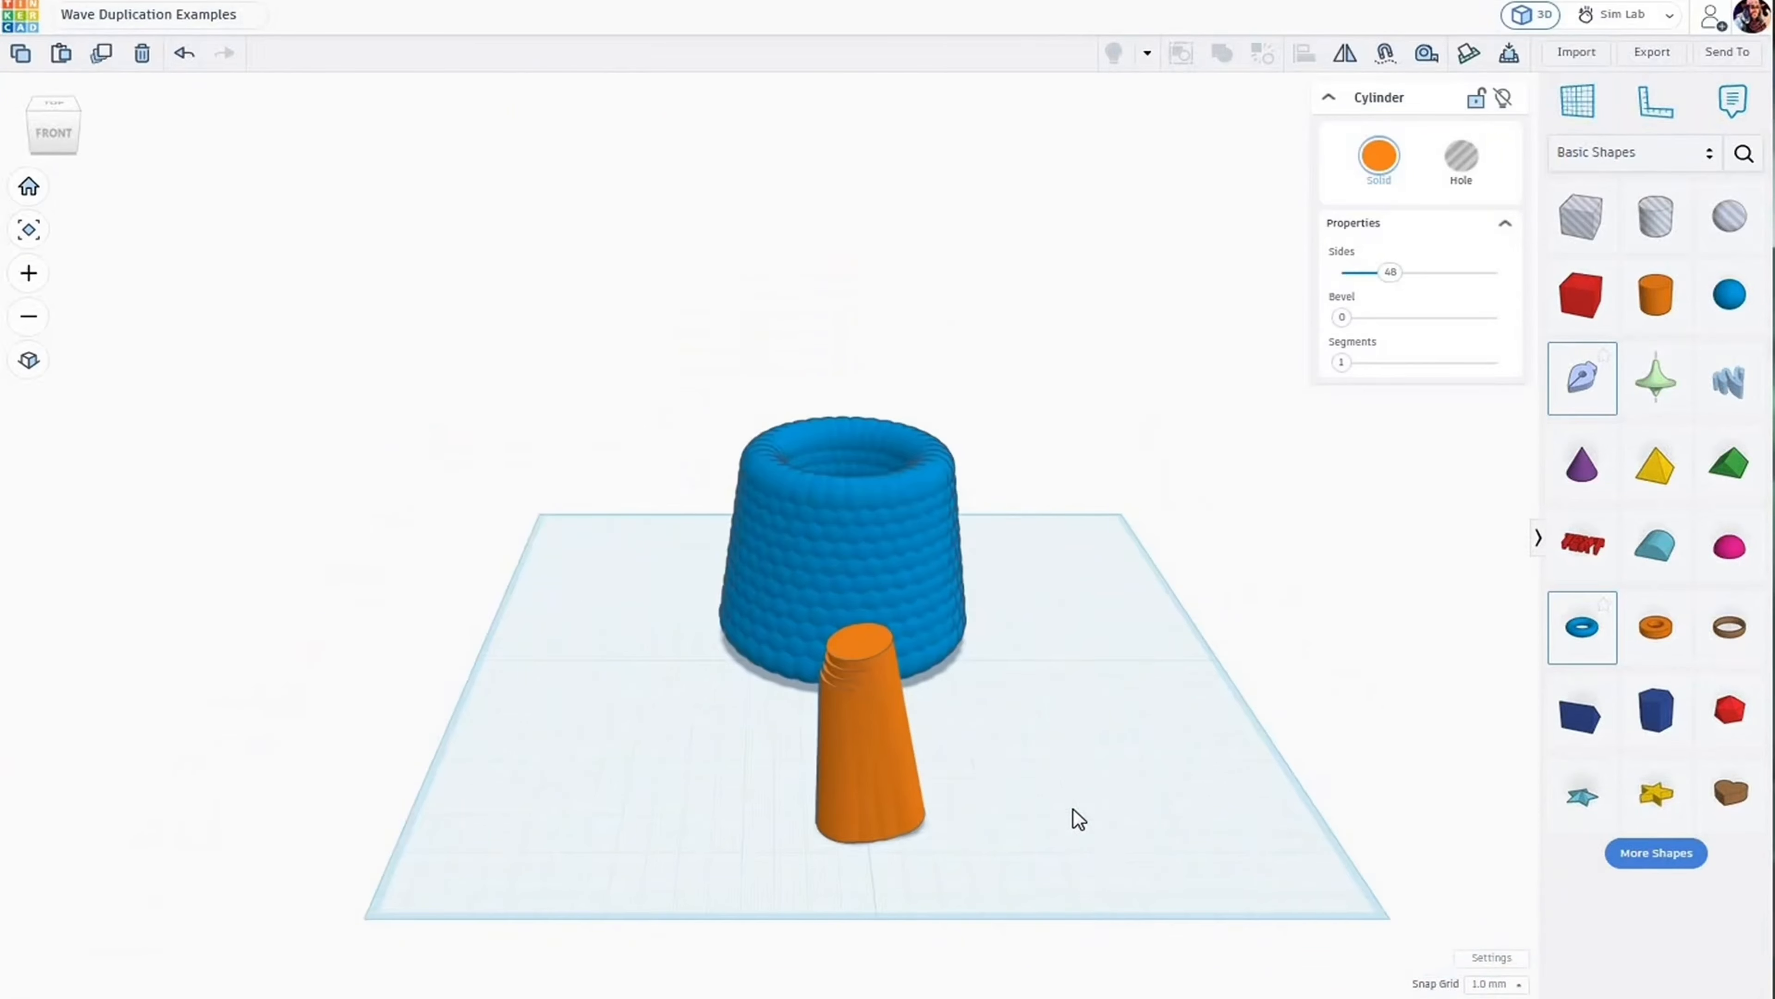
{"action": "key", "text": "ctrl+d"}
{"action": "key", "text": "ctrl+d"}
{"action": "key", "text": "ctrl+d"}
{"action": "key", "text": "ctrl+d"}
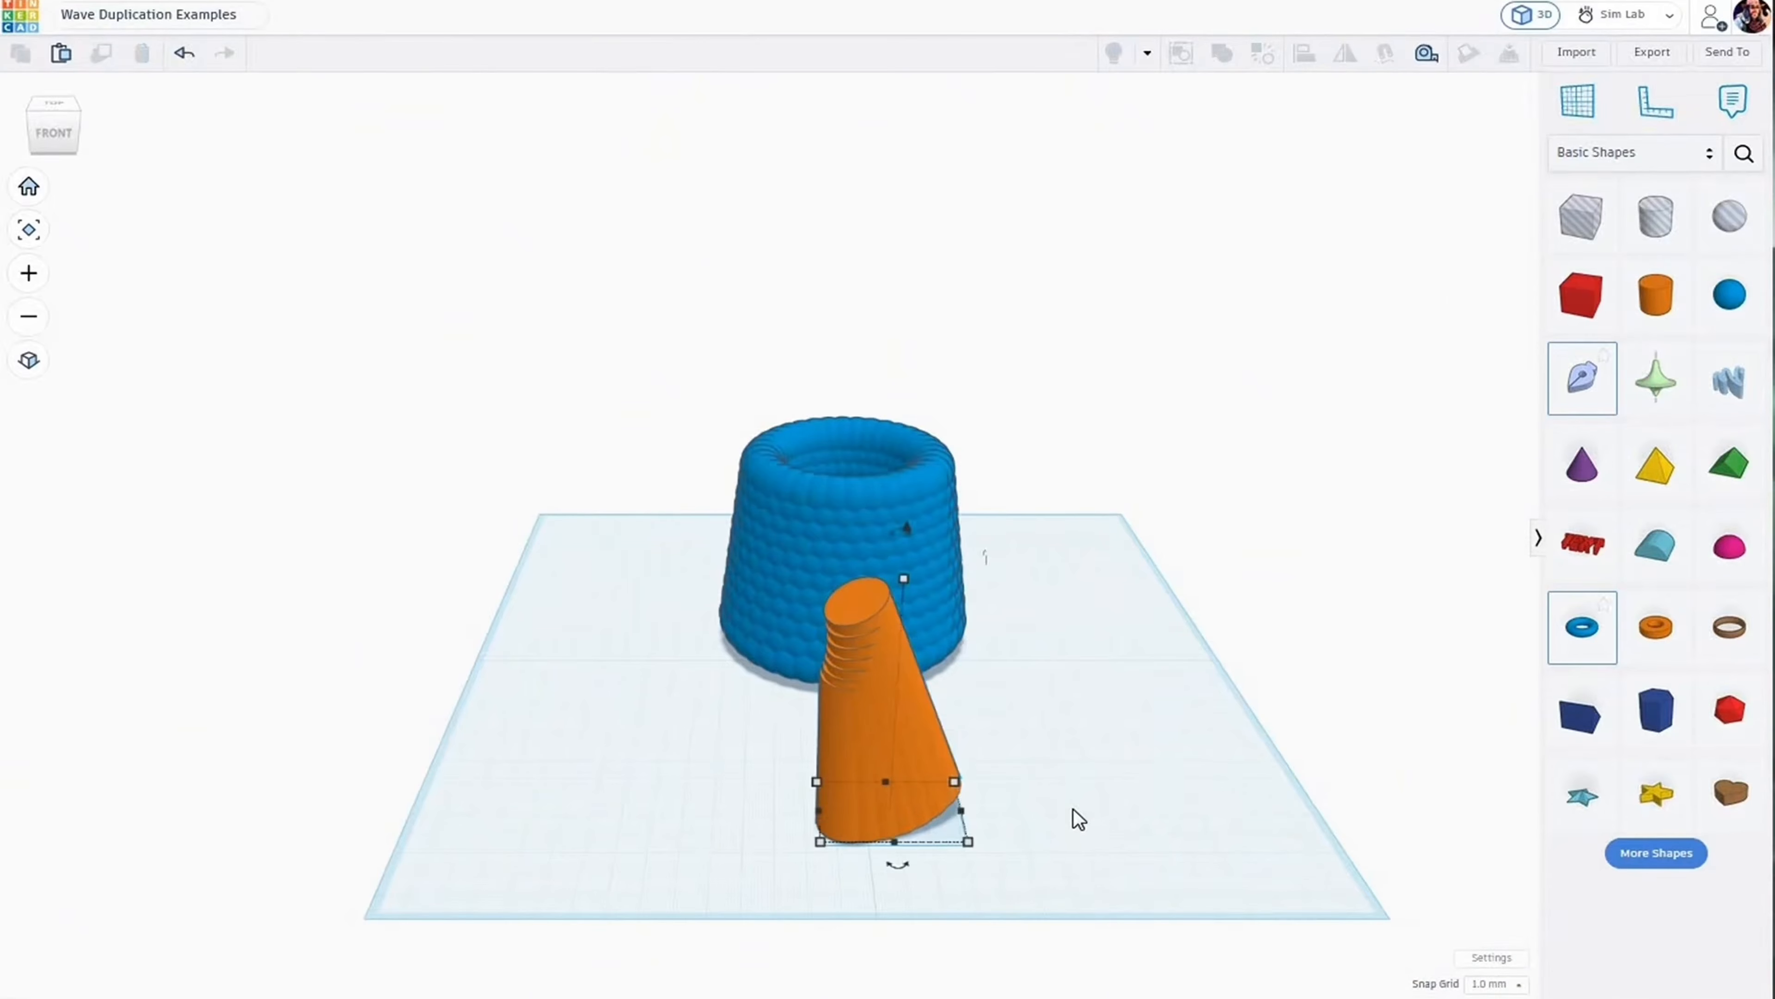
{"action": "key", "text": "ctrl+d"}
{"action": "key", "text": "ctrl+d"}
{"action": "key", "text": "ctrl+d"}
{"action": "key", "text": "ctrl+d"}
{"action": "key", "text": "ctrl+d"}
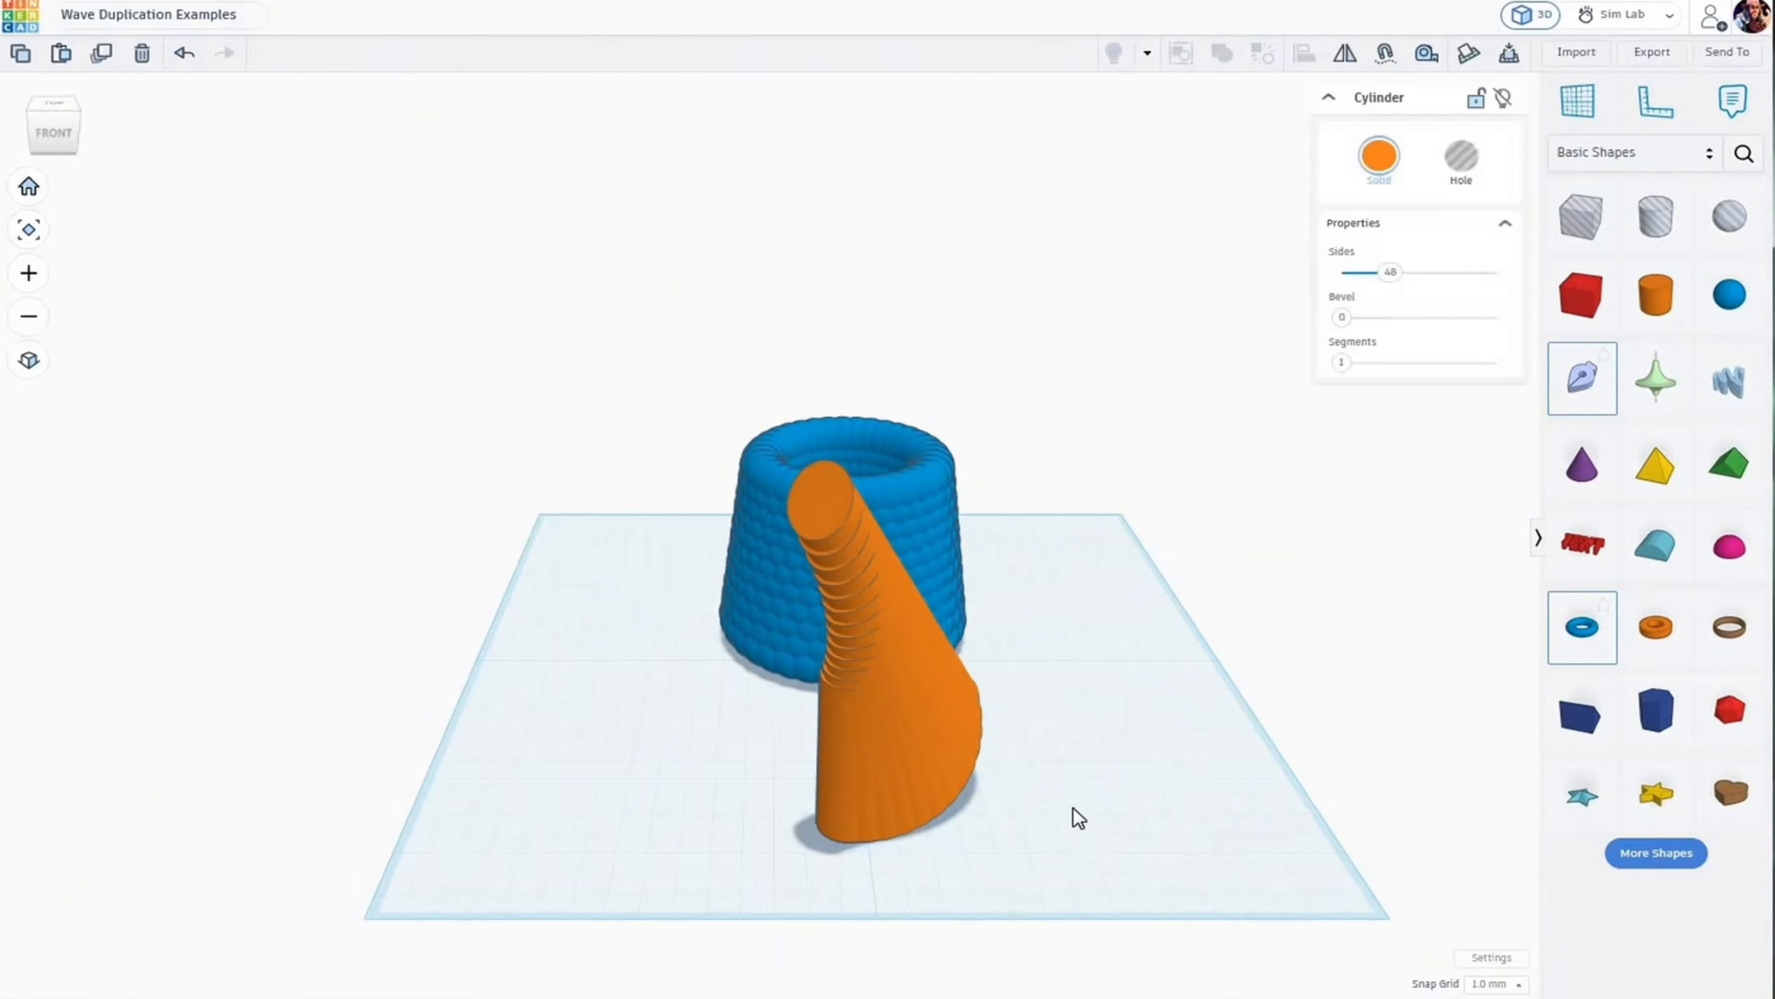
{"action": "key", "text": "ctrl+d"}
{"action": "key", "text": "ctrl+d"}
{"action": "key", "text": "ctrl+d"}
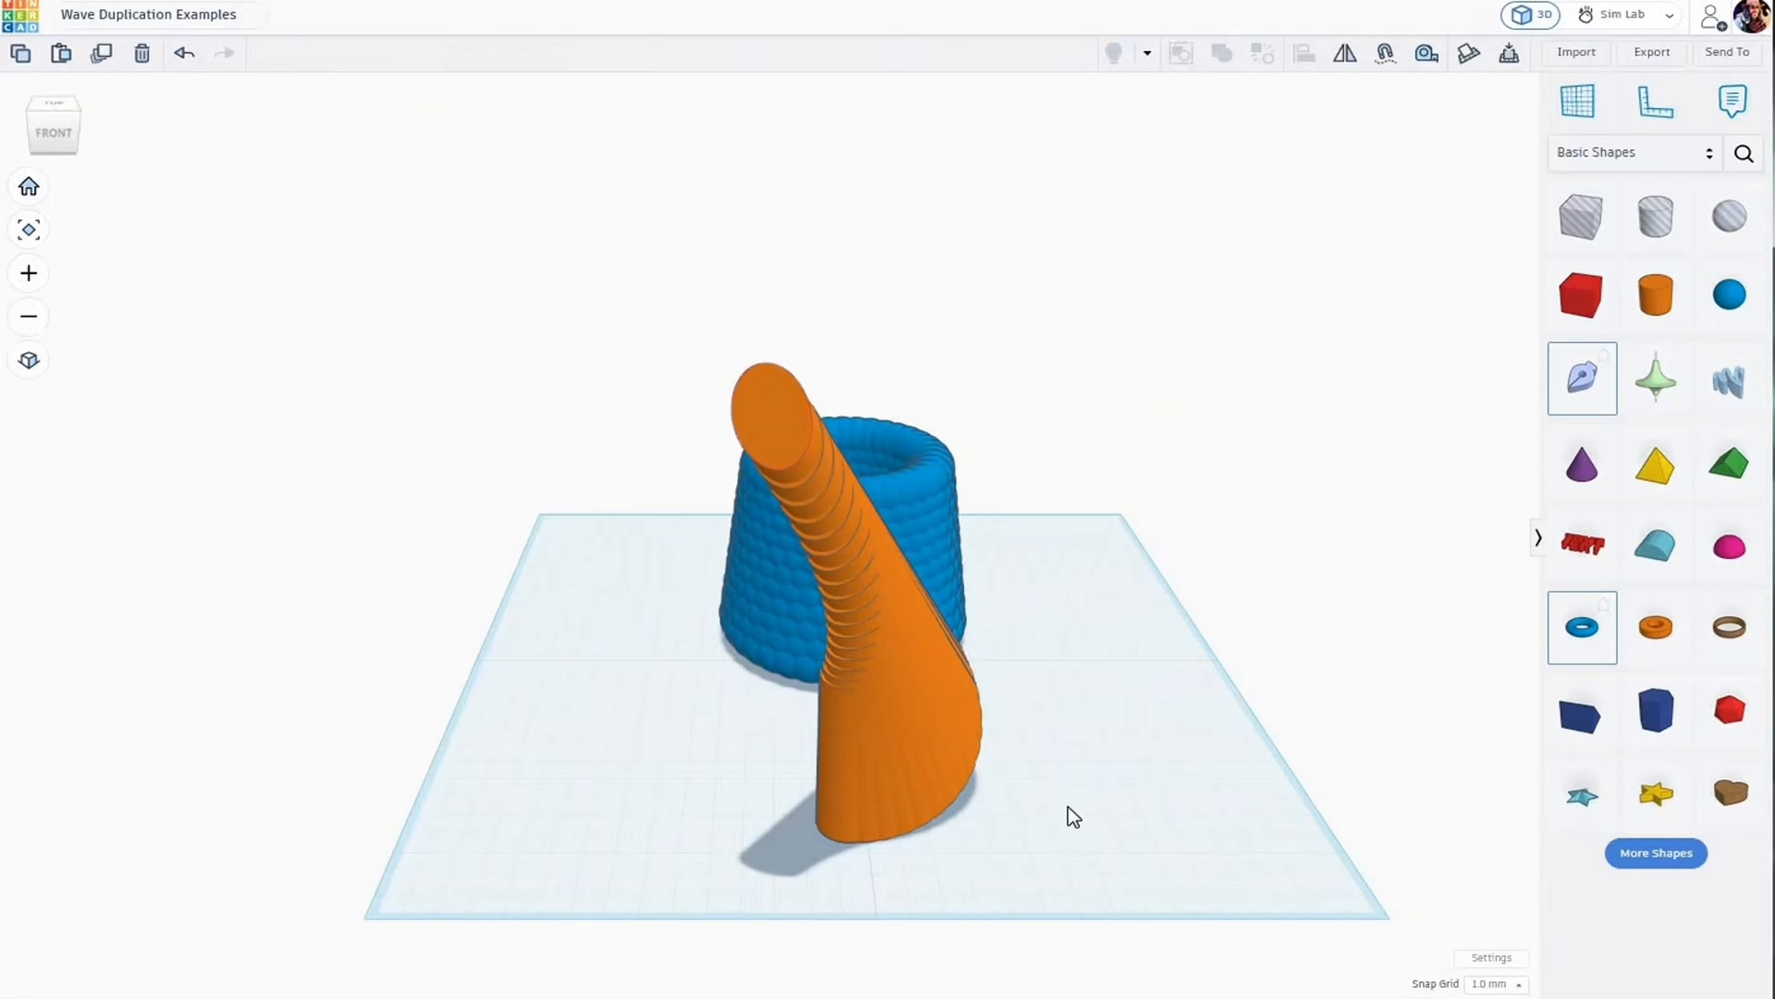
Select all the cylinders of the fan and delete them, keeping the stacked sphere rings.
{"action": "right_click_drag", "start_coordinate": [706, 751], "coordinate": [597, 740]}
{"action": "right_click_drag", "start_coordinate": [147, 273], "coordinate": [265, 154]}
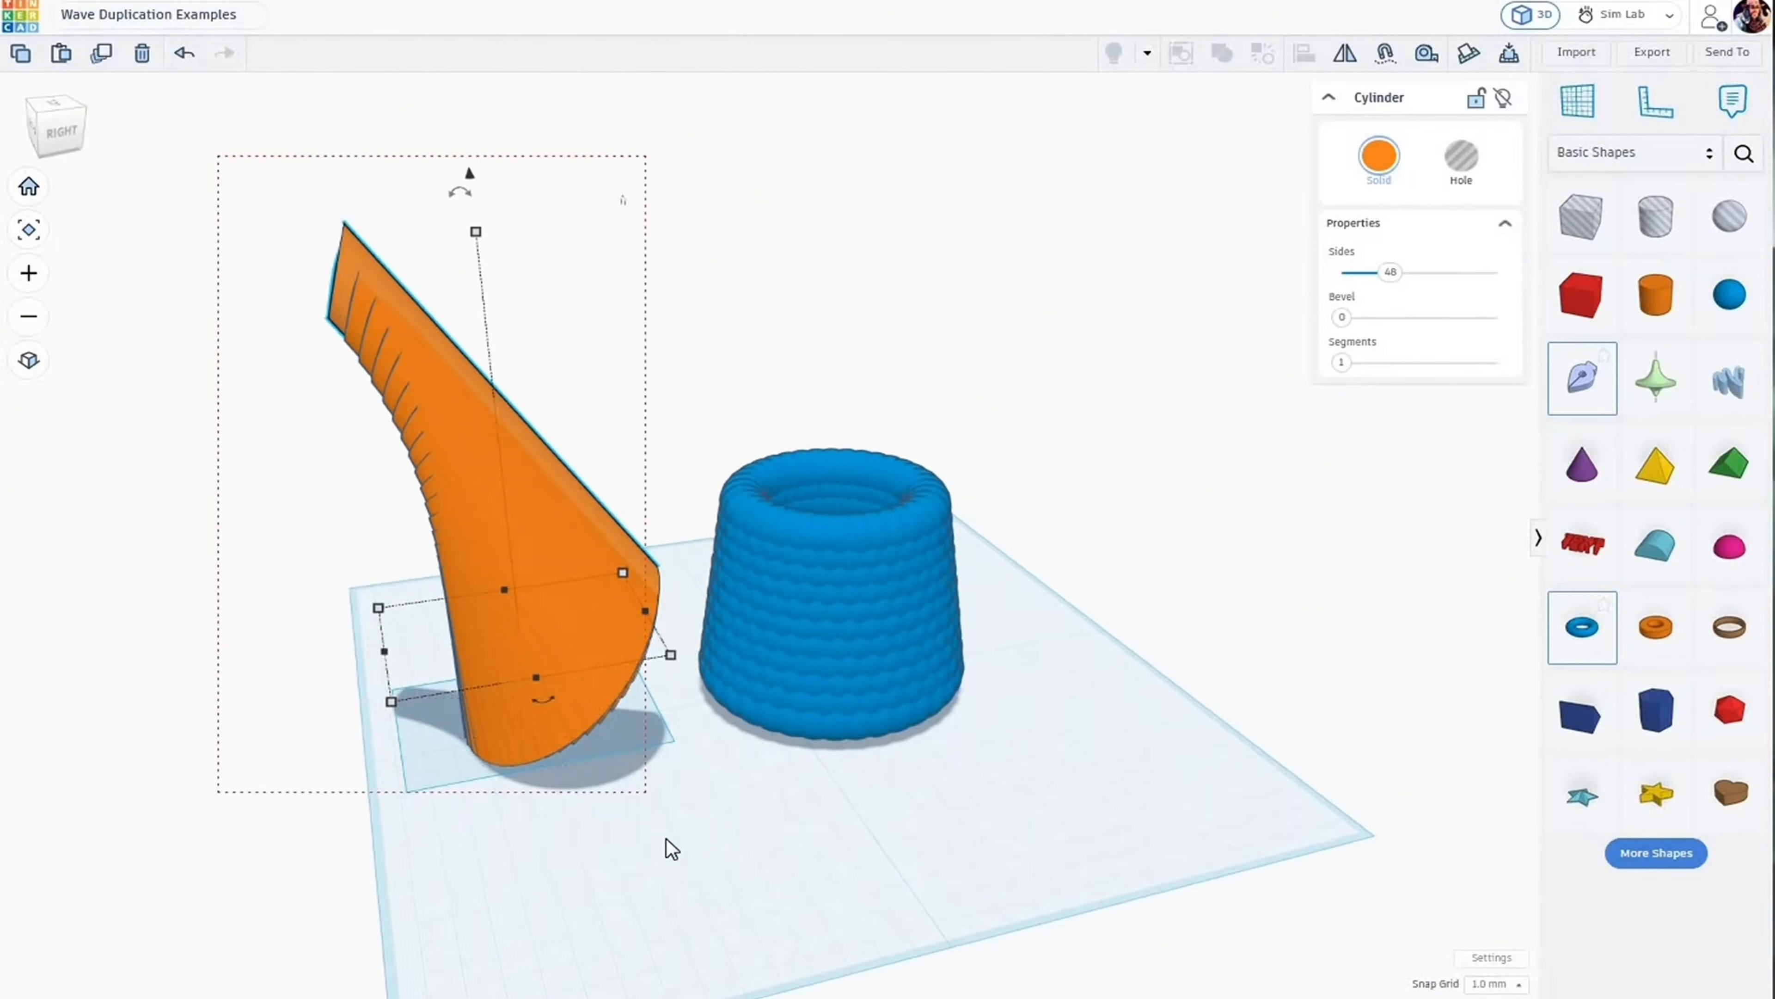
{"action": "left_click_drag", "start_coordinate": [699, 871], "coordinate": [699, 870]}
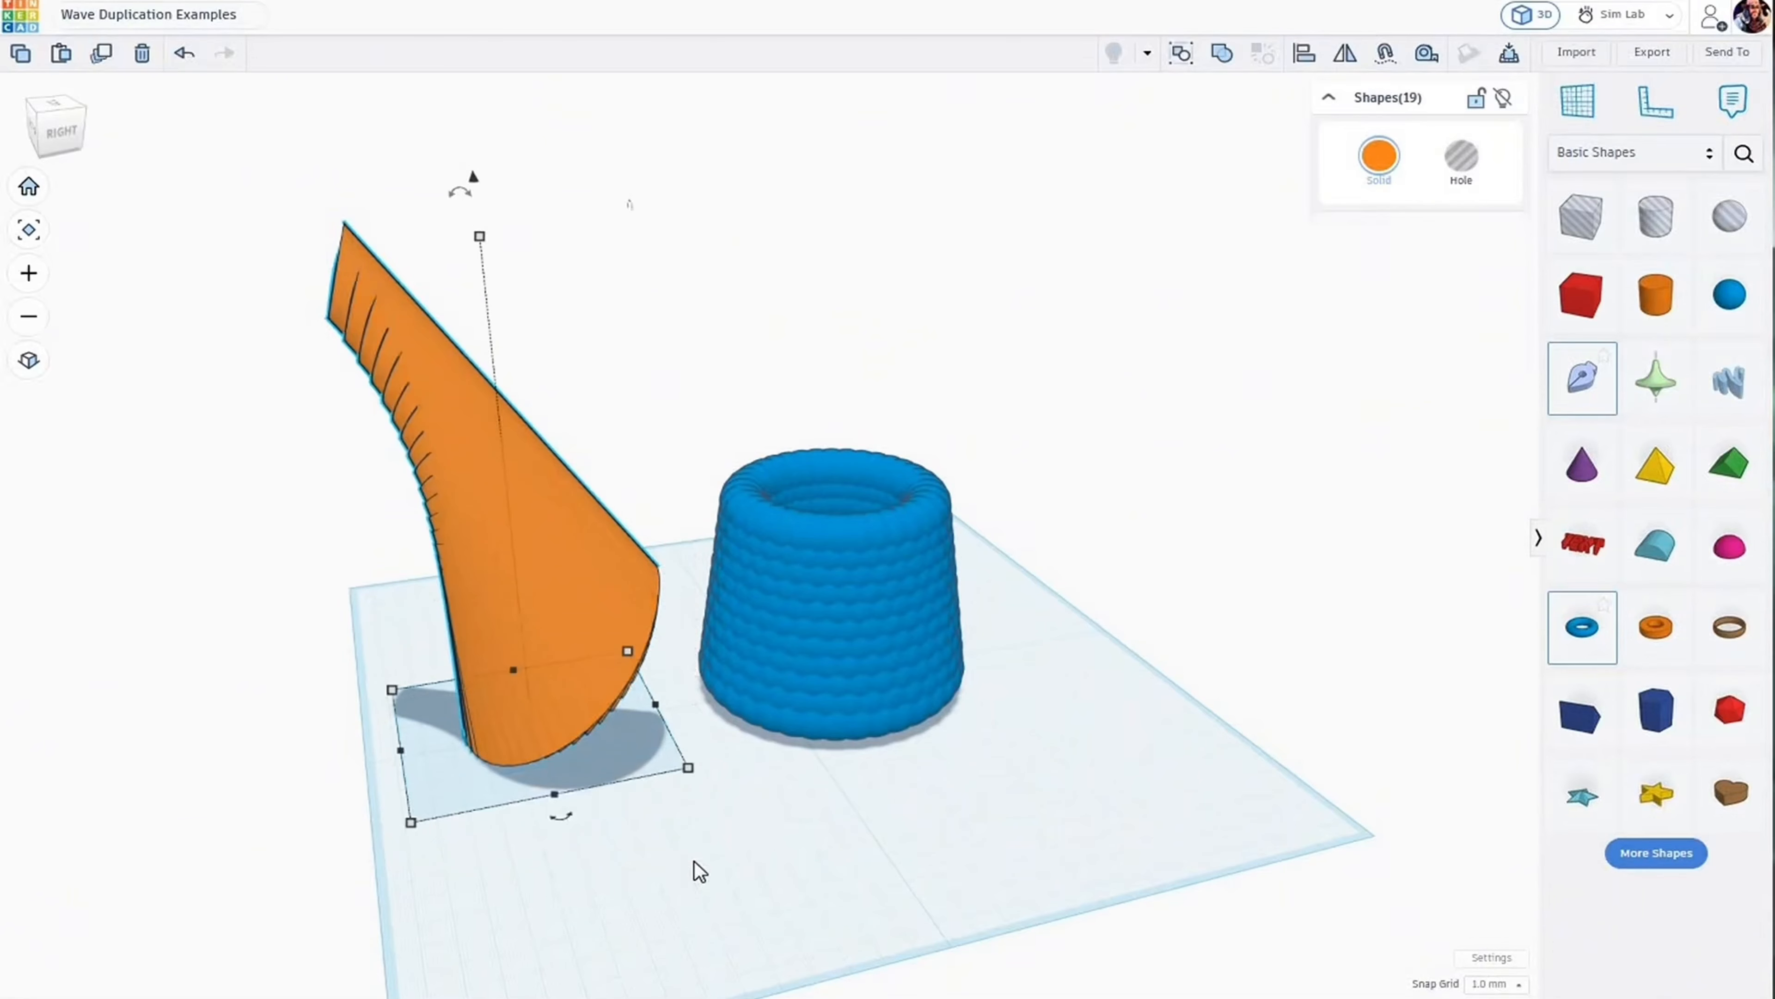
{"action": "key", "text": "Delete"}
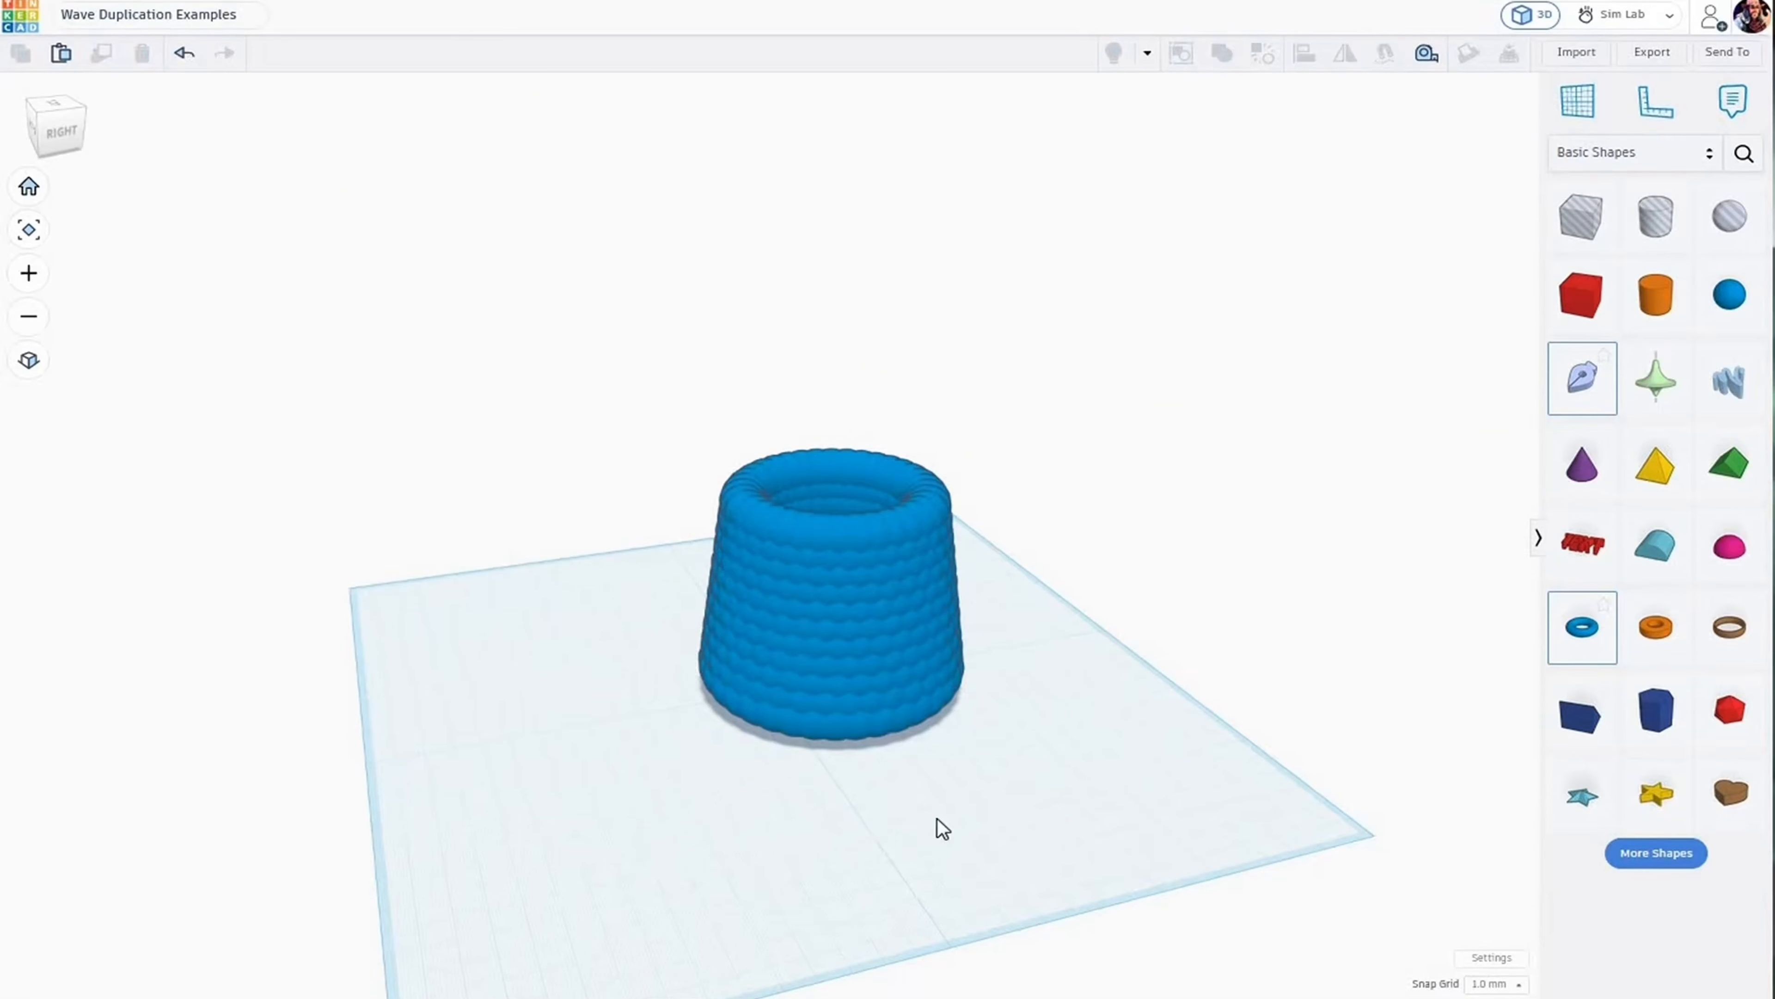
{"action": "mouse_move", "coordinate": [942, 828]}
{"action": "right_mouse_down"}
{"action": "mouse_move", "coordinate": [1030, 817]}
{"action": "mouse_move", "coordinate": [1058, 793]}
{"action": "mouse_move", "coordinate": [906, 652]}
{"action": "mouse_move", "coordinate": [855, 581]}
{"action": "mouse_move", "coordinate": [874, 566]}
{"action": "right_mouse_up"}
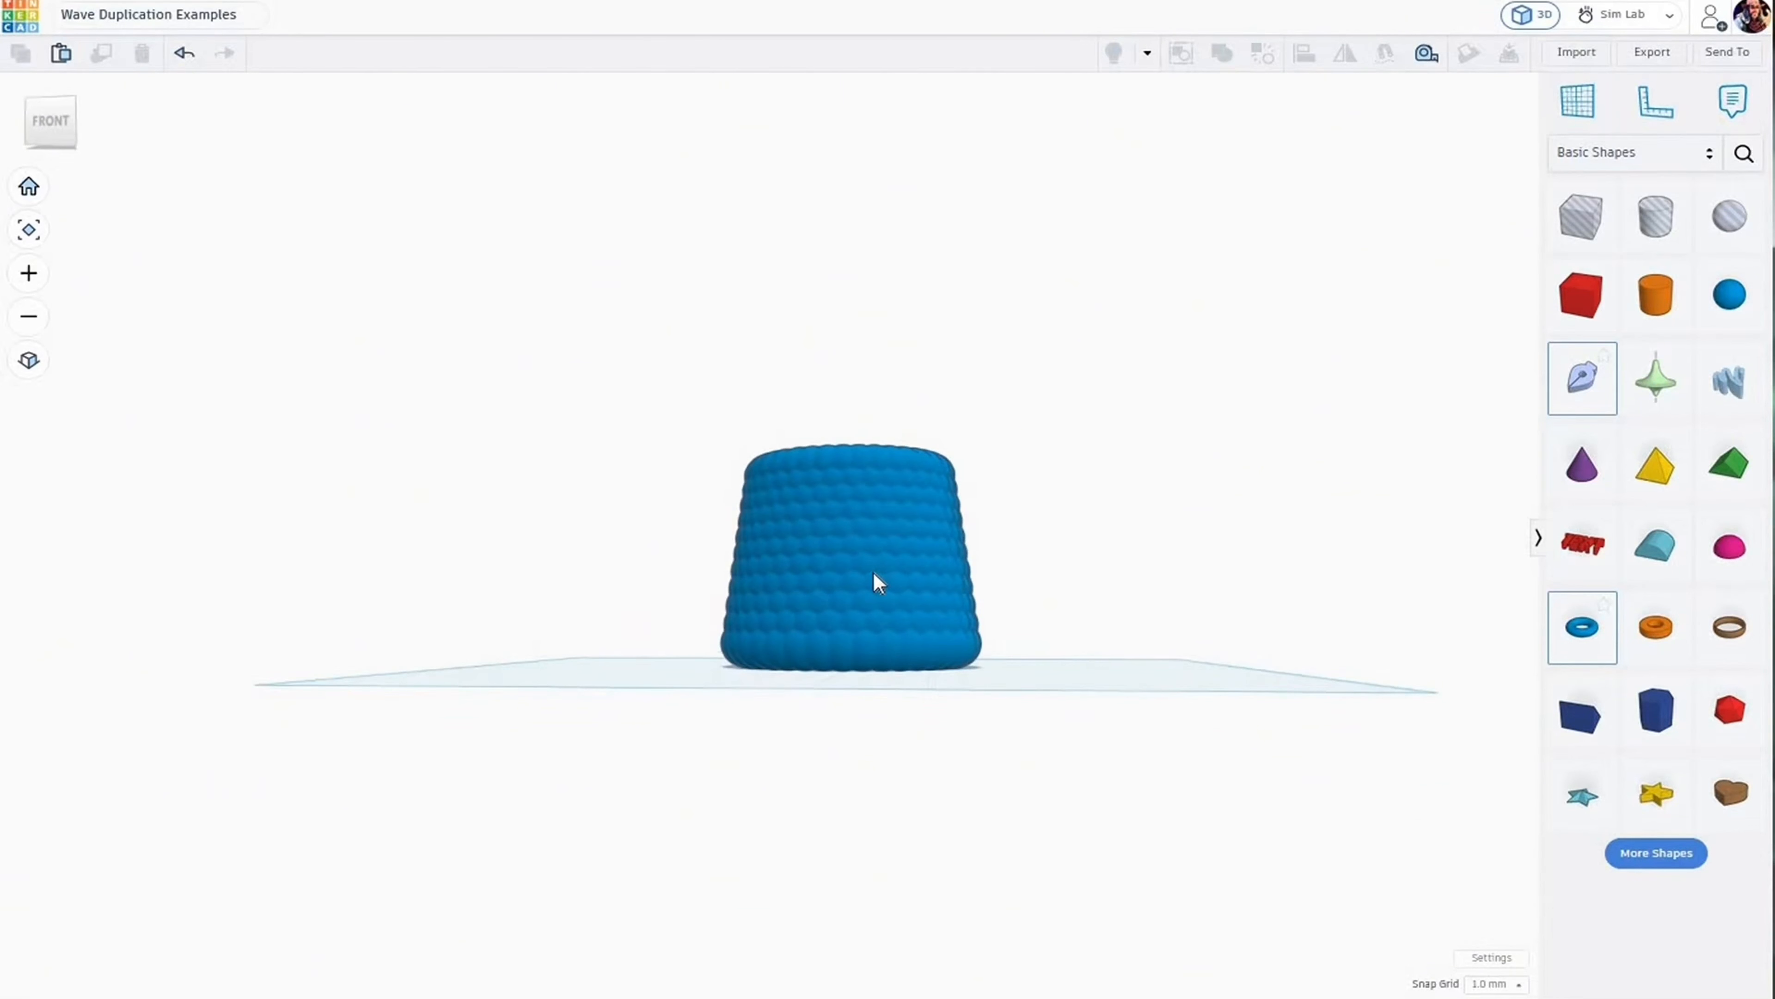
{"action": "scroll", "coordinate": [872, 572], "scroll_direction": "up", "scroll_amount": 5}
{"action": "right_click_drag", "start_coordinate": [870, 669], "coordinate": [873, 614]}
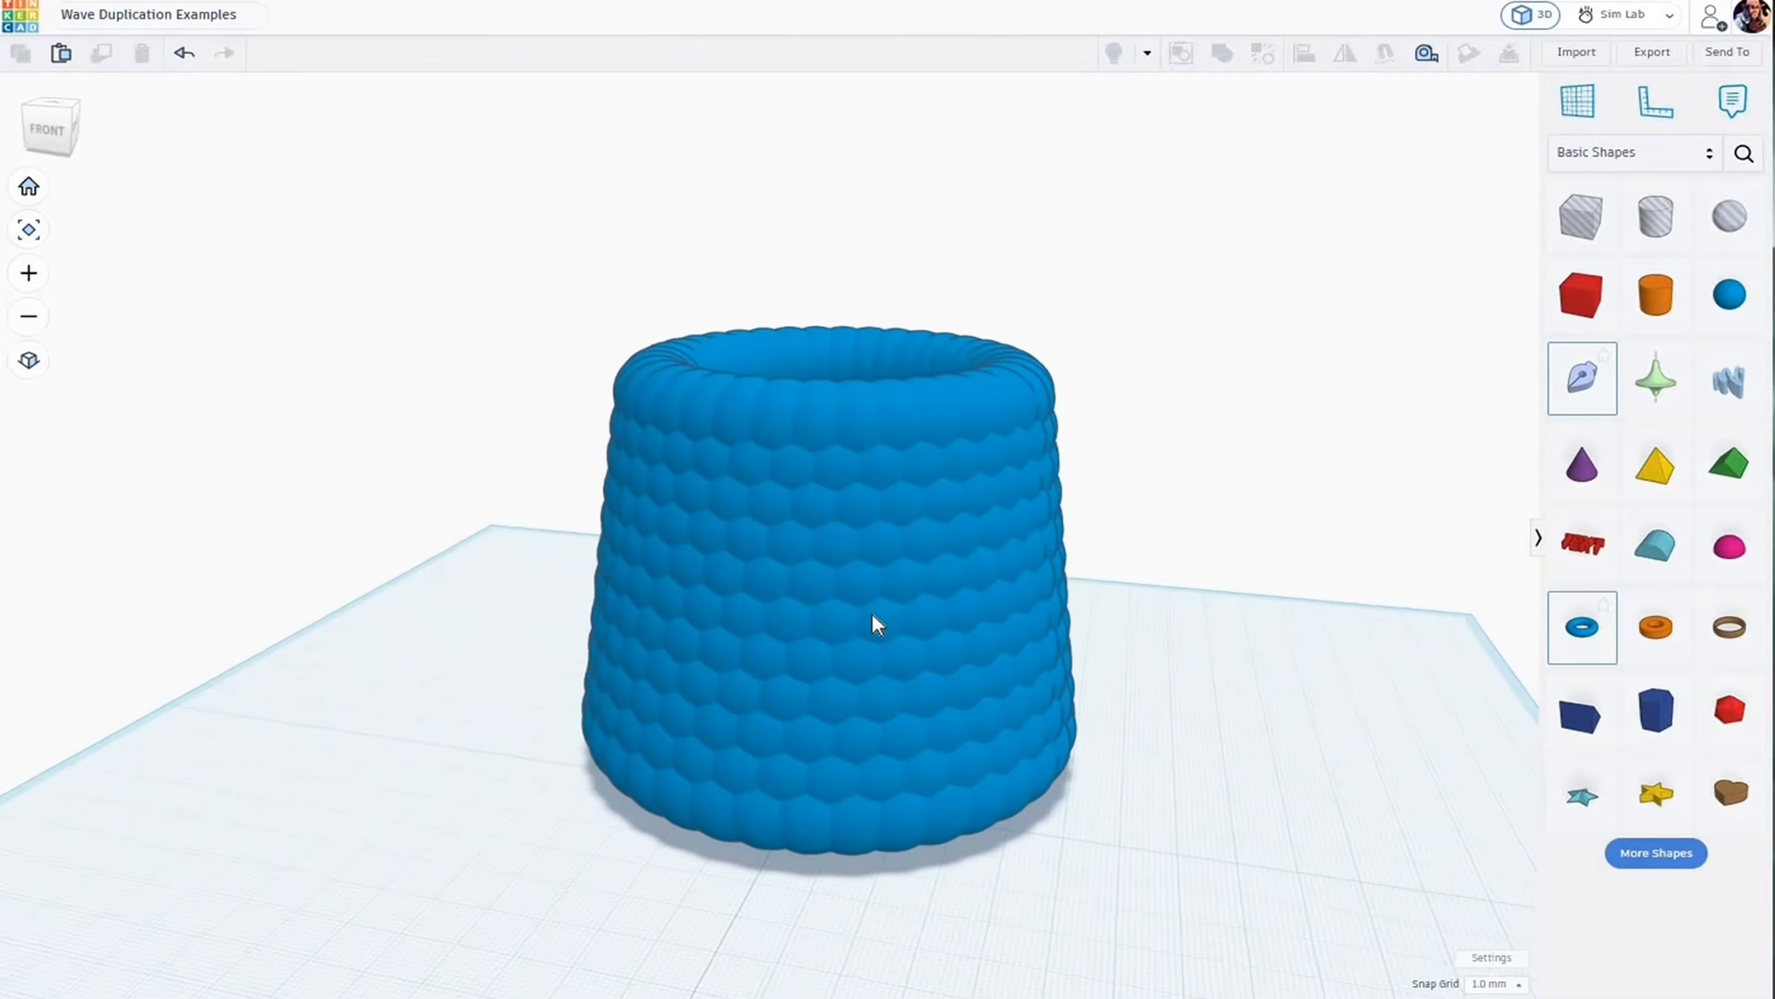
{"action": "scroll", "coordinate": [873, 614], "scroll_direction": "up", "scroll_amount": 5}
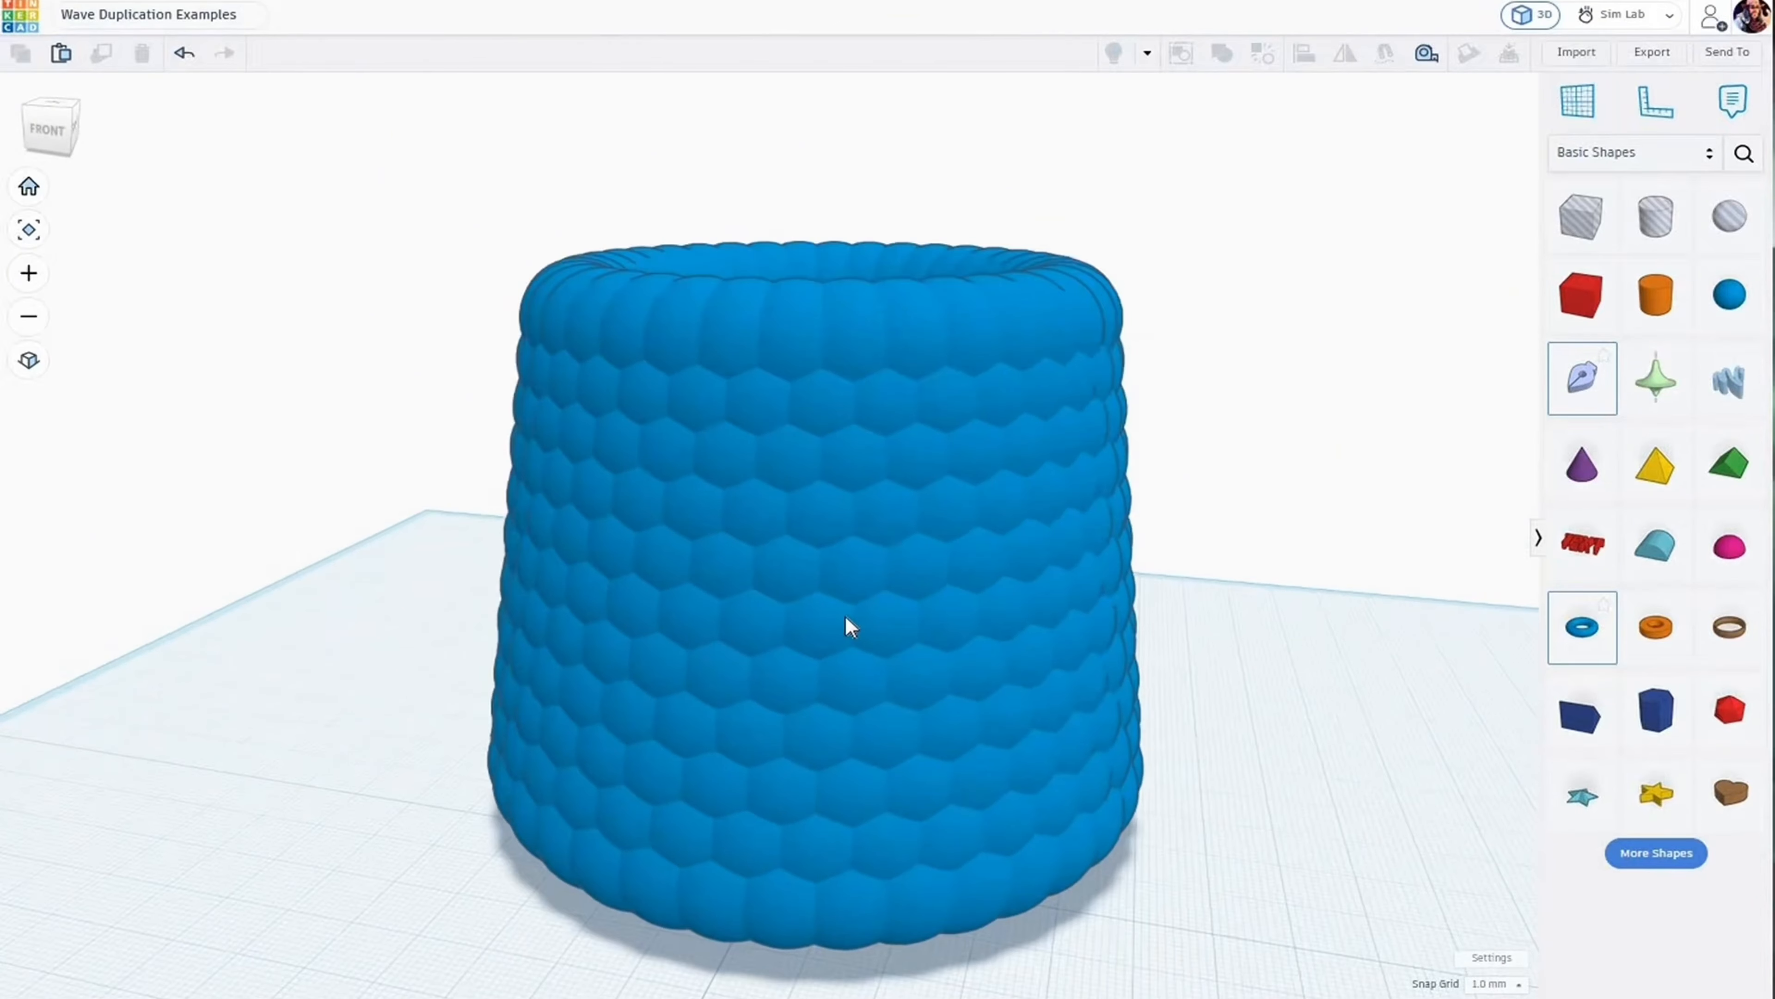